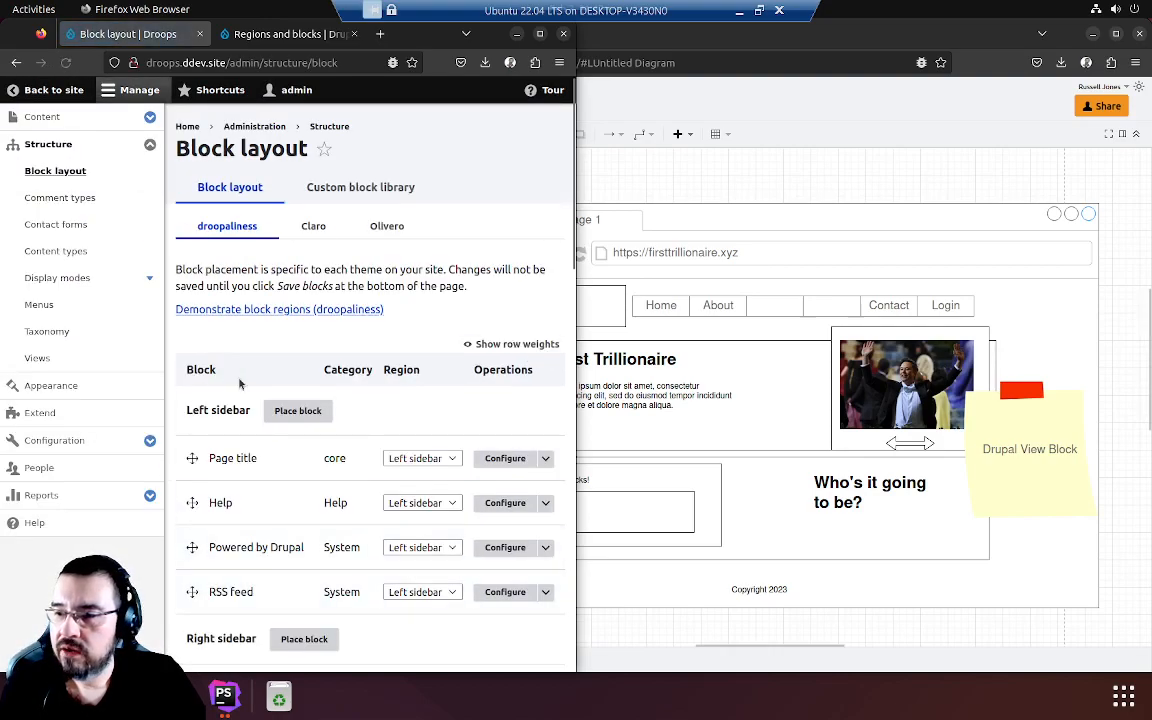
Step: Look over the droopaliness theme's block layout list and open its block region demonstration, returning to the list
left_click(132, 90)
scroll(282, 245, "down", 2)
scroll(282, 245, "up", 1)
scroll(282, 245, "down", 3)
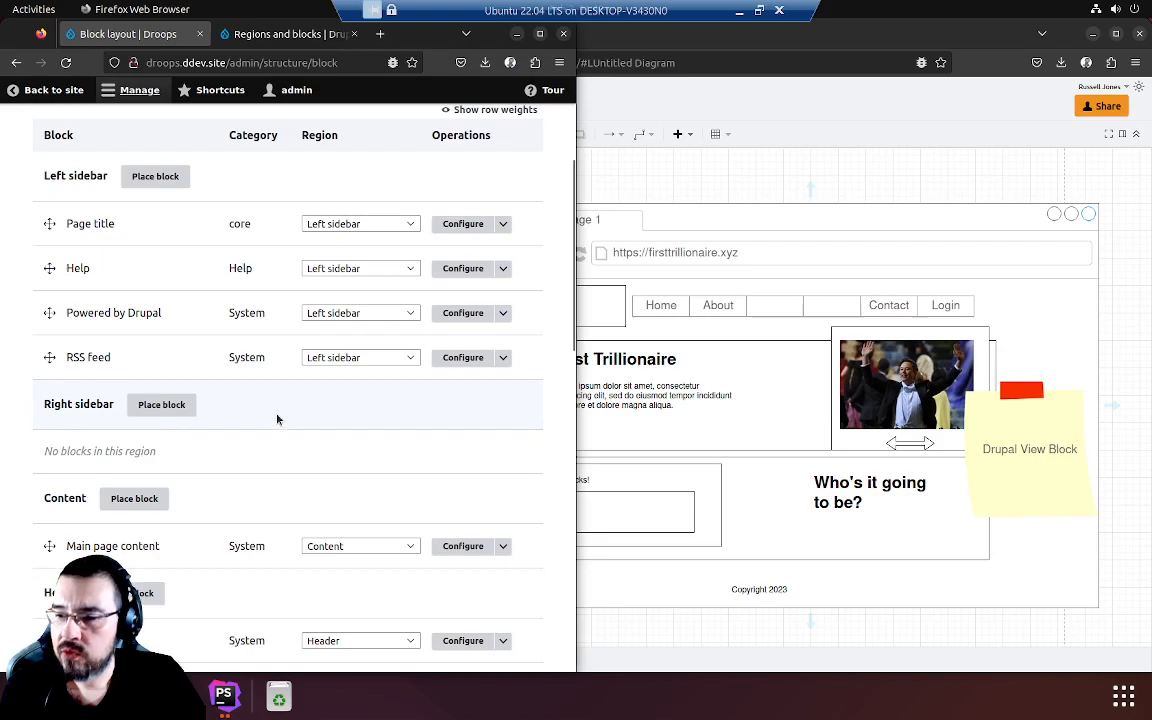
scroll(278, 418, "up", 1)
scroll(278, 418, "up", 4)
left_click(150, 309)
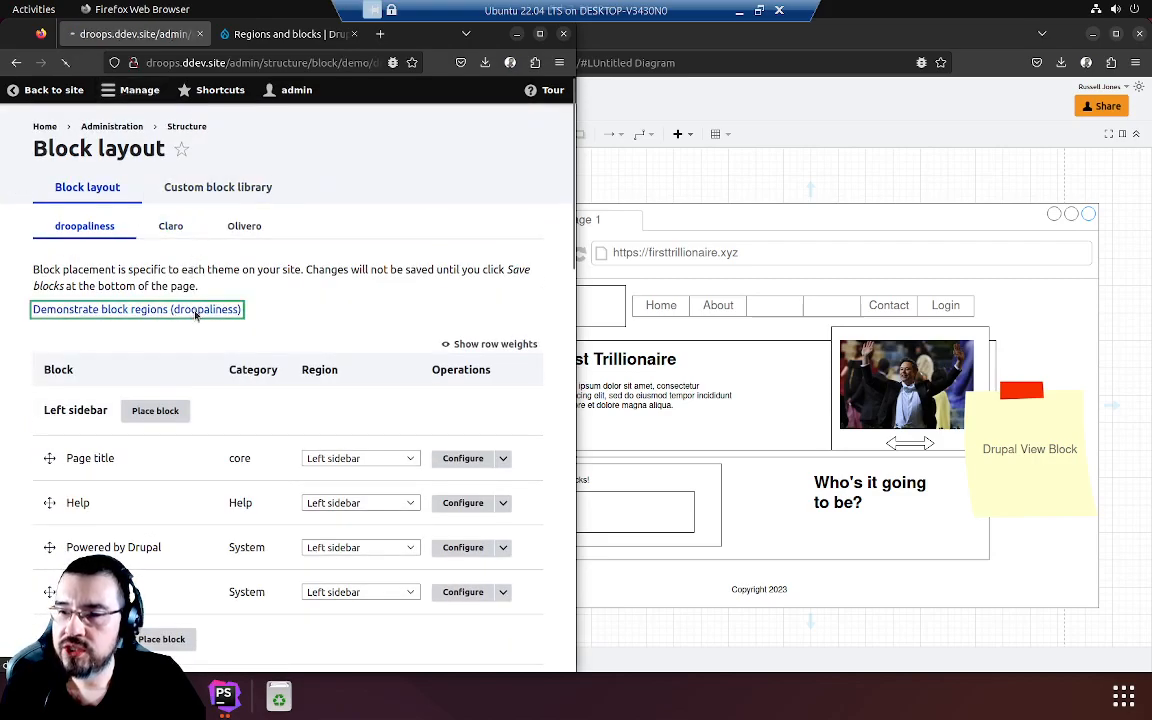
left_click(16, 63)
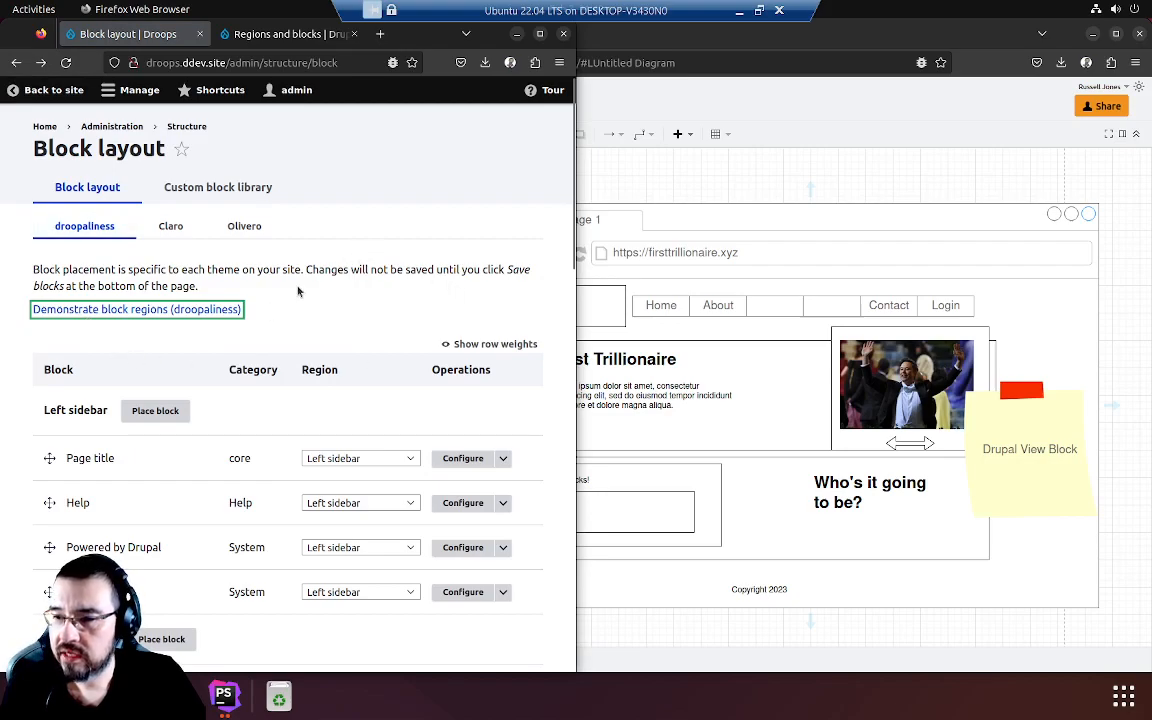
Step: Find "search" on the block layout page and remove the Search form (narrow) block from the Primary menu region
key("ctrl+f")
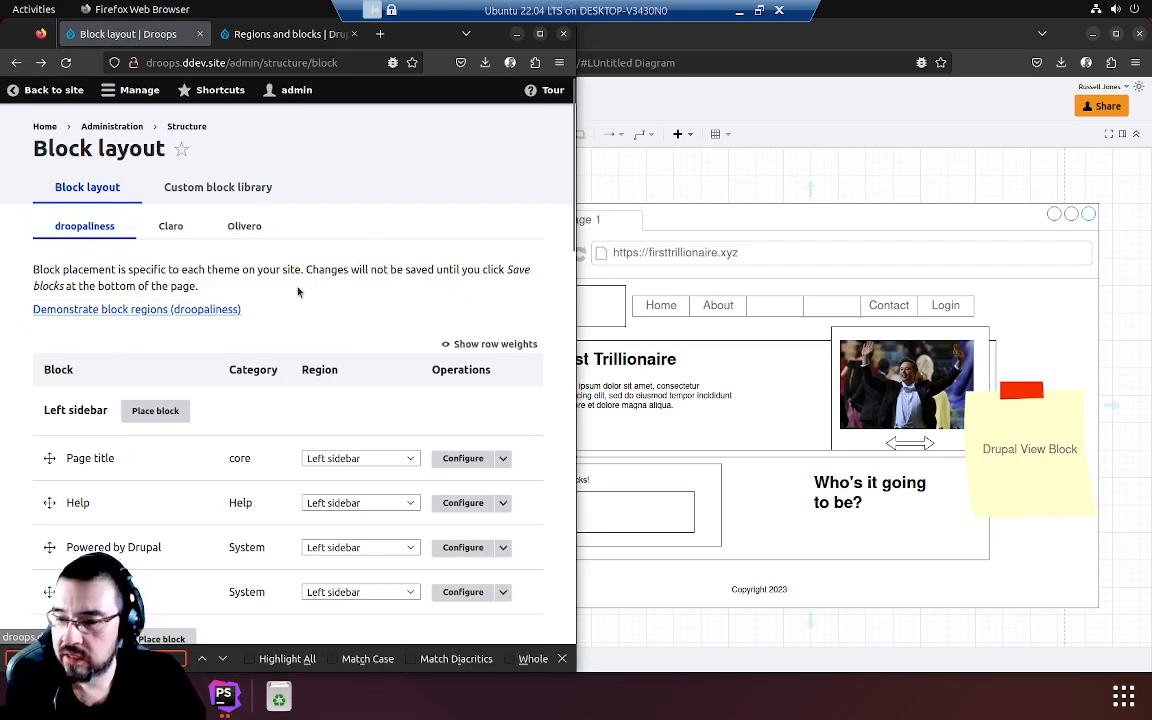
type("search")
key("Escape")
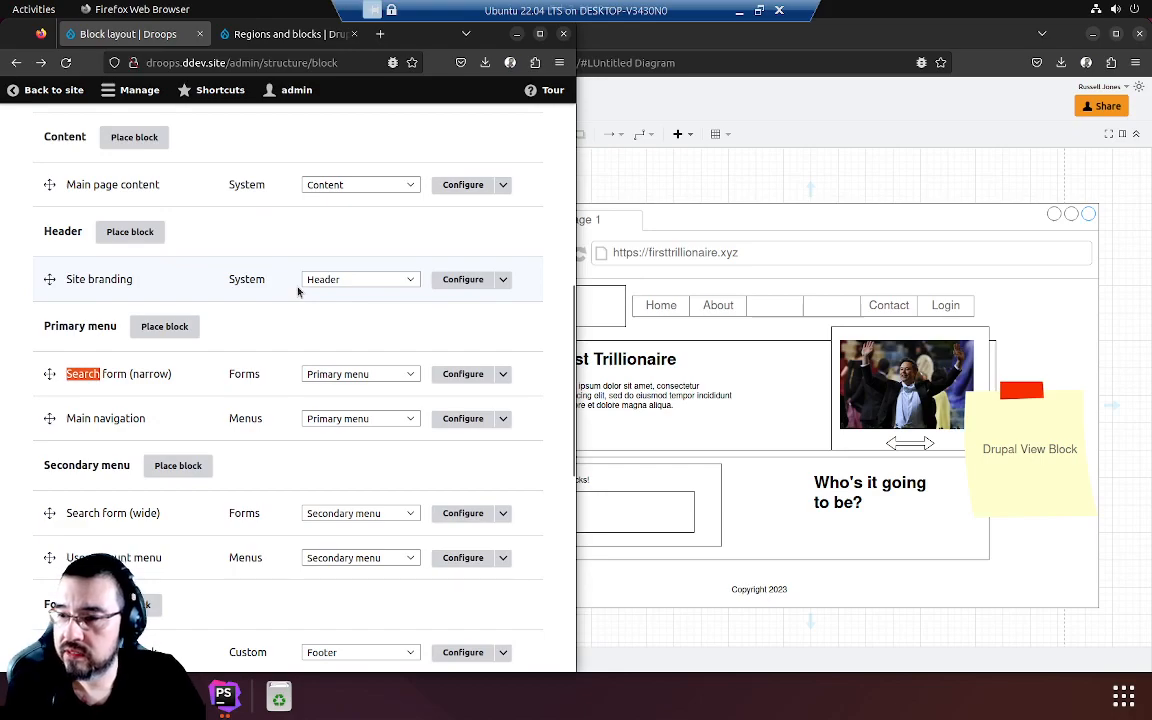
left_click(399, 378)
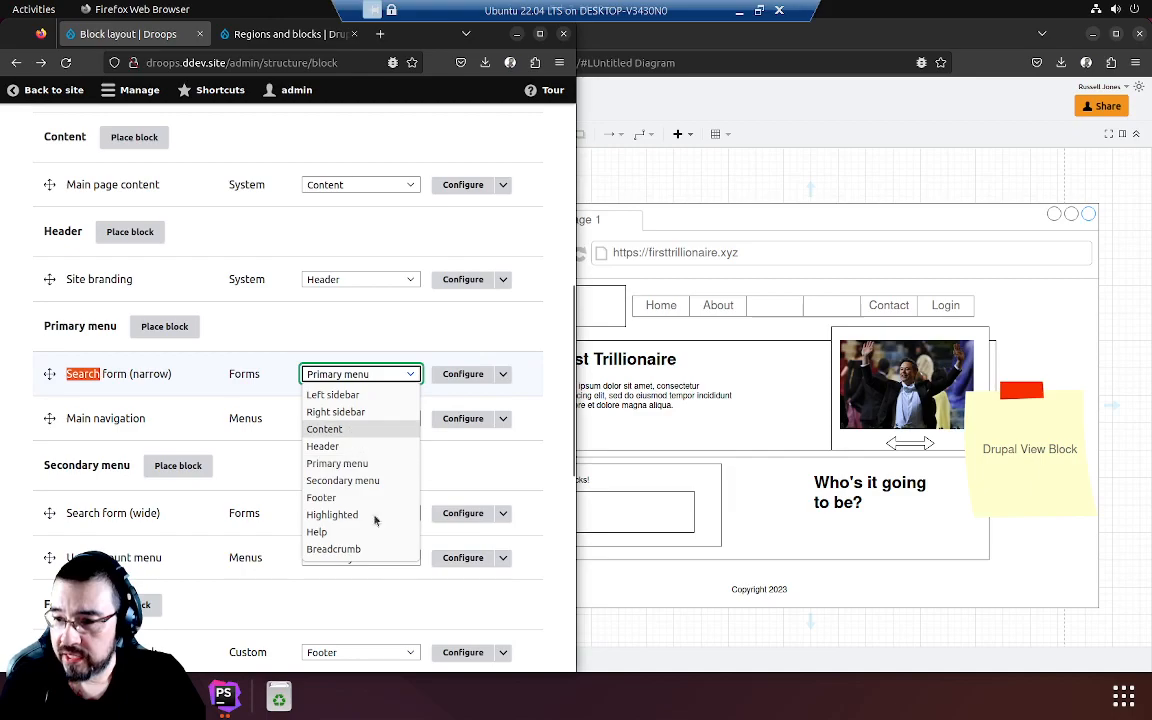
left_click(422, 336)
left_click(503, 372)
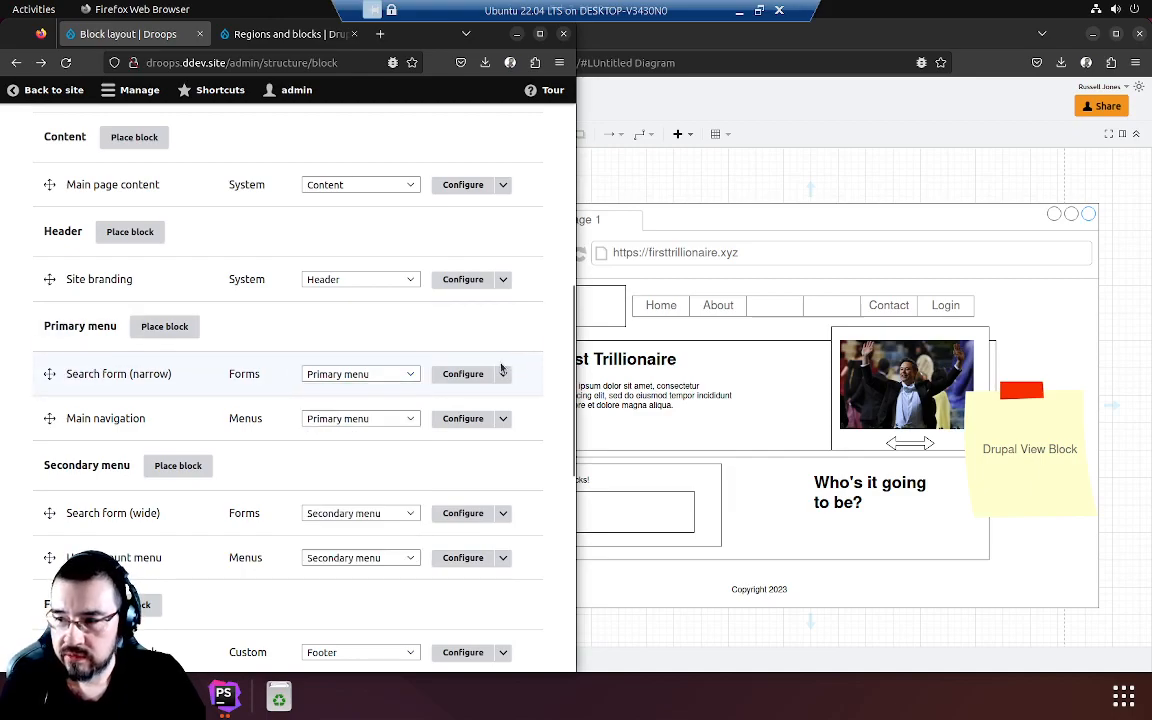
left_click(503, 374)
right_click(466, 412)
left_click(467, 414)
left_click(503, 378)
left_click(460, 409)
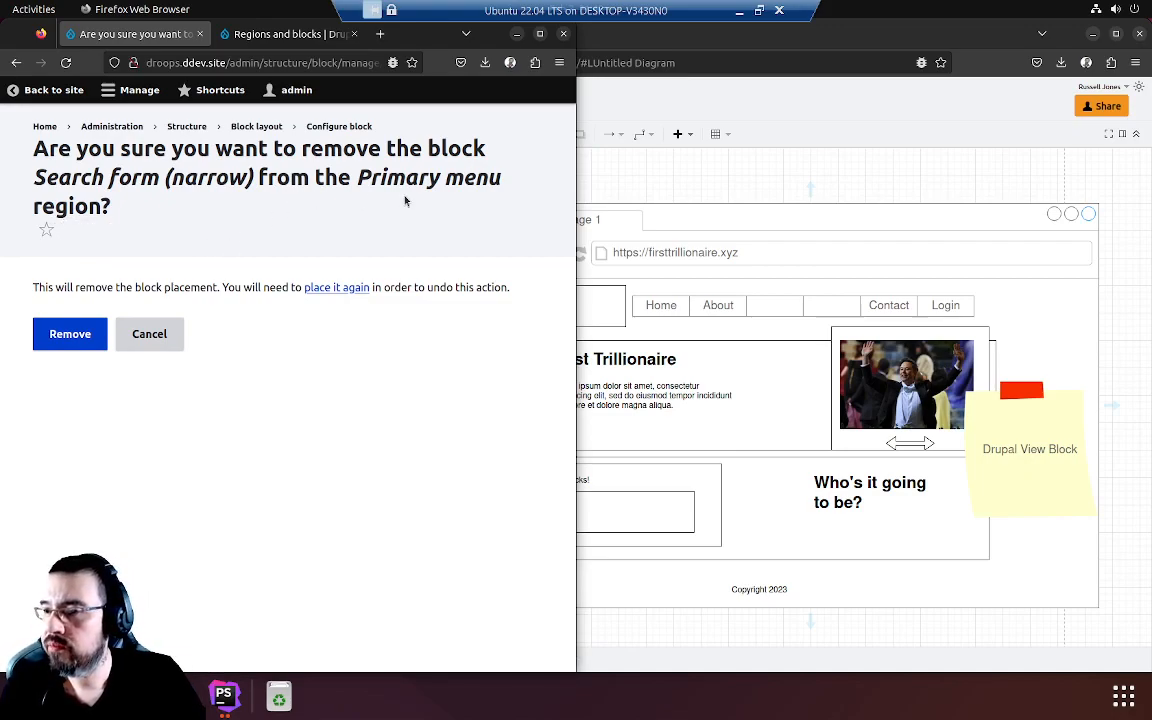
left_click(78, 342)
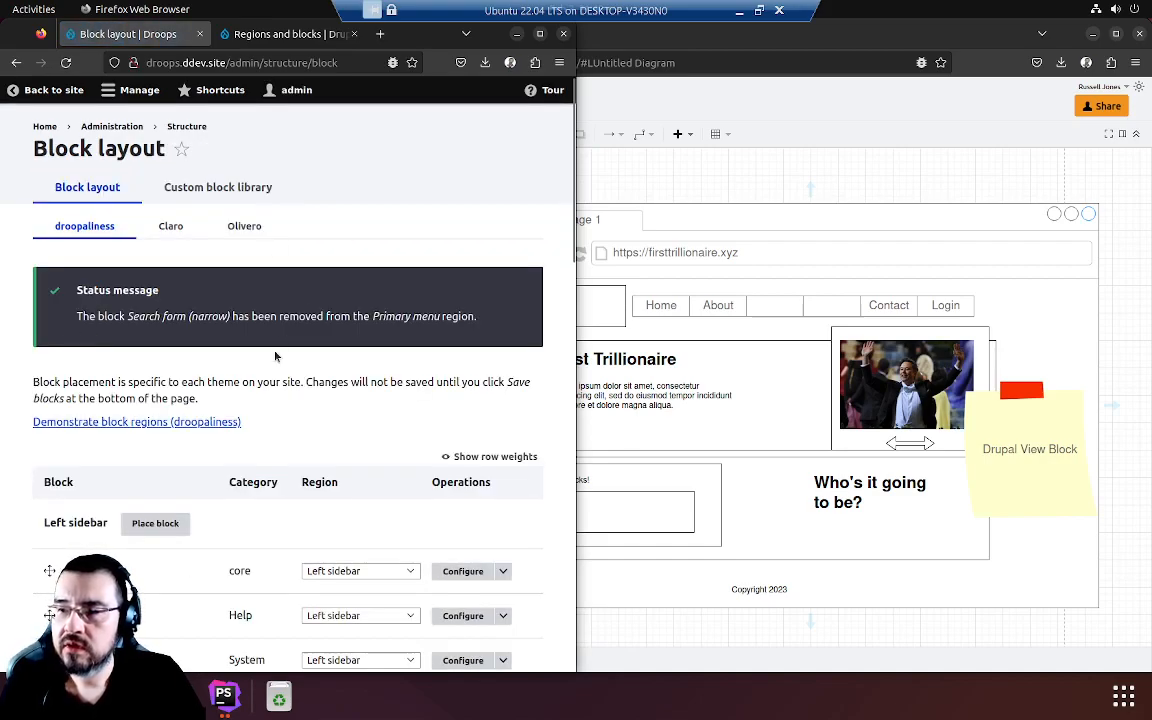
Step: Return to the site's front page, check its search field and expand the Structure administration section
left_click(54, 89)
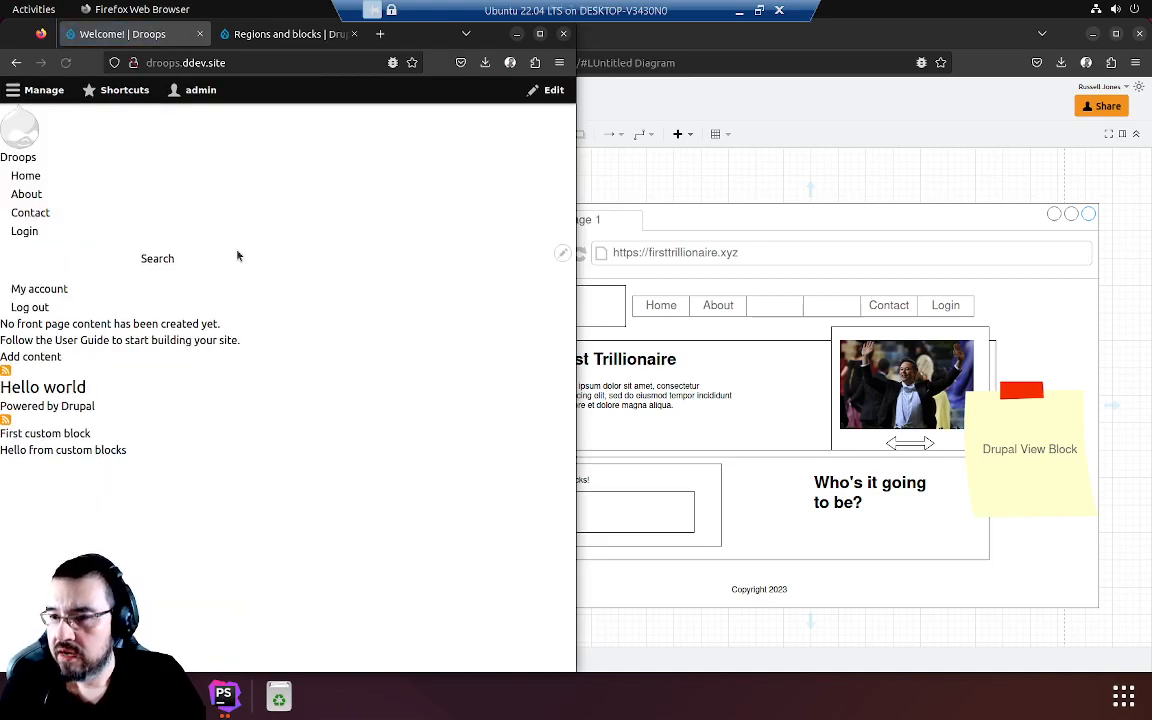
left_click(135, 258)
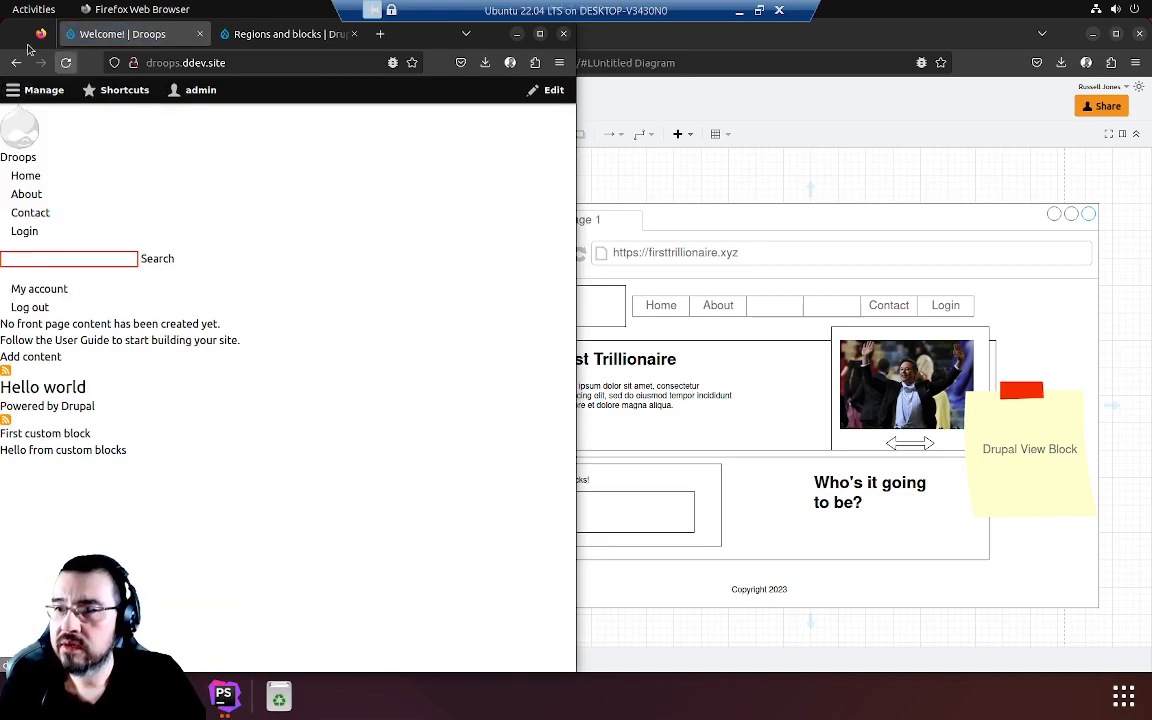
left_click(37, 88)
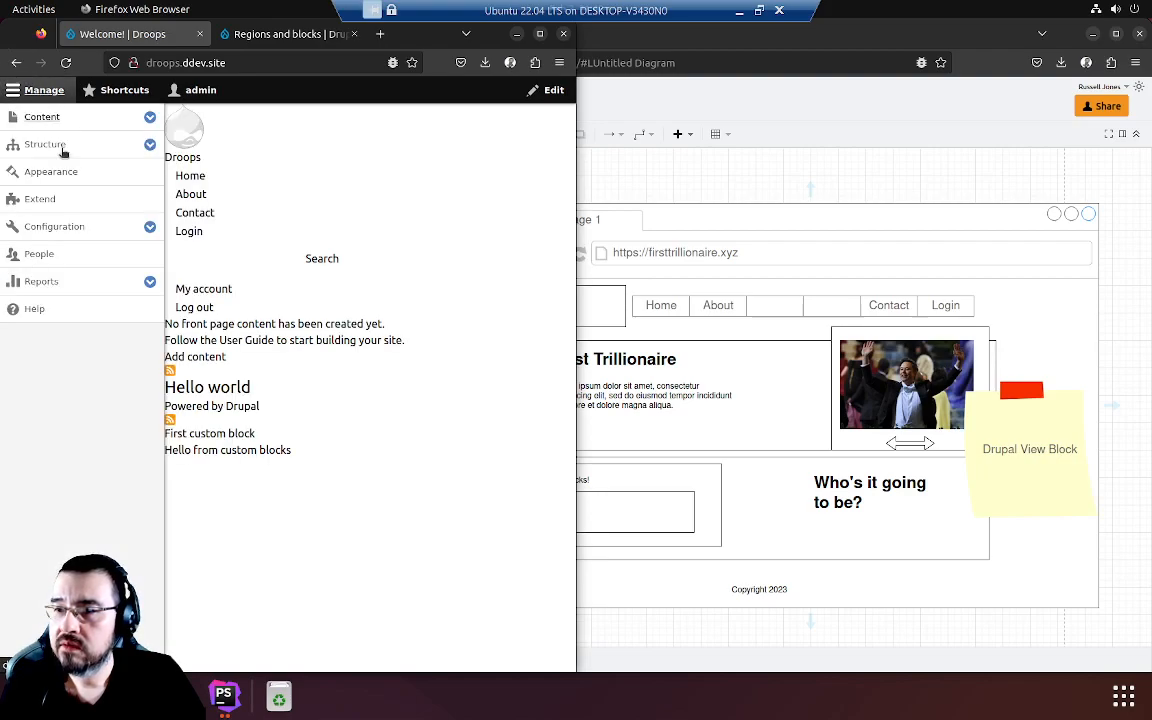
left_click(148, 144)
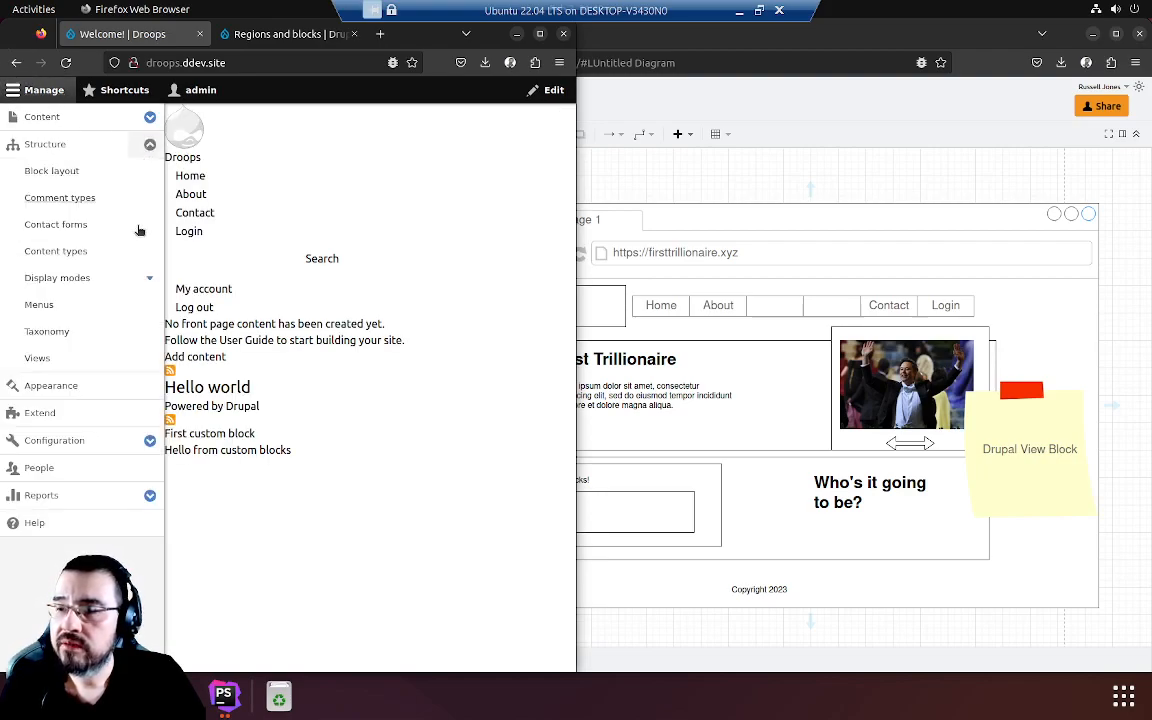
left_click(238, 260)
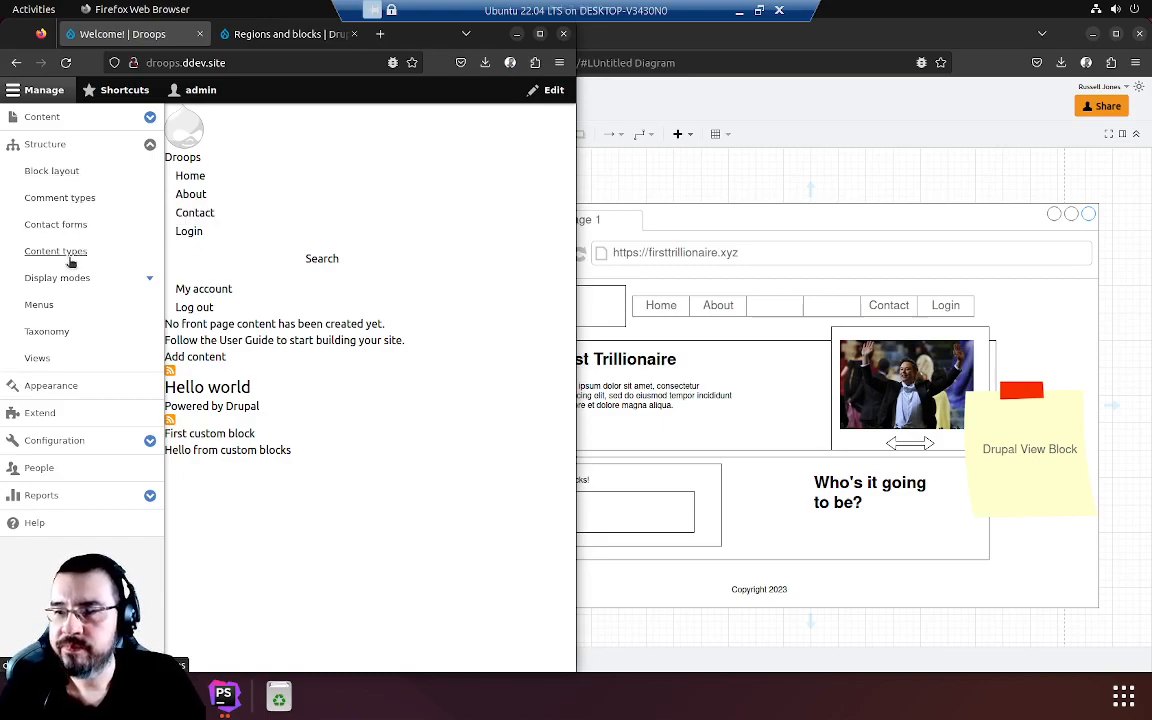
Step: Reopen the block layout, find "sea" and remove the Search form (wide) block from the Secondary menu region
left_click(68, 172)
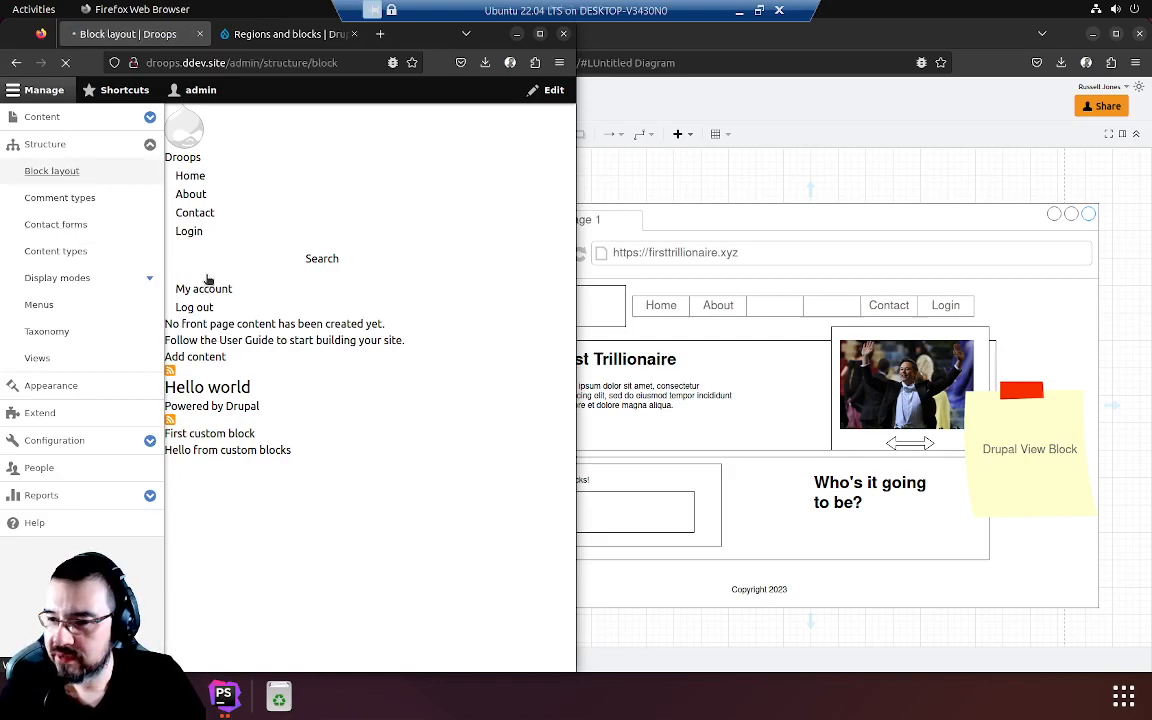
key("ctrl+f")
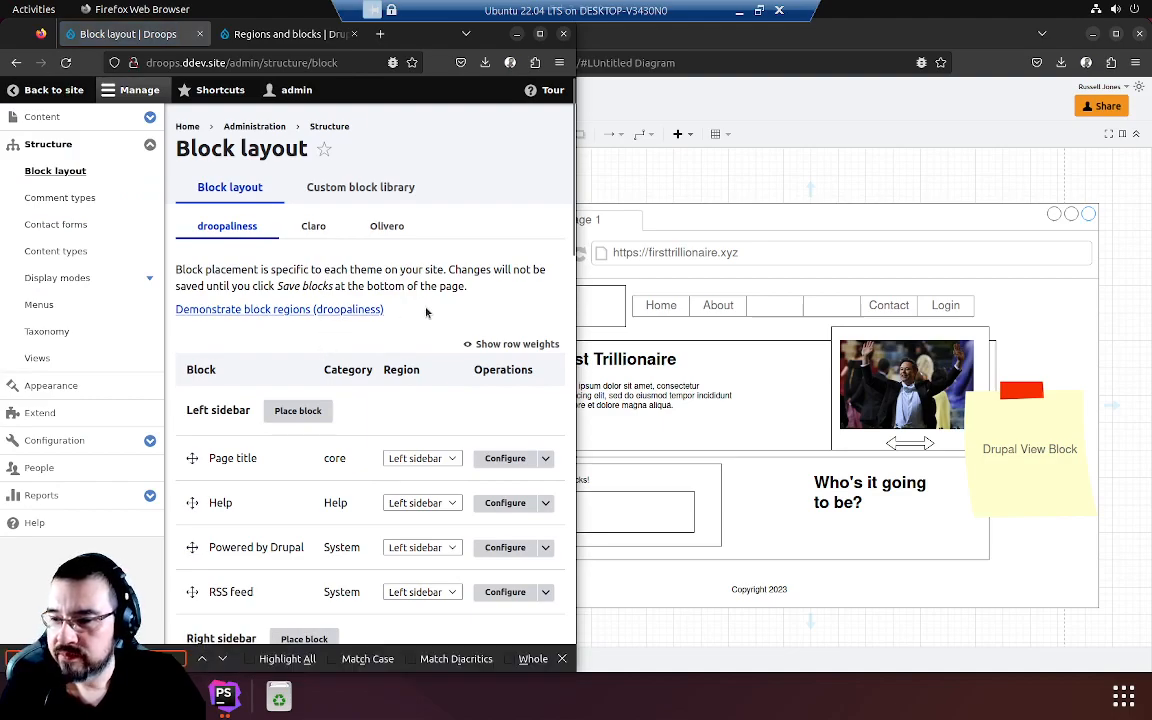
type("sea")
scroll(295, 383, "up", 1)
left_click(545, 452)
left_click(512, 487)
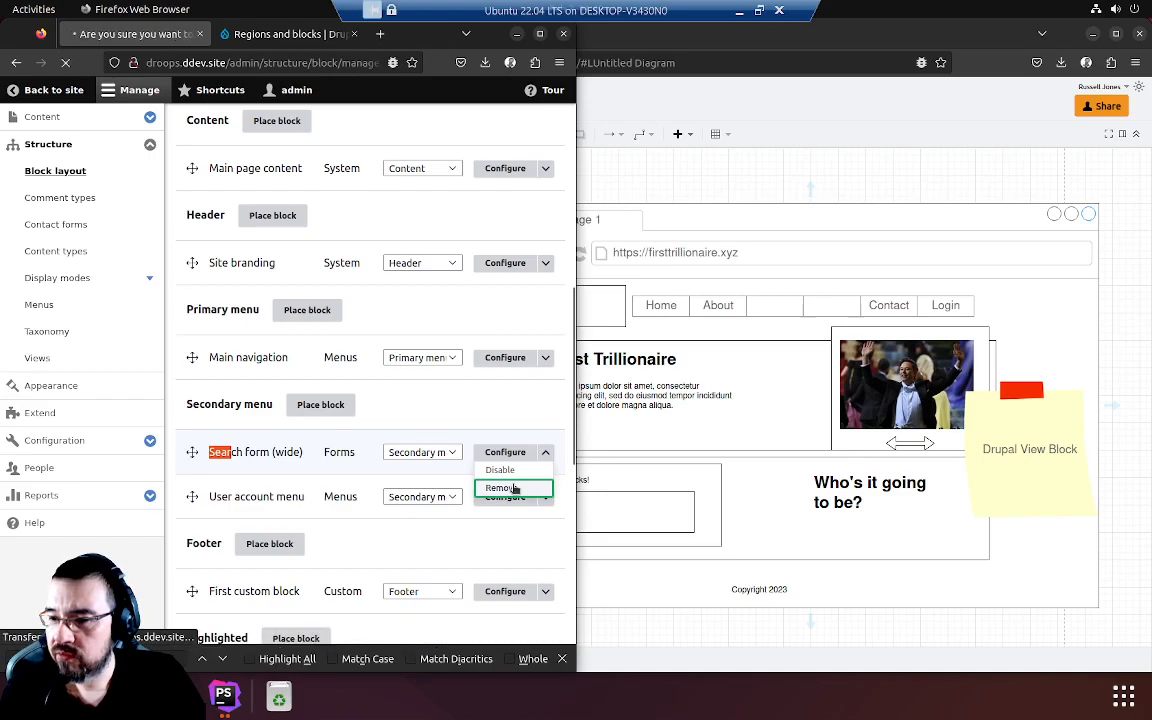
left_click(221, 350)
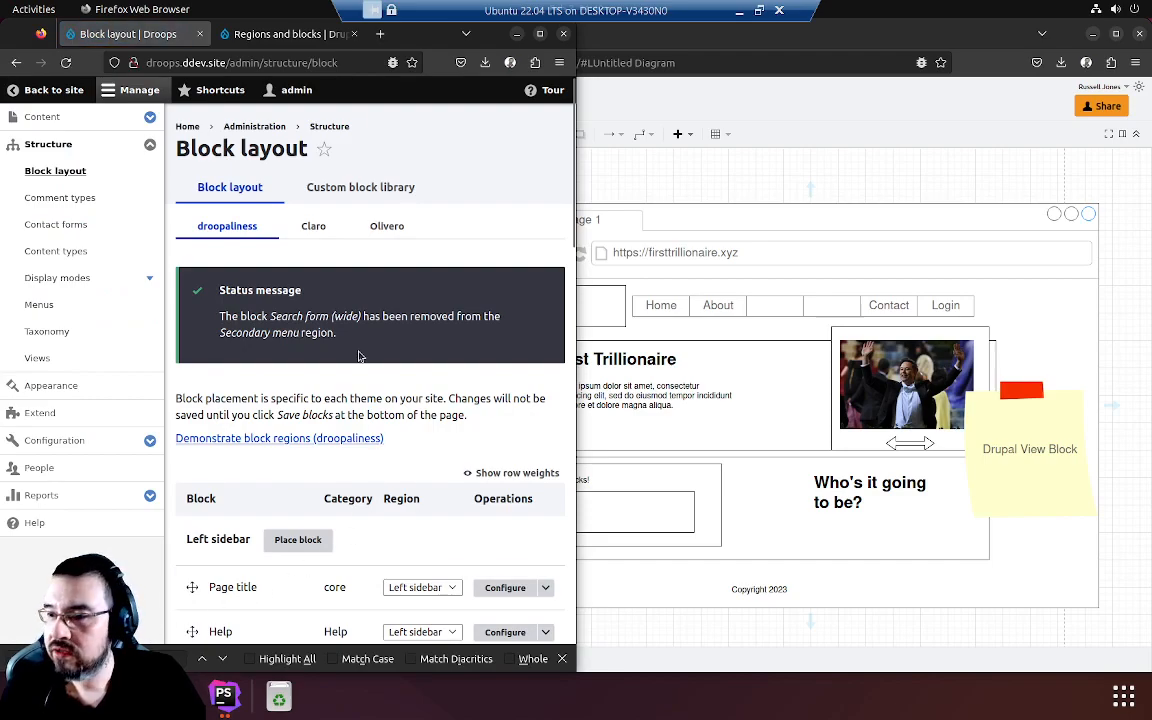
right_click(292, 374)
left_click(172, 495)
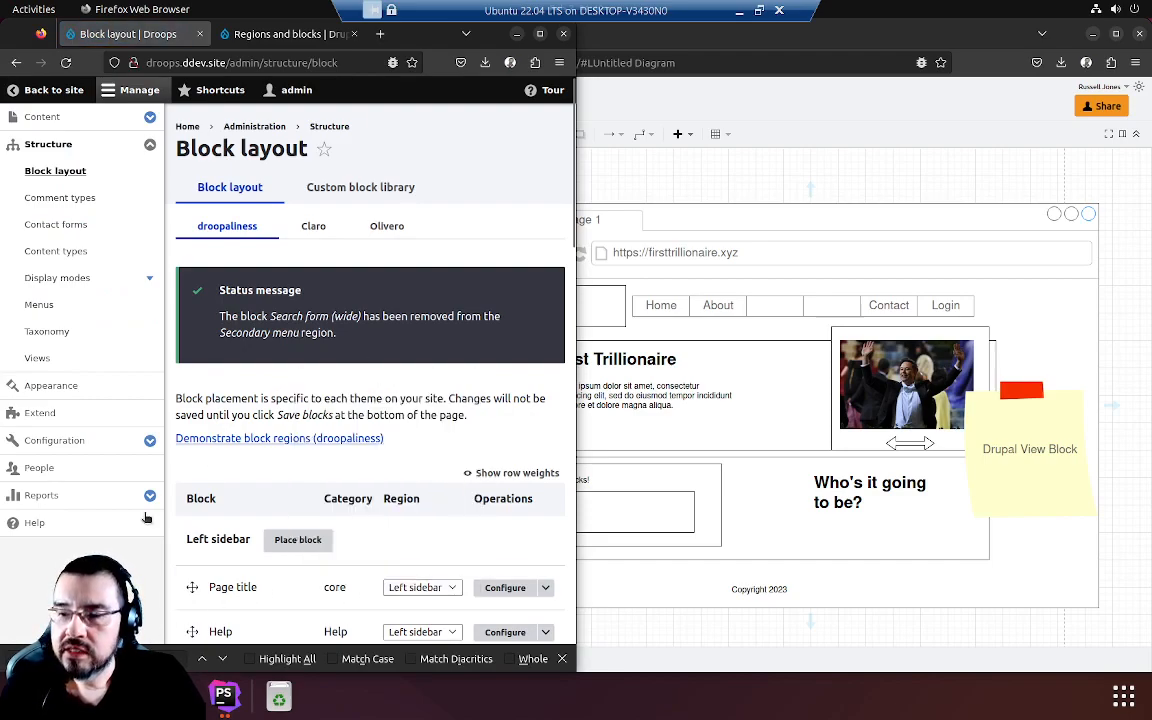
left_click(562, 658)
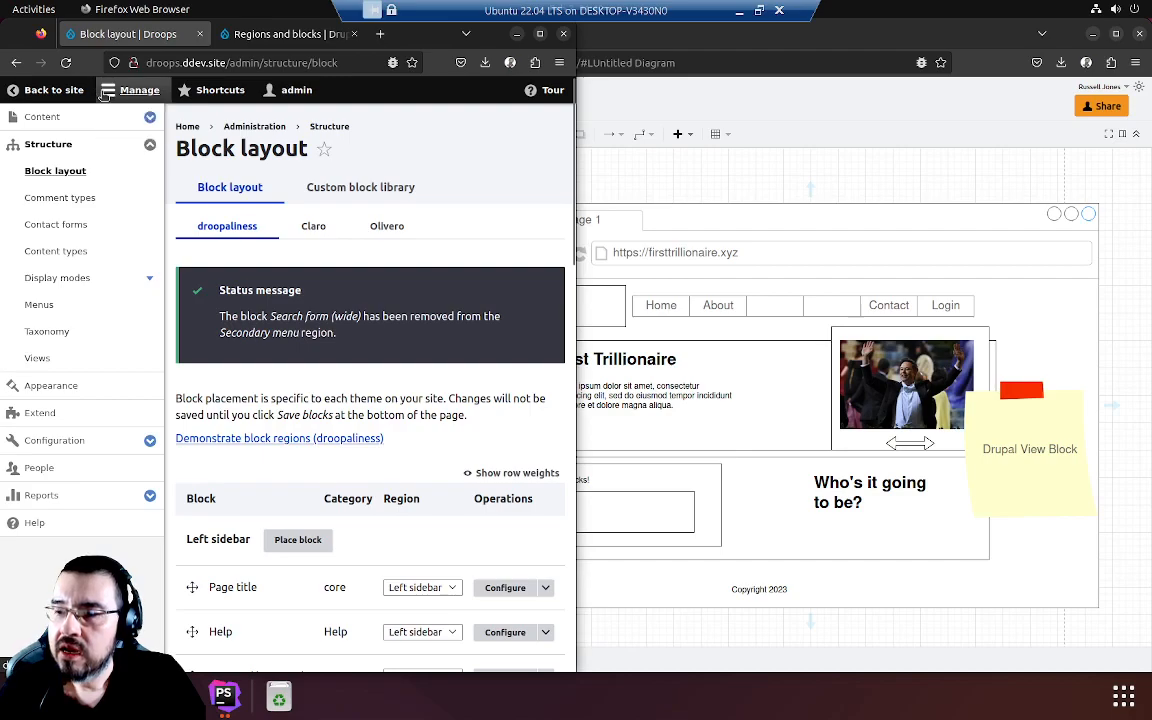
Step: Check the site's front page with the administration menu collapsed, and open the Content types administration page
left_click(50, 90)
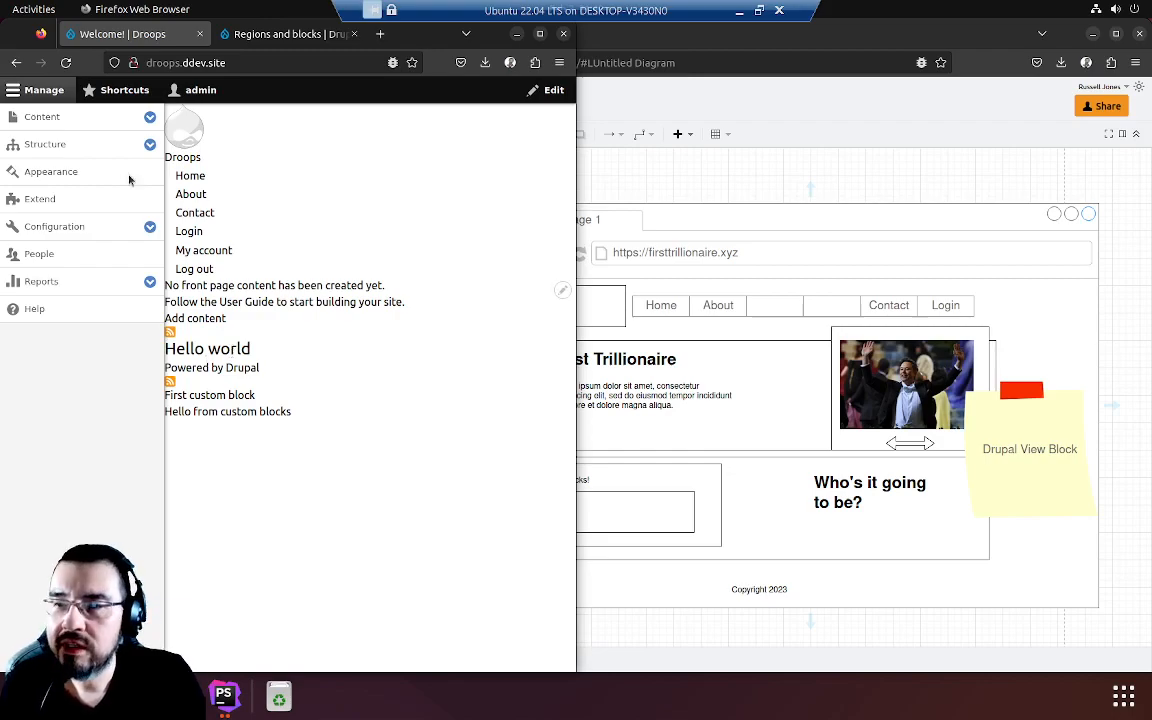
left_click(57, 90)
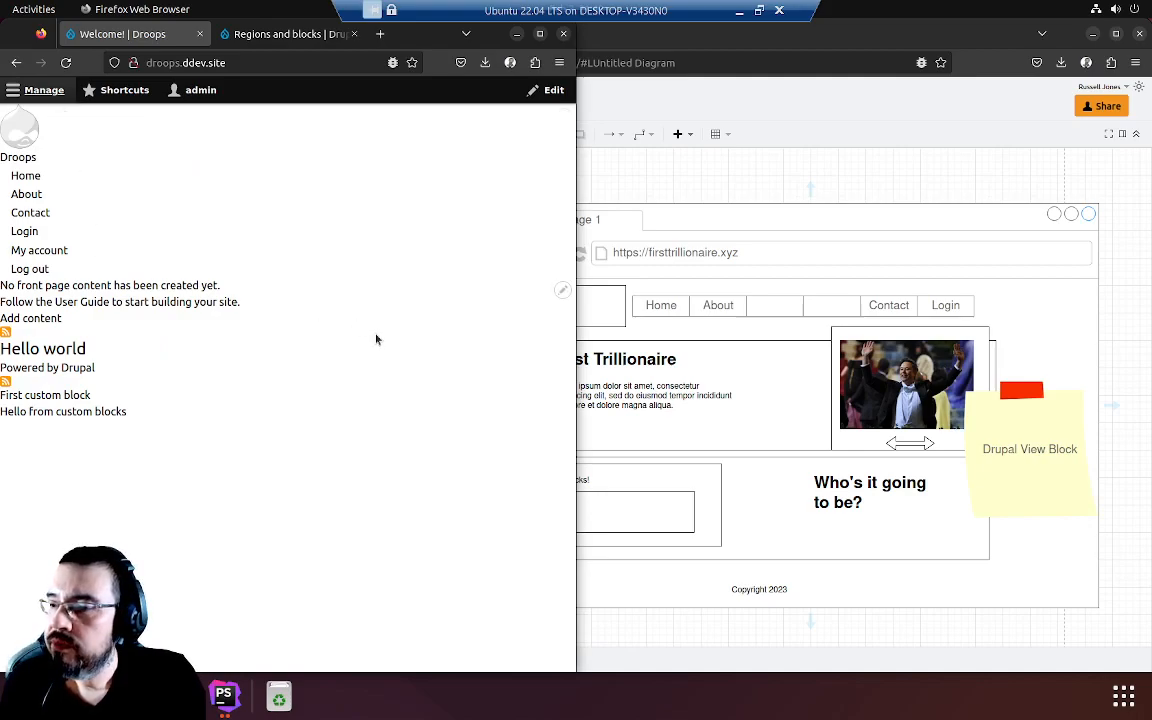
left_click(57, 92)
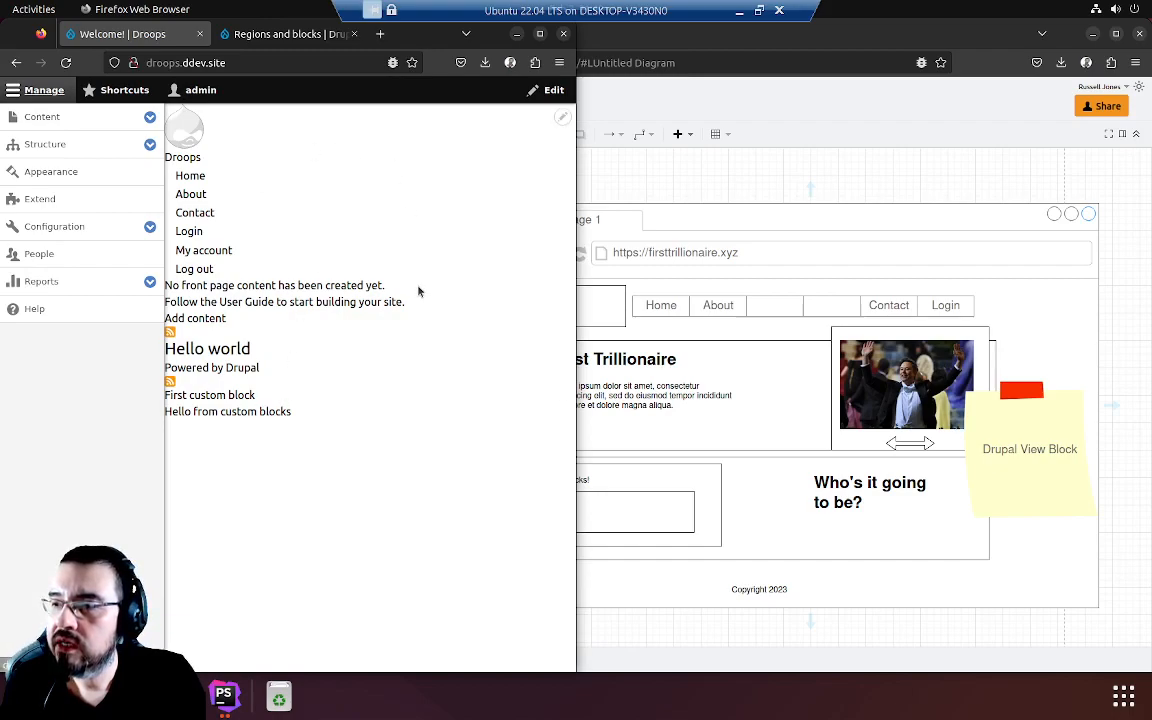
left_click(150, 144)
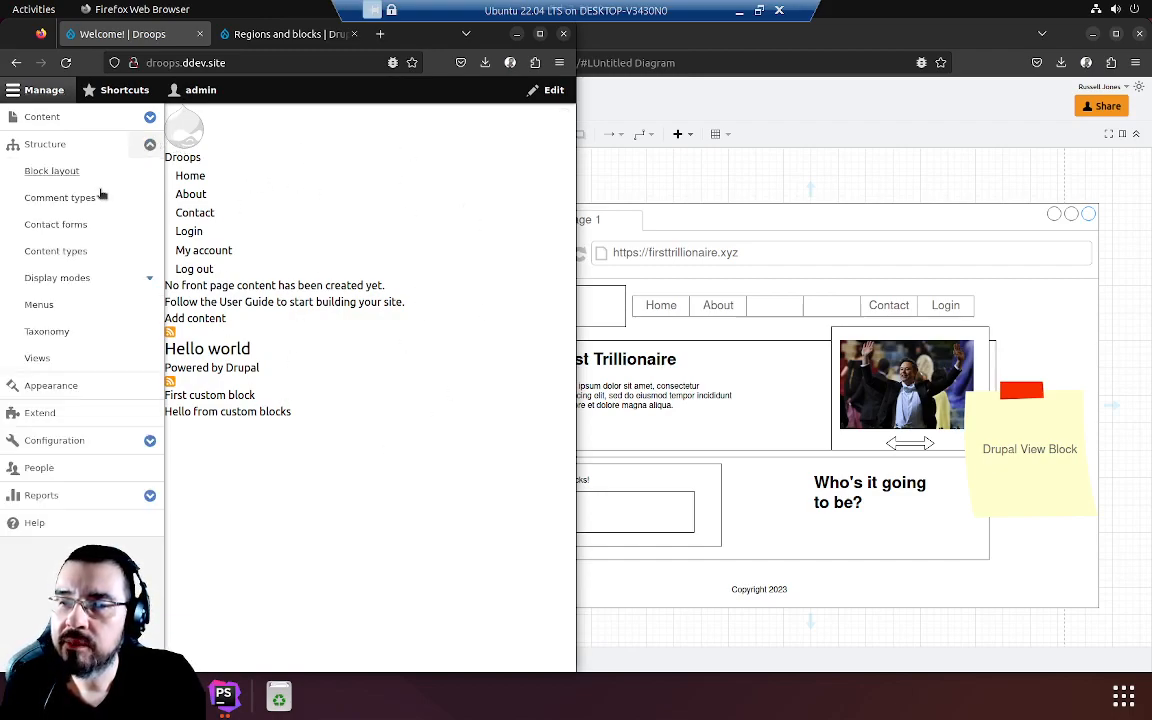
left_click(88, 251)
Step: Search the web for "drupal content type" and open the "Content types | Understanding Drupal" documentation page in a maximized browser window
left_click(297, 34)
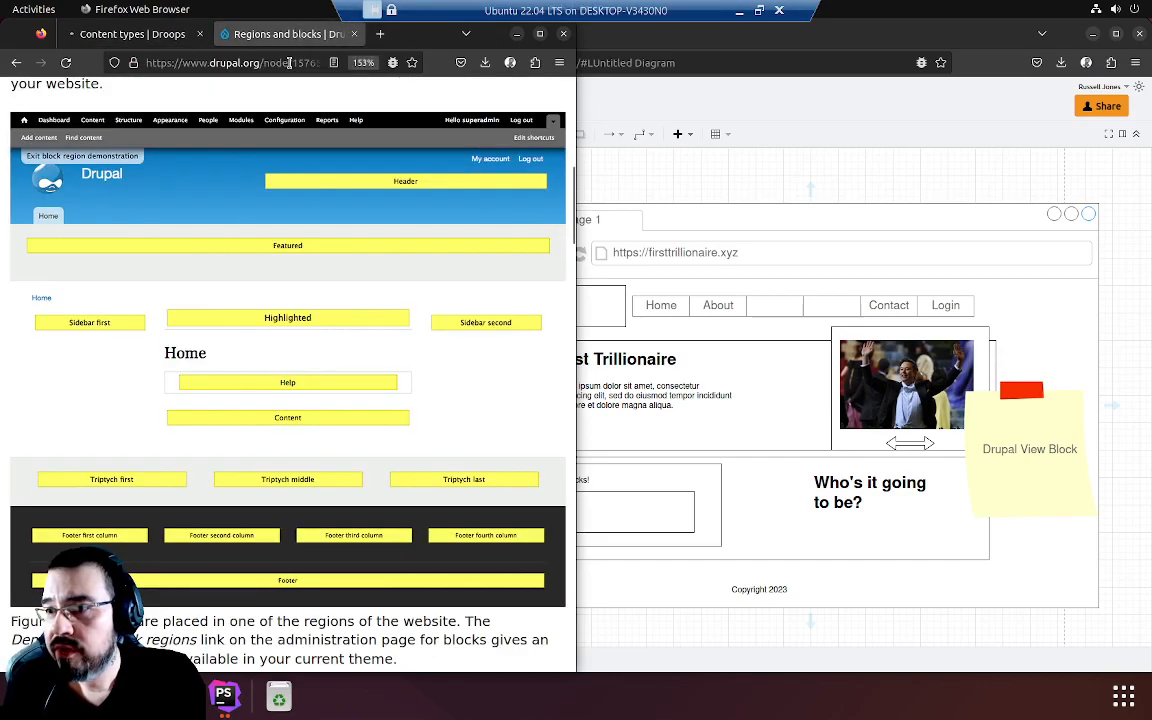
left_click(300, 63)
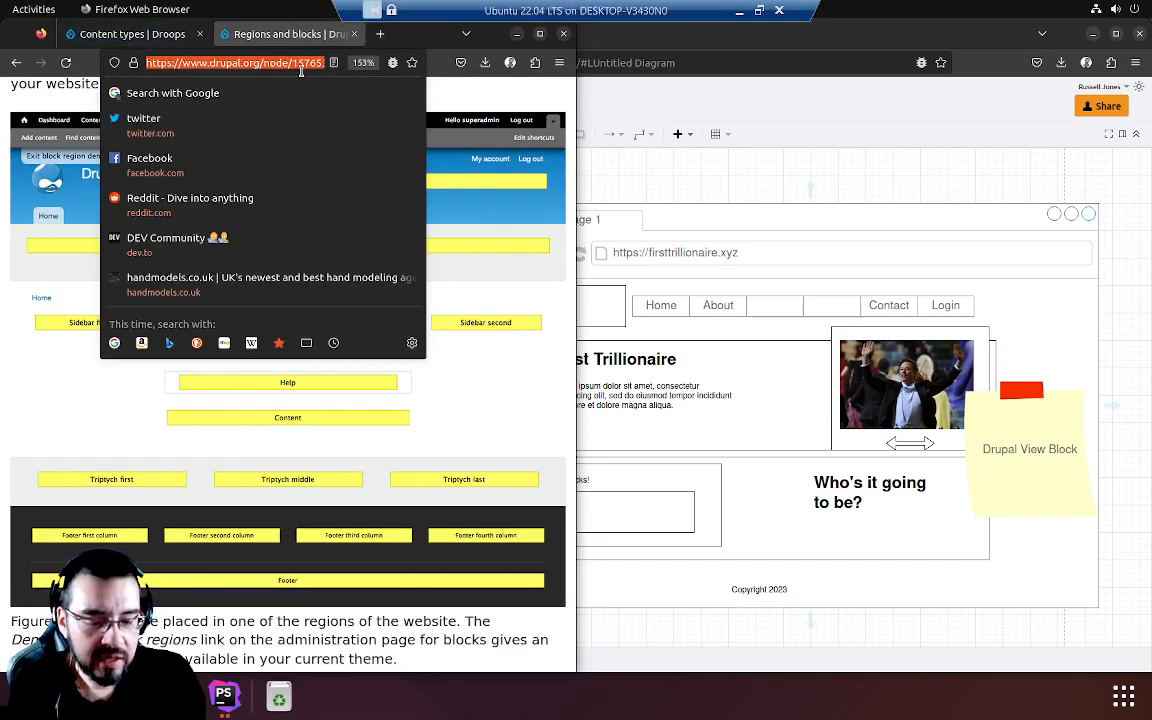
type("drupal content type")
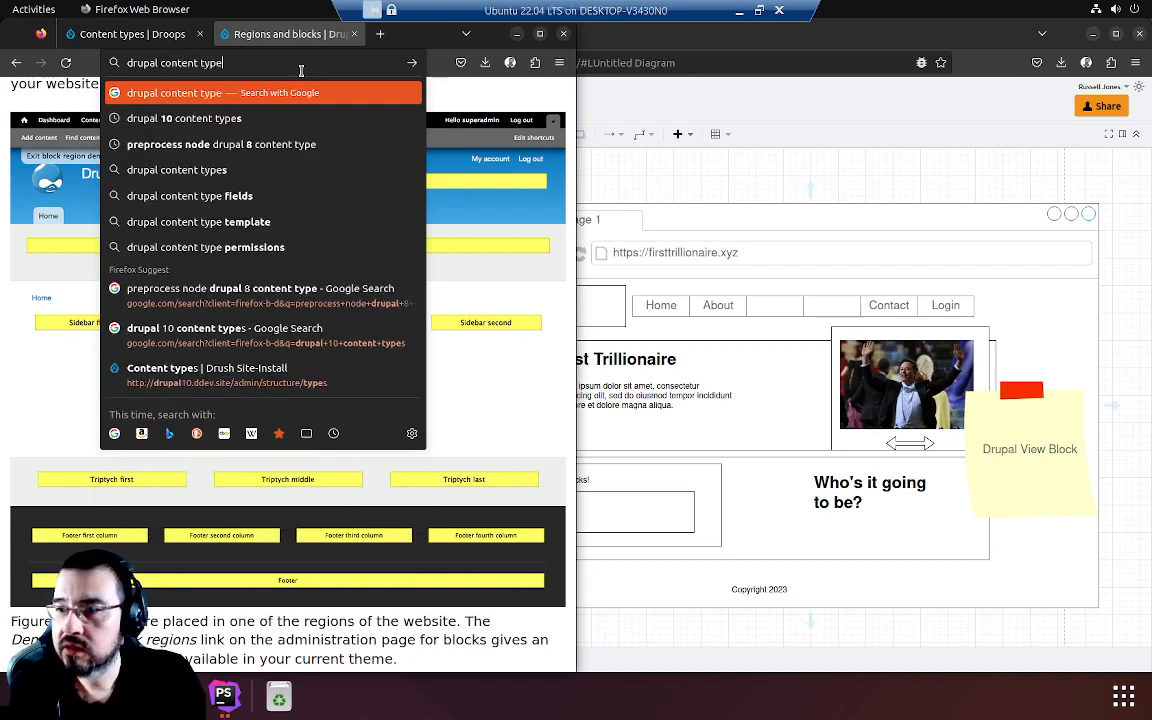
key("Return")
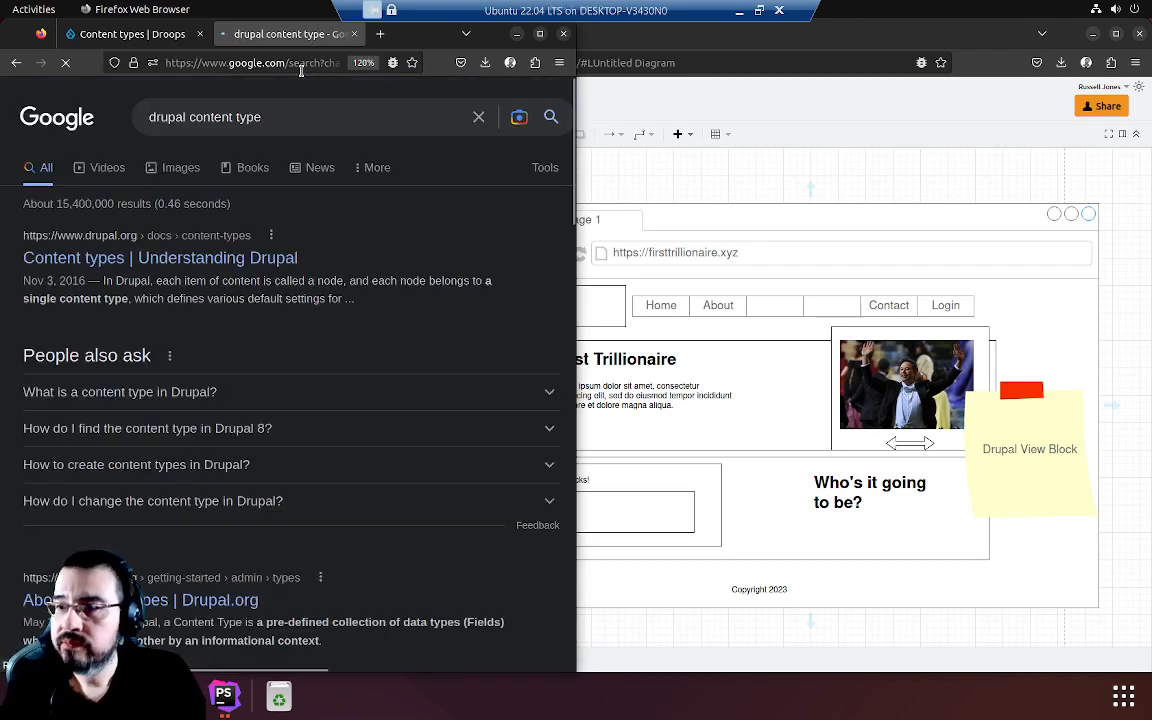
left_click(252, 237)
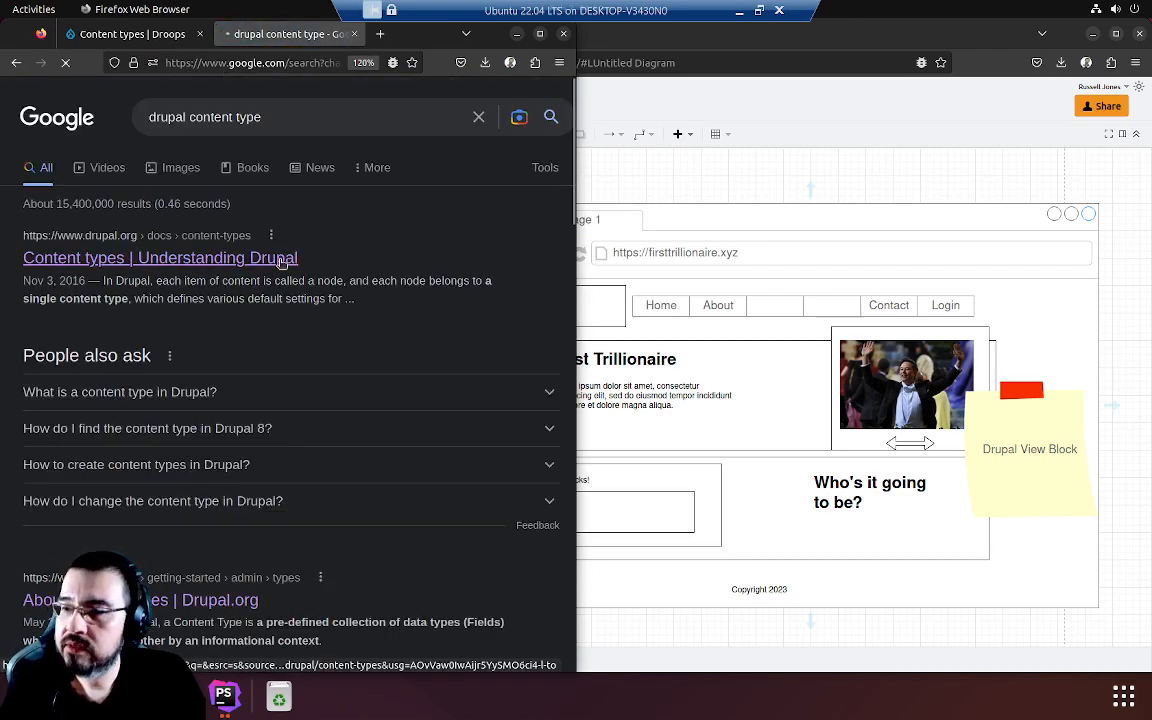
double_click(483, 32)
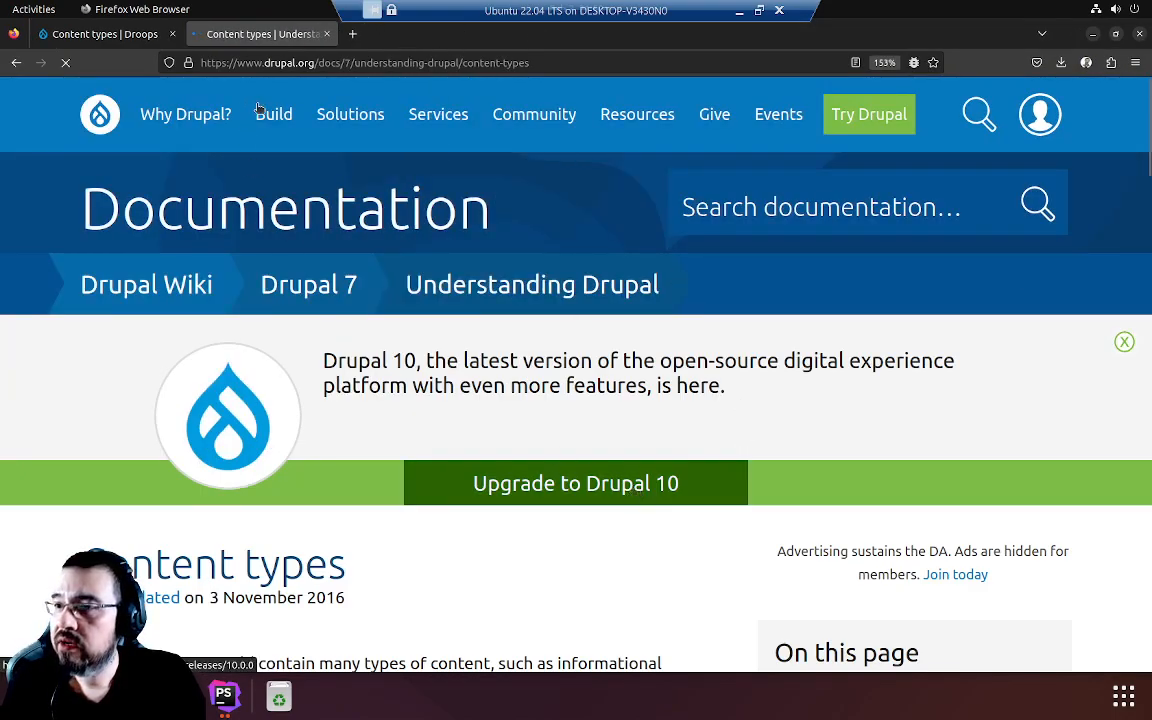
Step: Highlight the version number 7 in the documentation page's URL and read the introduction to content types
left_click(310, 62)
left_click(315, 62)
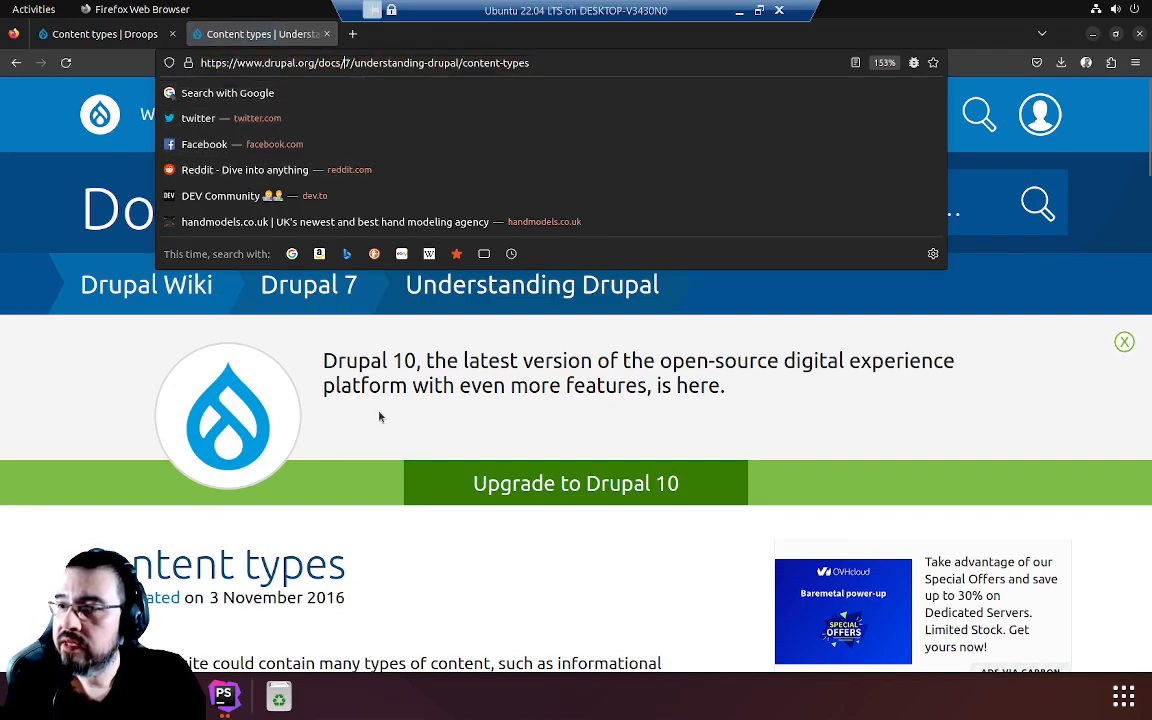
key("shift+Right")
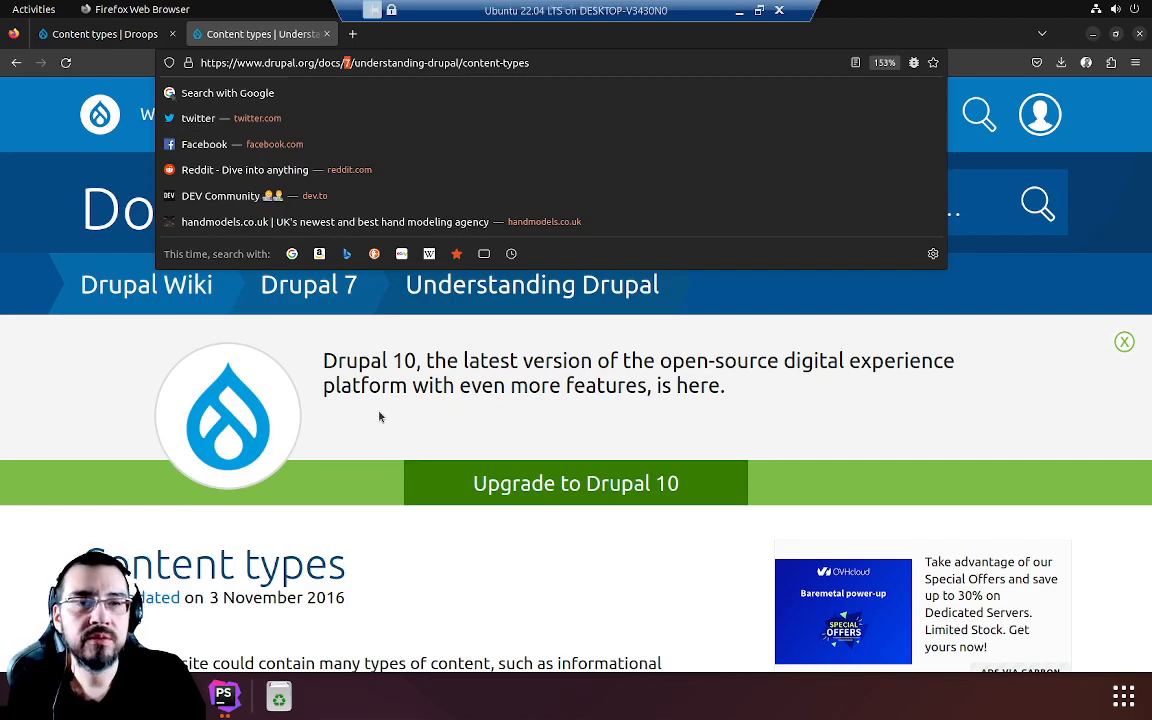
left_click(379, 412)
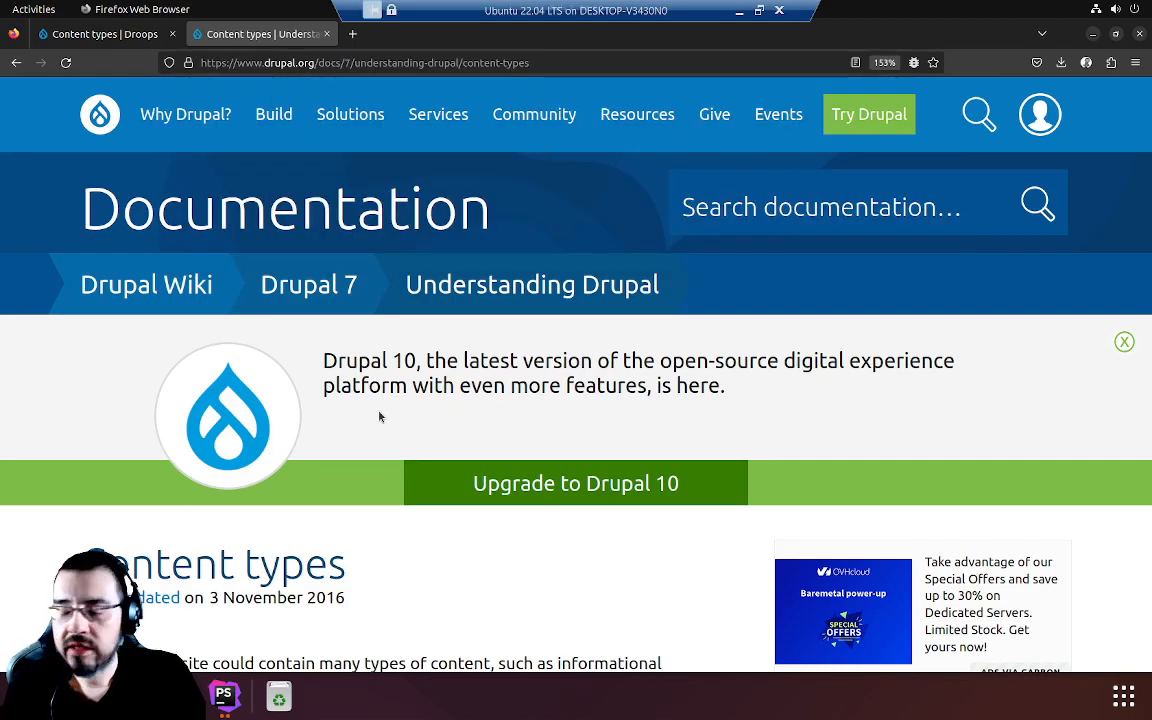
scroll(466, 405, "down", 3)
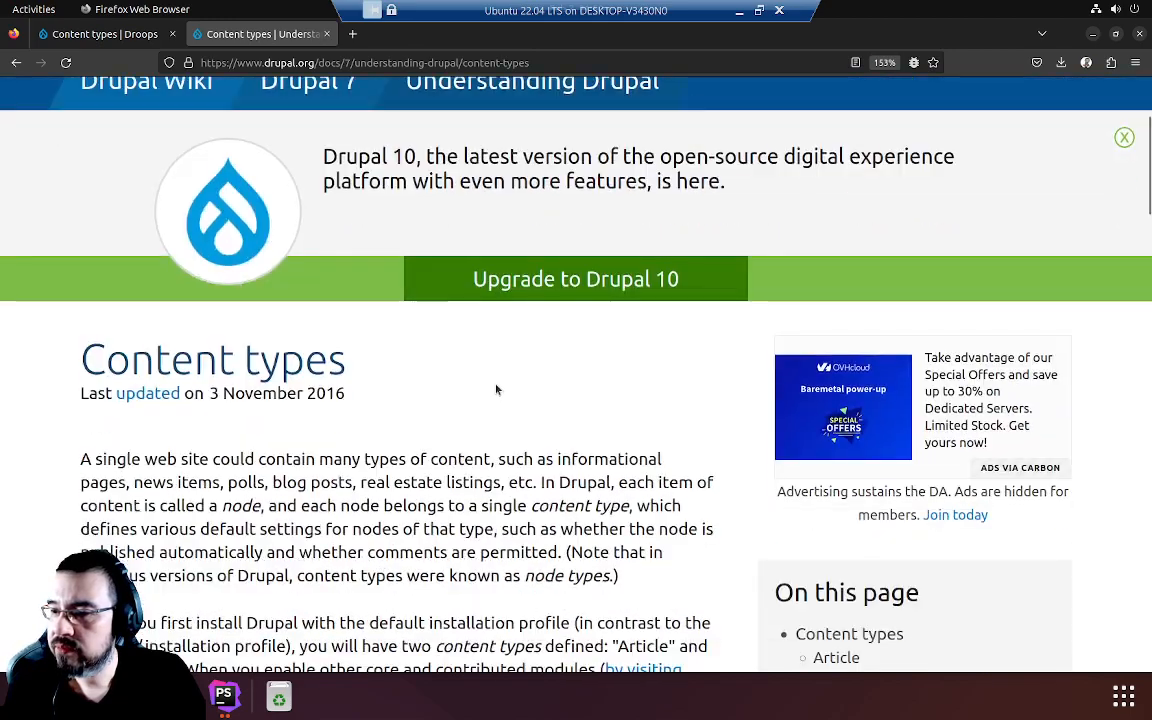
scroll(438, 335, "down", 3)
scroll(438, 334, "up", 2)
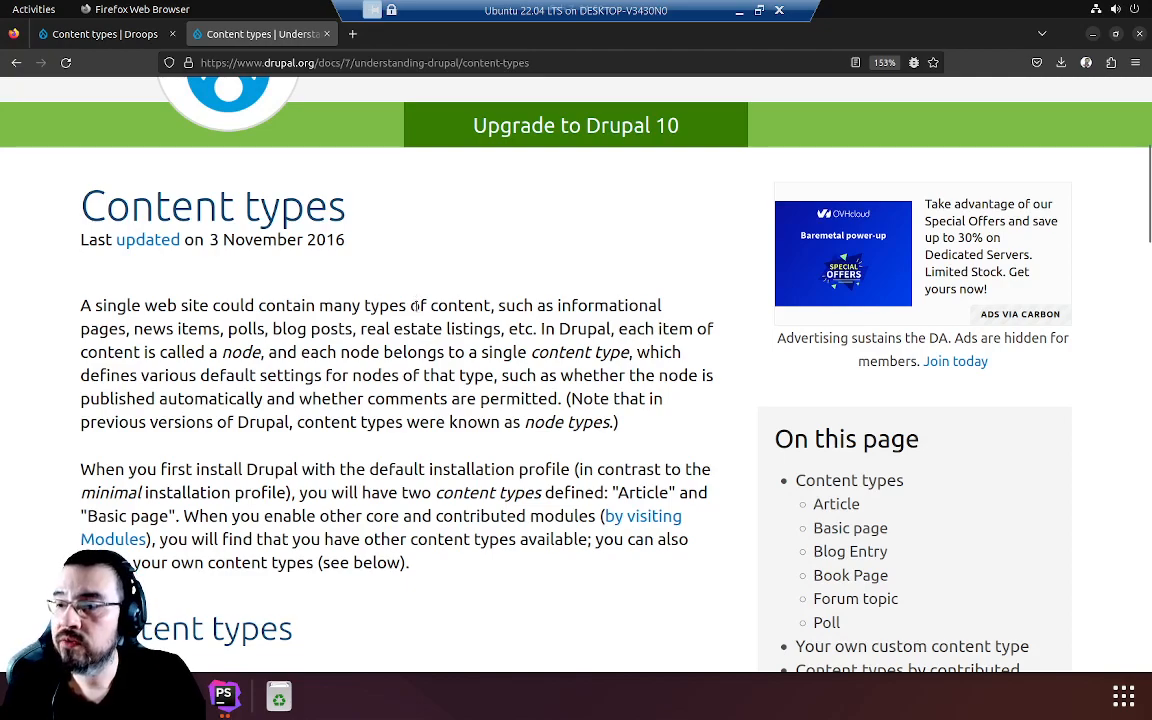
Step: Skim the documentation's Article, Basic page and Blog Entry descriptions and return to the introduction
scroll(416, 340, "down", 3)
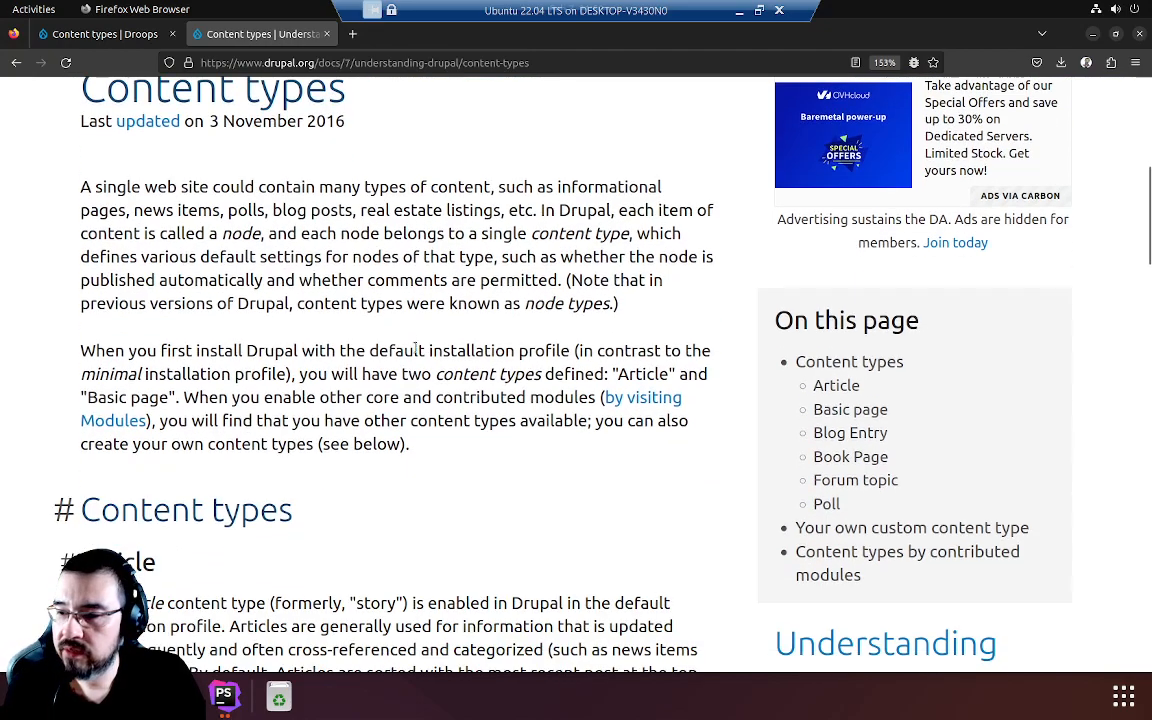
scroll(418, 360, "down", 1)
scroll(384, 364, "down", 1)
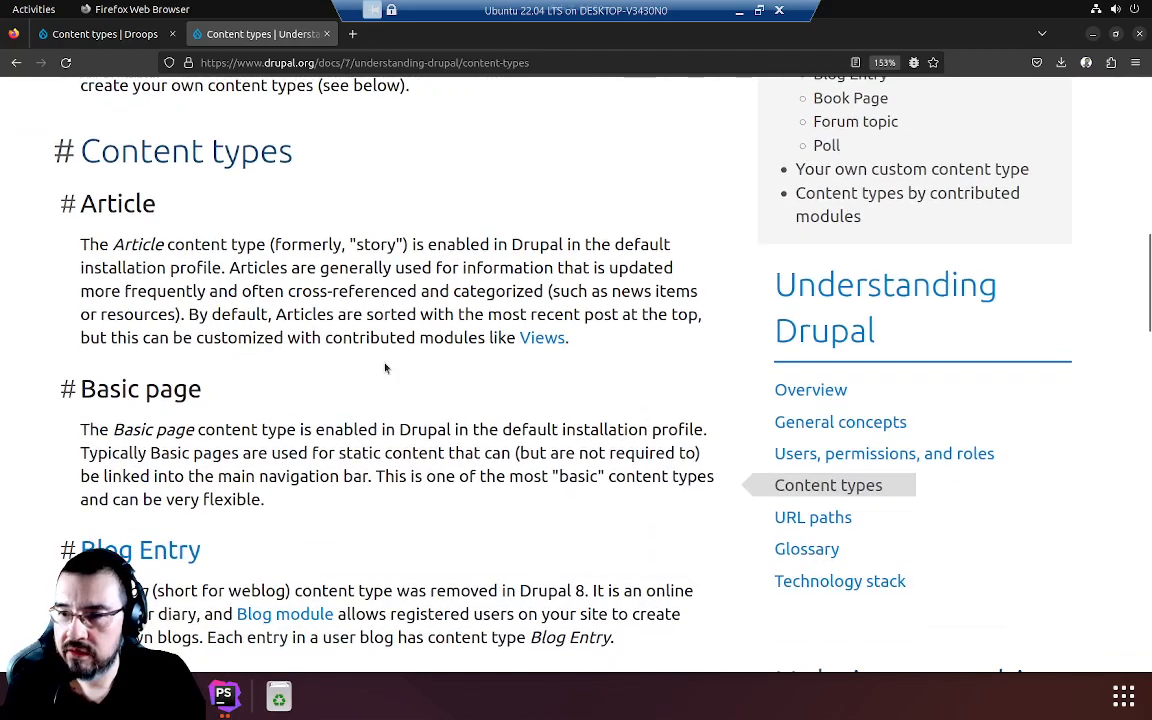
scroll(386, 365, "up", 5)
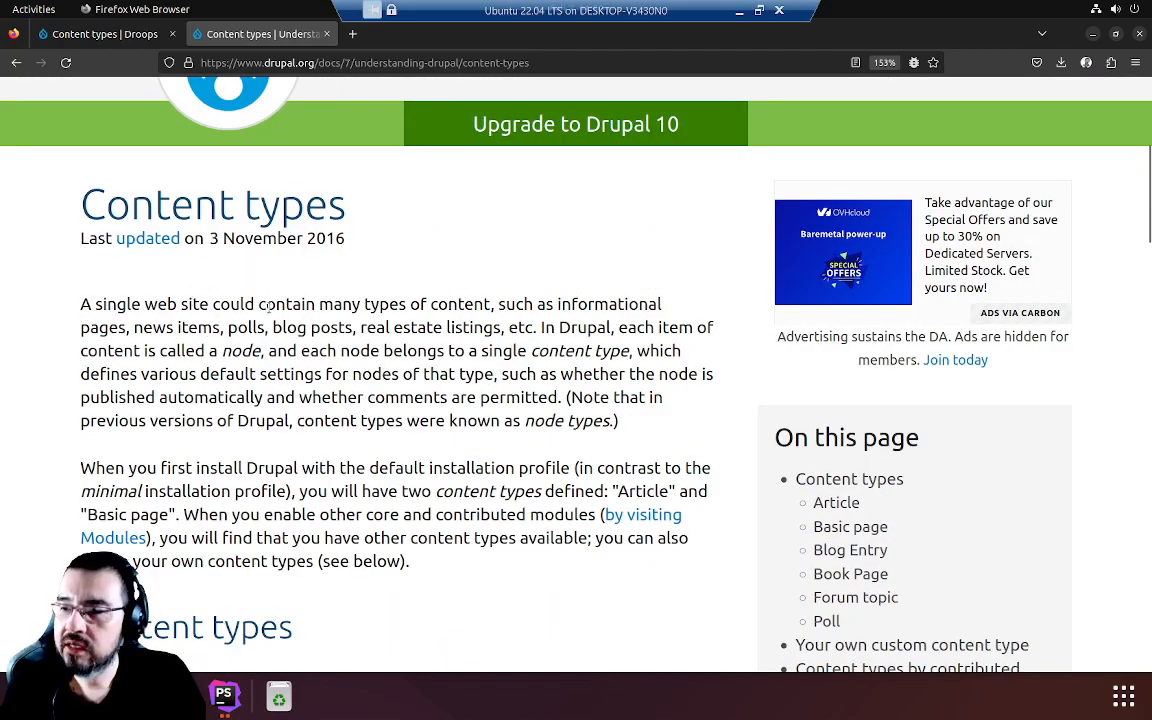
Step: Highlight the example kinds of content in the introduction, including "blog posts" and "real estate listings"
left_click_drag(399, 305, 500, 324)
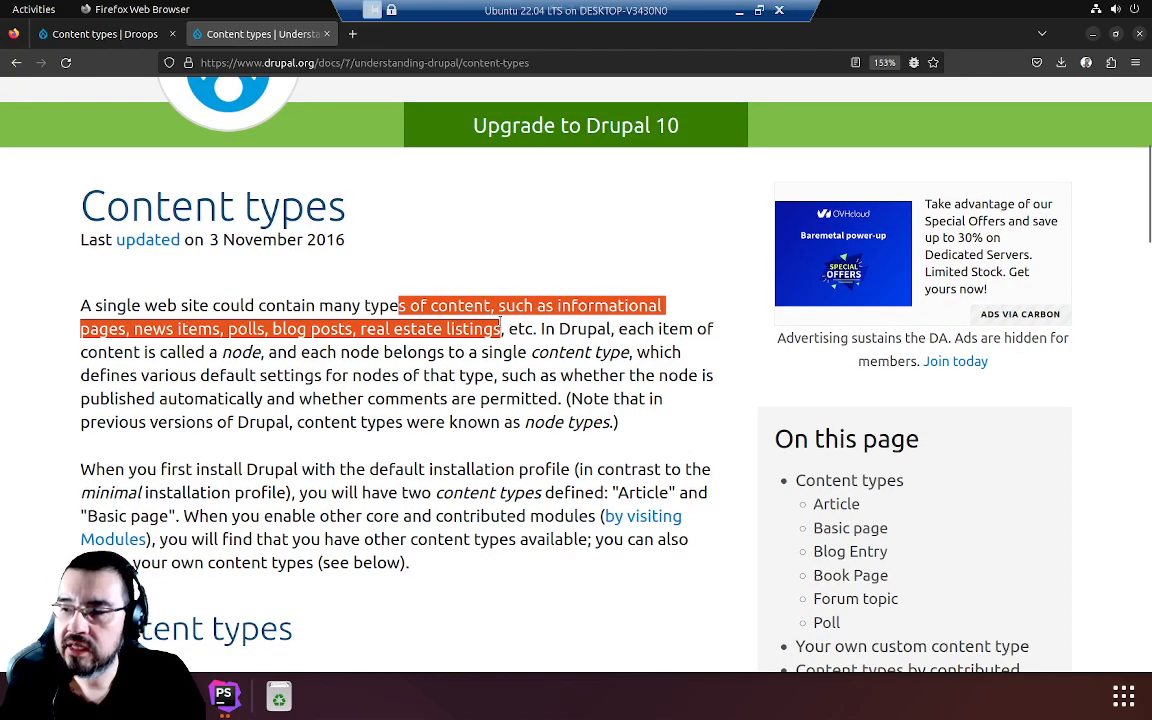
left_click(500, 324)
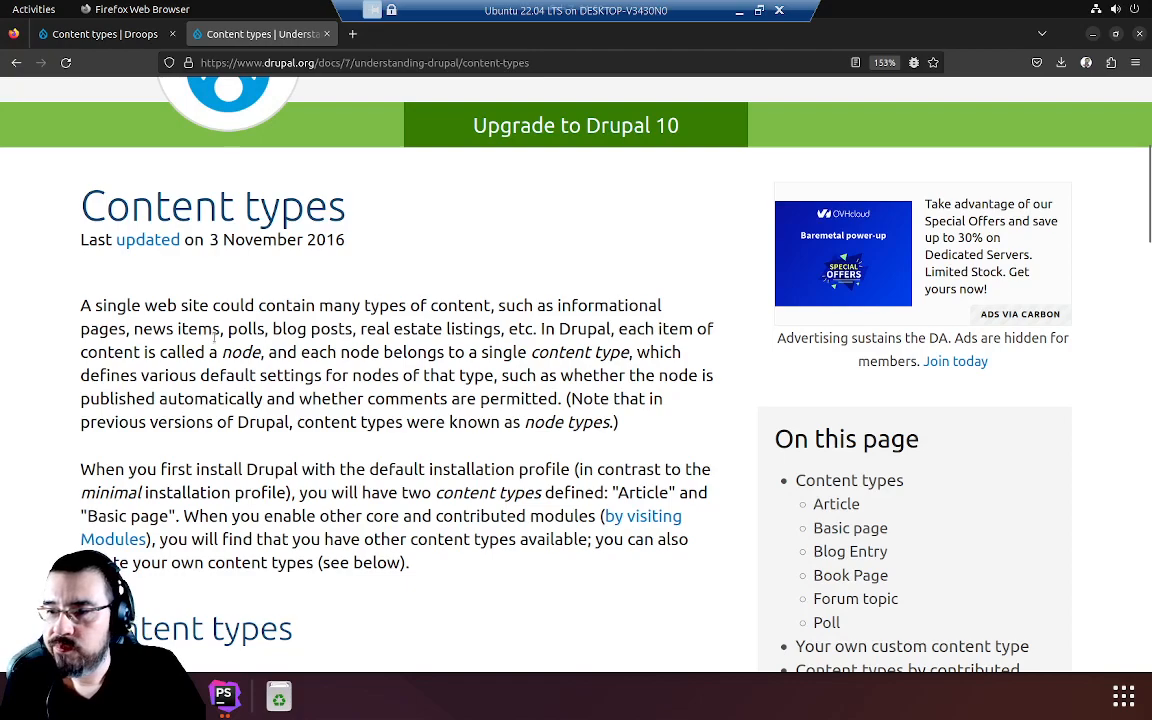
left_click_drag(274, 326, 347, 328)
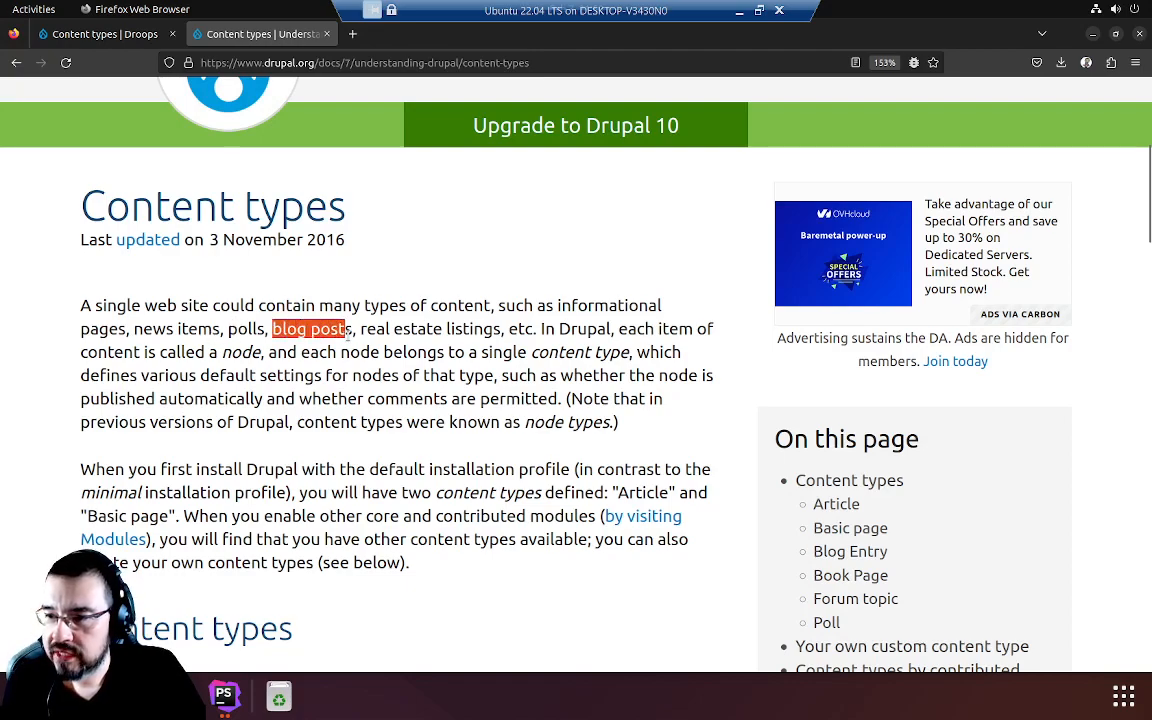
left_click(344, 357)
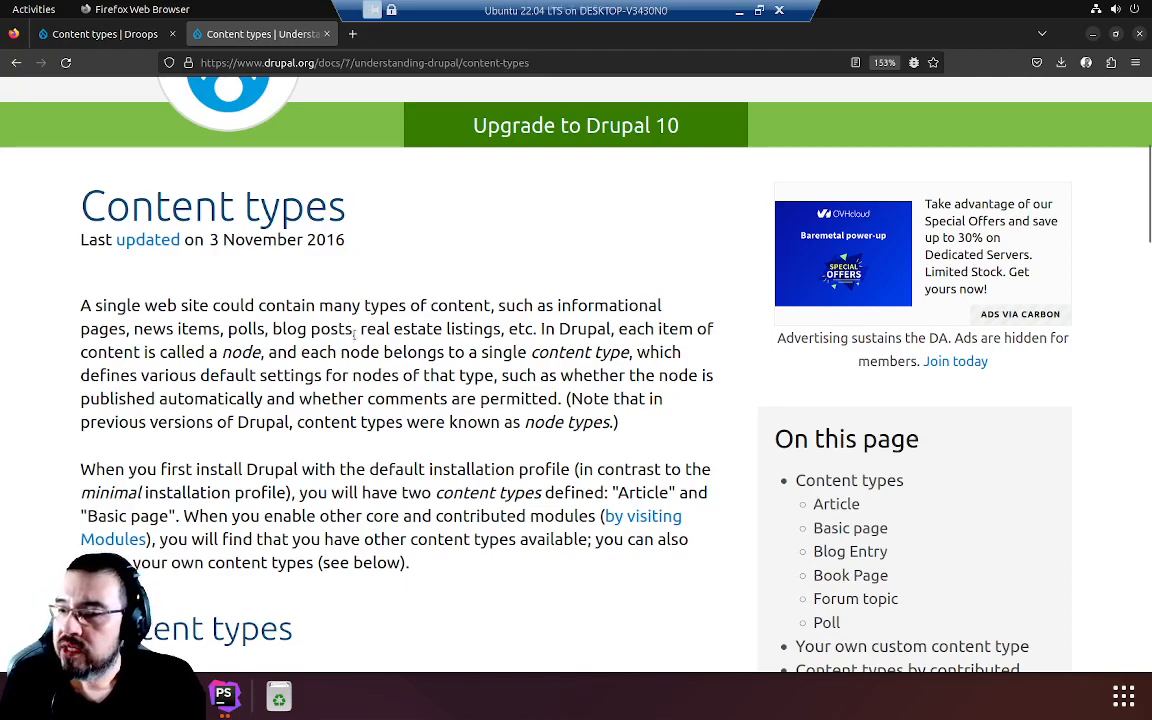
left_click_drag(358, 331, 497, 330)
left_click(495, 330)
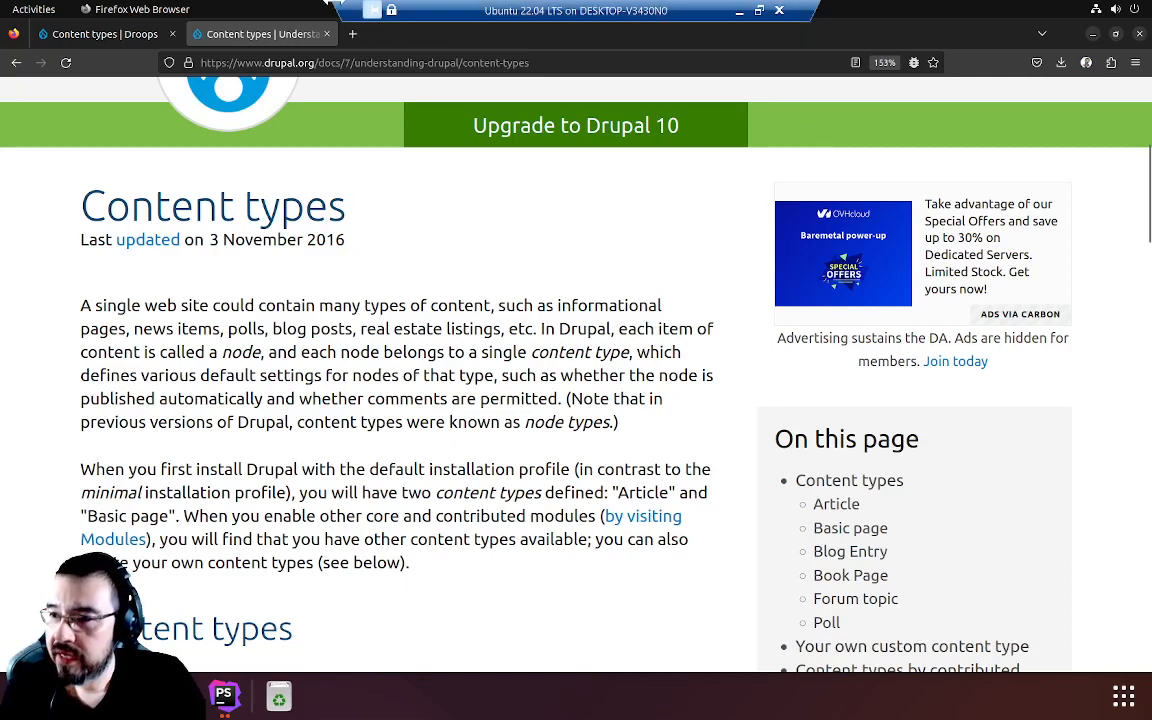
Step: Open canadaland.com in a new browser tab and open its lead article about the RCMP "smear campaign"
left_click(360, 36)
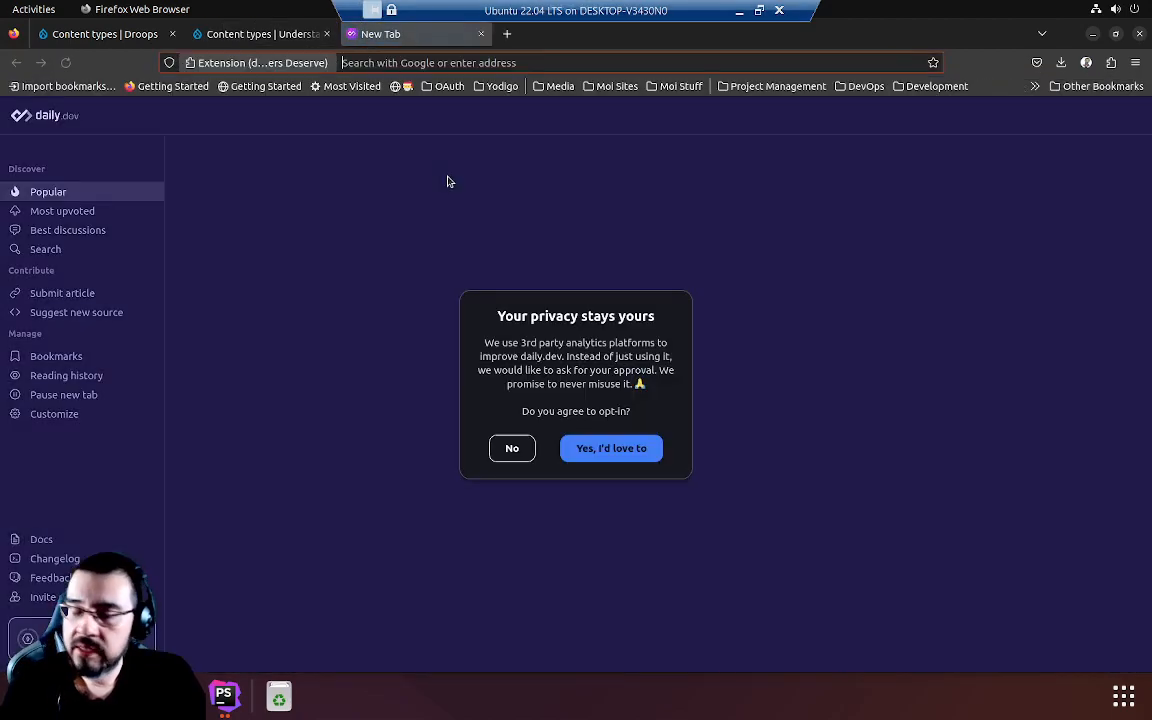
type("canadaland.com/")
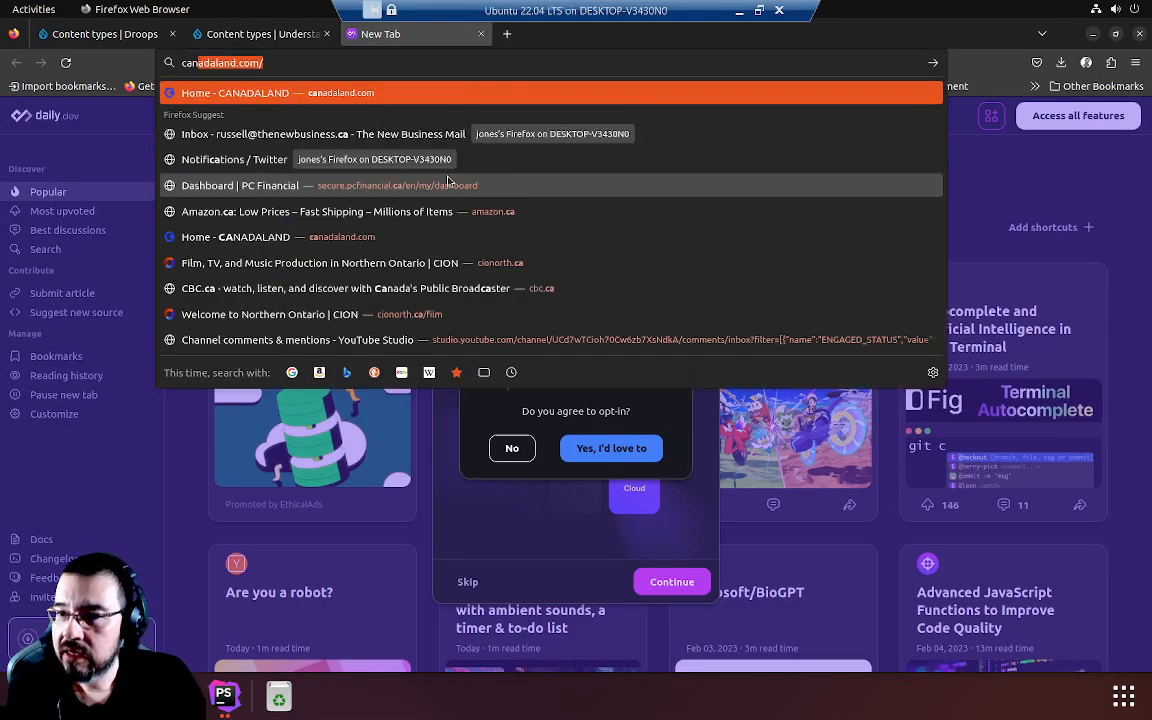
key("Return")
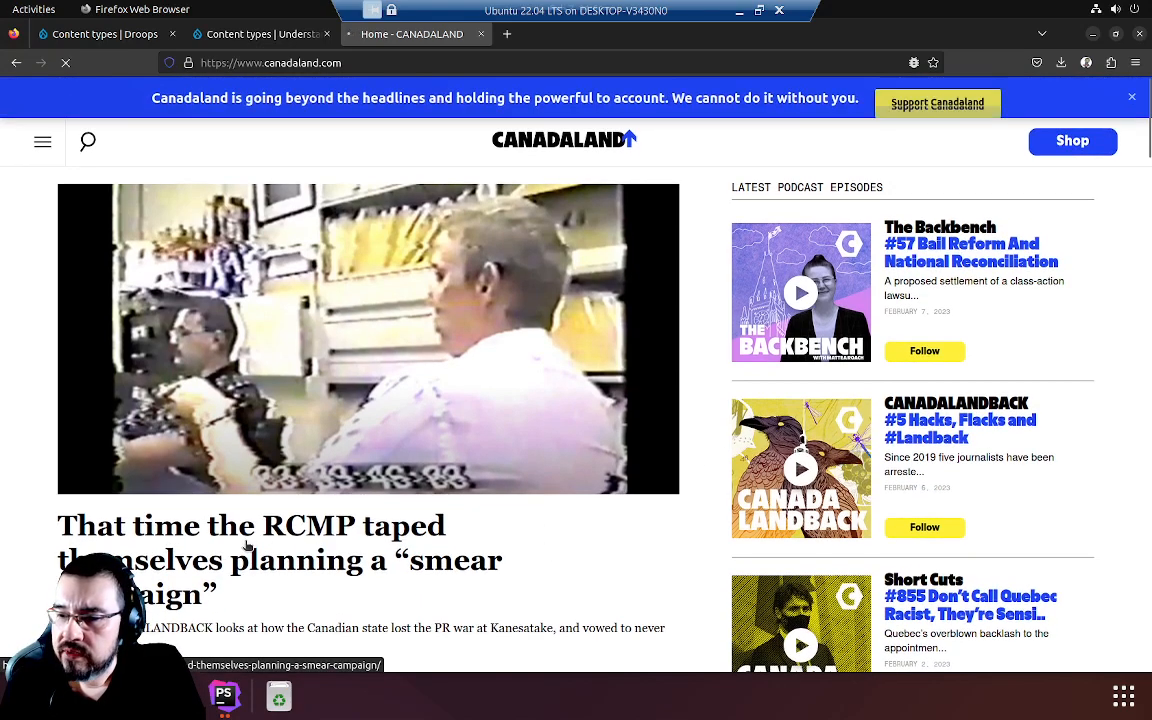
left_click(247, 545)
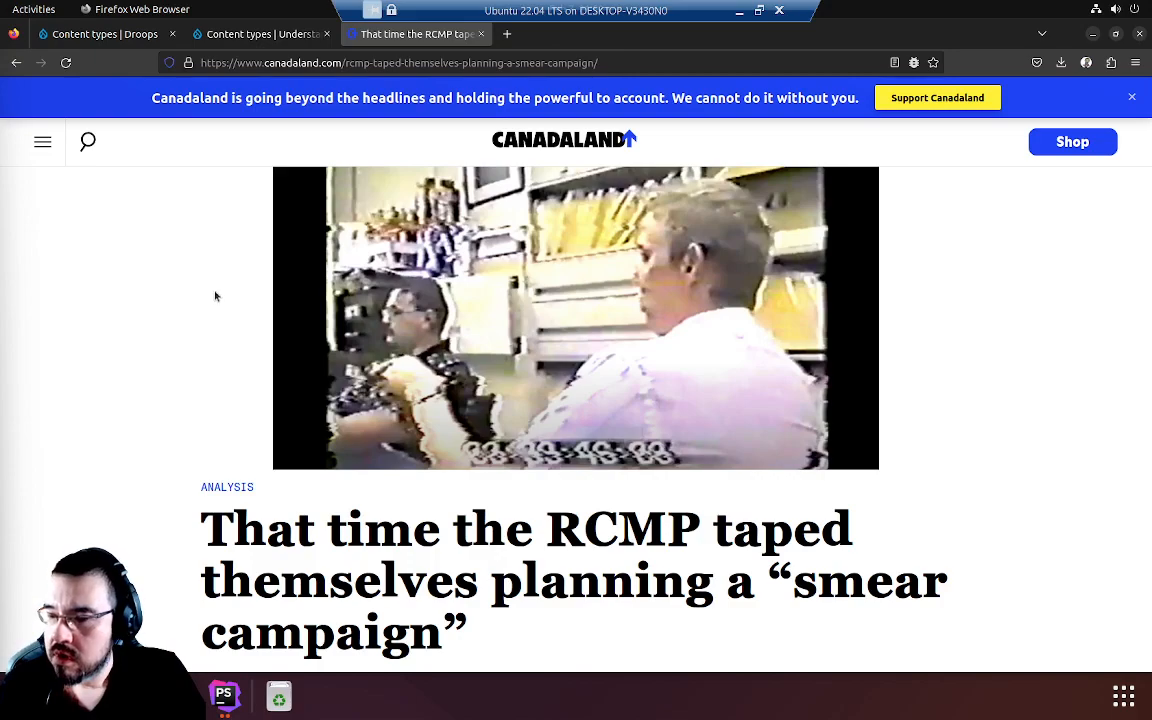
Step: Highlight the article's headline and its subtitle to point out the parts of an article
scroll(613, 533, "down", 3)
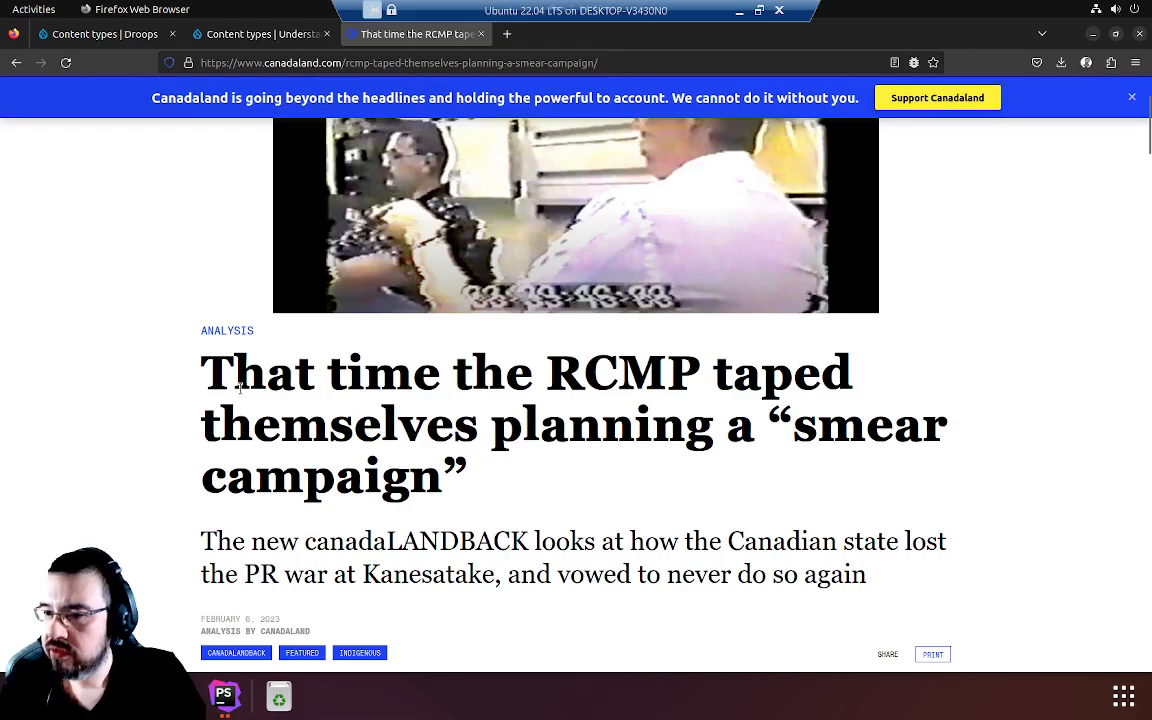
left_click_drag(204, 378, 460, 470)
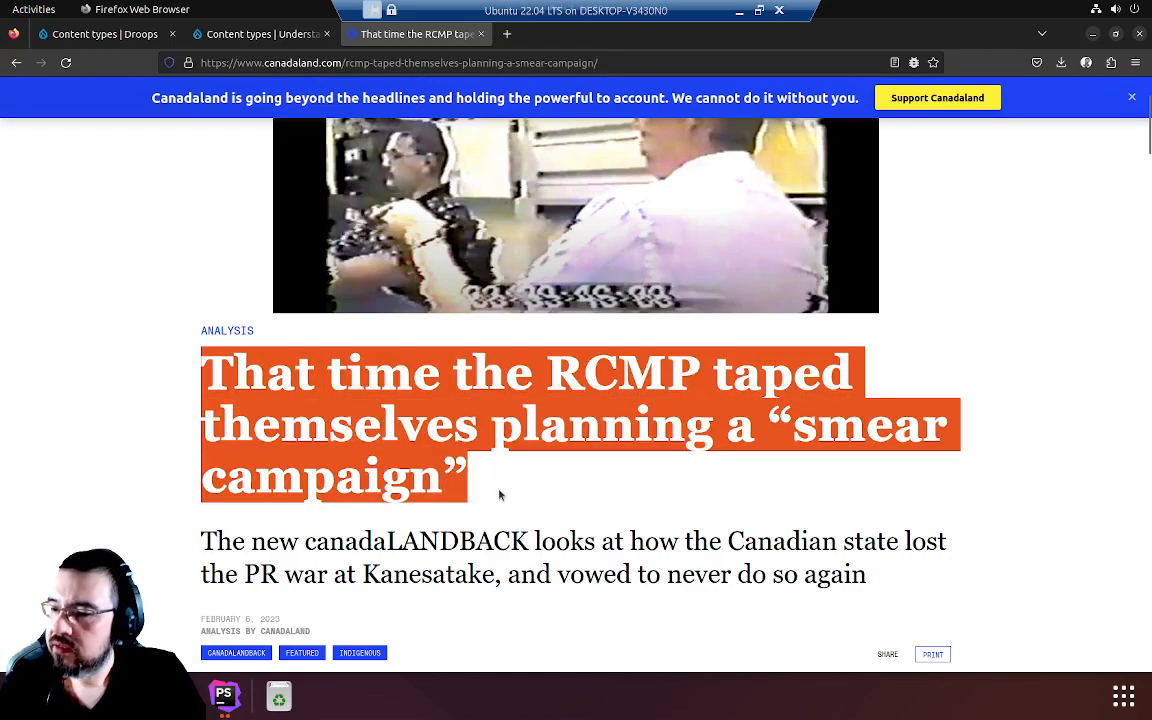
left_click(471, 505)
left_click_drag(205, 541, 873, 587)
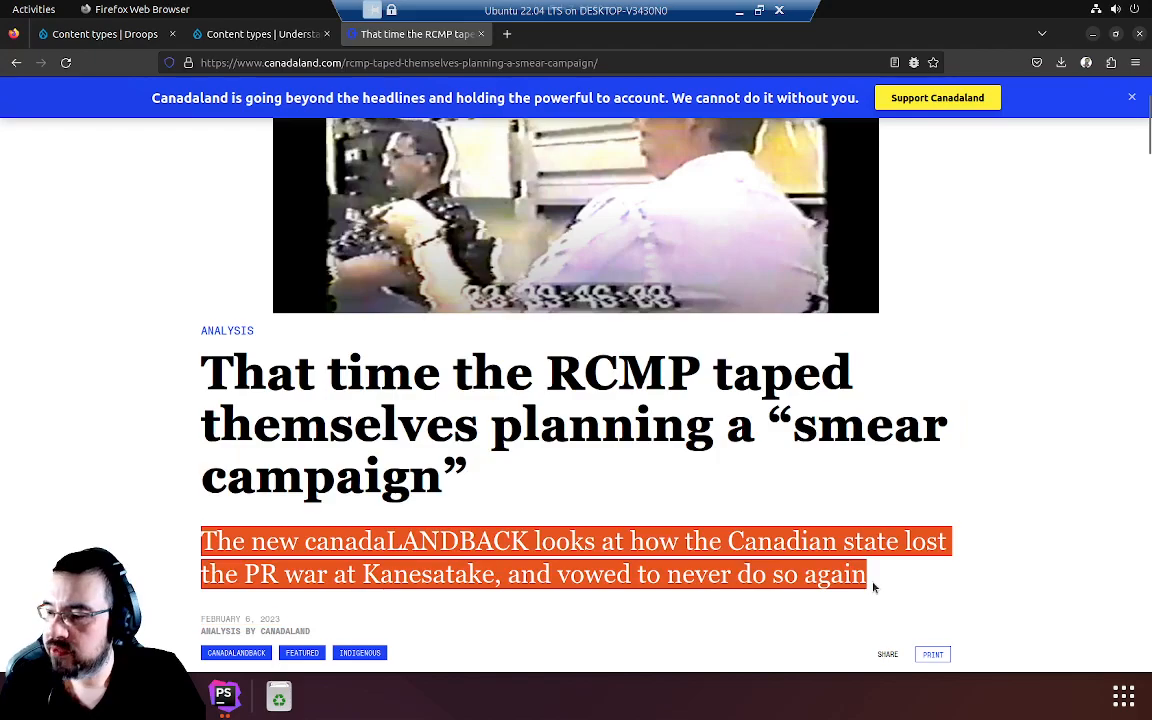
Step: Examine the article's date and author line, view the author's article listing, and return to the article's tags and body text
scroll(307, 450, "down", 3)
left_click_drag(200, 460, 313, 481)
left_click(313, 481)
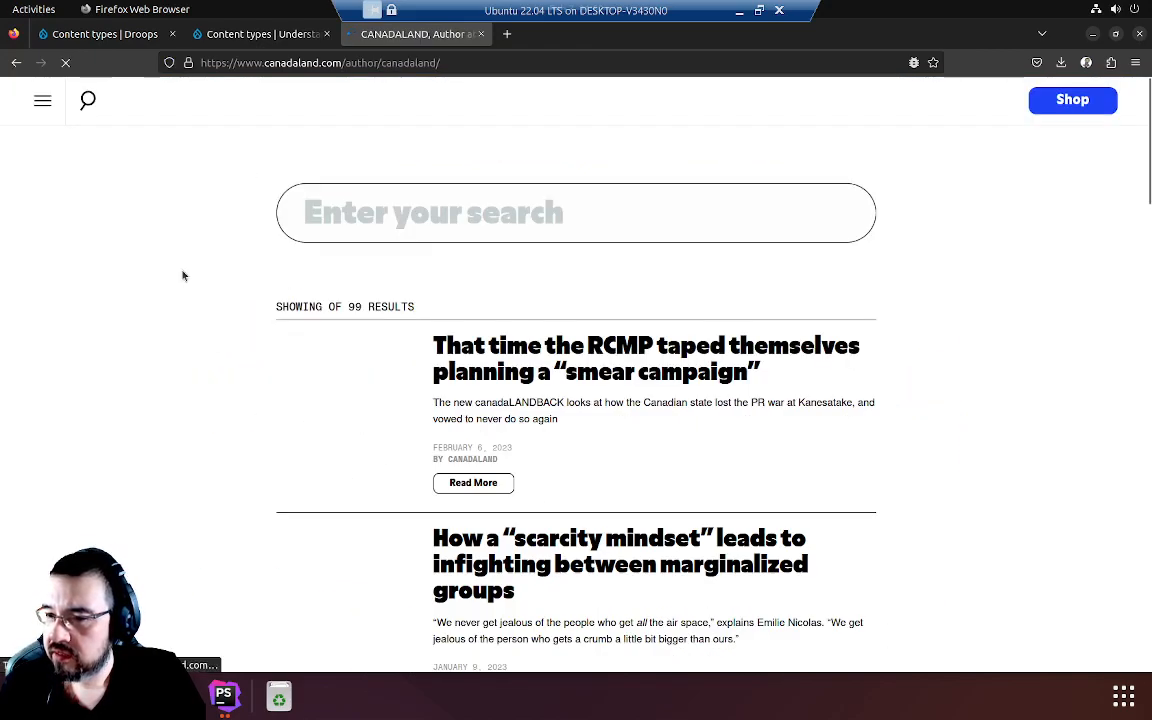
key("alt+Left")
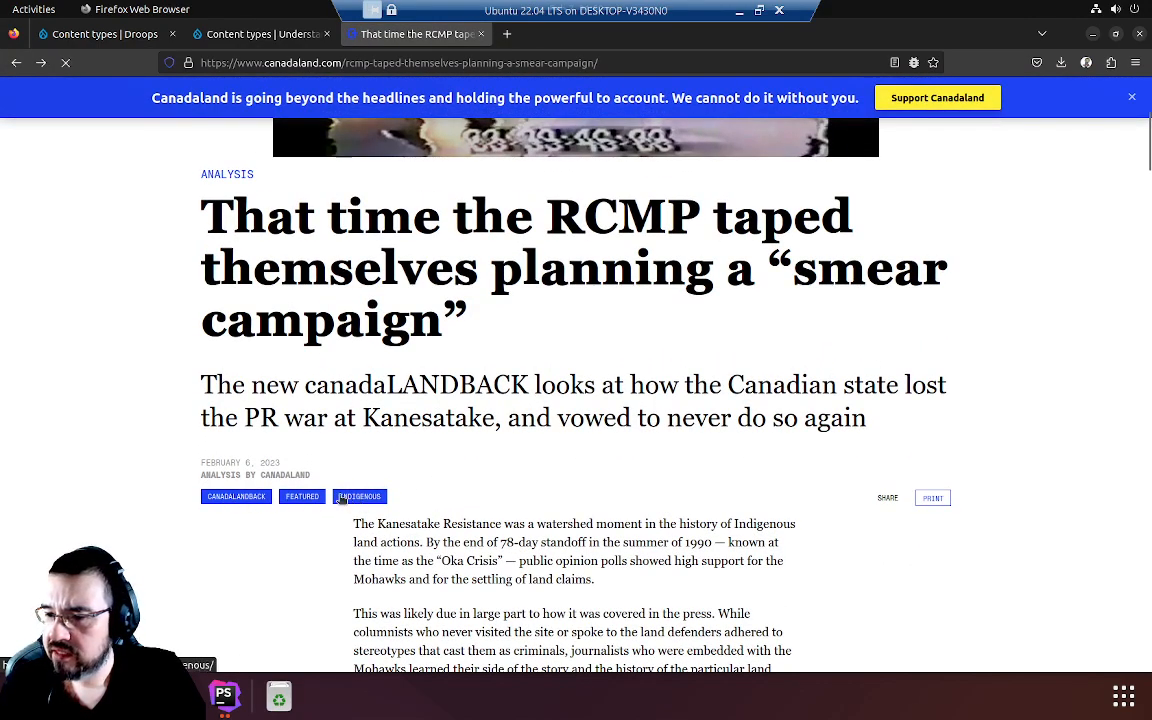
scroll(604, 487, "down", 1)
scroll(604, 487, "down", 4)
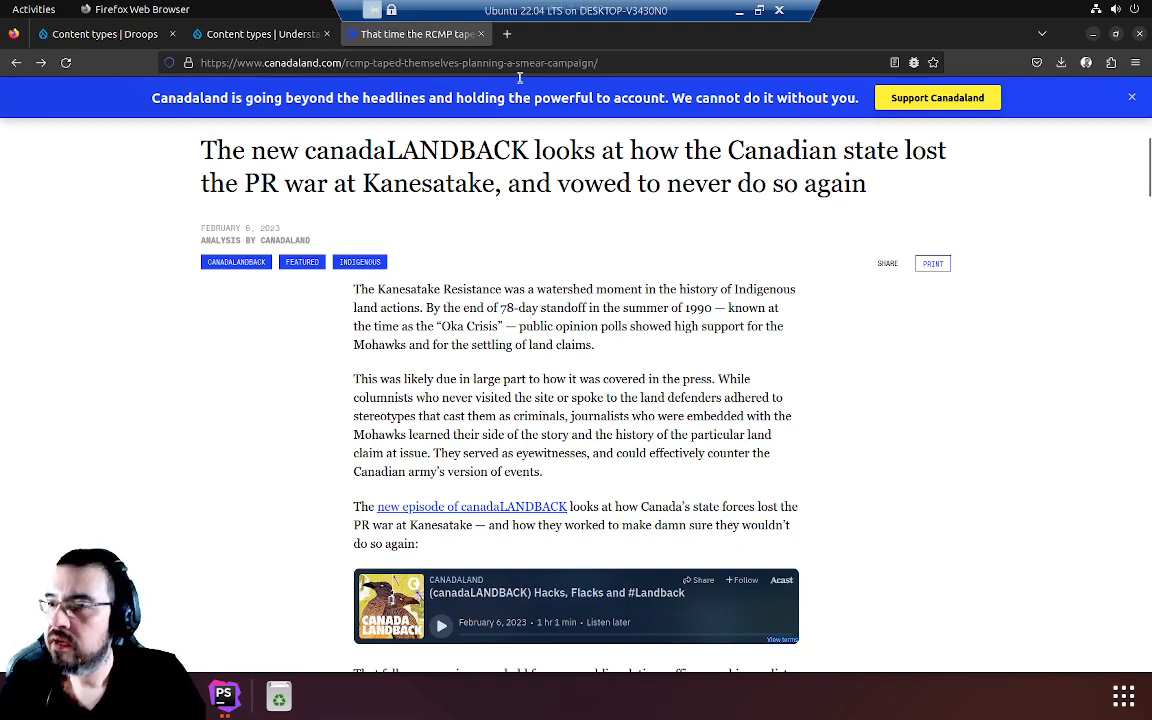
Step: Go from the Canadaland home page to its shop and open the "Duly Toted" Canvas Tote Bag product page
left_click(16, 62)
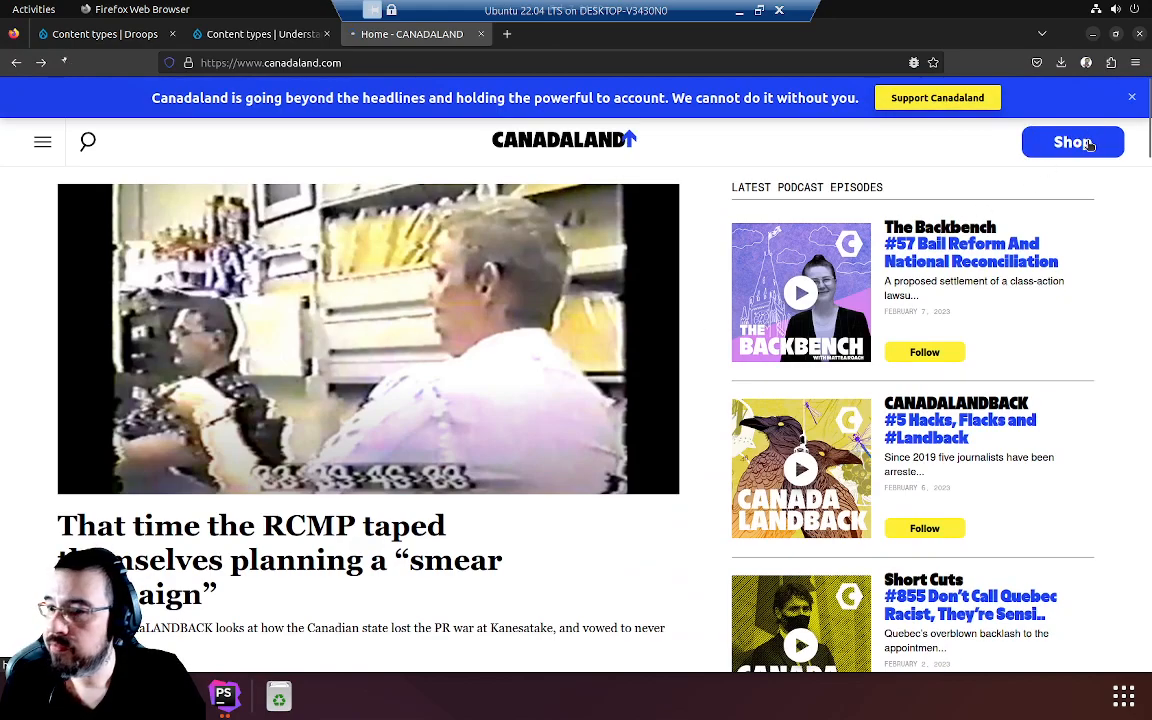
left_click(1089, 145)
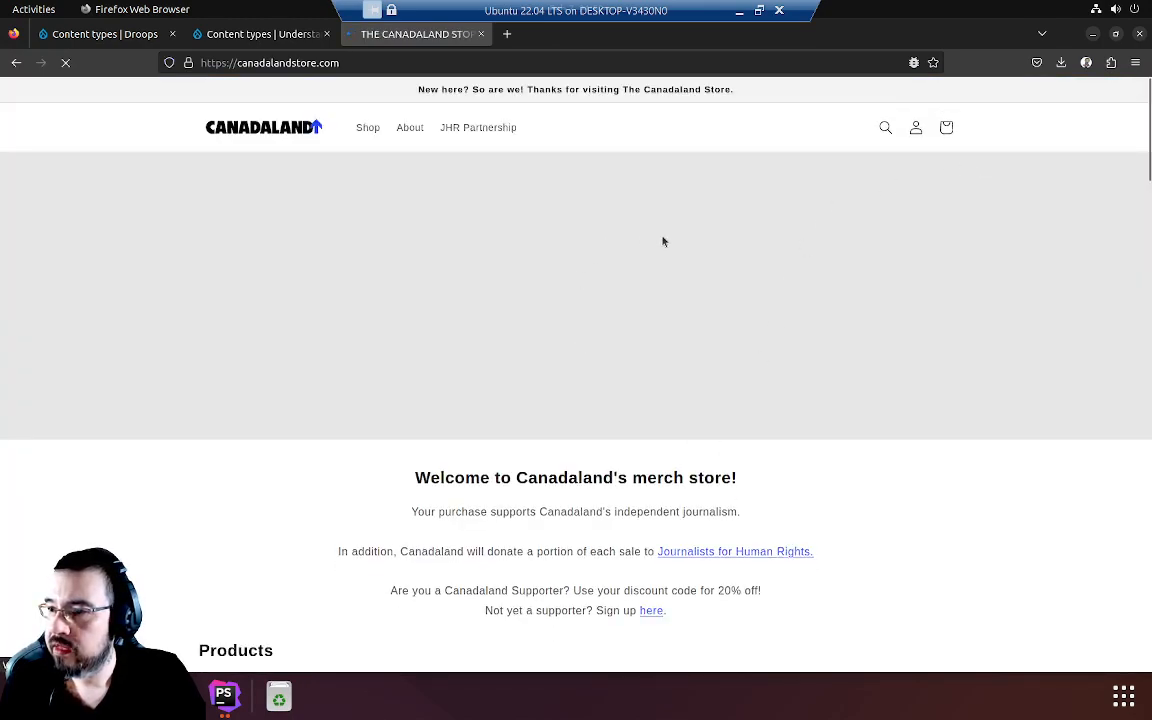
scroll(686, 391, "down", 3)
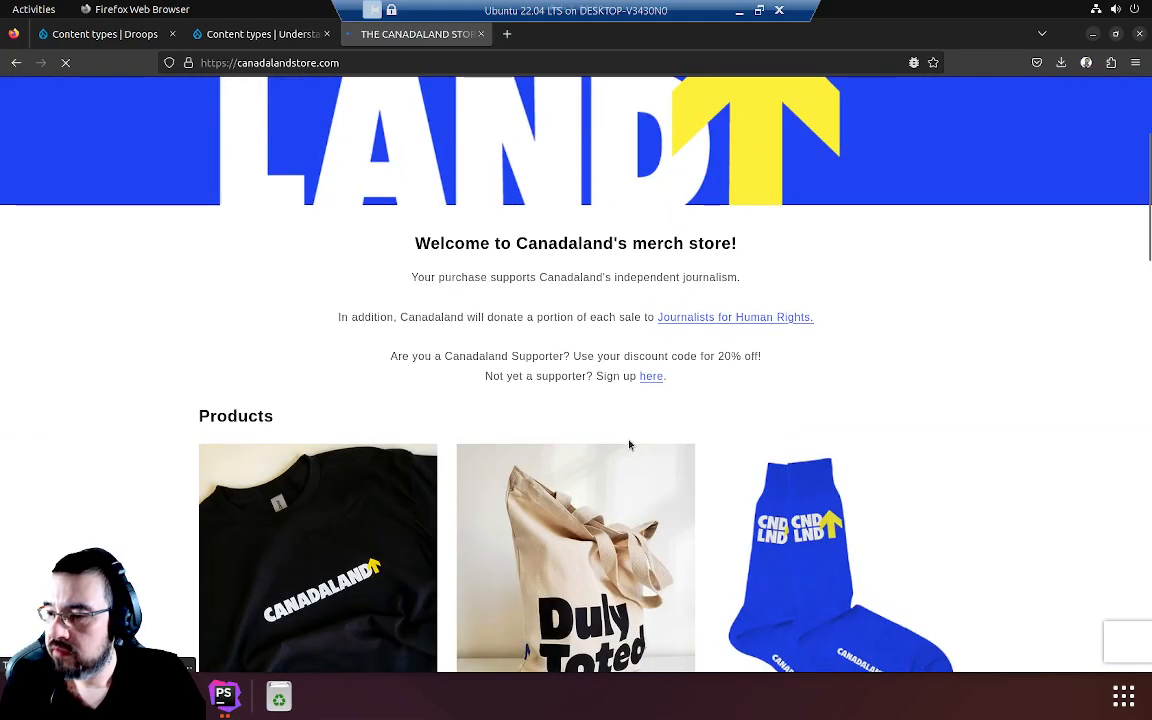
scroll(554, 341, "down", 4)
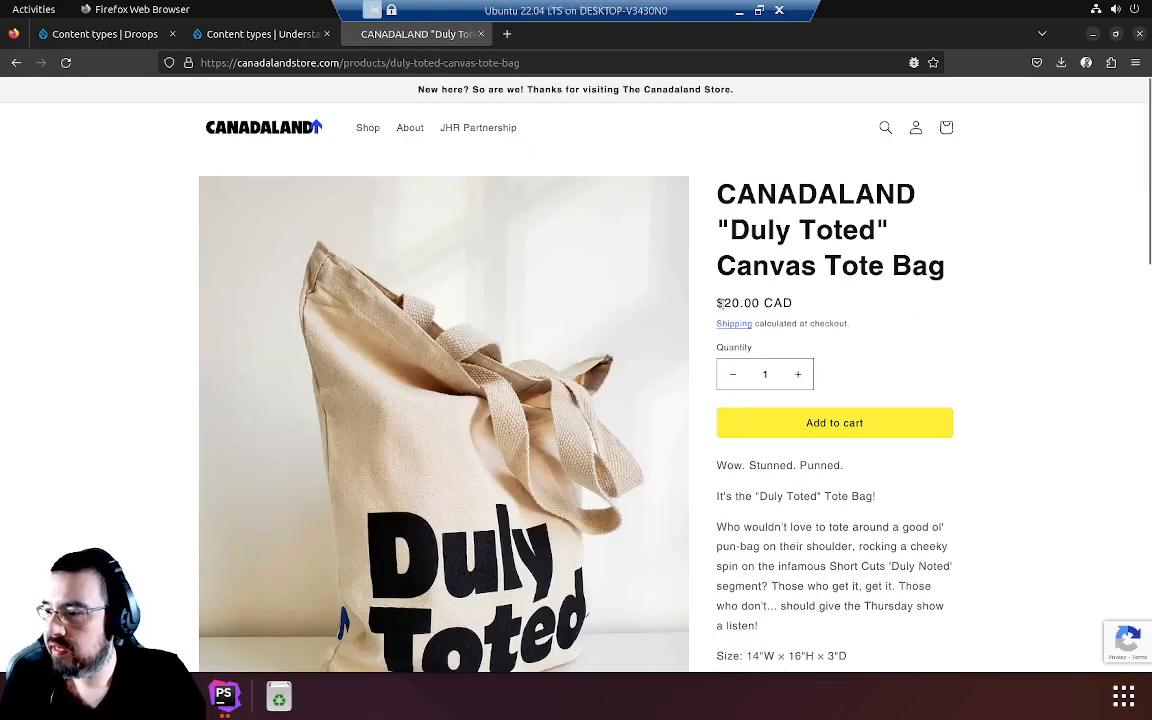
Step: Highlight the tote bag's price, title and first description line to point out the parts of a product
left_click_drag(717, 302, 800, 313)
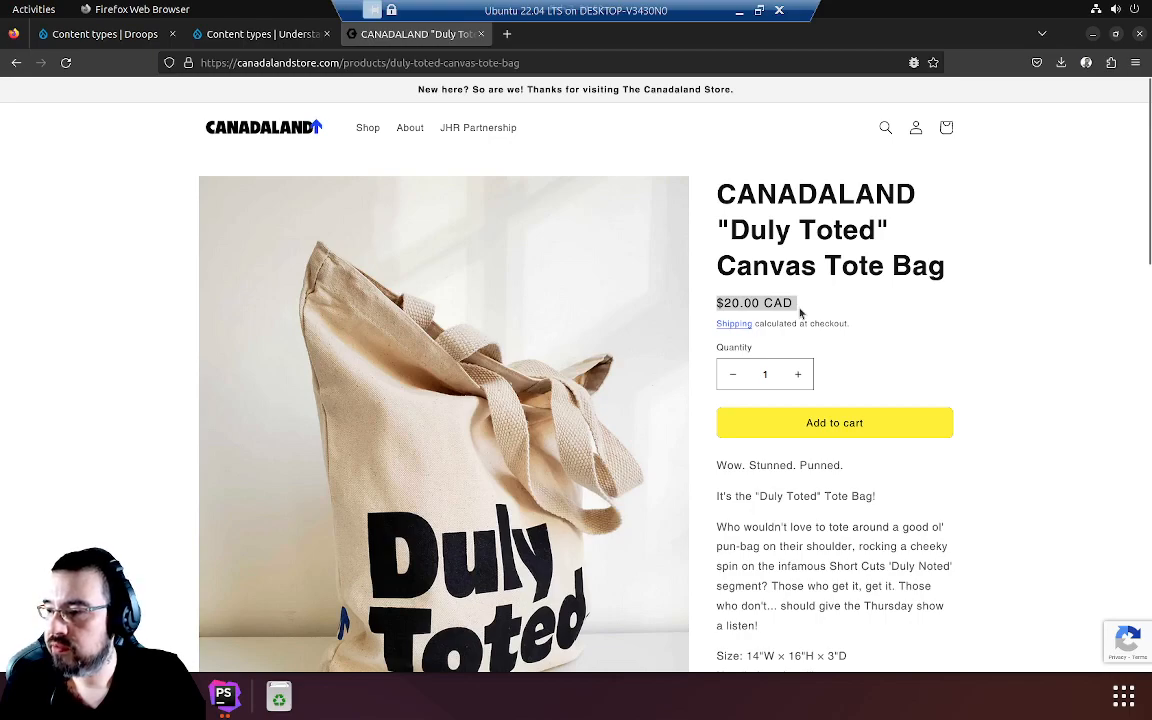
left_click(799, 312)
left_click_drag(727, 199, 916, 209)
left_click(817, 253)
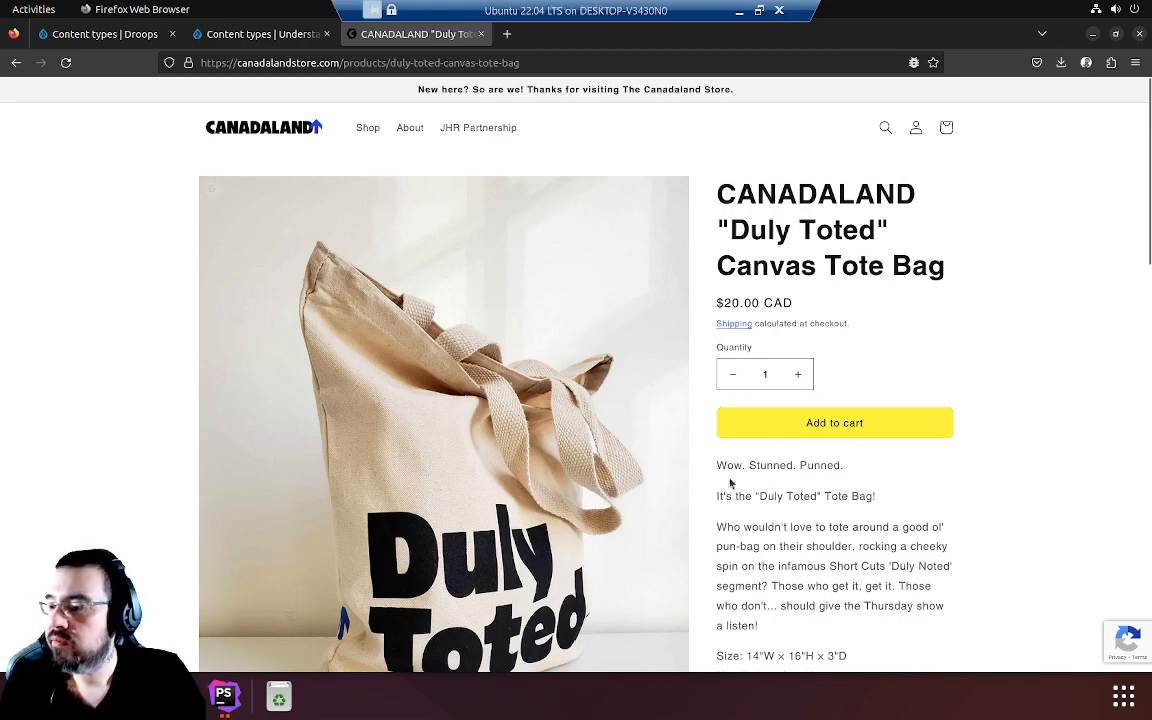
left_click_drag(716, 465, 841, 466)
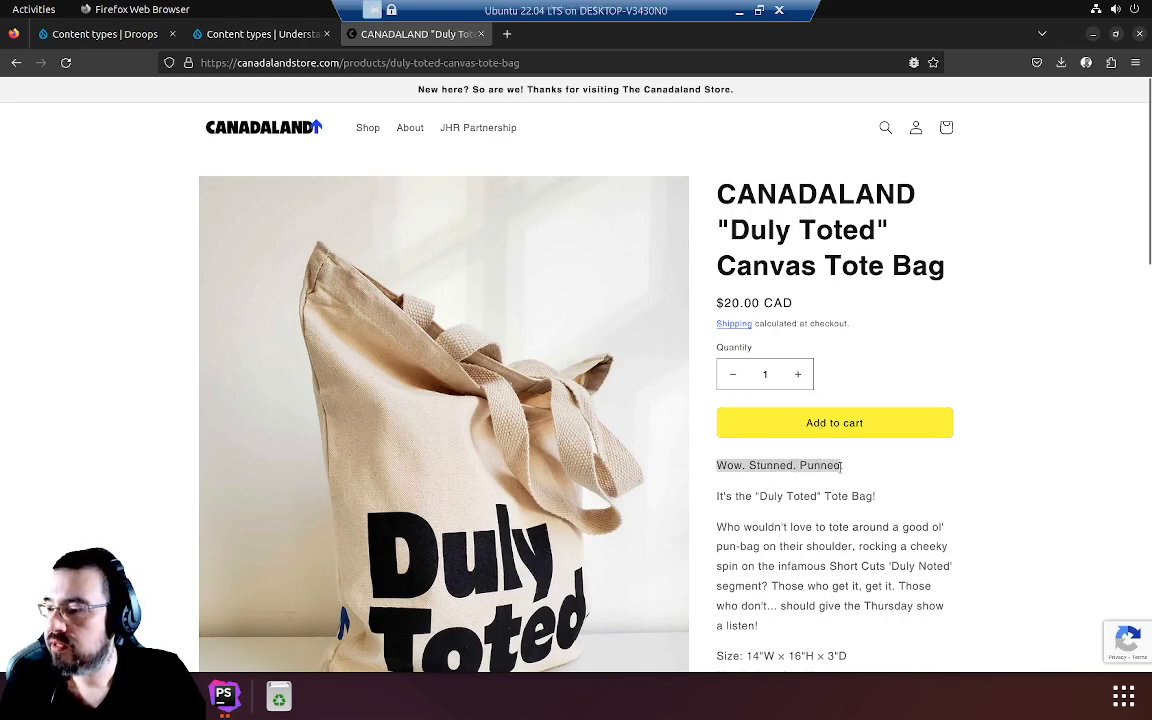
left_click(817, 473)
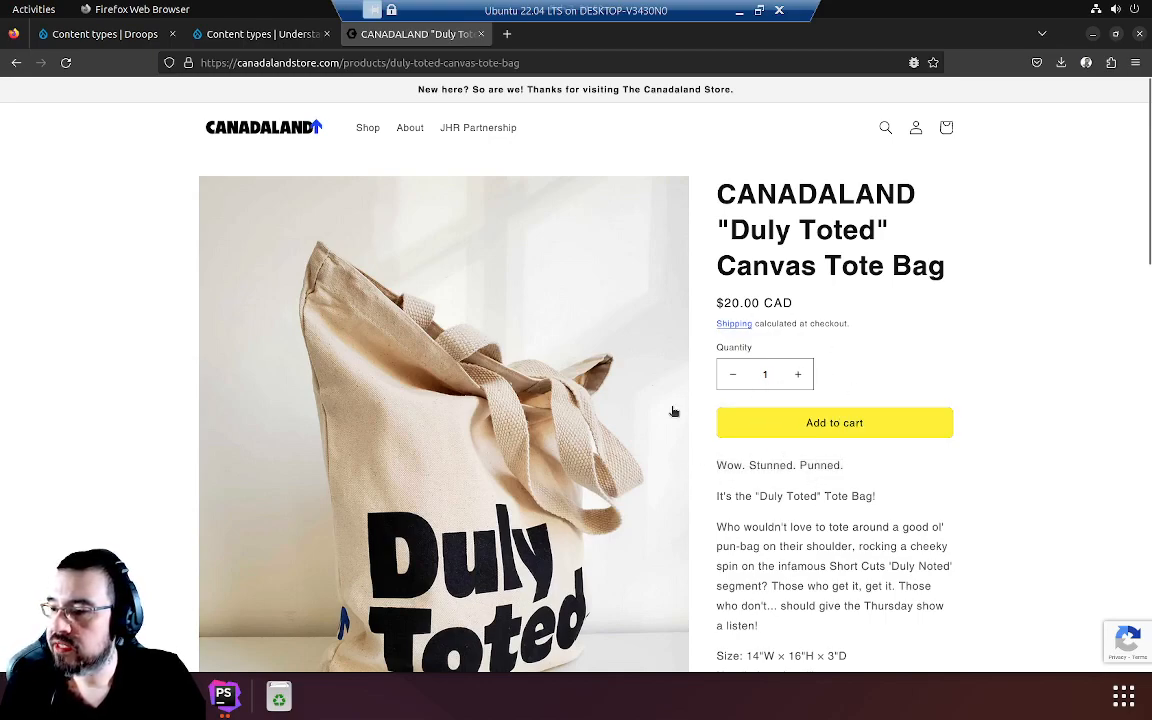
Step: Leave the product page and revisit the Droops Content types list and the Drupal content types documentation
left_click(15, 64)
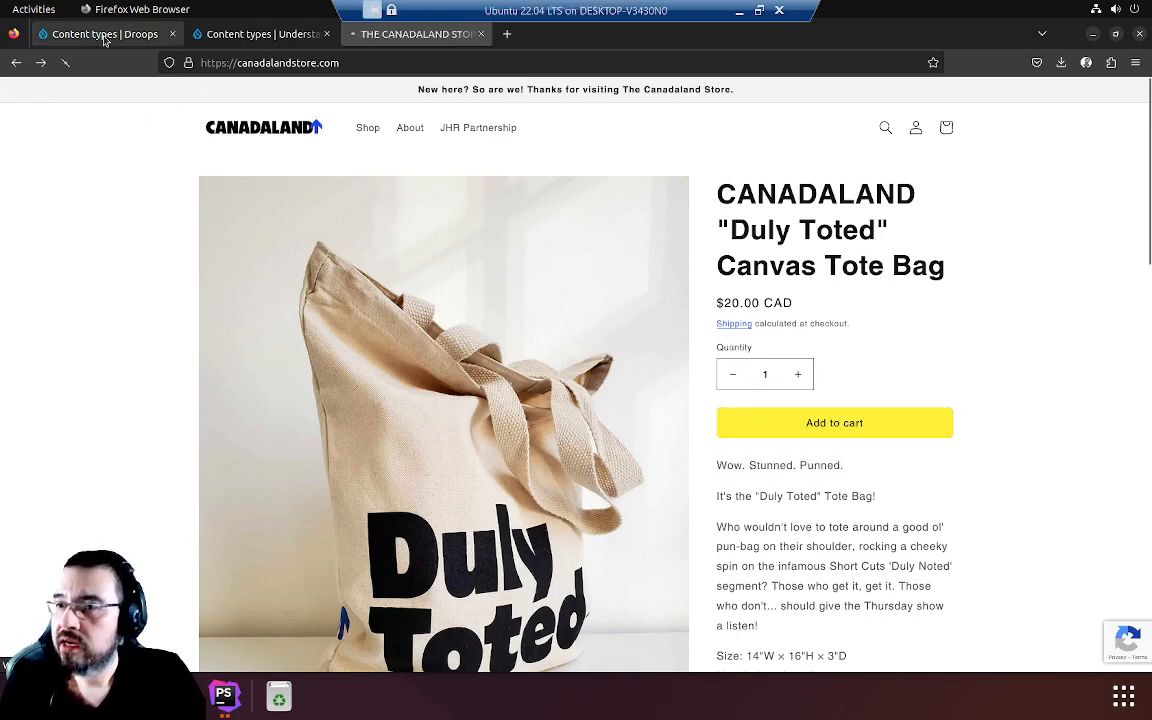
left_click(100, 33)
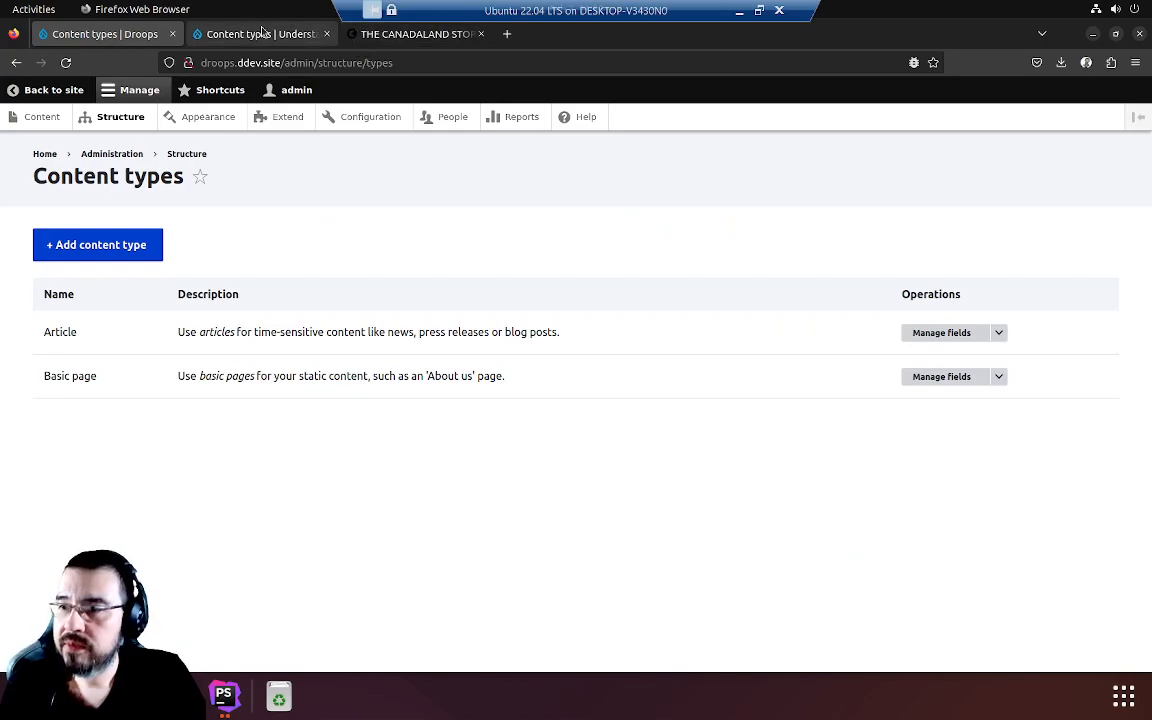
left_click(263, 33)
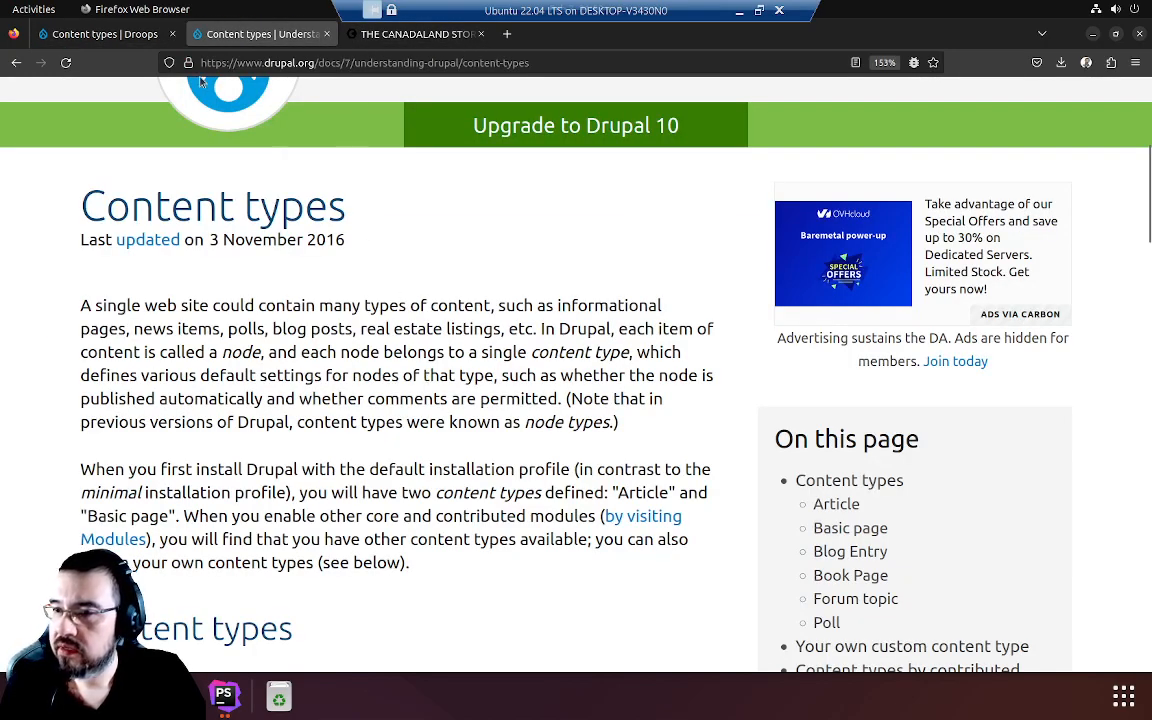
left_click(100, 33)
Step: Restore the browser window to a smaller size, view the site mockup in diagrams.net, and return to the Droops Content types page
left_click_drag(597, 63, 434, 49)
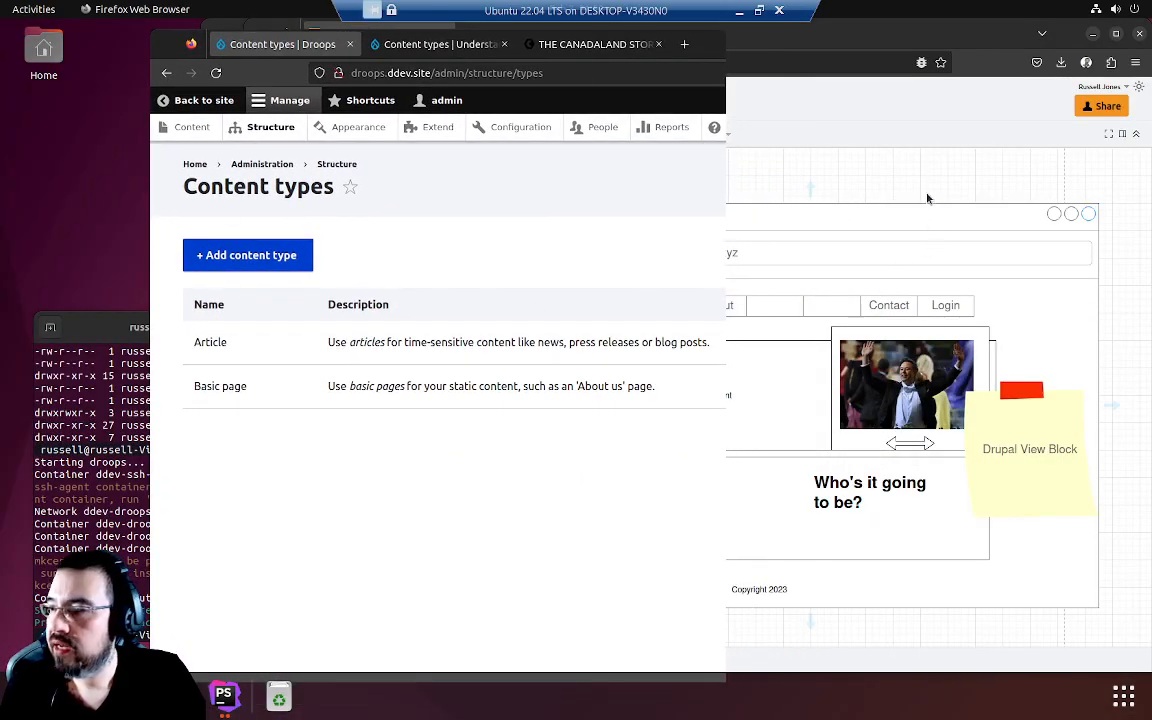
left_click(805, 103)
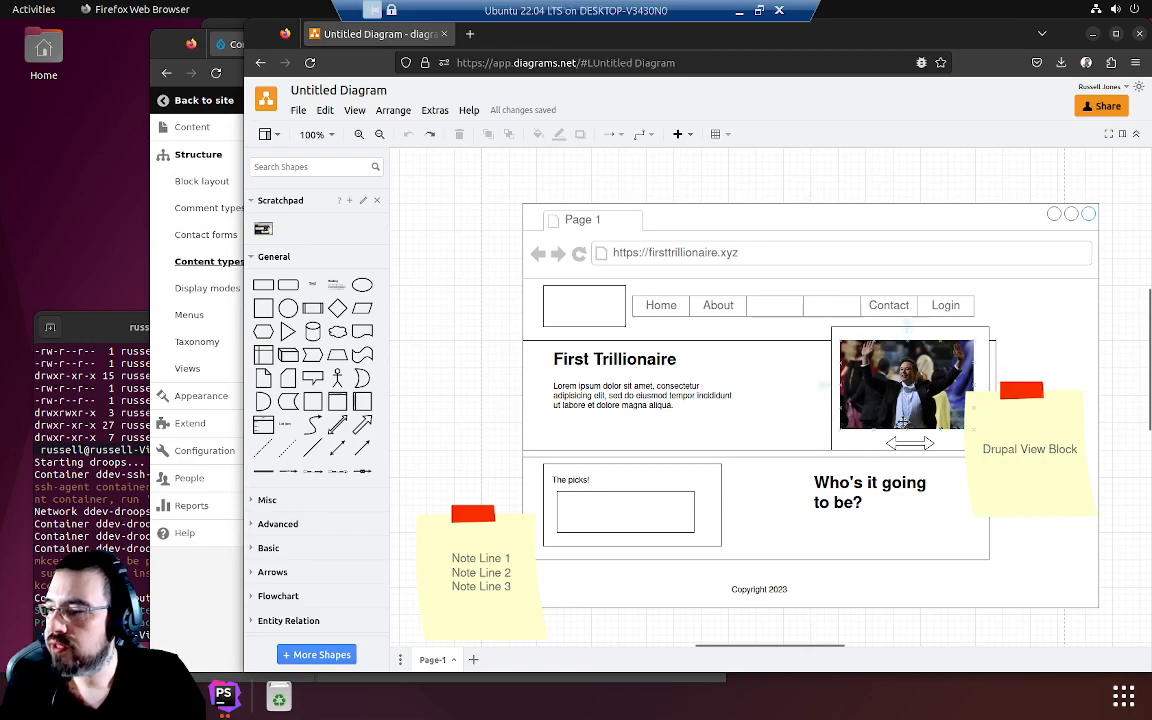
left_click(164, 46)
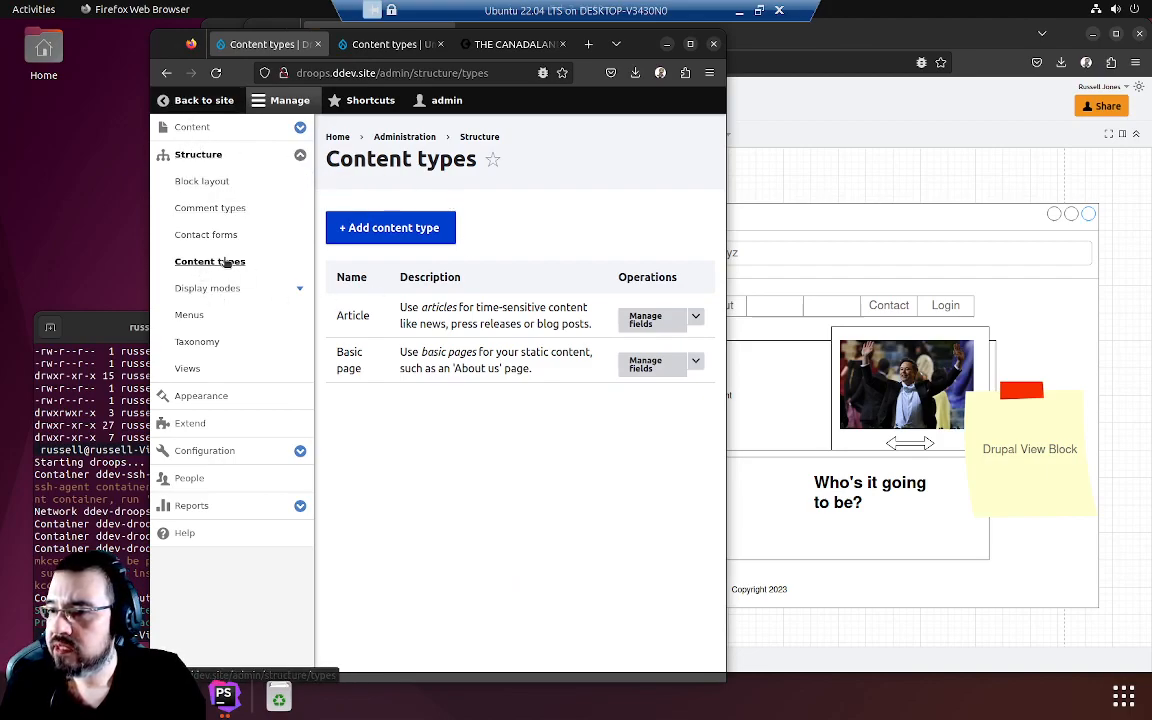
Step: Open the form for adding a new content type on the Droops site and place the cursor in its name field
left_click(362, 227)
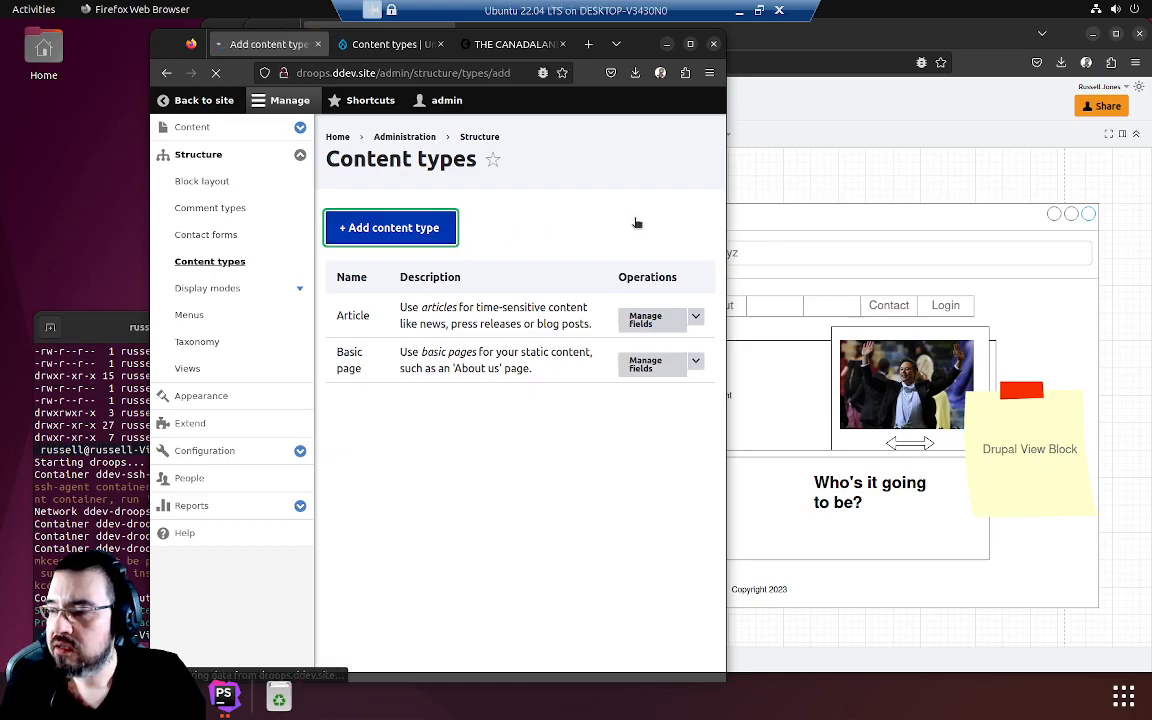
left_click(466, 290)
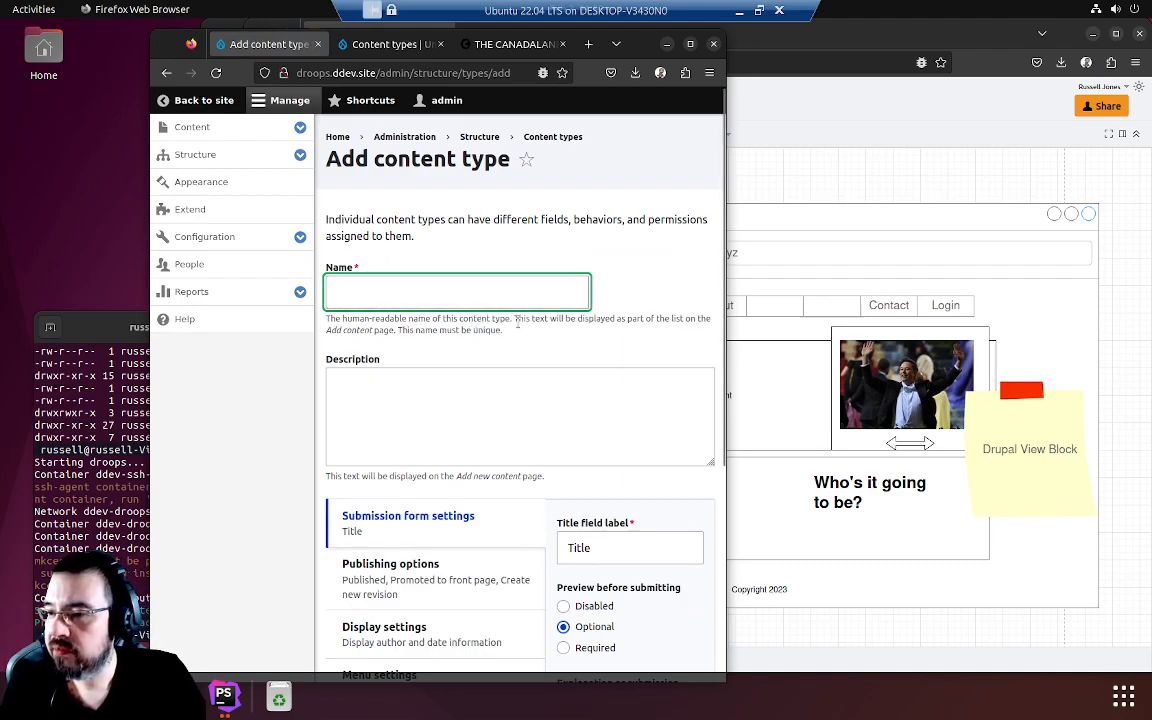
left_click(513, 322)
left_click(481, 294)
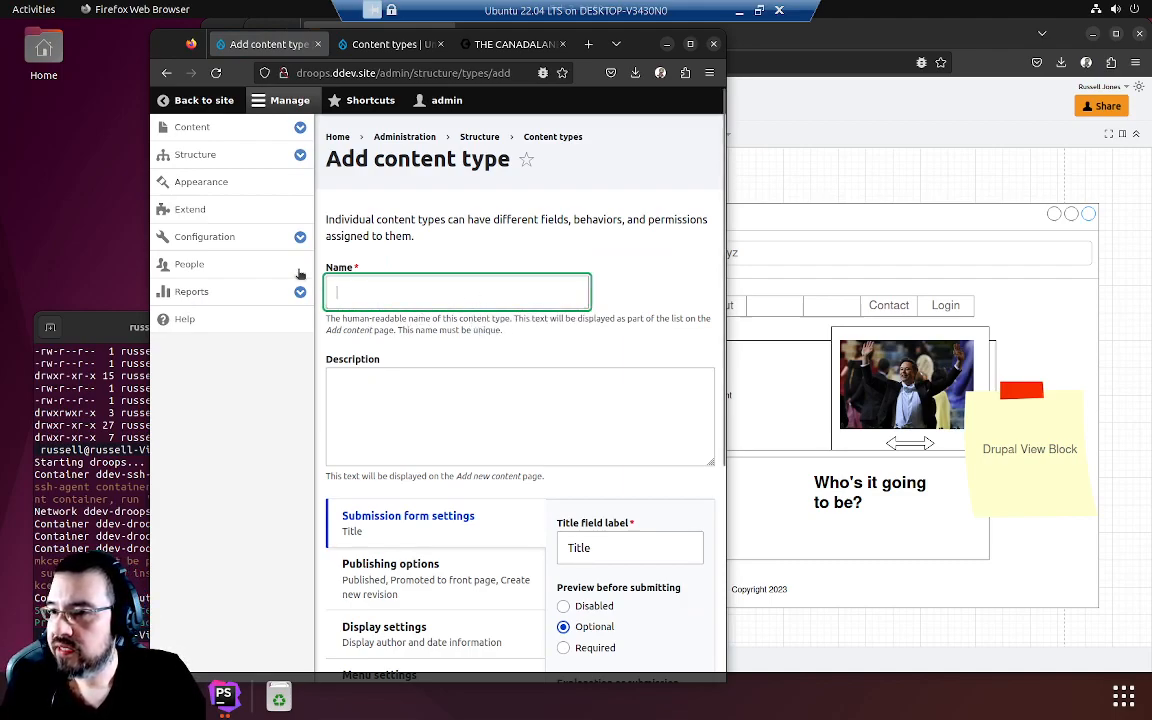
Step: Open the Structure page in a separate tab, show its Content types list there, and return to the Add content type form
right_click(222, 155)
left_click(288, 163)
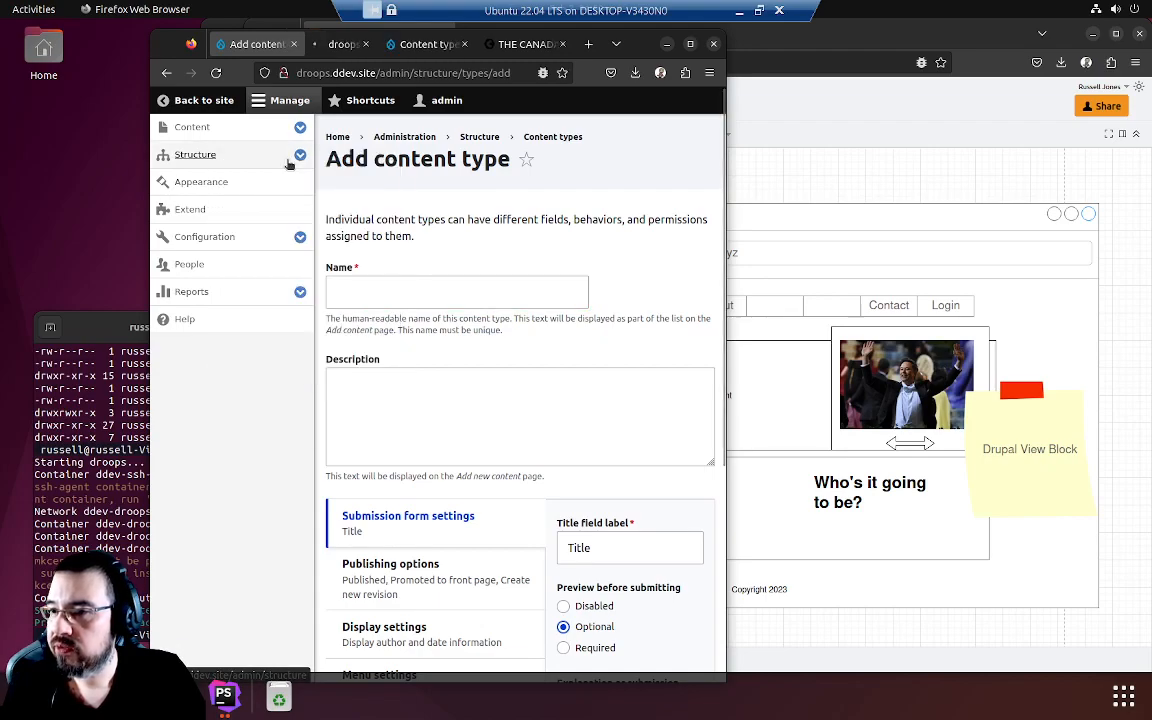
left_click(340, 45)
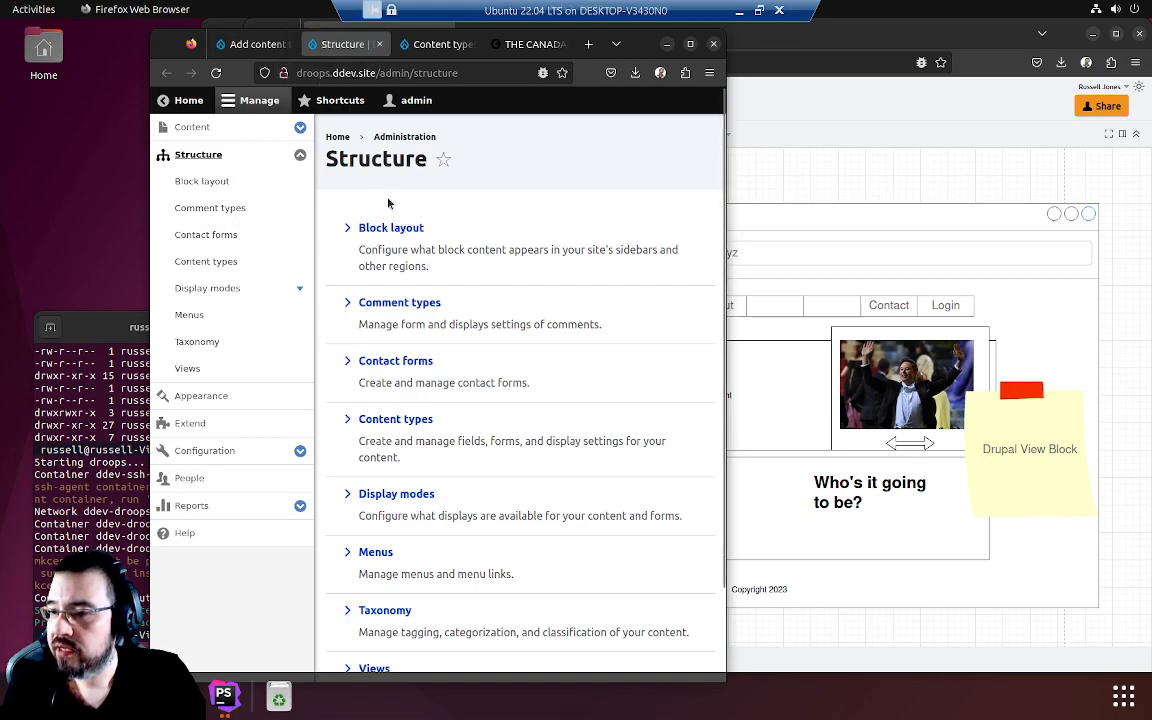
left_click(206, 261)
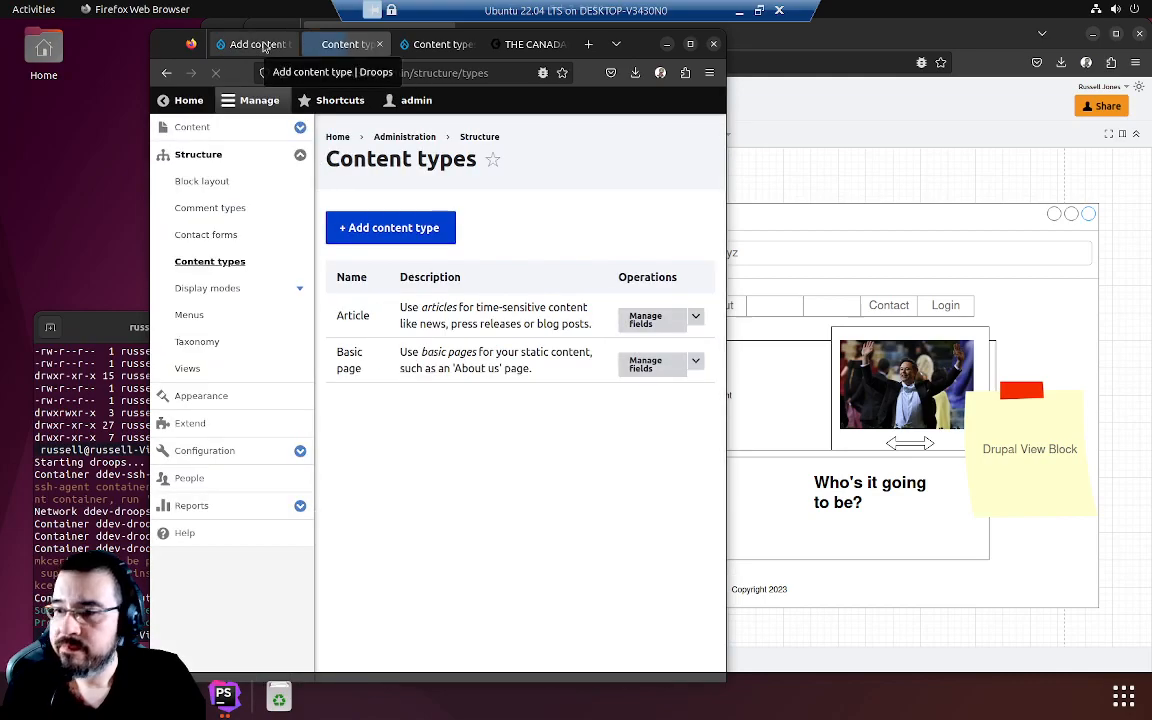
left_click(258, 45)
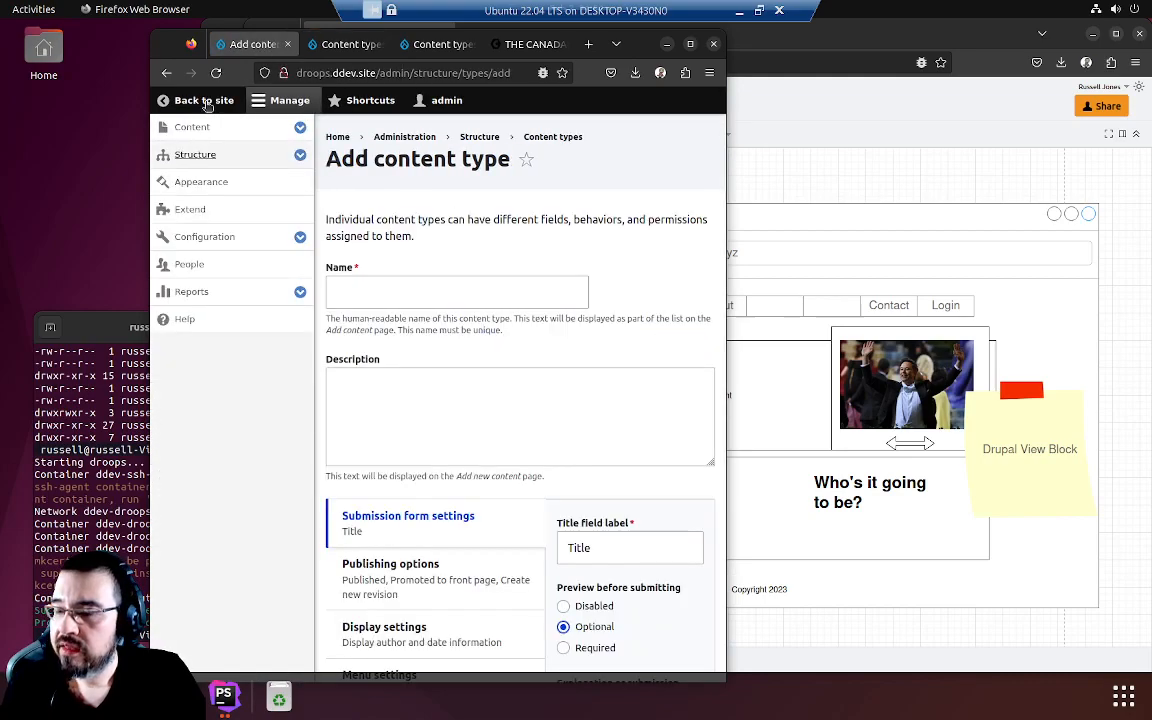
Step: Name the new content type "Candidate"
left_click(448, 294)
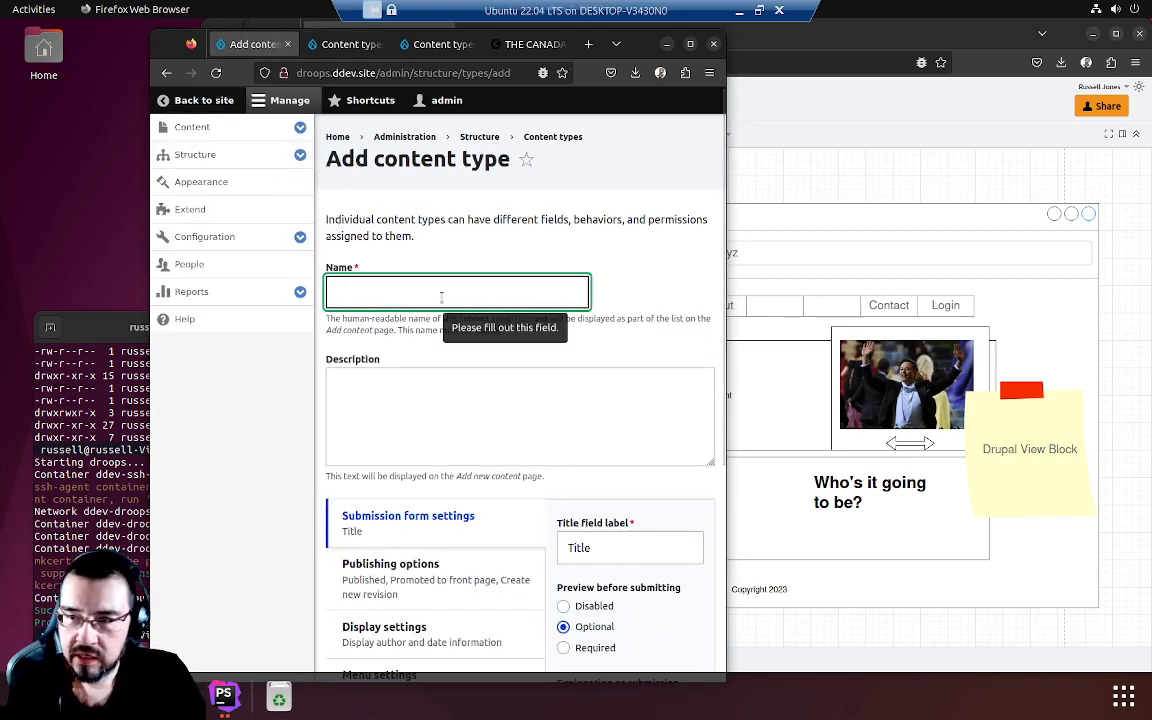
type("Candida")
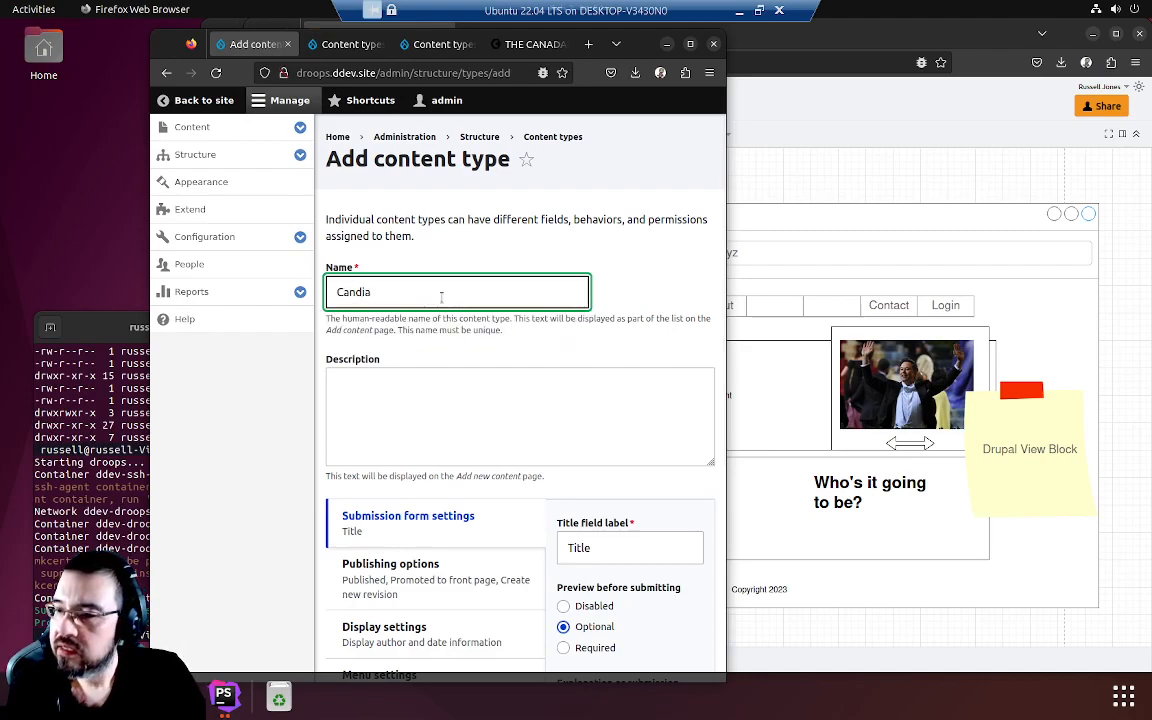
key("BackSpace")
type("date")
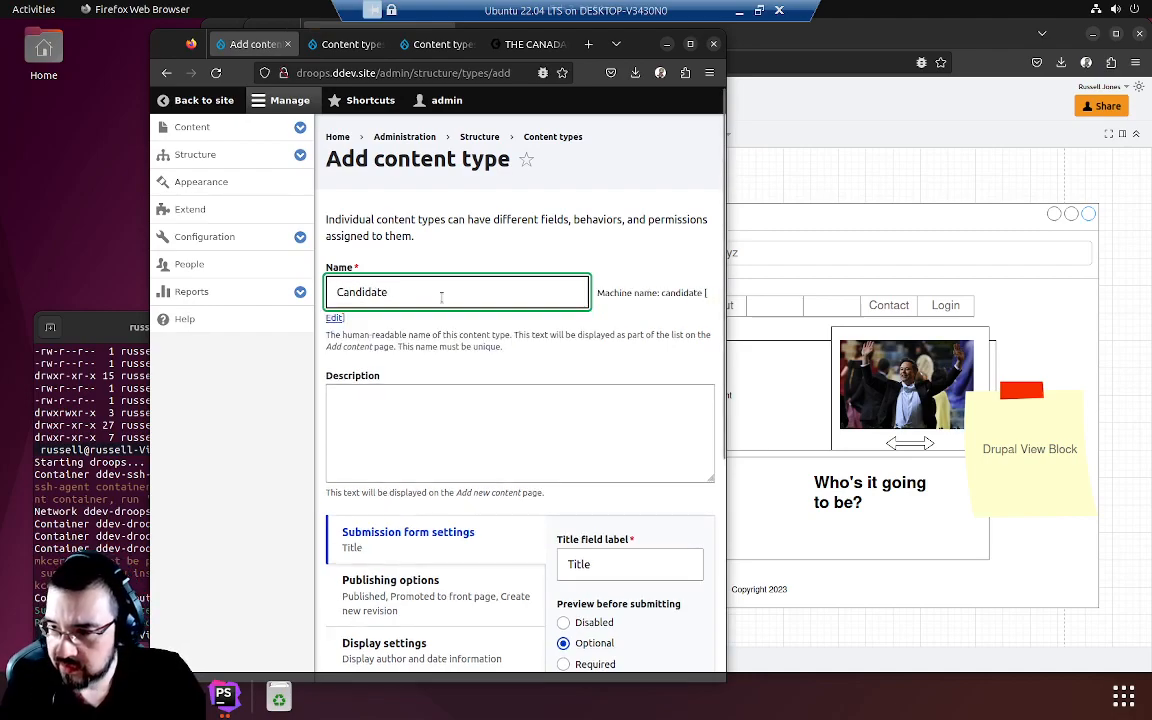
Step: Enter the description "This content type holds bio data on the potential trillionaire."
left_click(522, 438)
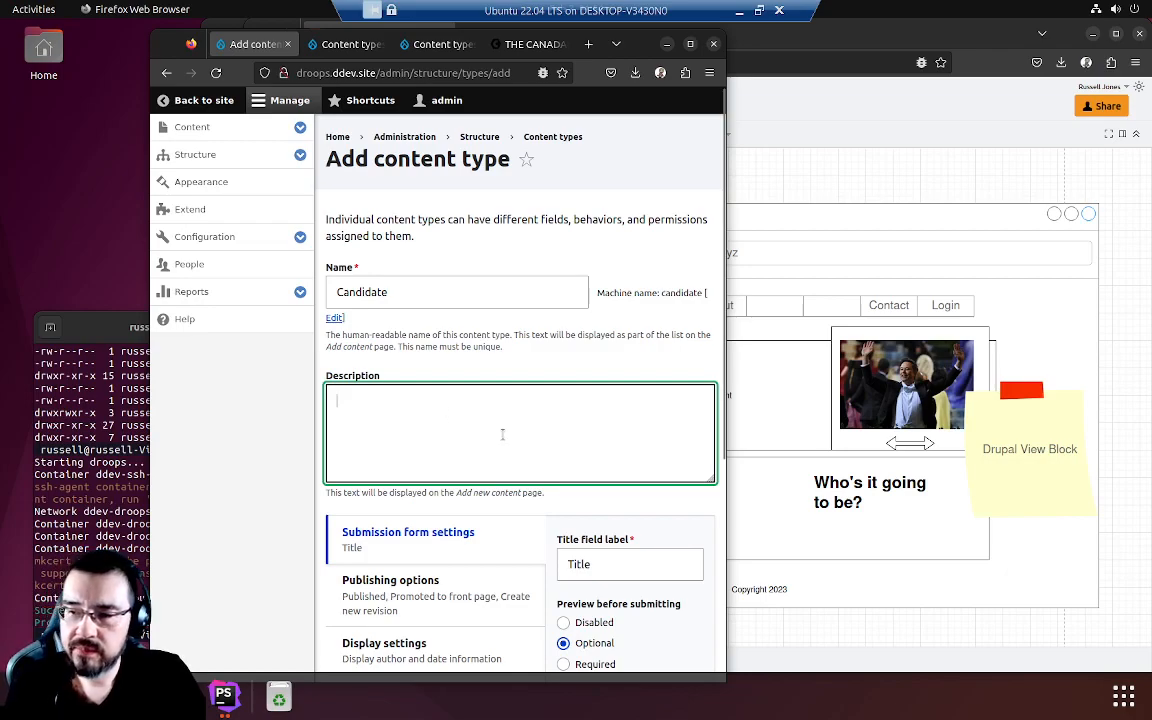
type("This ")
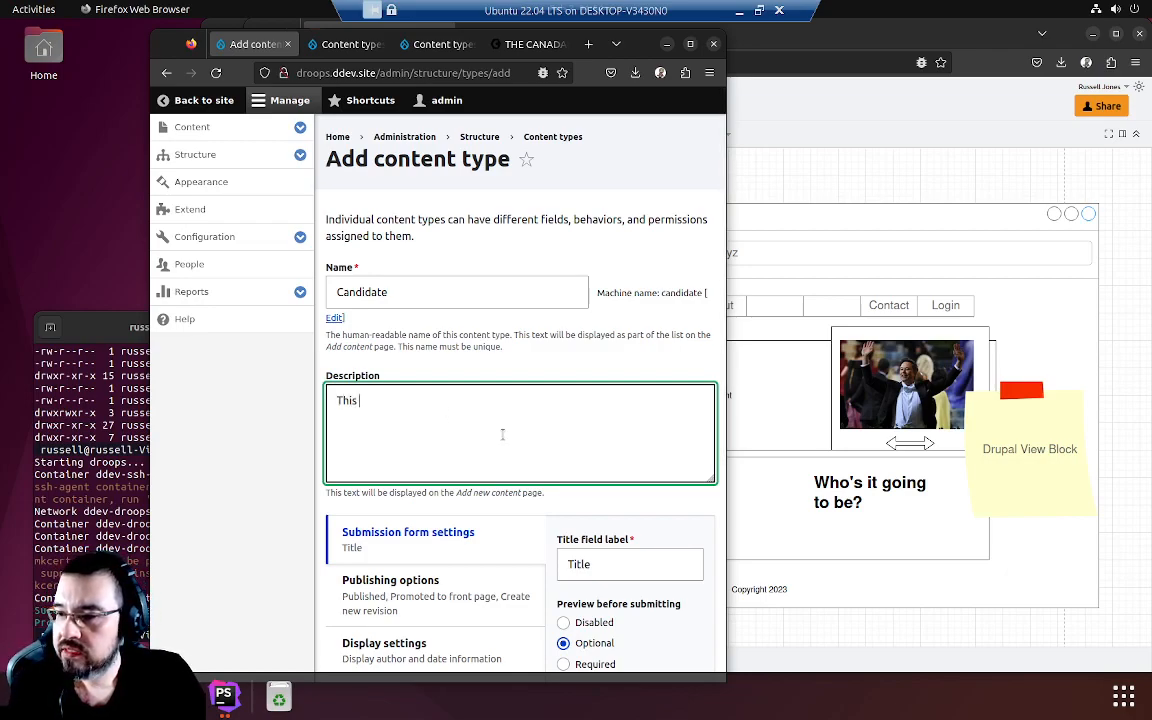
type("content type h")
key("BackSpace")
type("w")
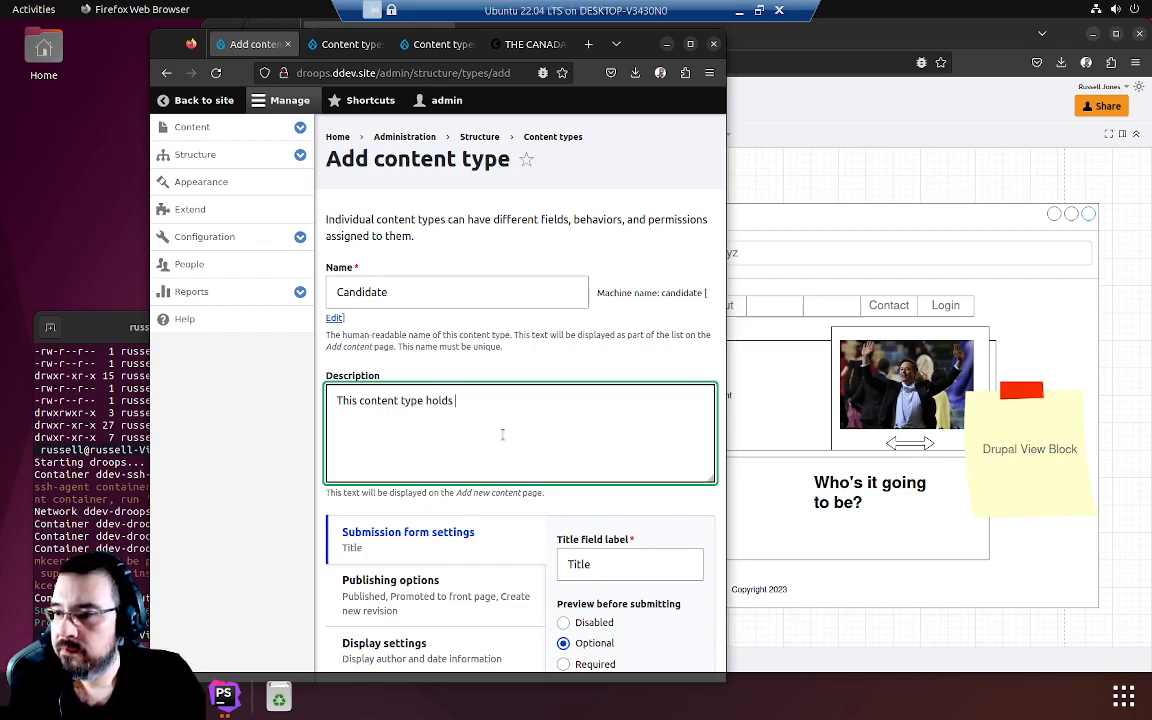
type("olds bio data on the potential trillion")
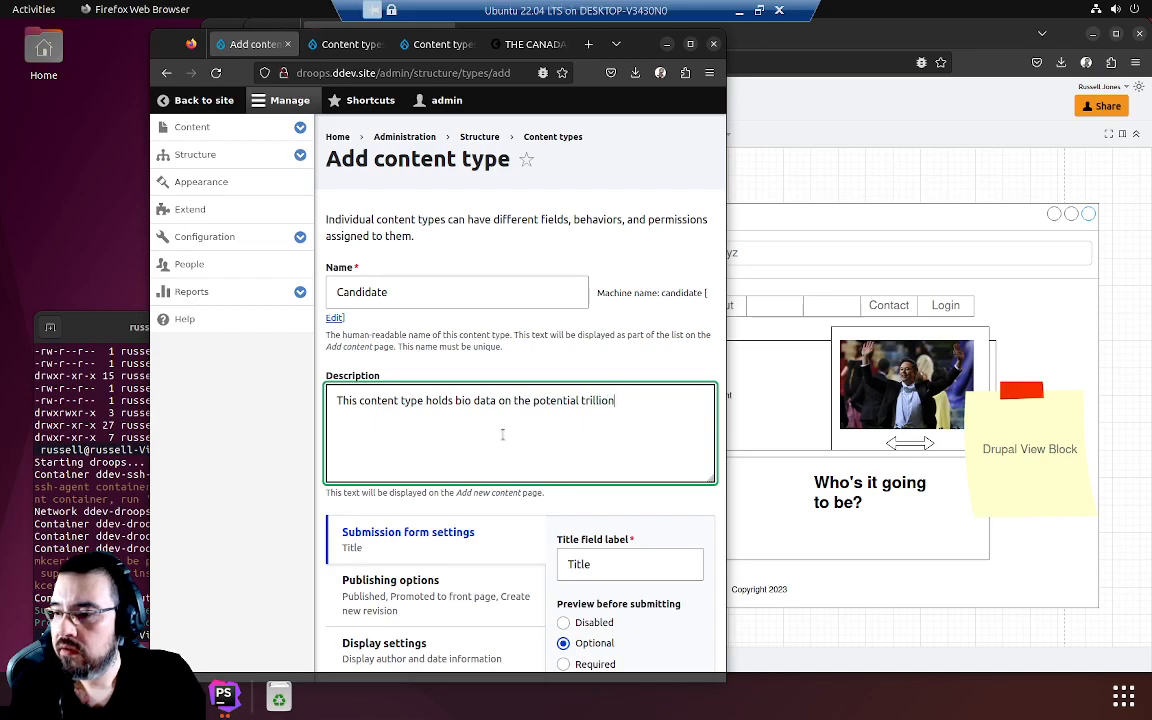
type(".")
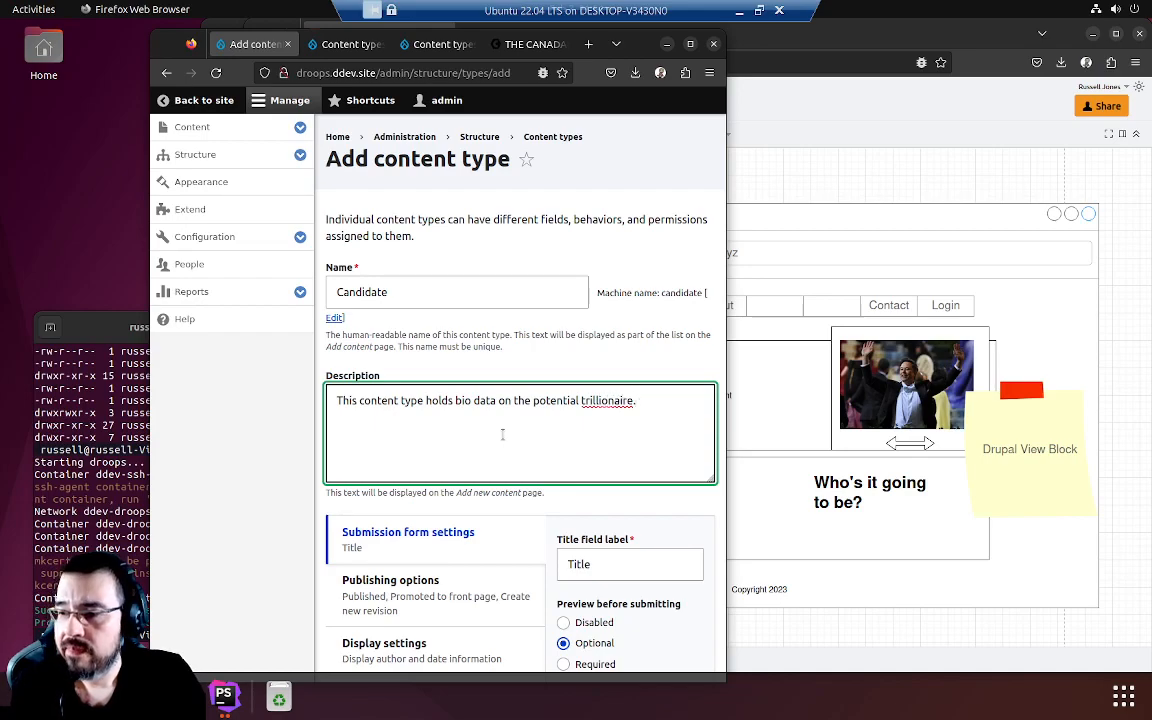
Step: Hide the admin menu beside the Add content type form and maximize the browser window
scroll(560, 525, "down", 3)
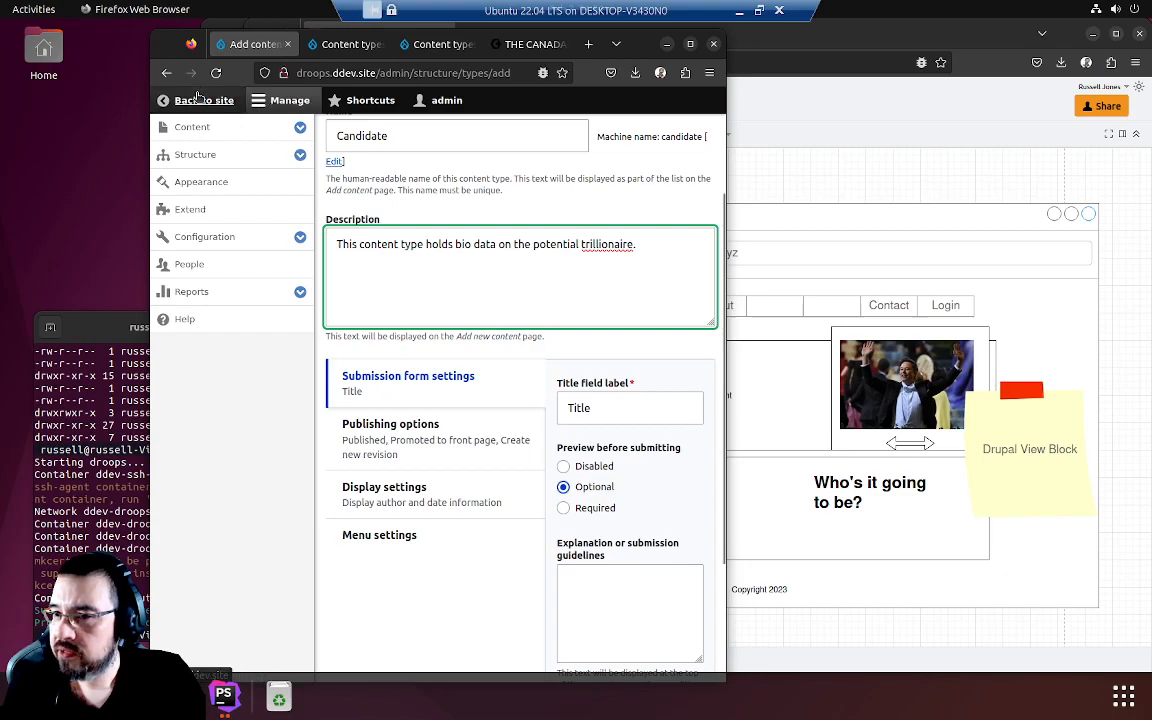
left_click(284, 101)
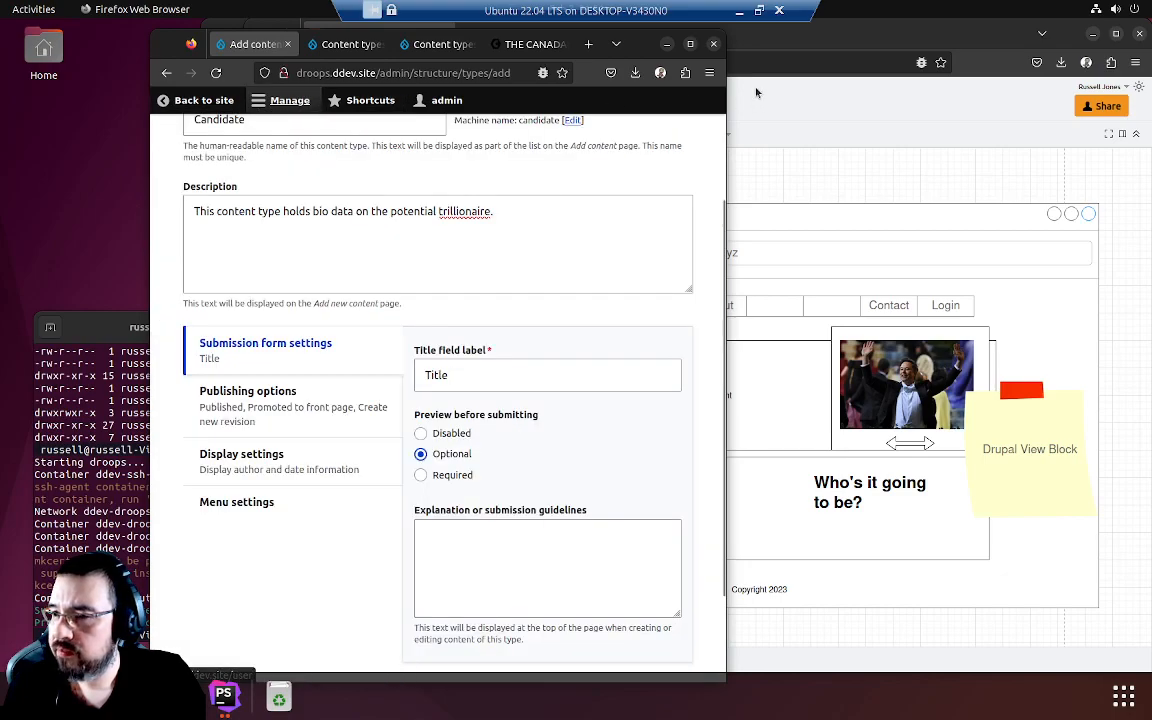
left_click(690, 45)
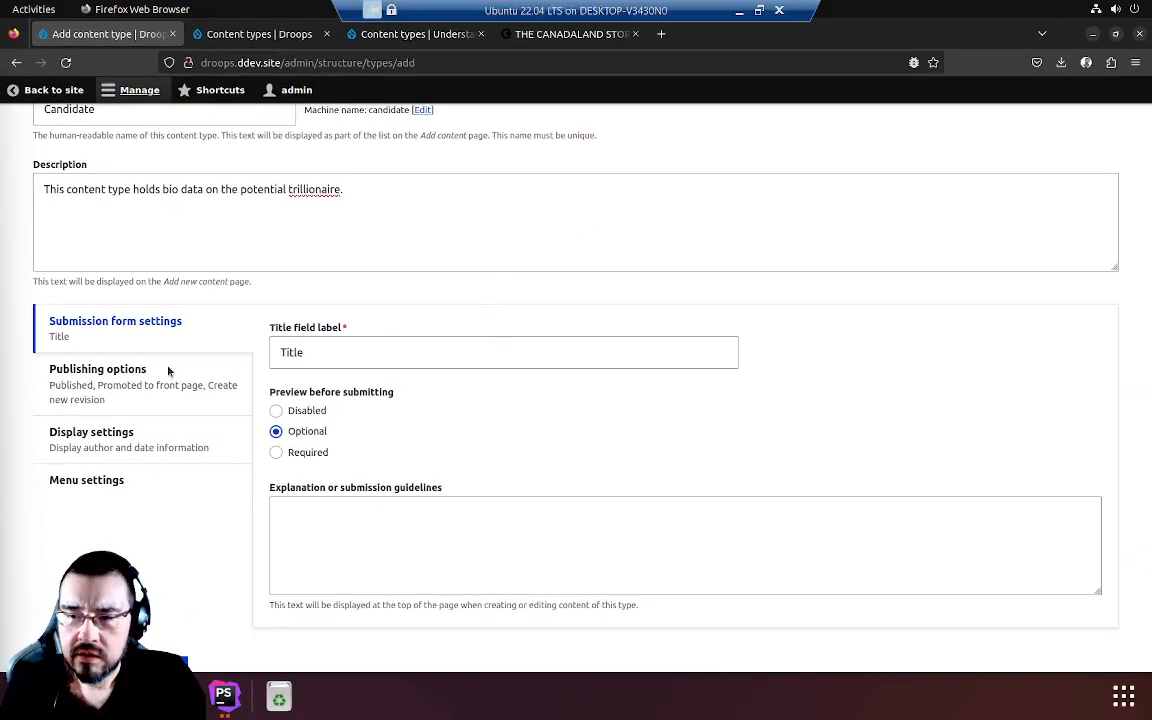
Step: Review the Candidate type's publishing options and submission form settings, including its title field label
left_click(168, 371)
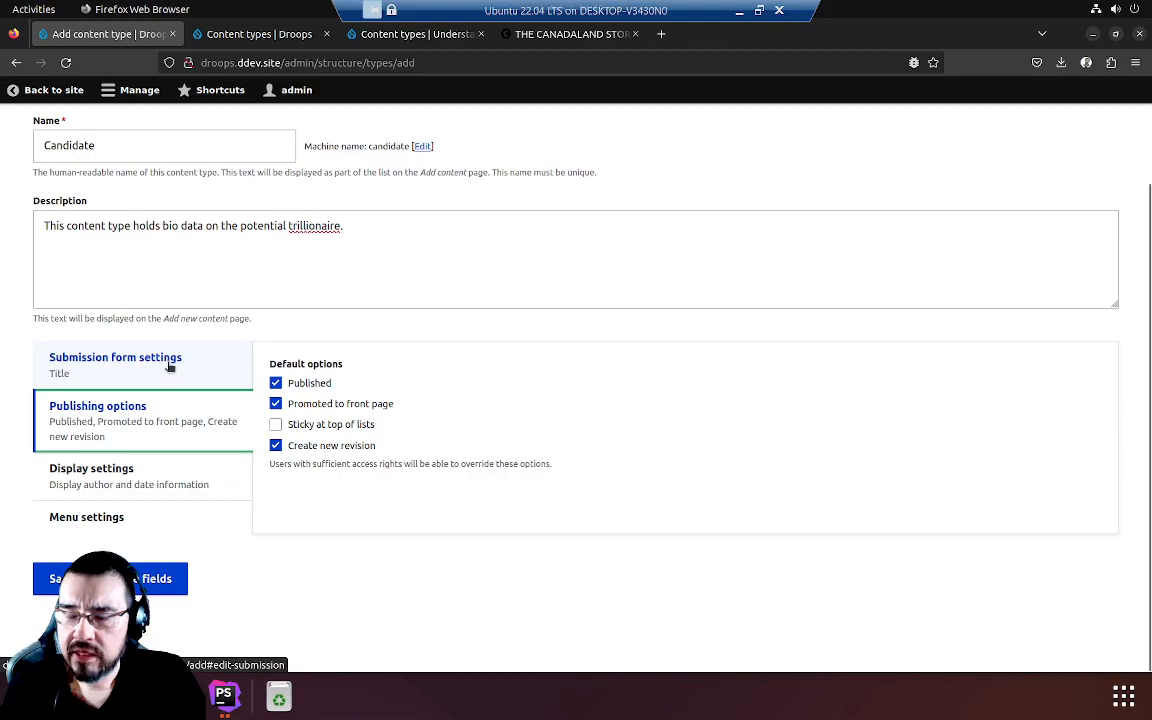
left_click(102, 373)
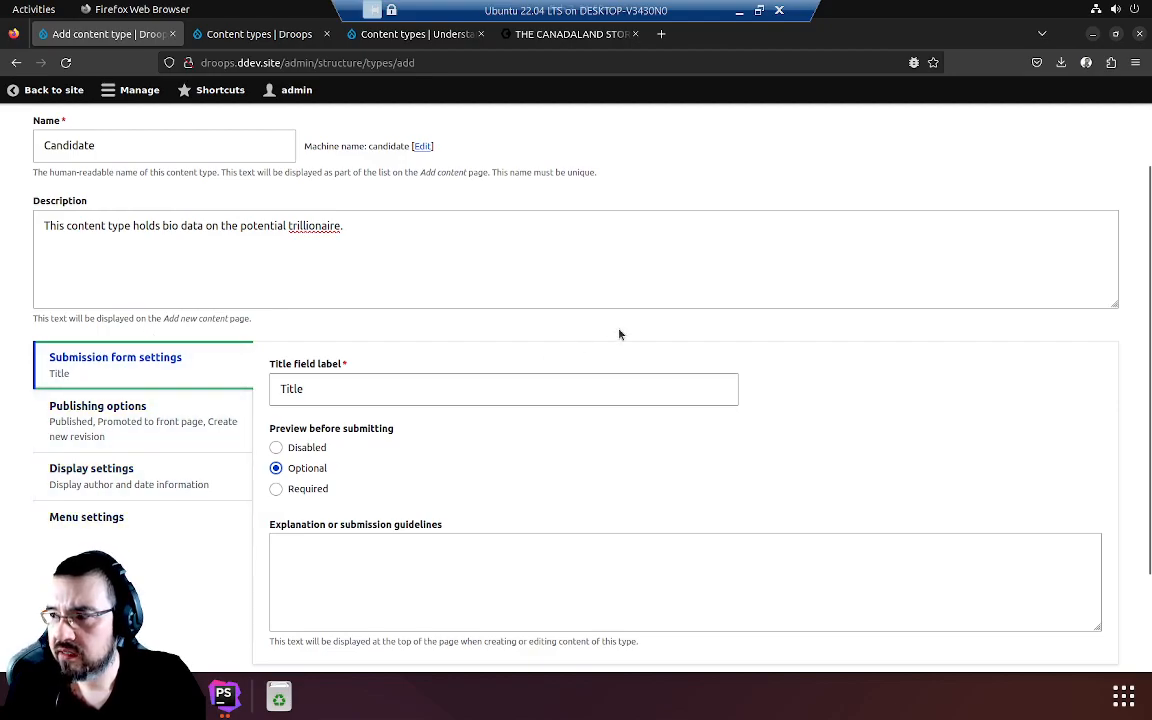
scroll(570, 340, "up", 3)
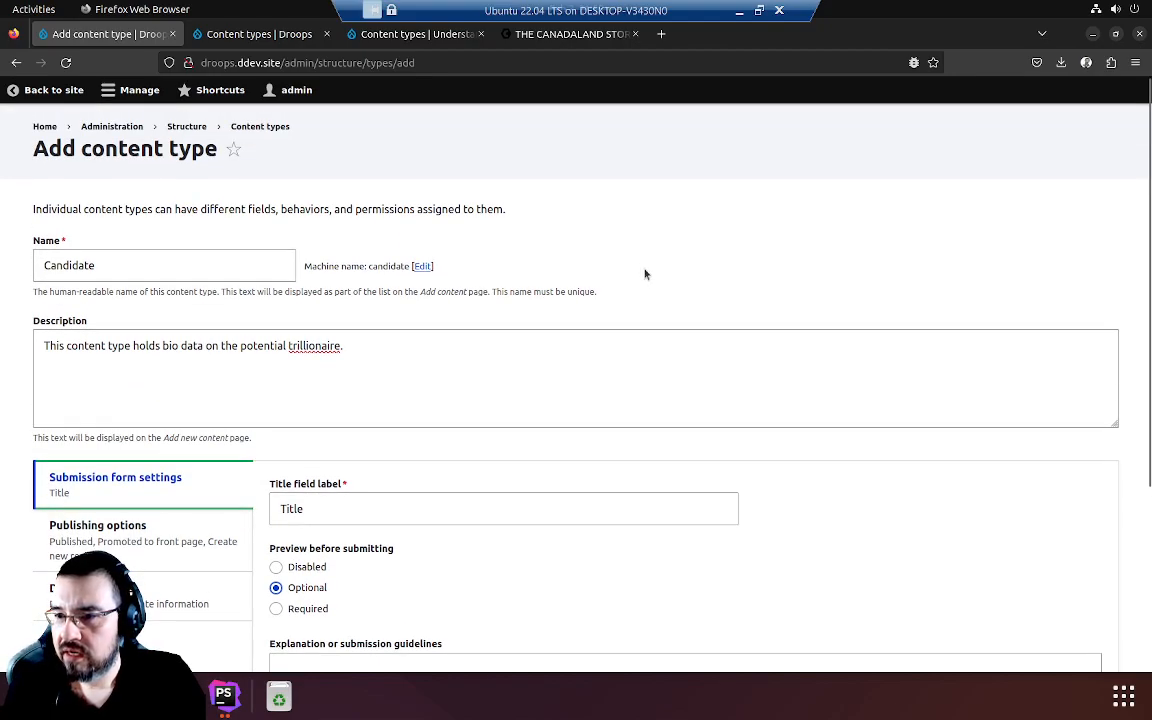
scroll(643, 267, "down", 3)
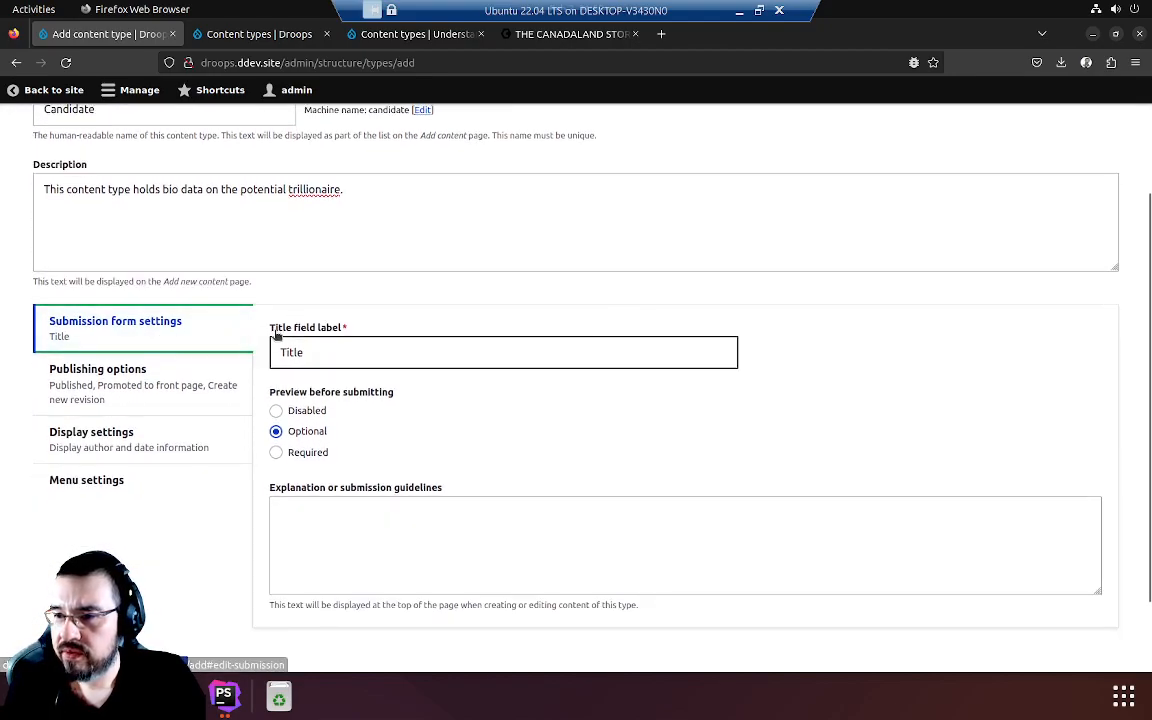
left_click(320, 351)
left_click_drag(283, 351, 237, 351)
left_click(378, 347)
Step: From the Content types list, open the site's Content page in a separate tab and go to its Add content page
left_click(279, 40)
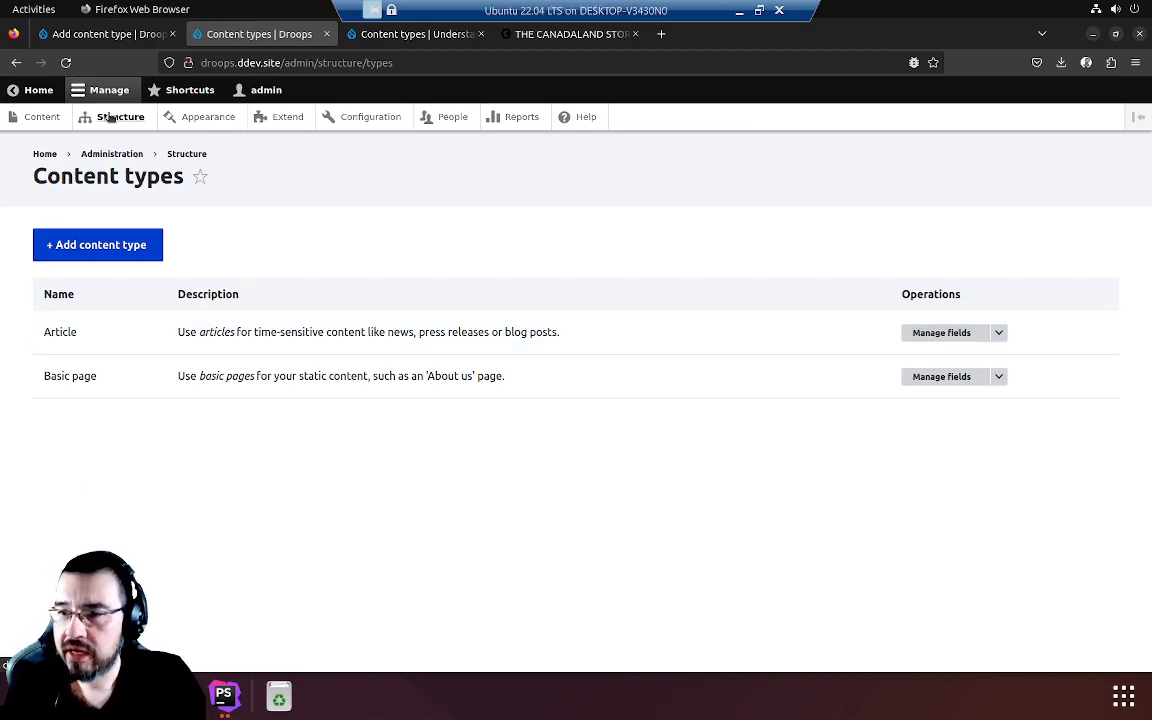
middle_click(30, 117)
left_click(420, 35)
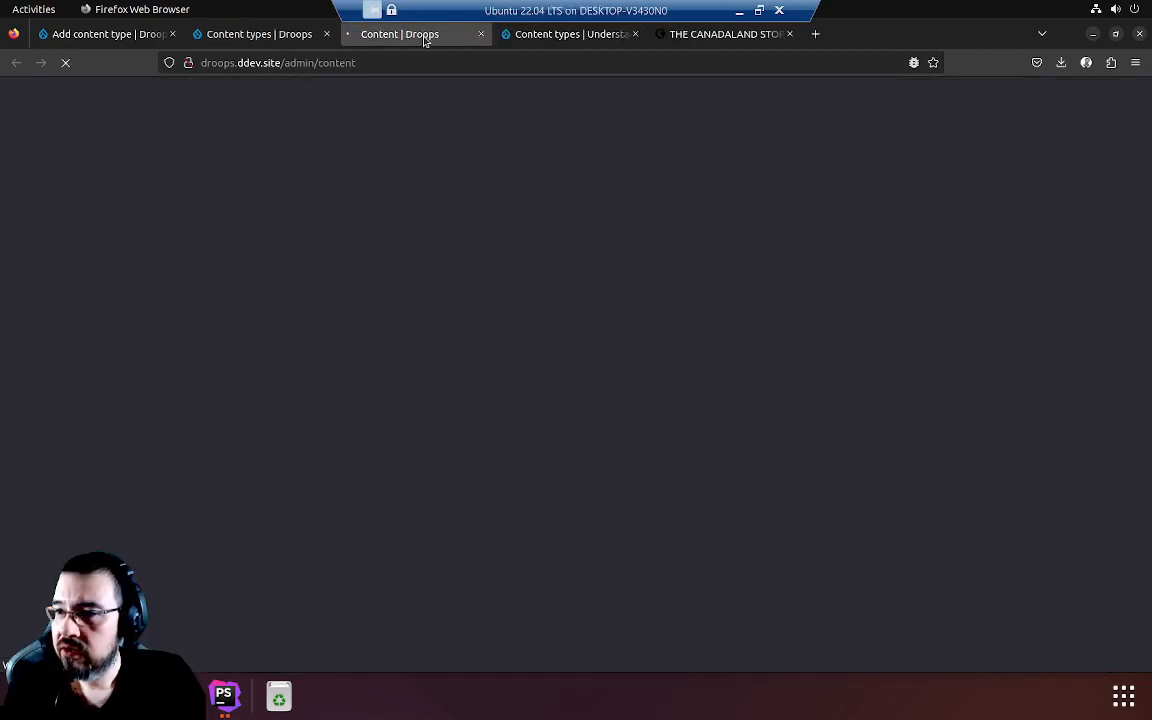
left_click(84, 262)
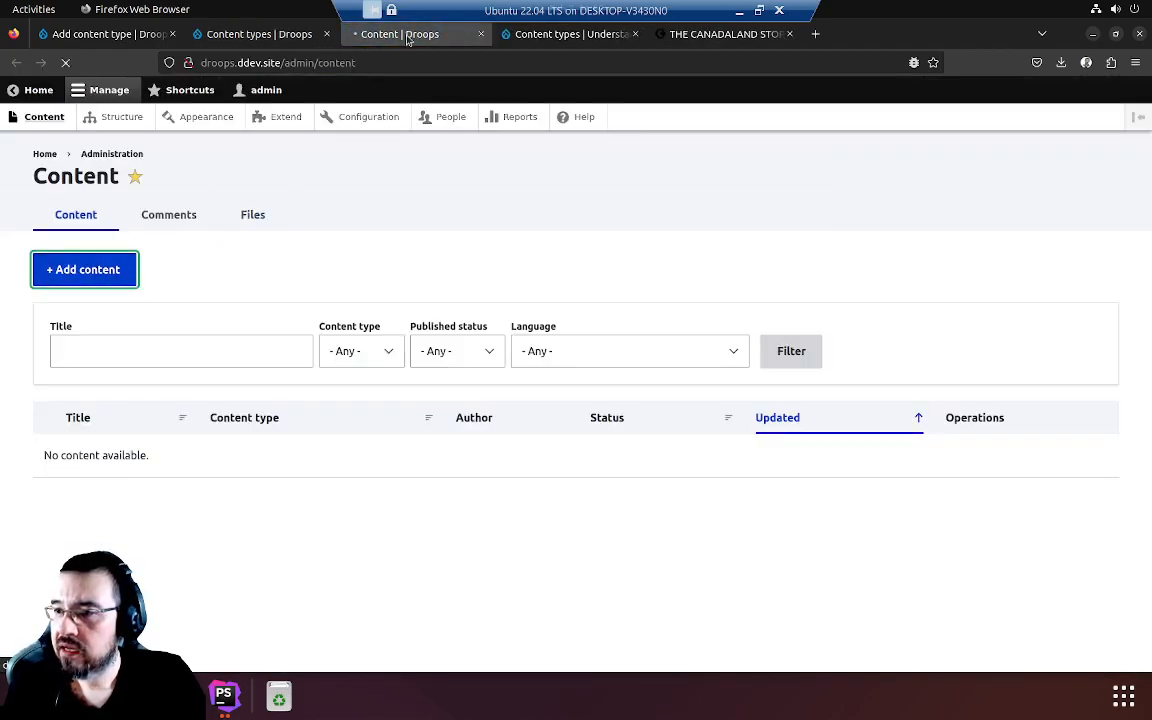
Step: Split the Add content page into its own window beside the Content types window and hide the admin menus in both
left_click_drag(1109, 273, 1150, 258)
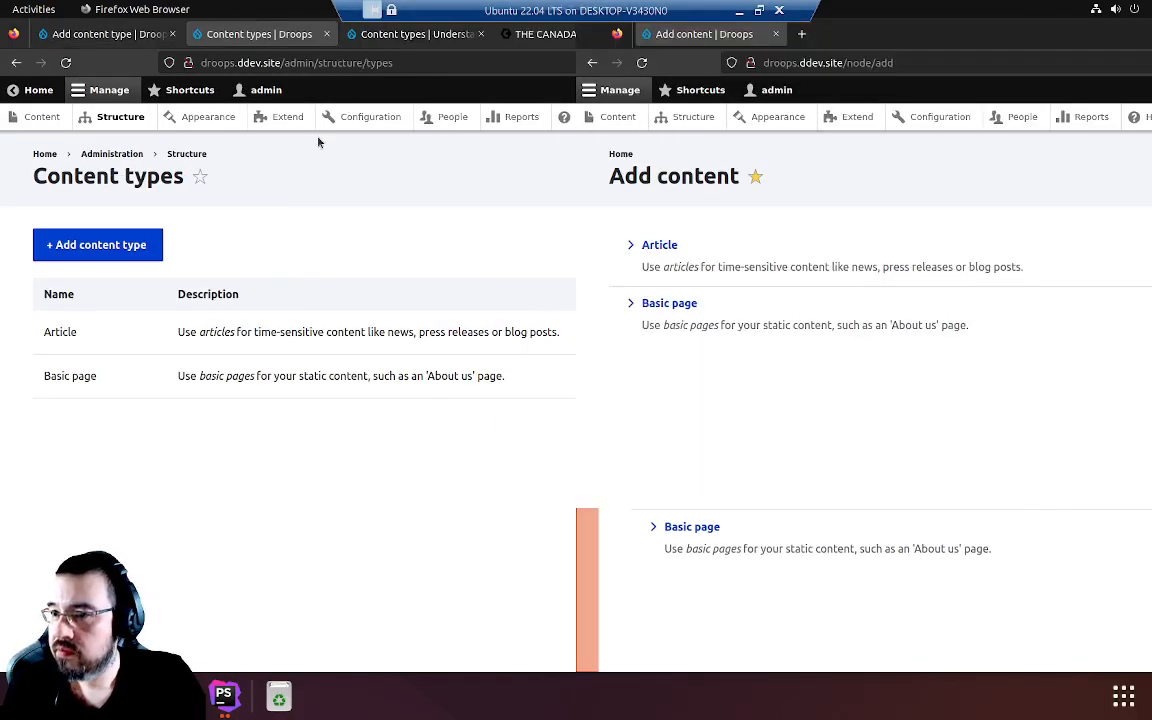
left_click(322, 160)
left_click_drag(866, 30, 6, 248)
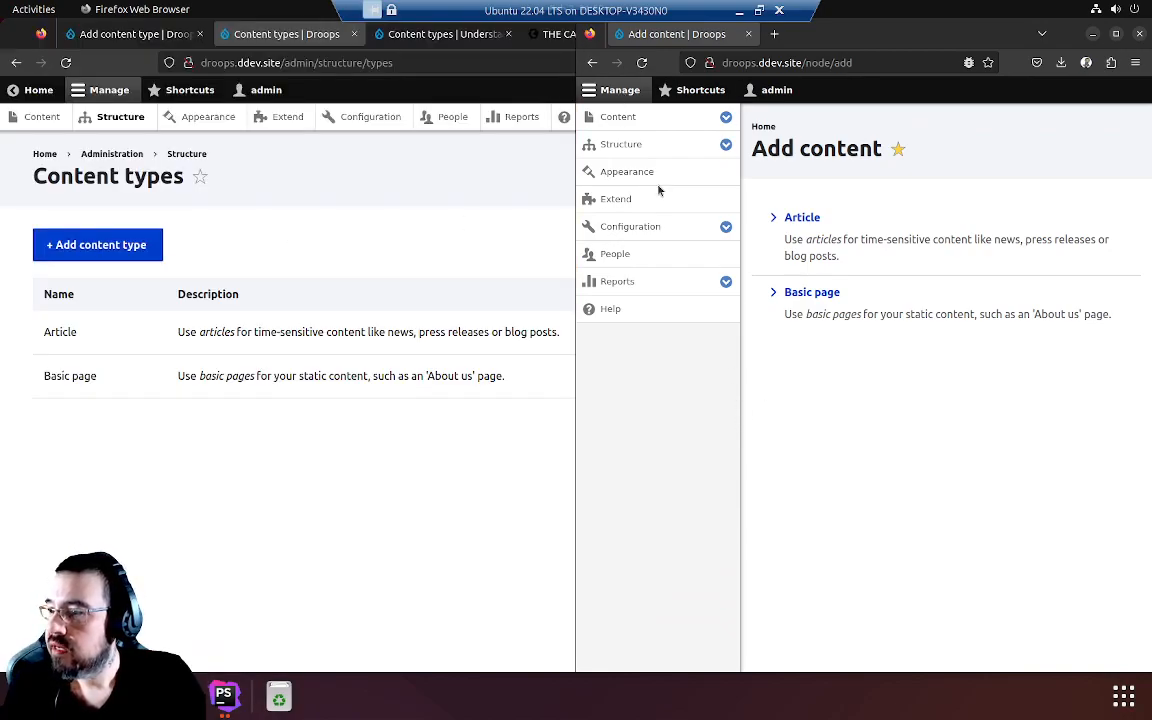
left_click(620, 90)
left_click(115, 88)
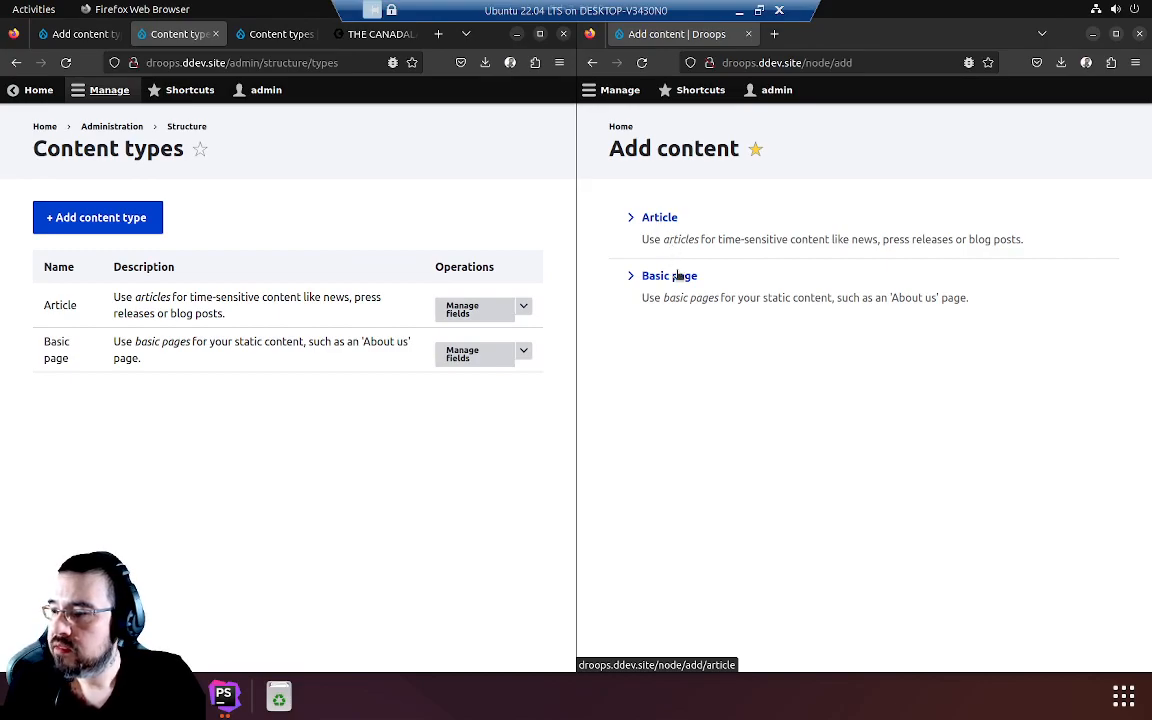
Step: Open the Create Article form for comparison, and set the new content type's title field label to "Candidate"
left_click(660, 219)
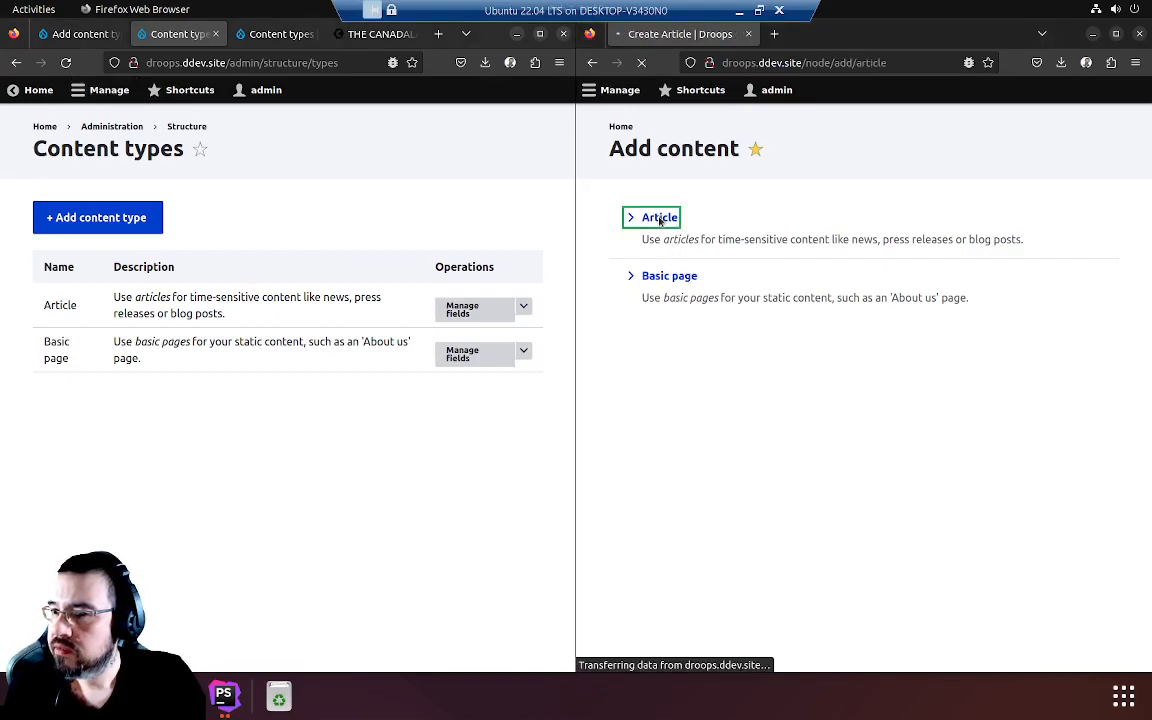
left_click(97, 34)
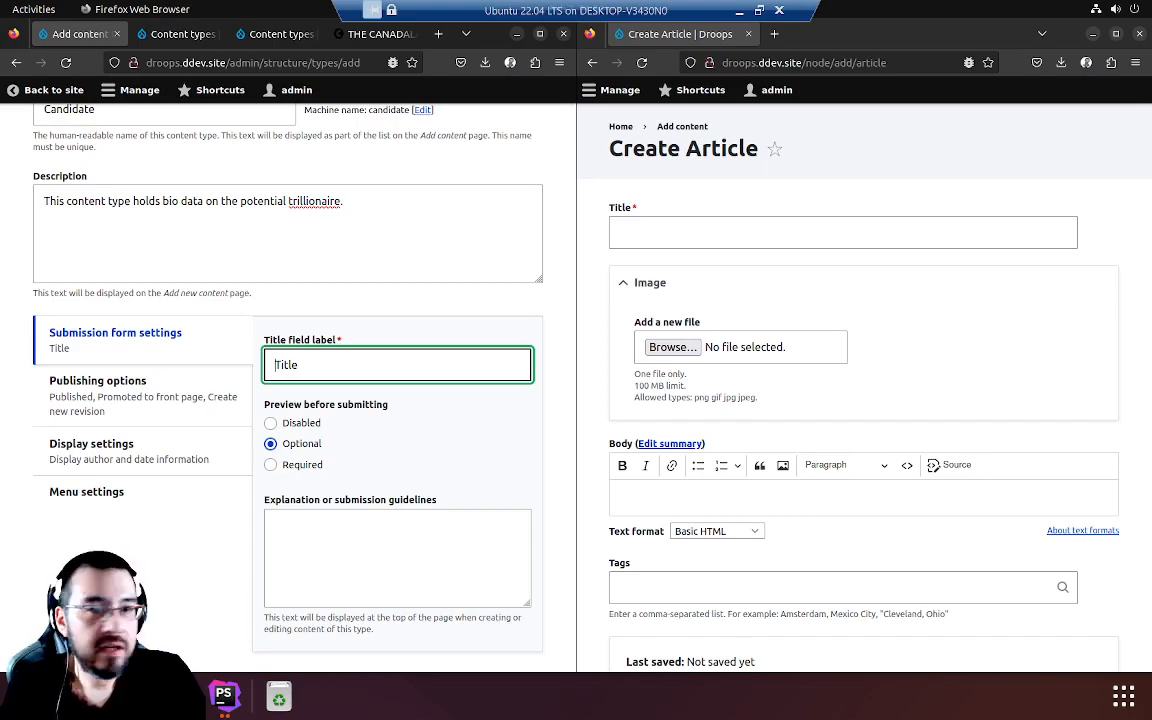
double_click(341, 366)
type("Candia")
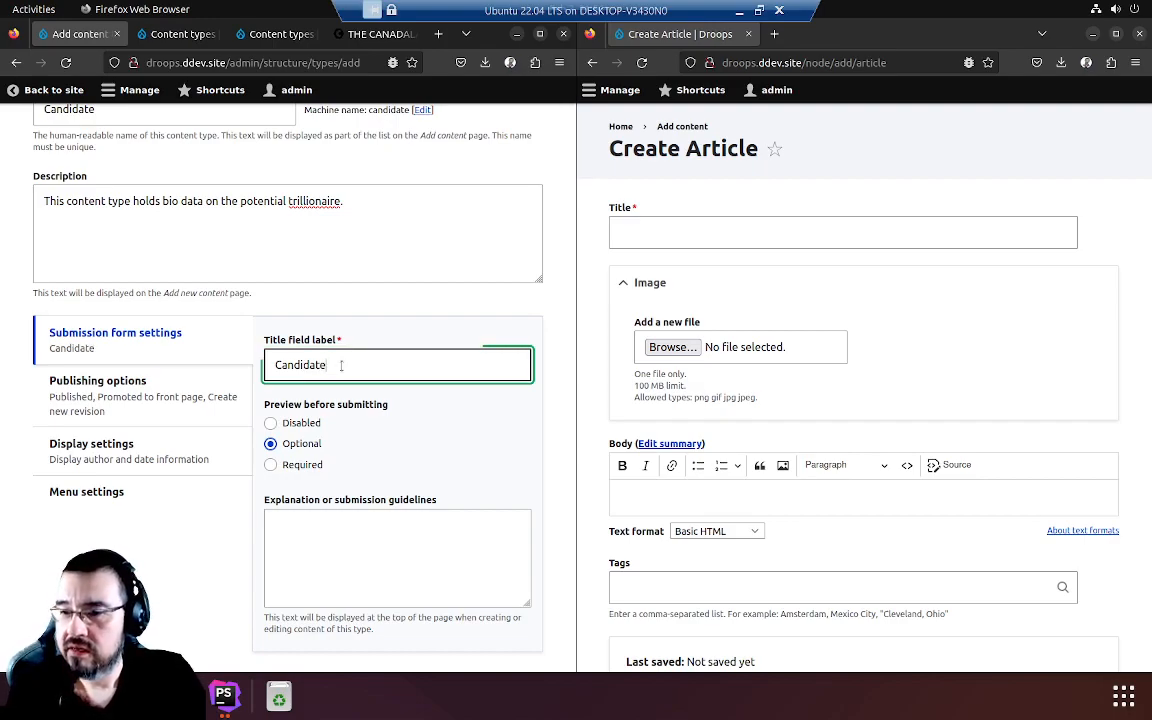
Step: Try the Required setting for Preview before submitting, and set it back to Optional
left_click(349, 444)
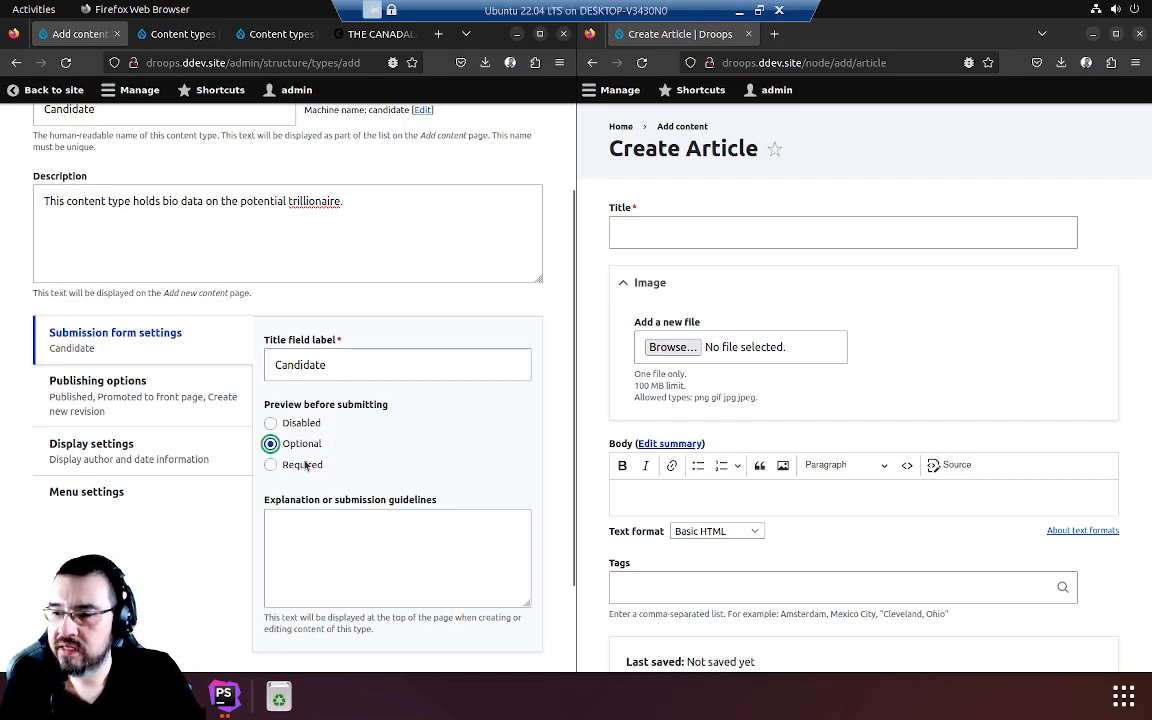
scroll(332, 443, "down", 2)
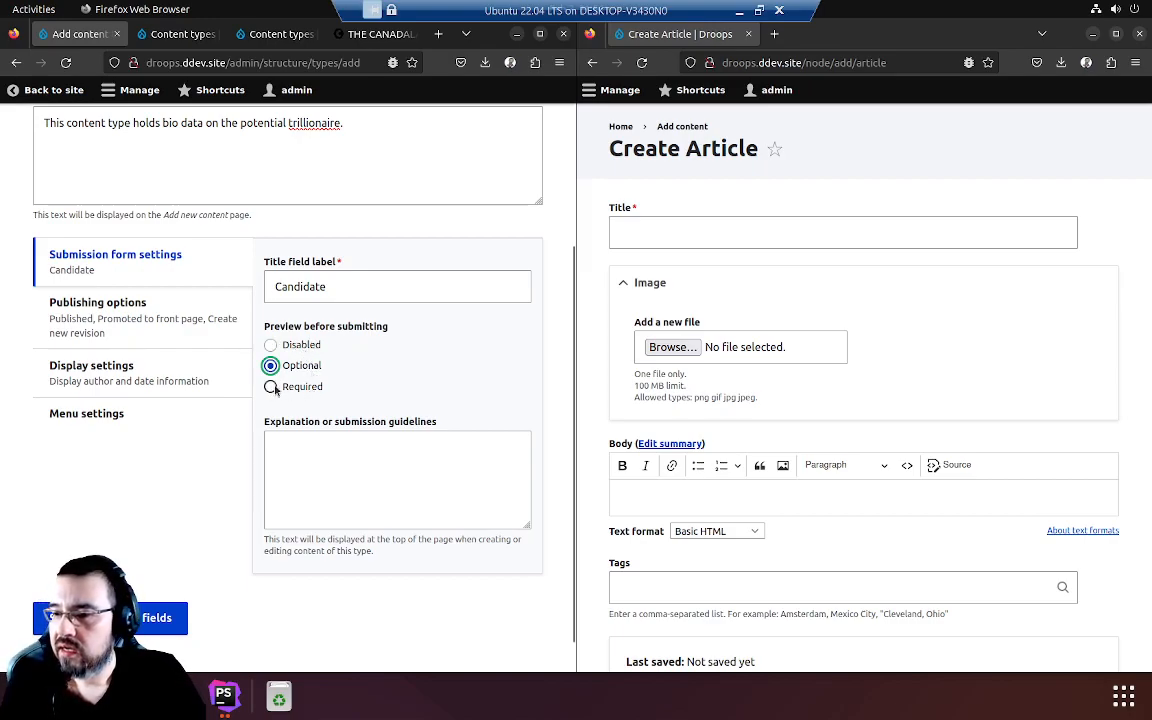
left_click(303, 388)
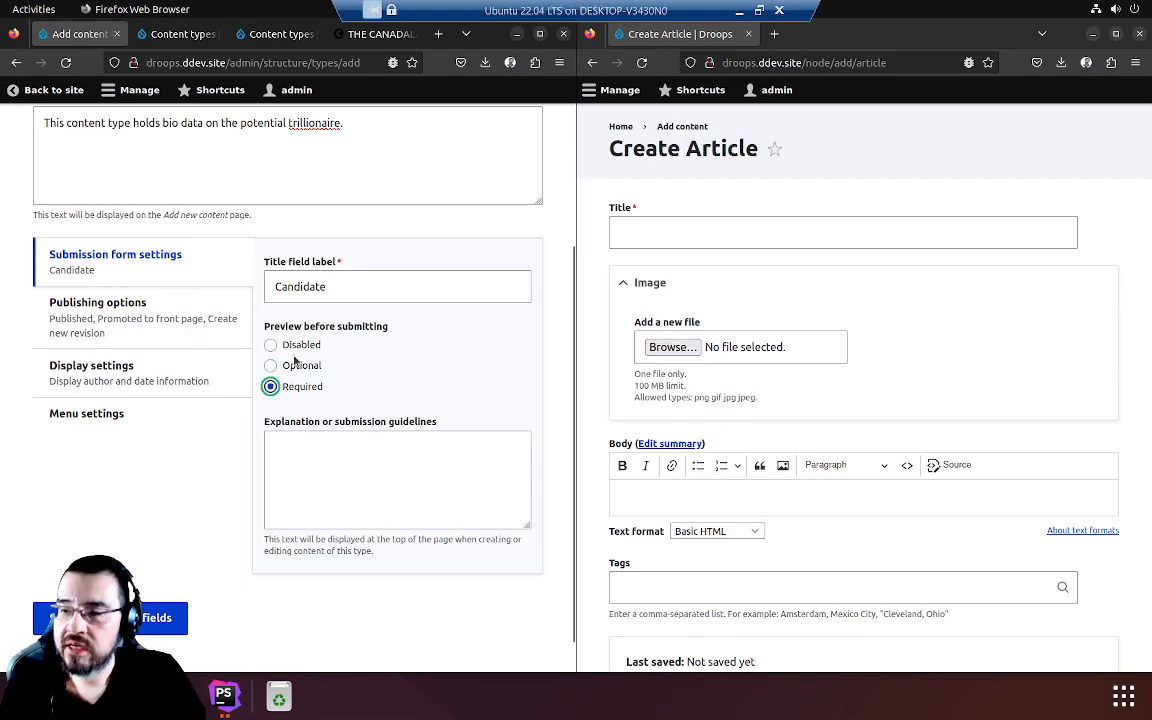
left_click(300, 366)
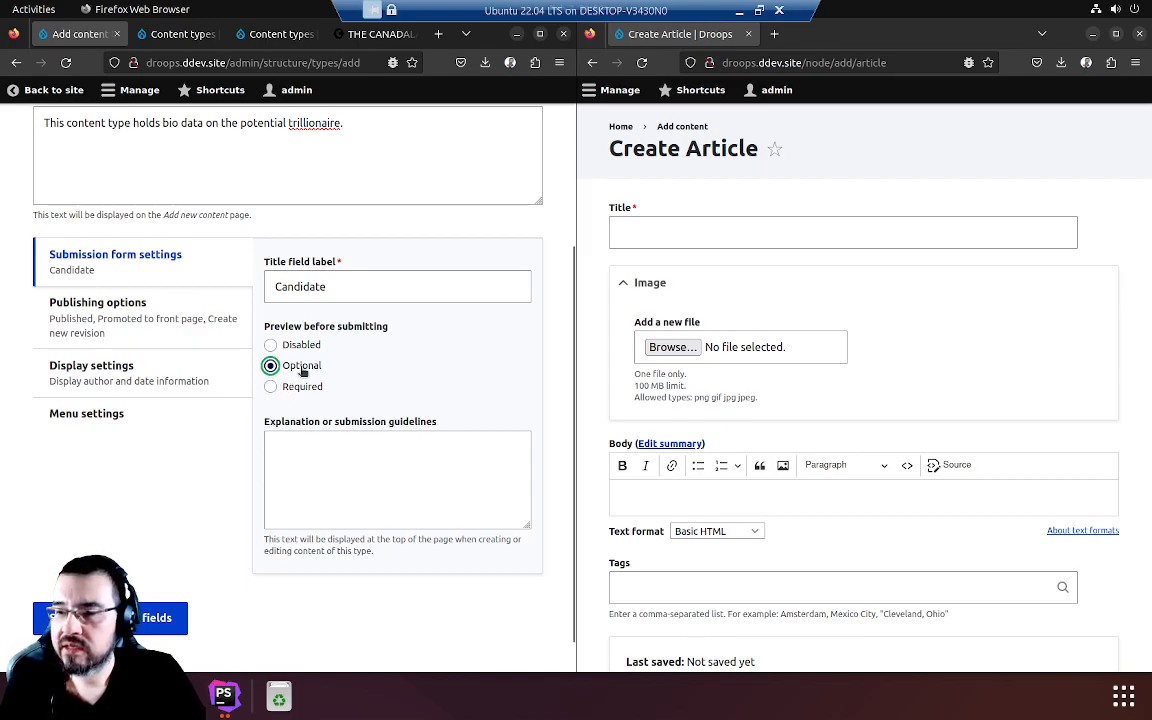
Step: Show the new content type's publishing options and expand the Promotion options section on the Create Article form for comparison
left_click(128, 318)
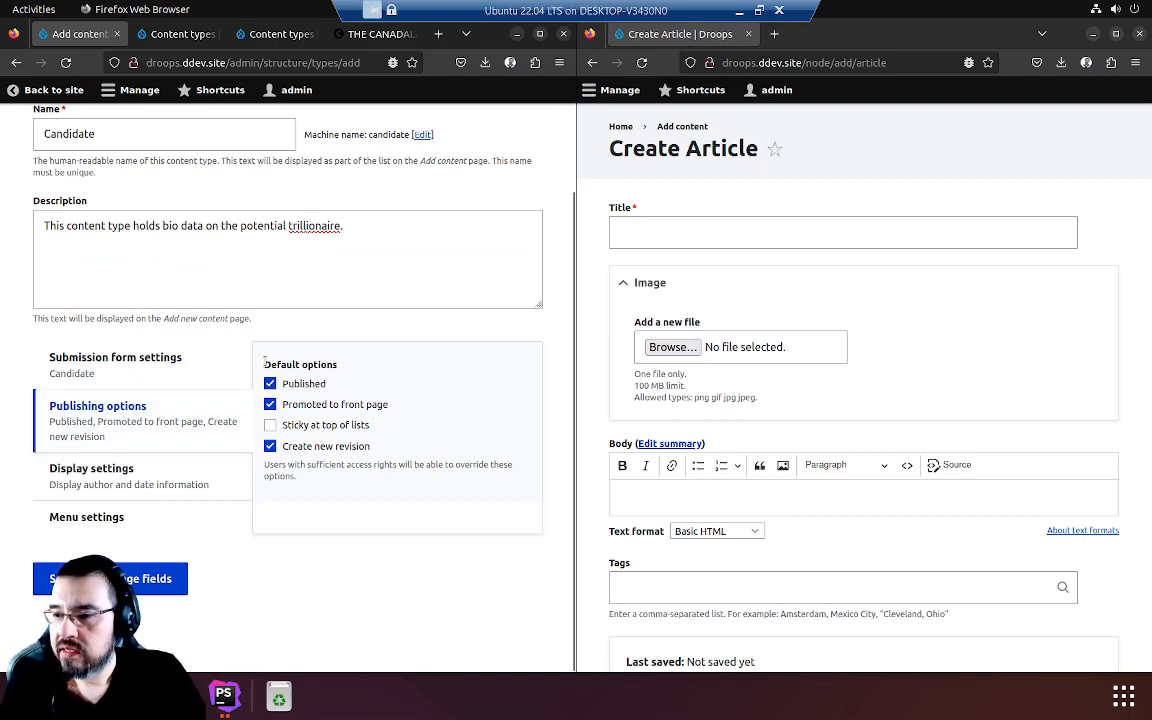
left_click_drag(265, 363, 337, 364)
left_click(354, 381)
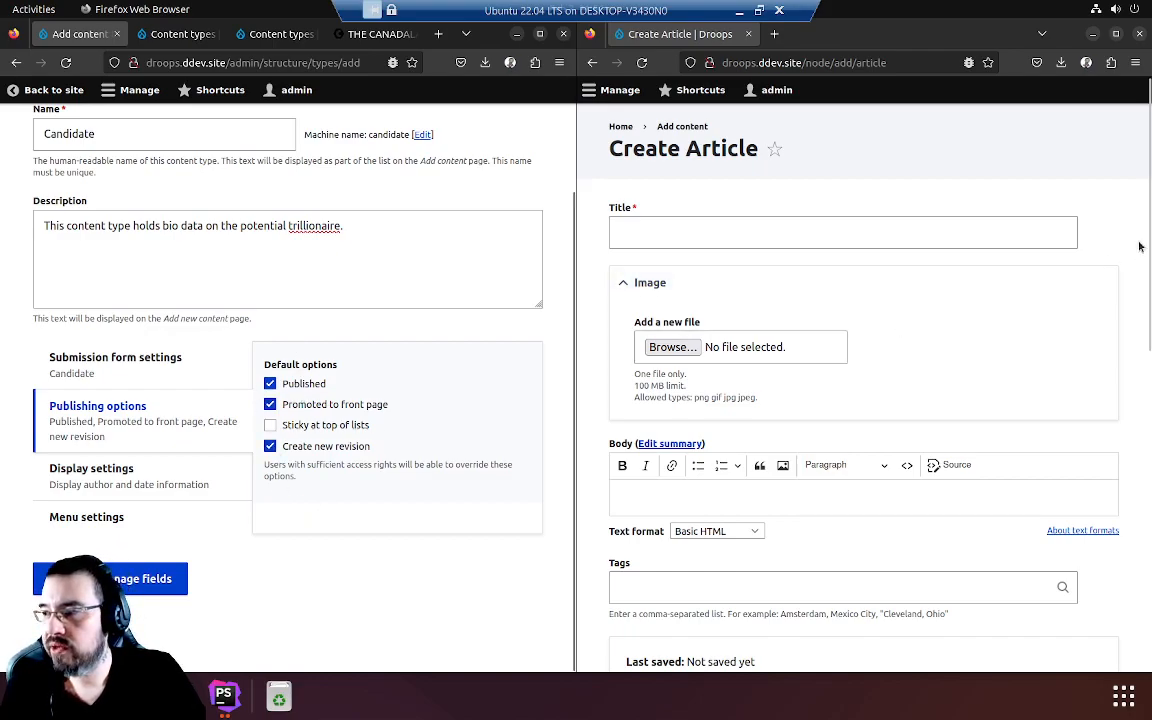
scroll(887, 330, "down", 6)
scroll(864, 362, "down", 1)
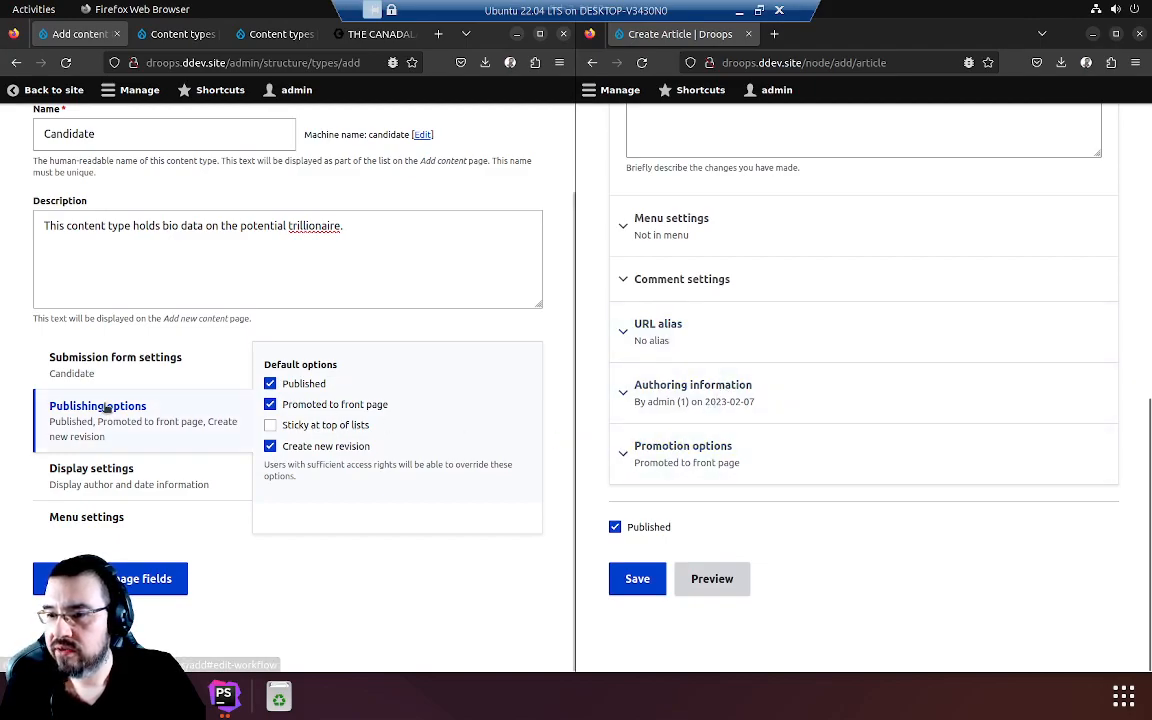
left_click(675, 452)
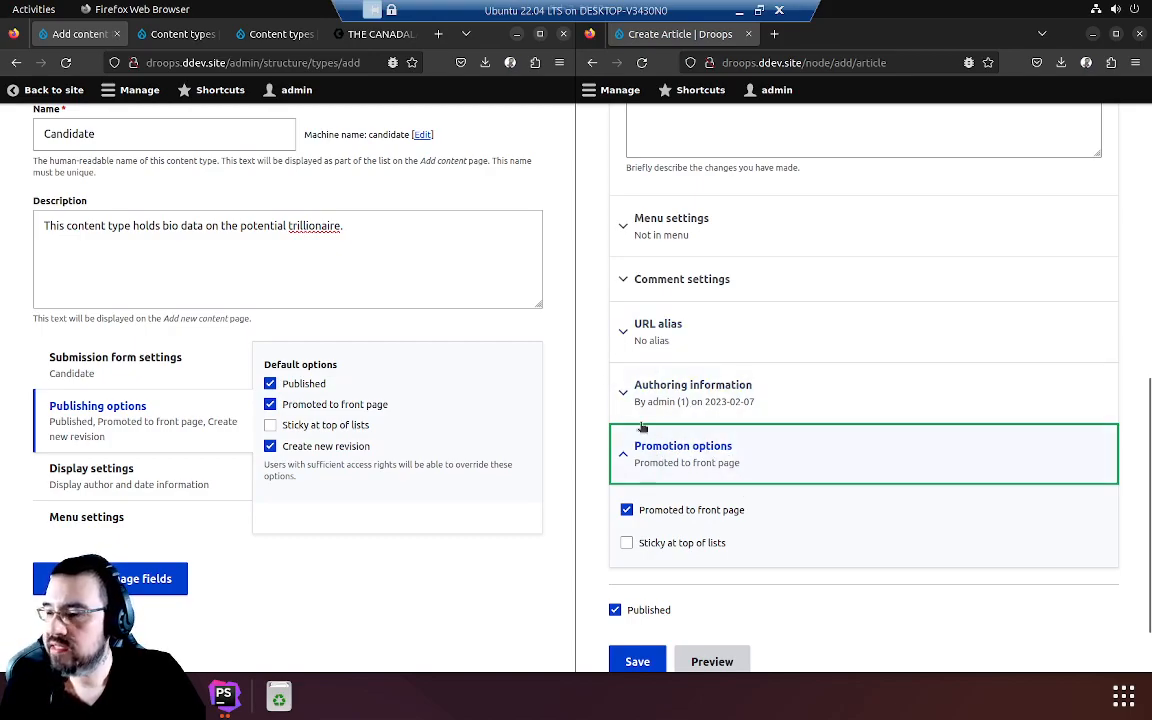
Step: Open the Create Basic page form instead of the article form and expand its Promotion options for comparison
left_click(591, 63)
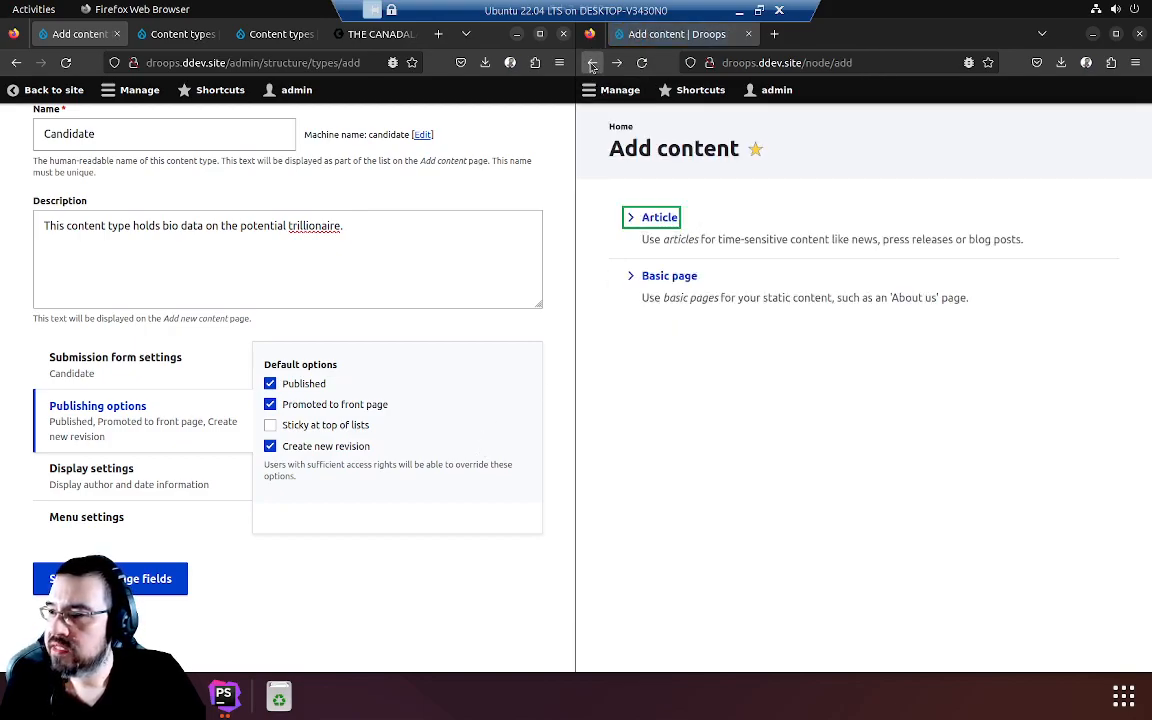
left_click(673, 278)
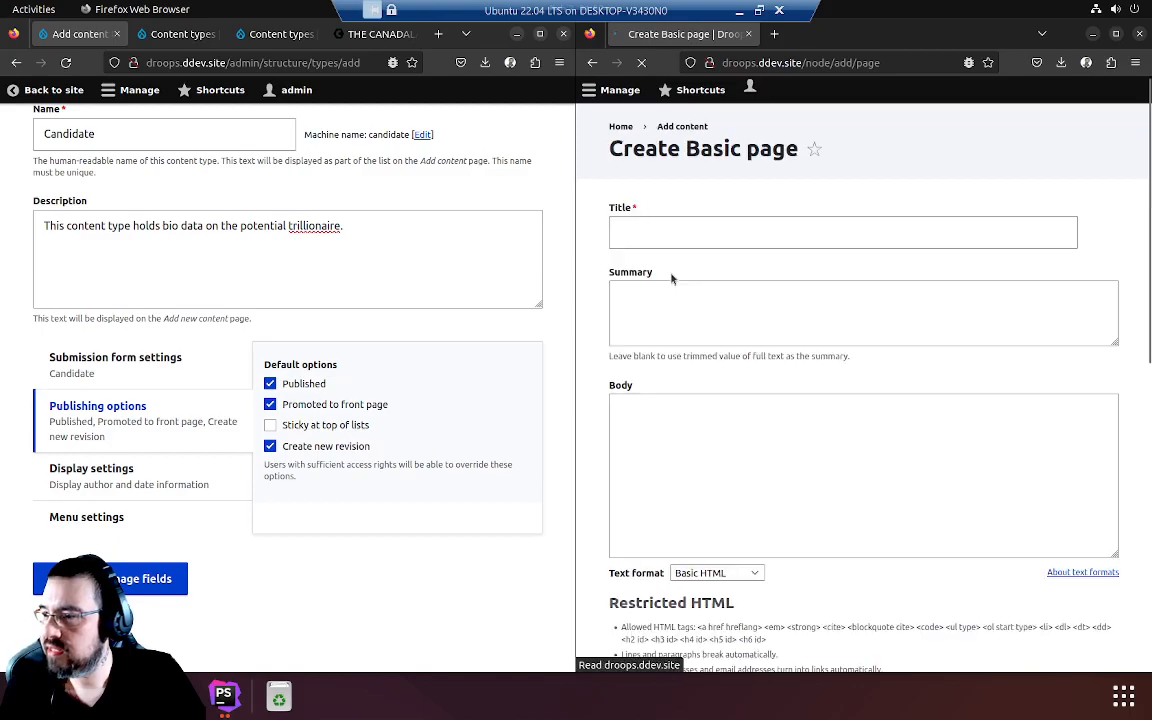
scroll(660, 316, "down", 3)
scroll(660, 316, "down", 2)
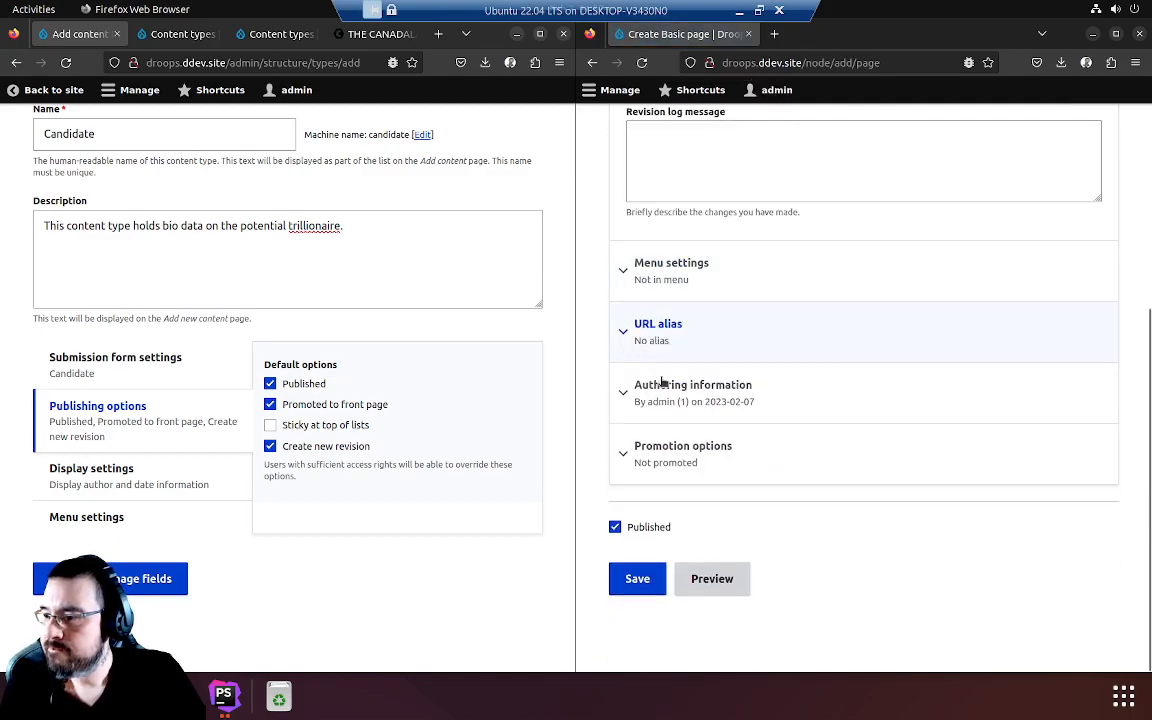
left_click(674, 448)
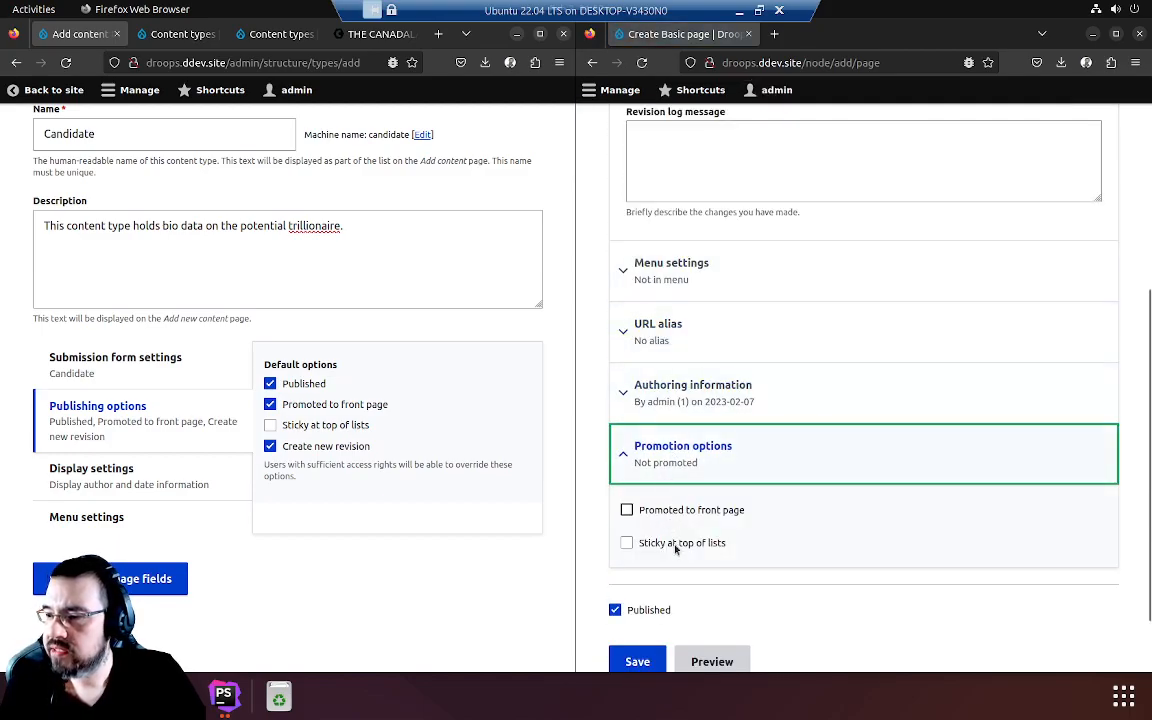
left_click_drag(754, 551, 657, 511)
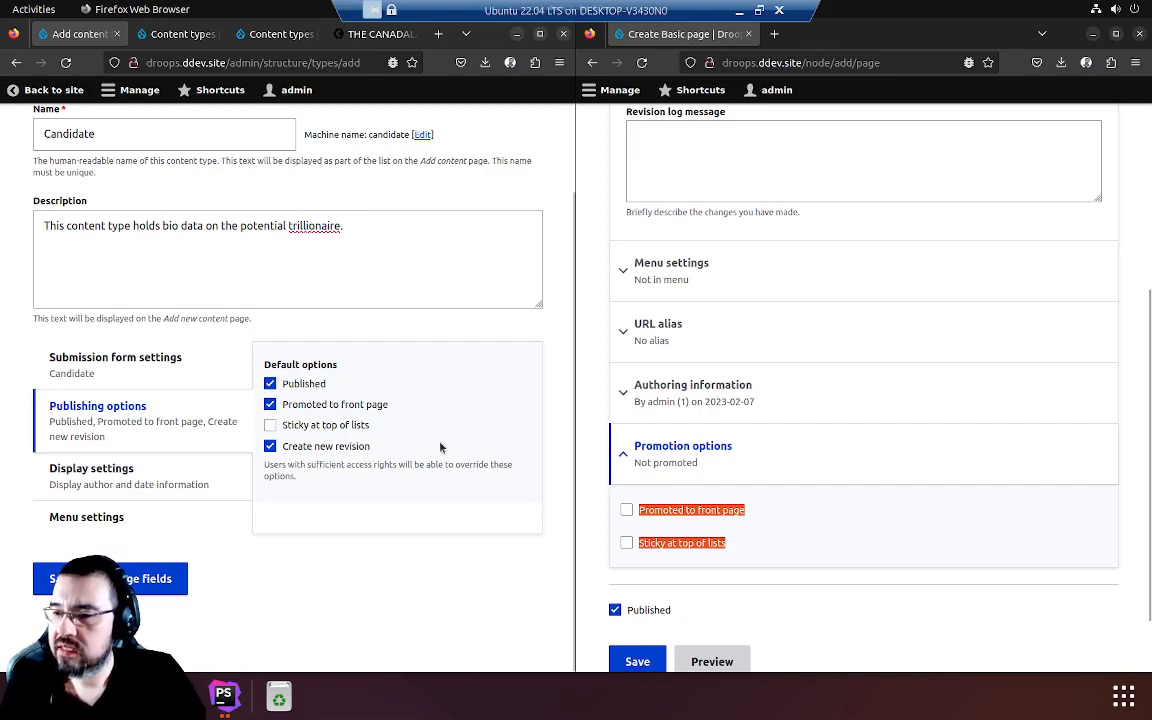
Step: Try turning off Create new revision in the Candidate type's default options, and turn it back on
left_click(340, 426)
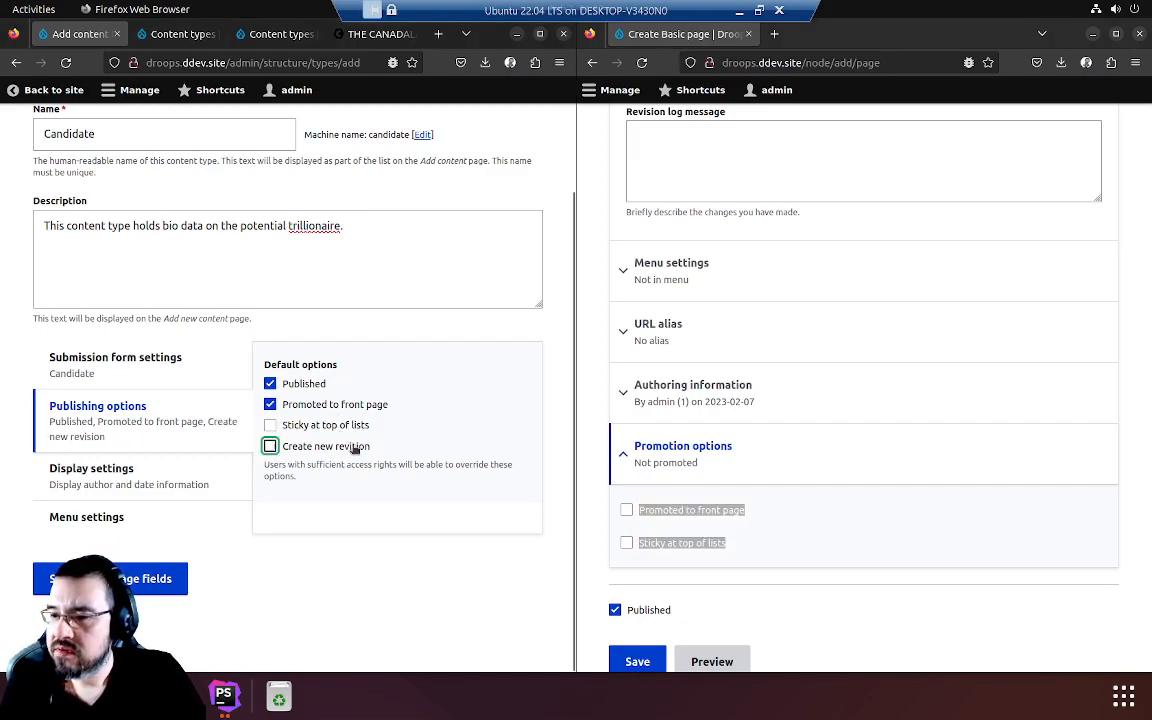
left_click(345, 446)
left_click(324, 460)
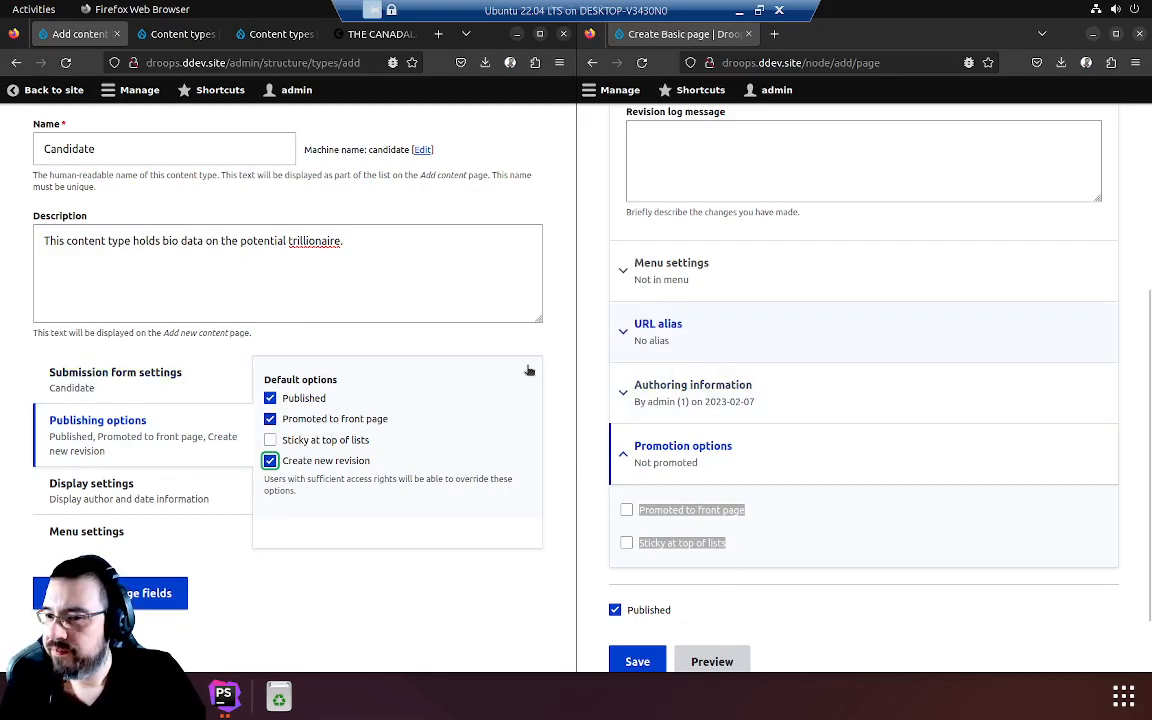
Step: Show the content type's display settings and expand the Menu settings and URL alias sections of the Basic page form
left_click(155, 500)
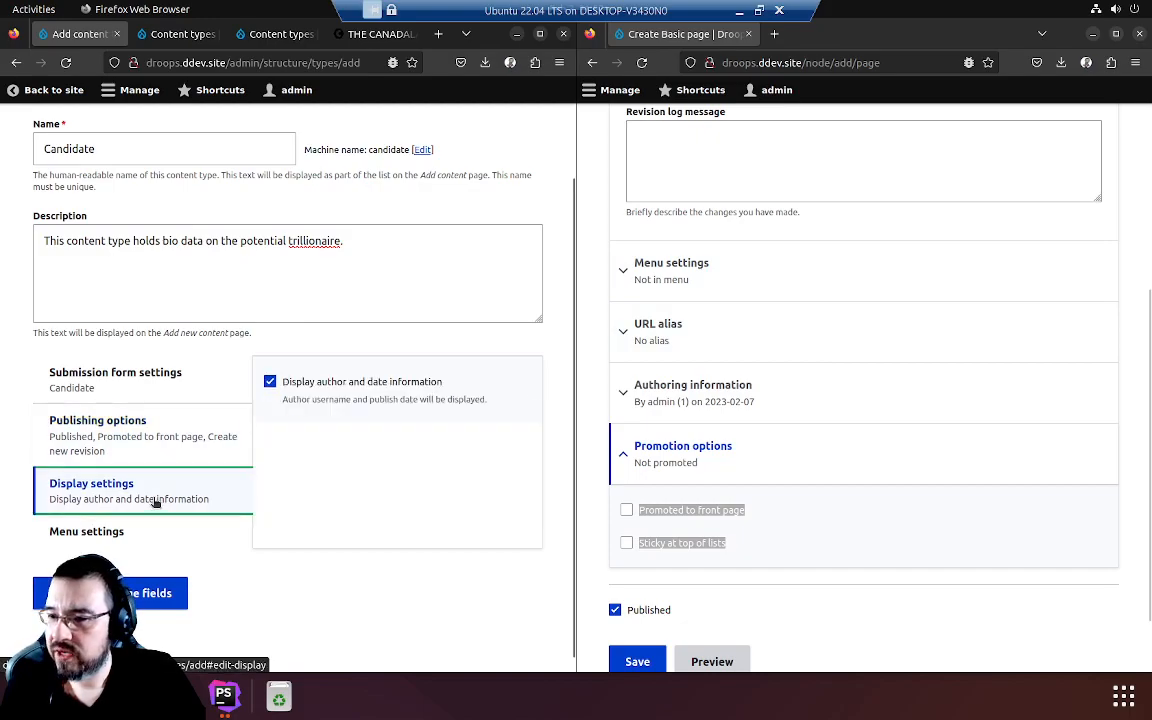
left_click(663, 279)
left_click(683, 384)
scroll(689, 437, "down", 3)
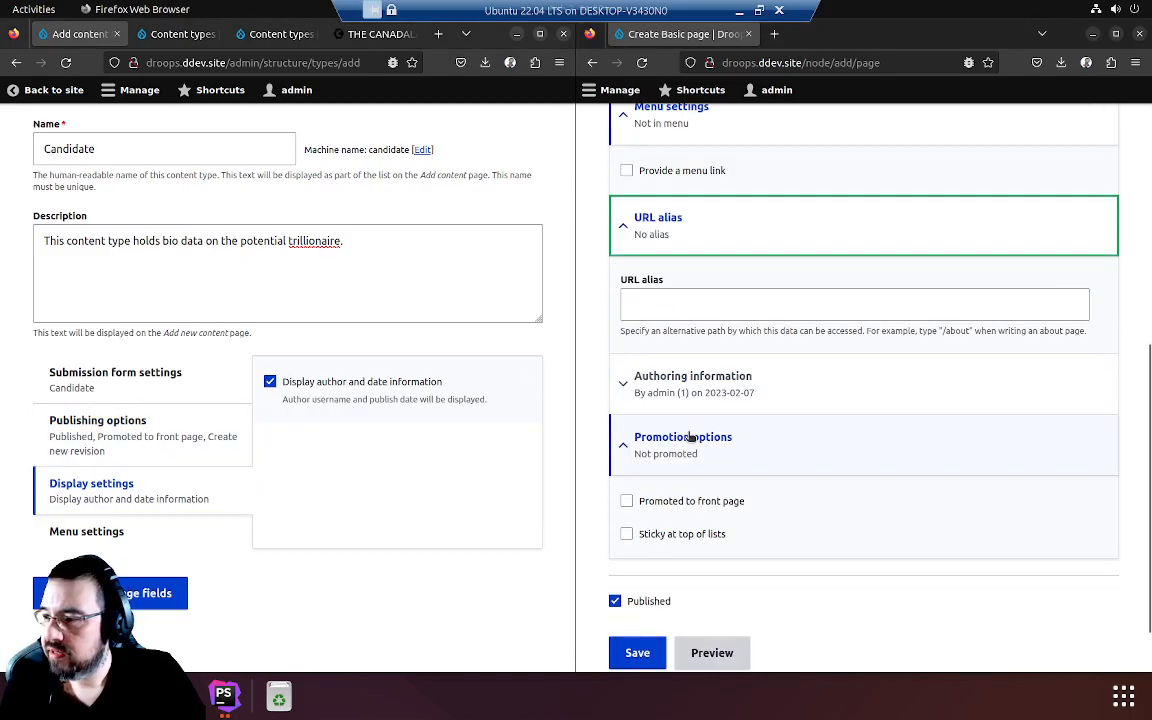
scroll(625, 532, "down", 2)
Step: Review the submission form settings and turn off Published in the Candidate type's default publishing options
left_click(56, 386)
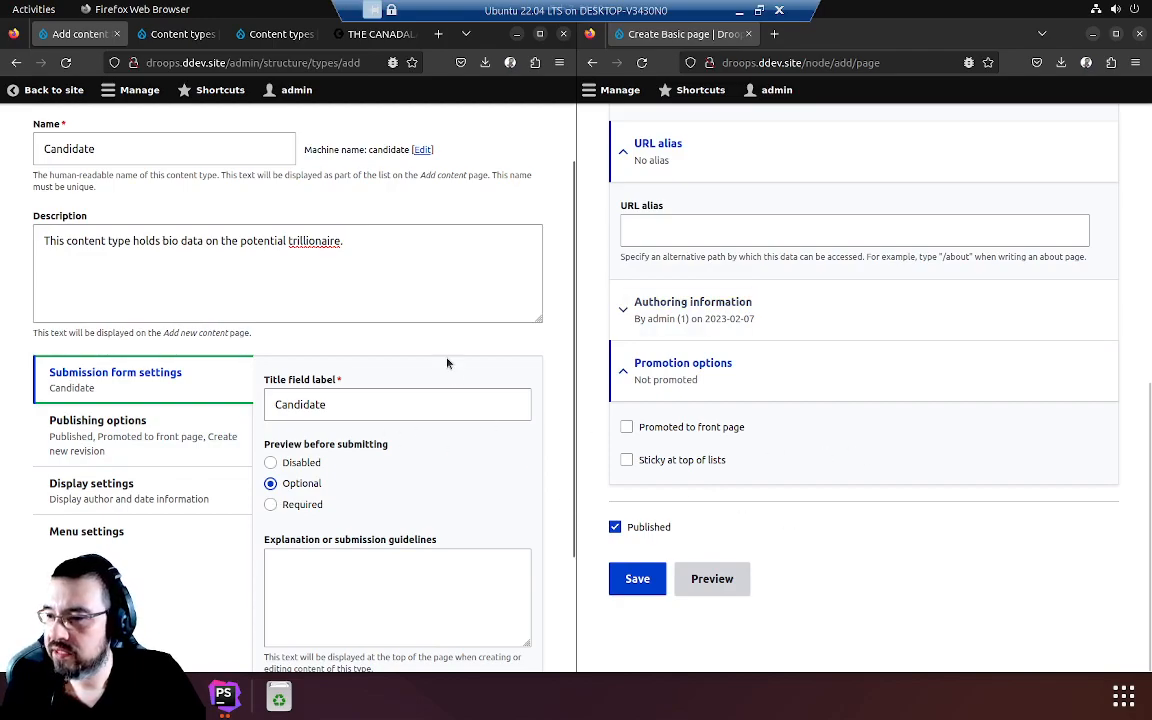
left_click(162, 527)
left_click(175, 437)
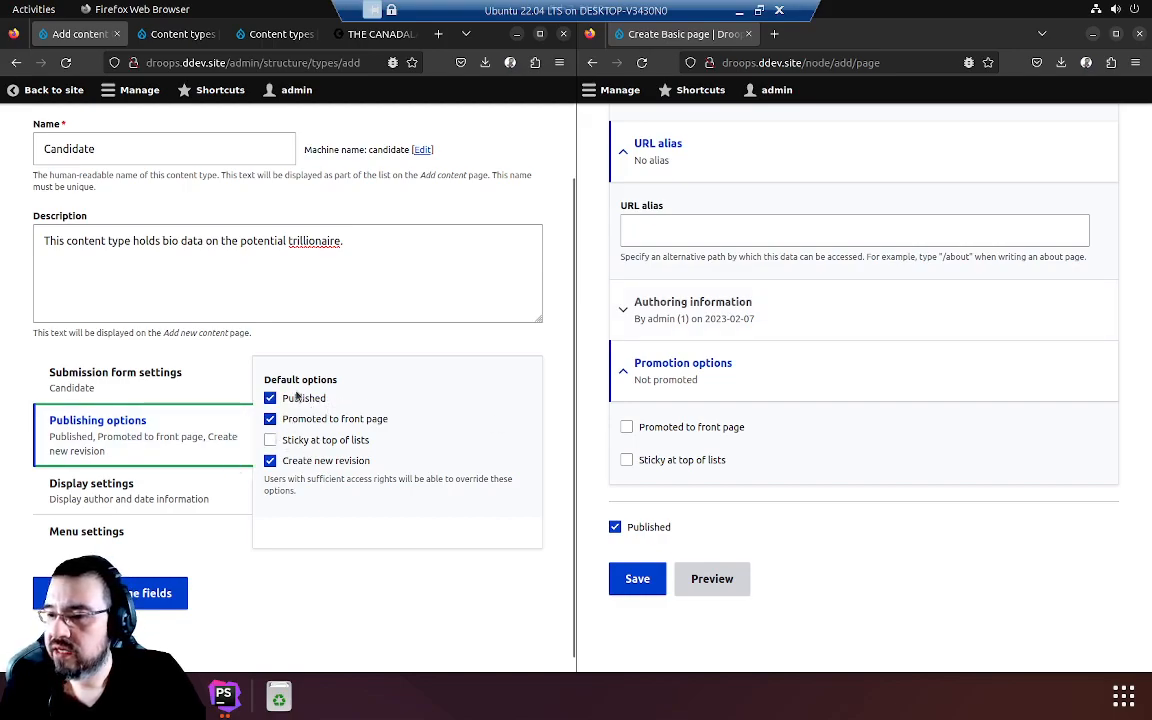
left_click(303, 399)
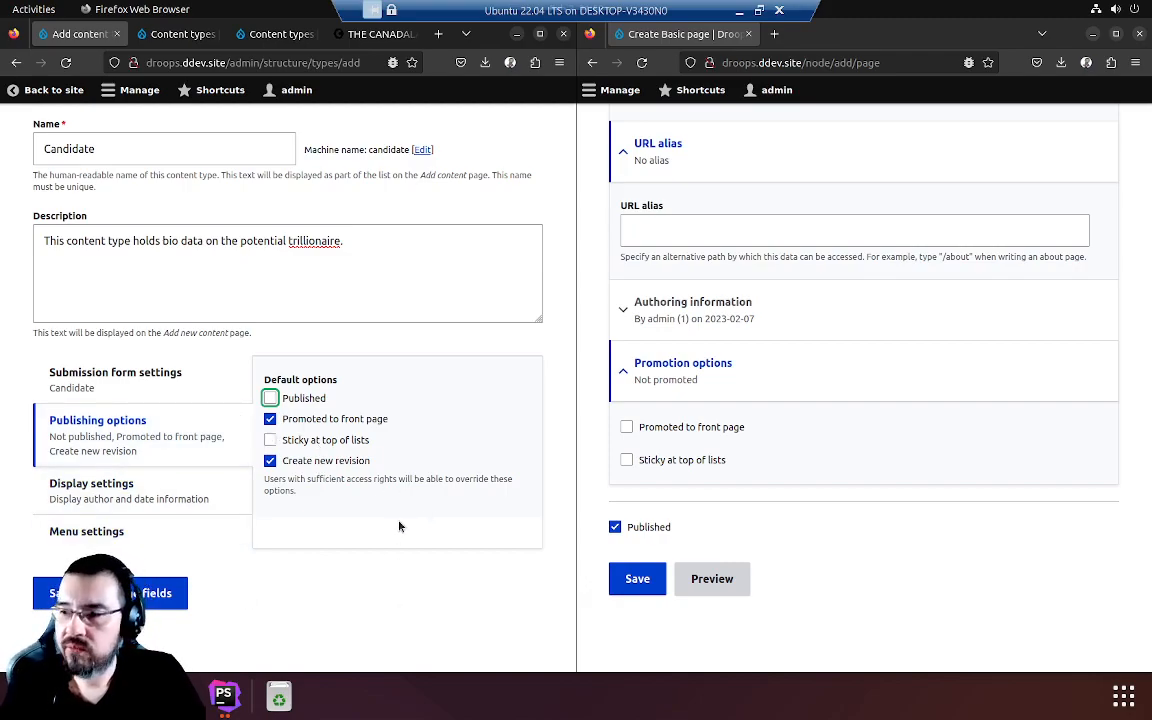
Step: Turn off Display author and date information in the display settings and Create new revision in the publishing options
left_click(129, 495)
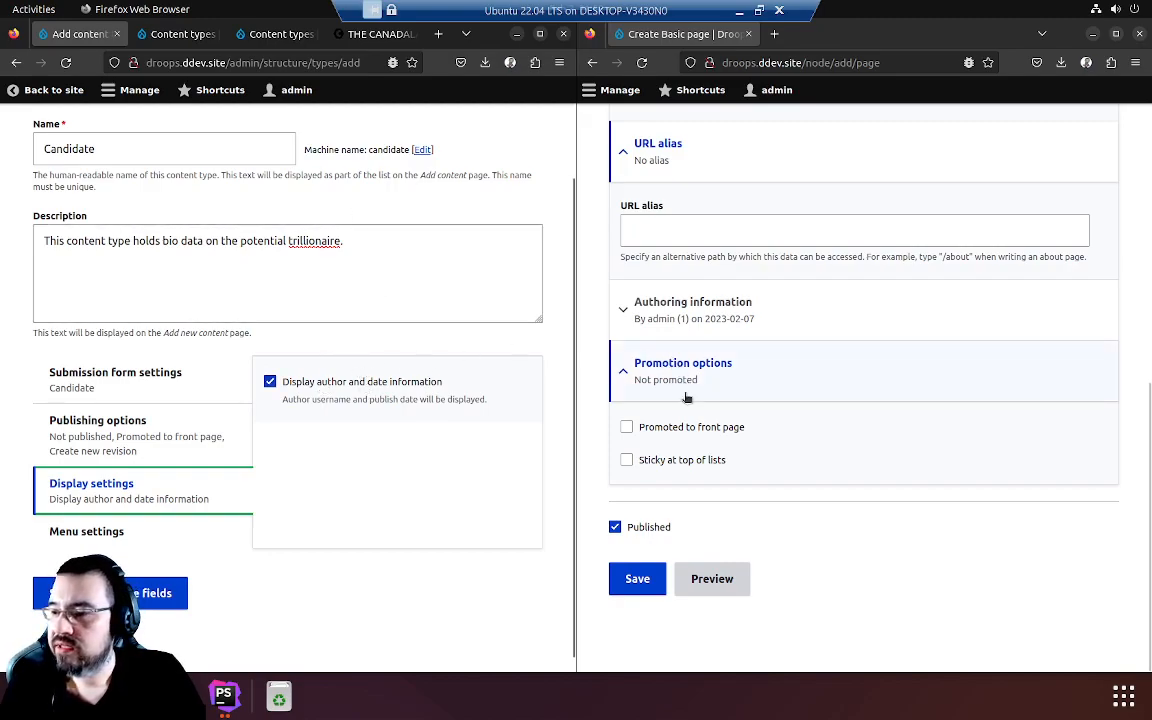
left_click(298, 384)
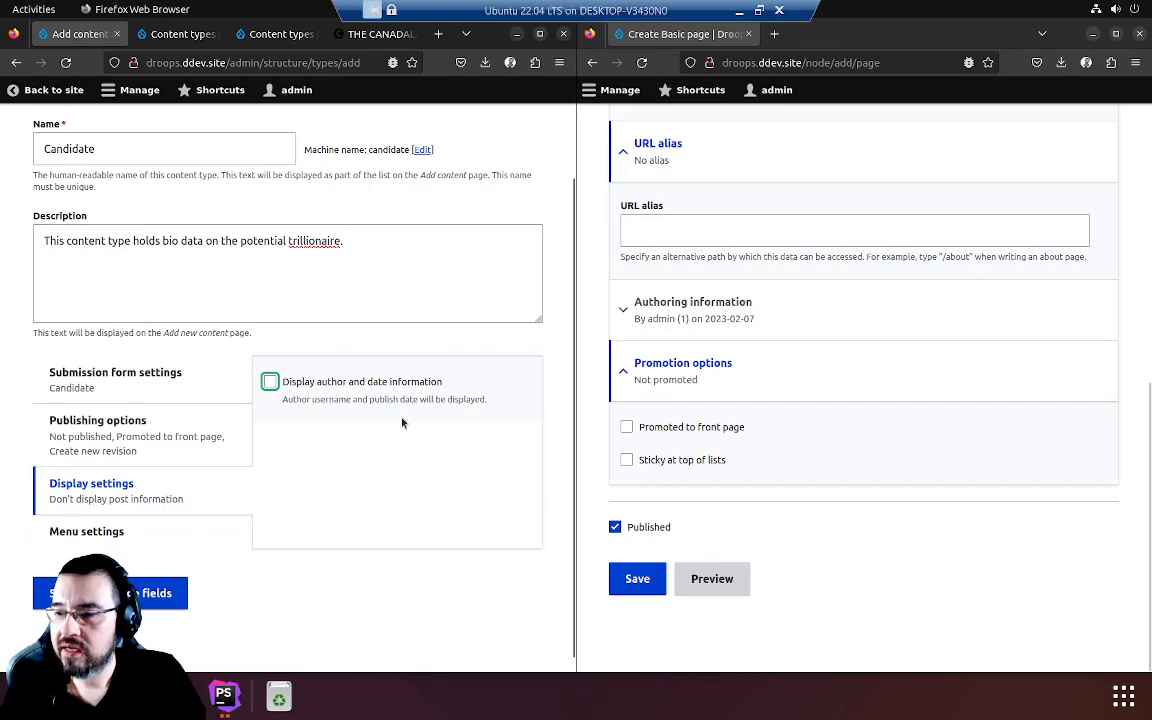
left_click_drag(448, 382, 372, 382)
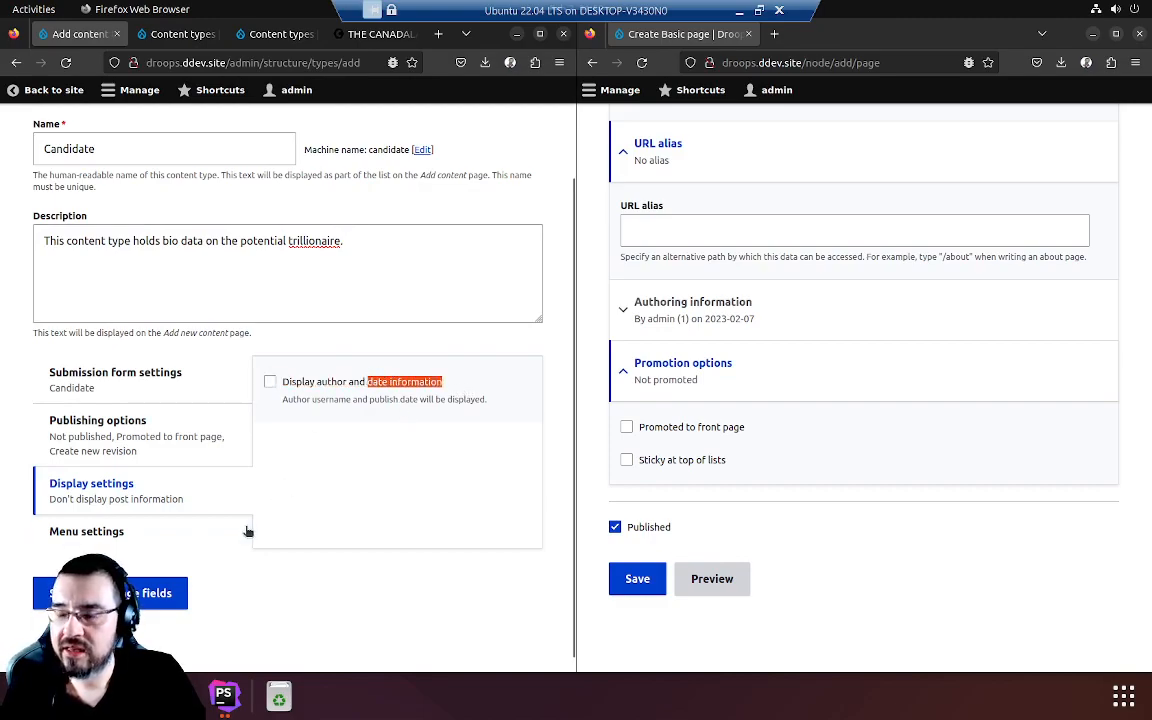
left_click(302, 399)
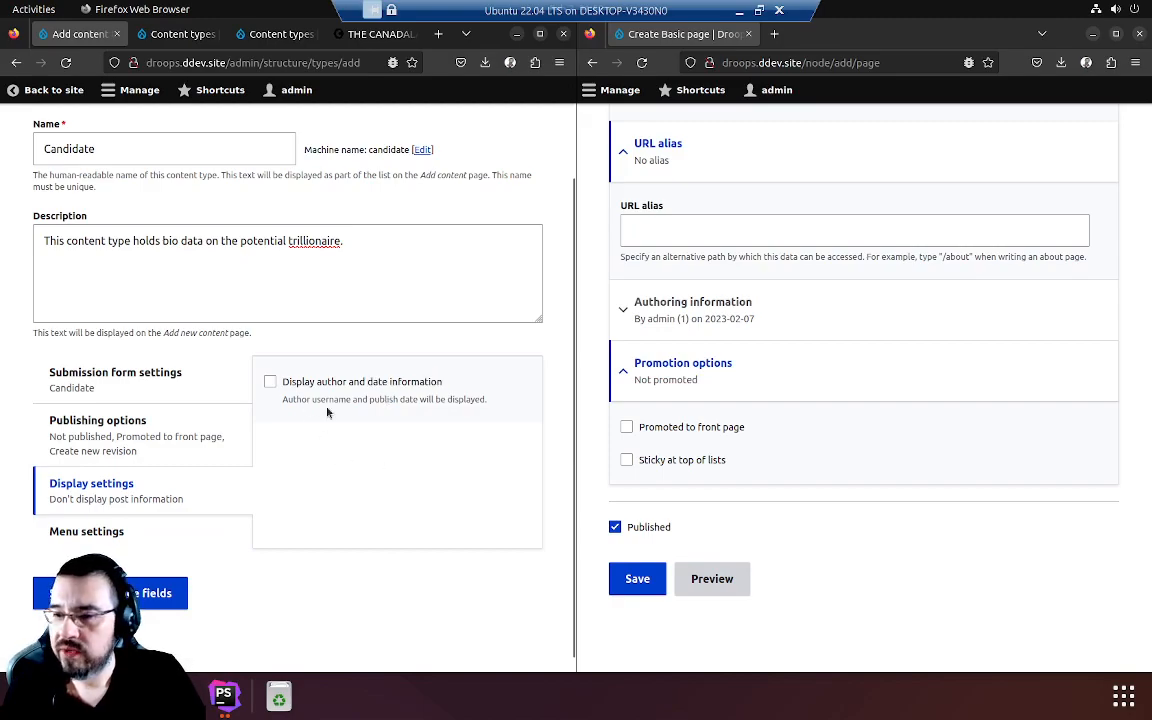
left_click(141, 430)
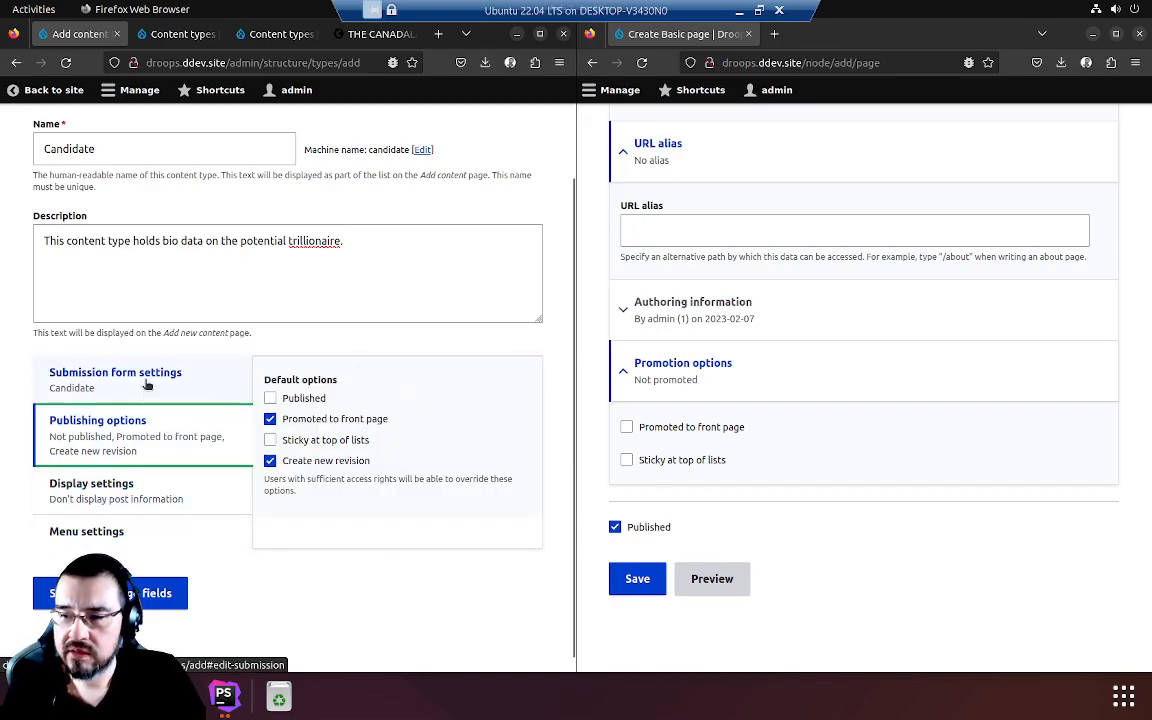
left_click(270, 462)
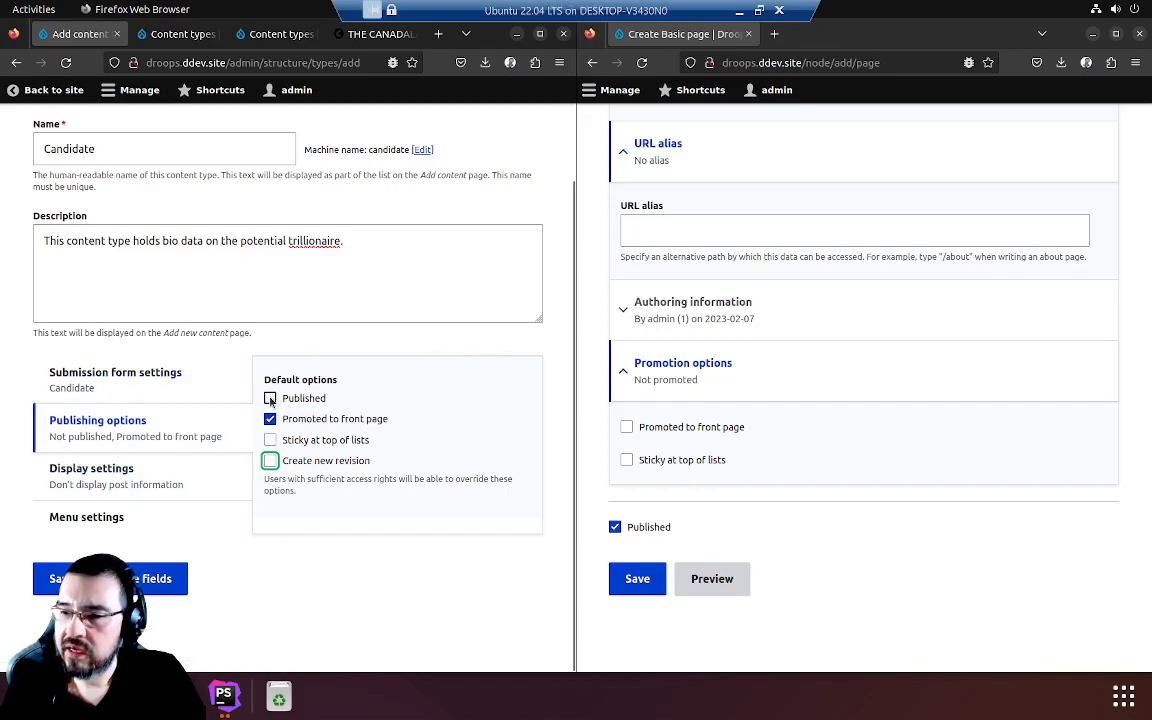
Step: Remove Main navigation from the available menus and save the Candidate content type, continuing to its field management
left_click(133, 516)
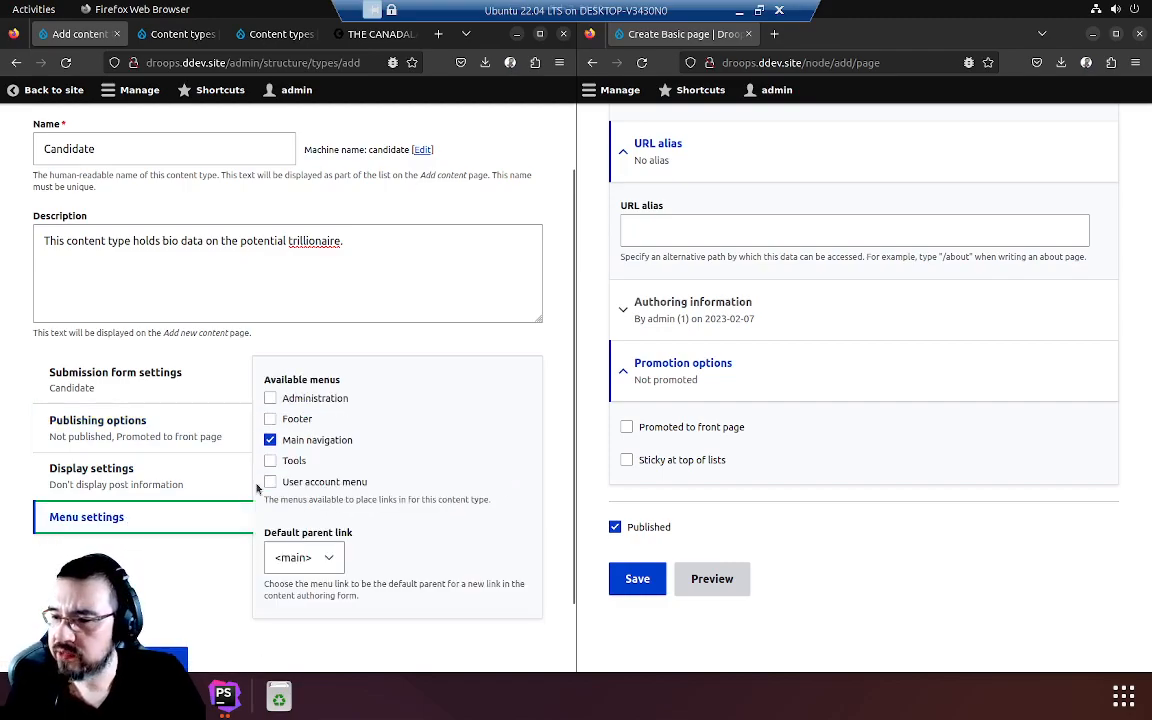
left_click(316, 444)
left_click(323, 445)
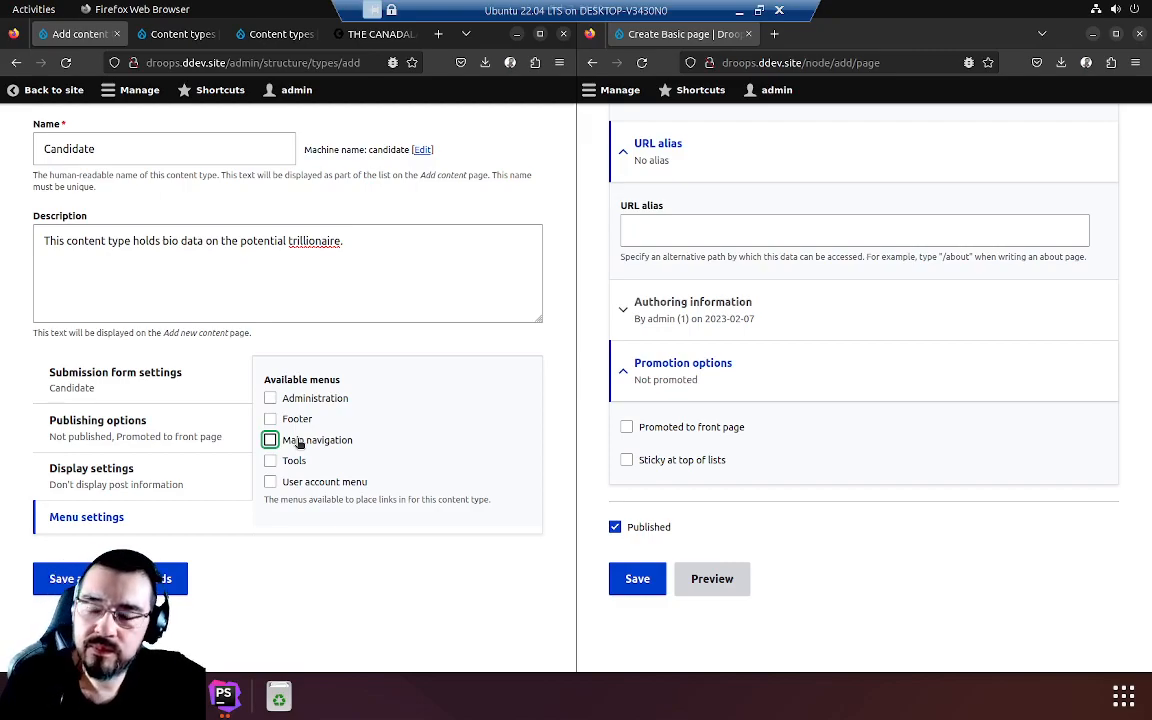
left_click(102, 478)
left_click(125, 513)
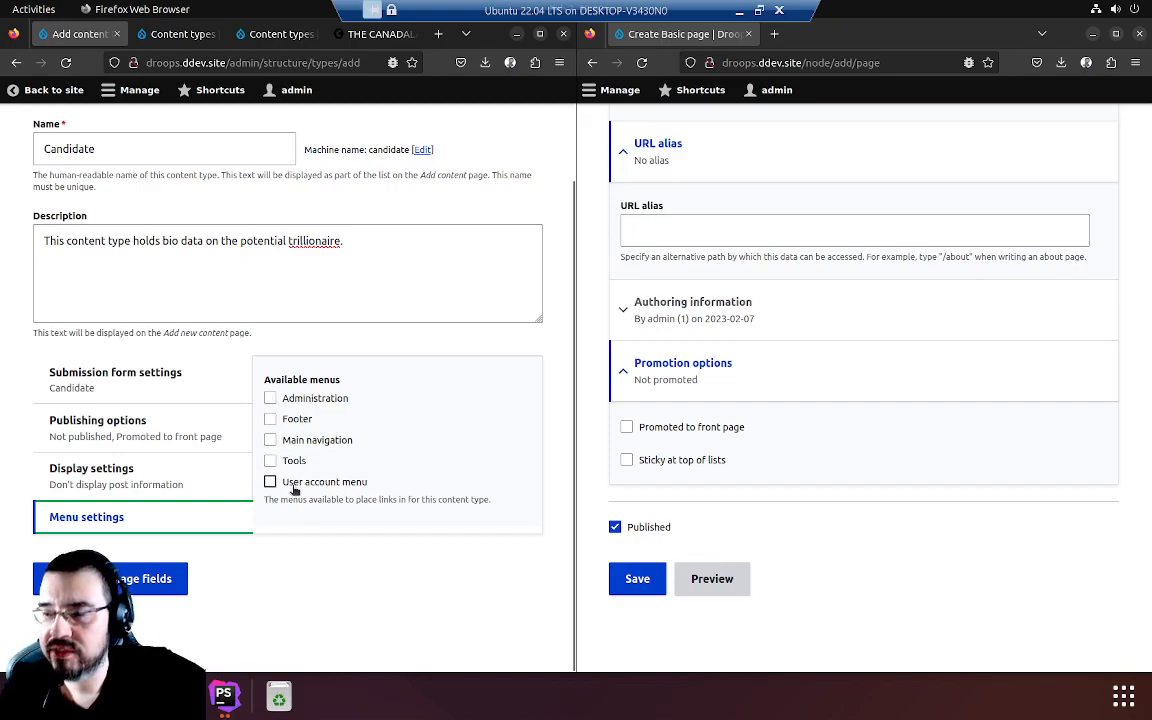
left_click(135, 583)
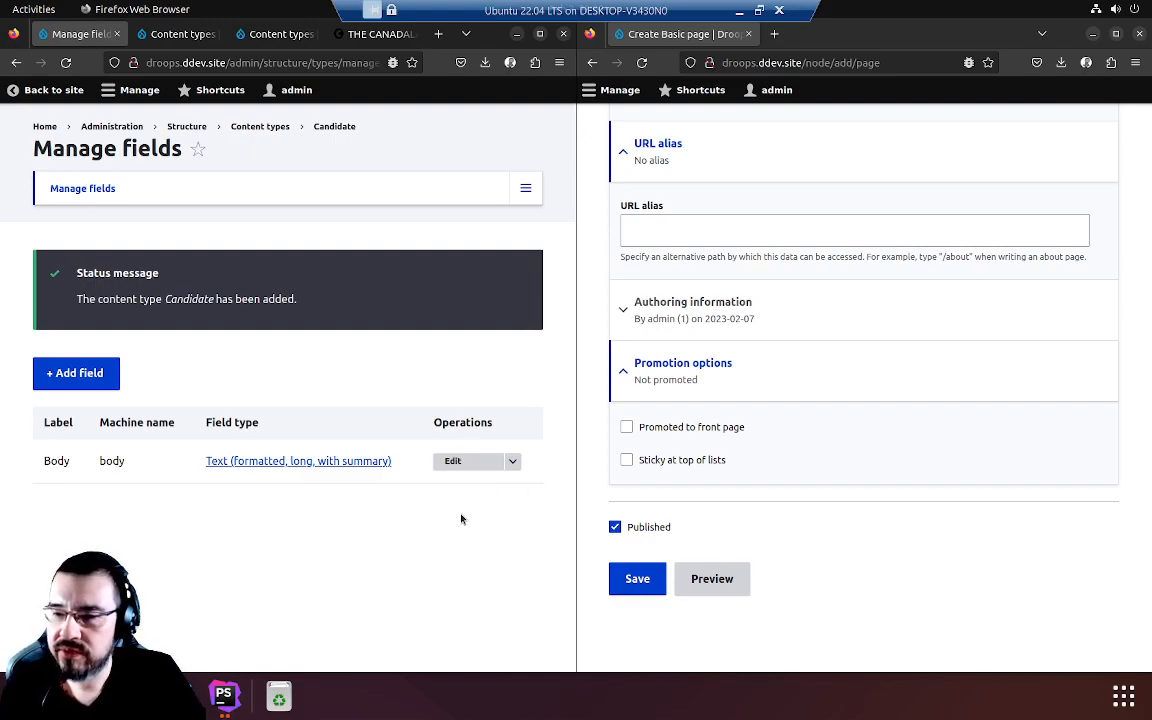
Step: Delete the Body field from the Candidate content type
left_click_drag(47, 461, 91, 468)
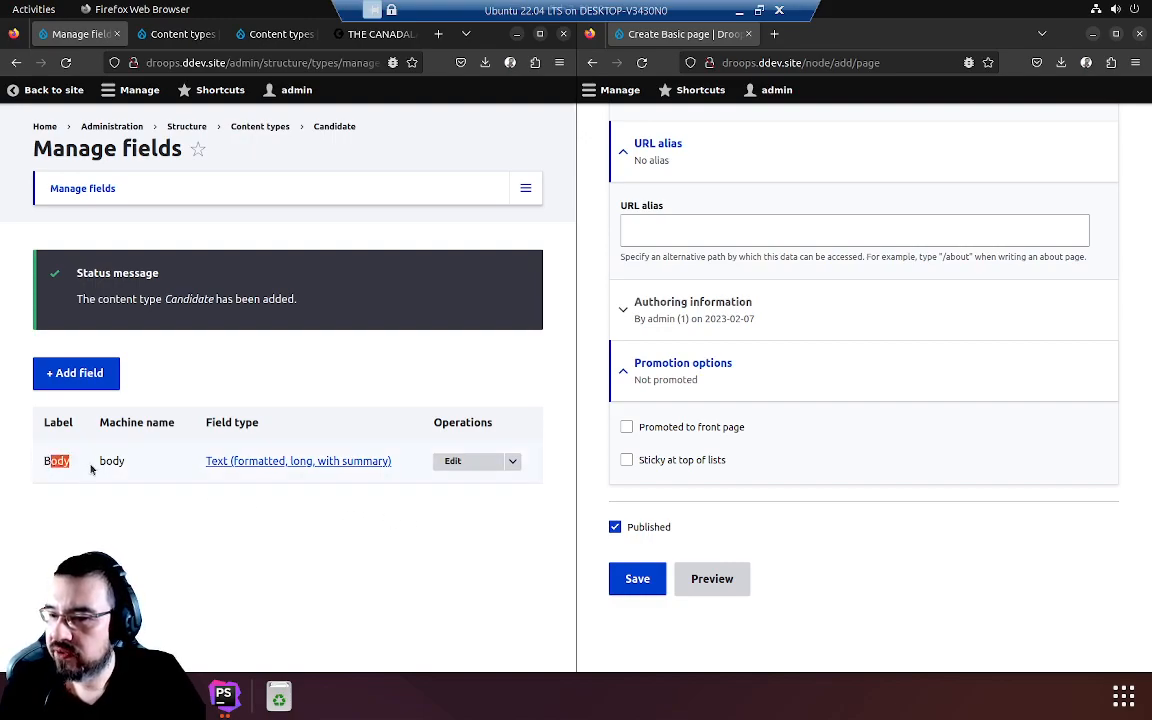
left_click(60, 461)
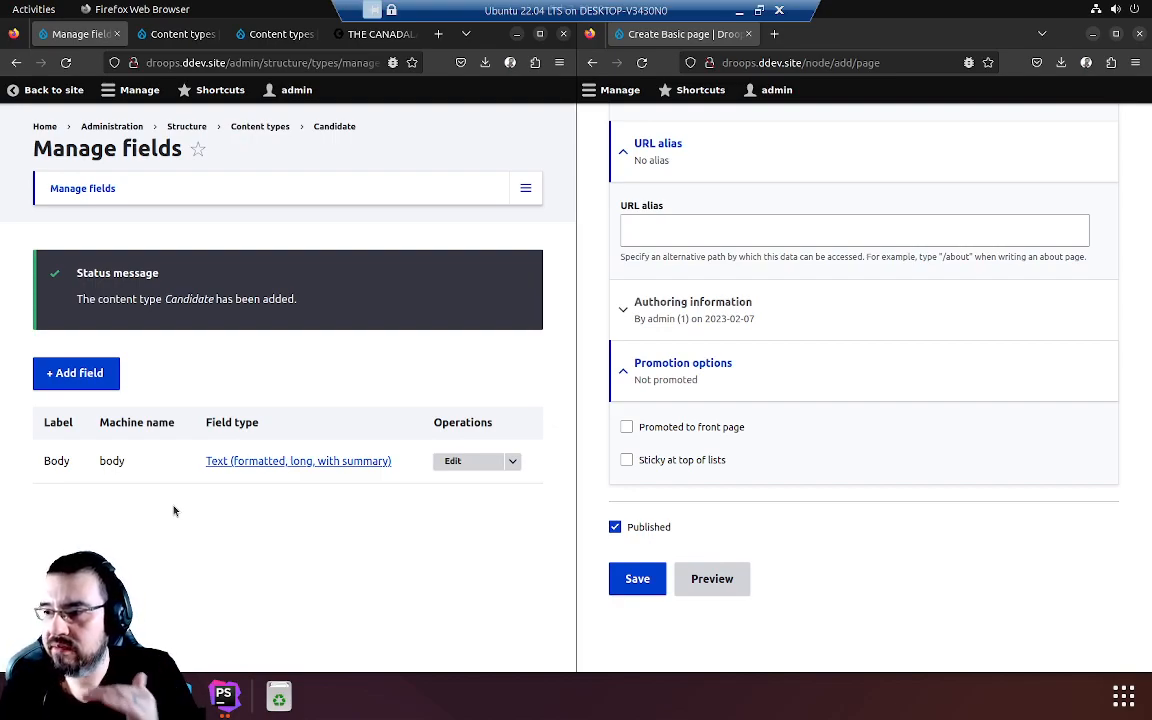
left_click(512, 461)
left_click(467, 500)
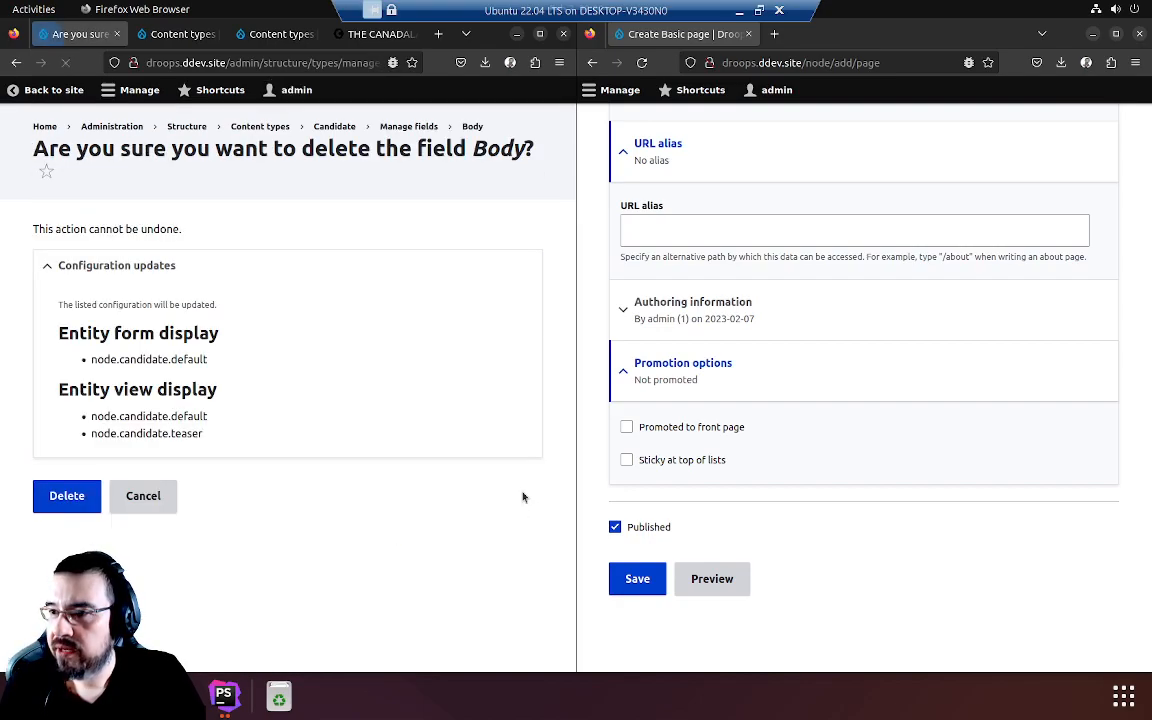
left_click(42, 497)
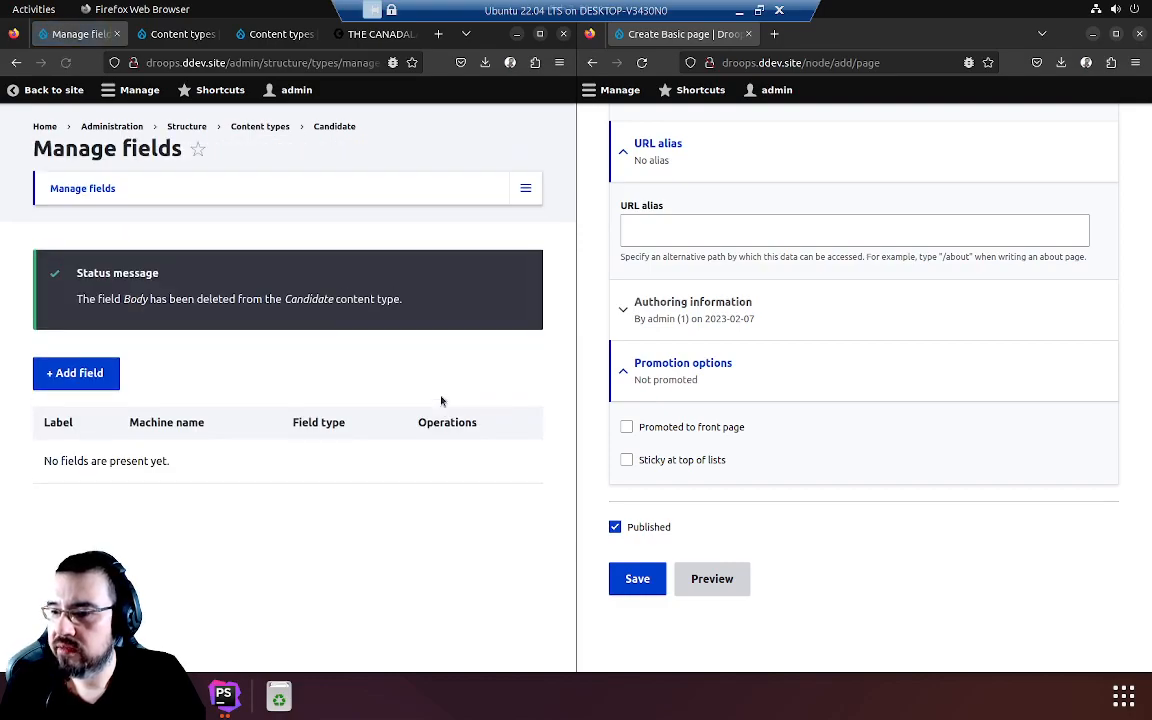
Step: Start a new field for the Candidate content type and choose Text (plain) as its field type
left_click(72, 374)
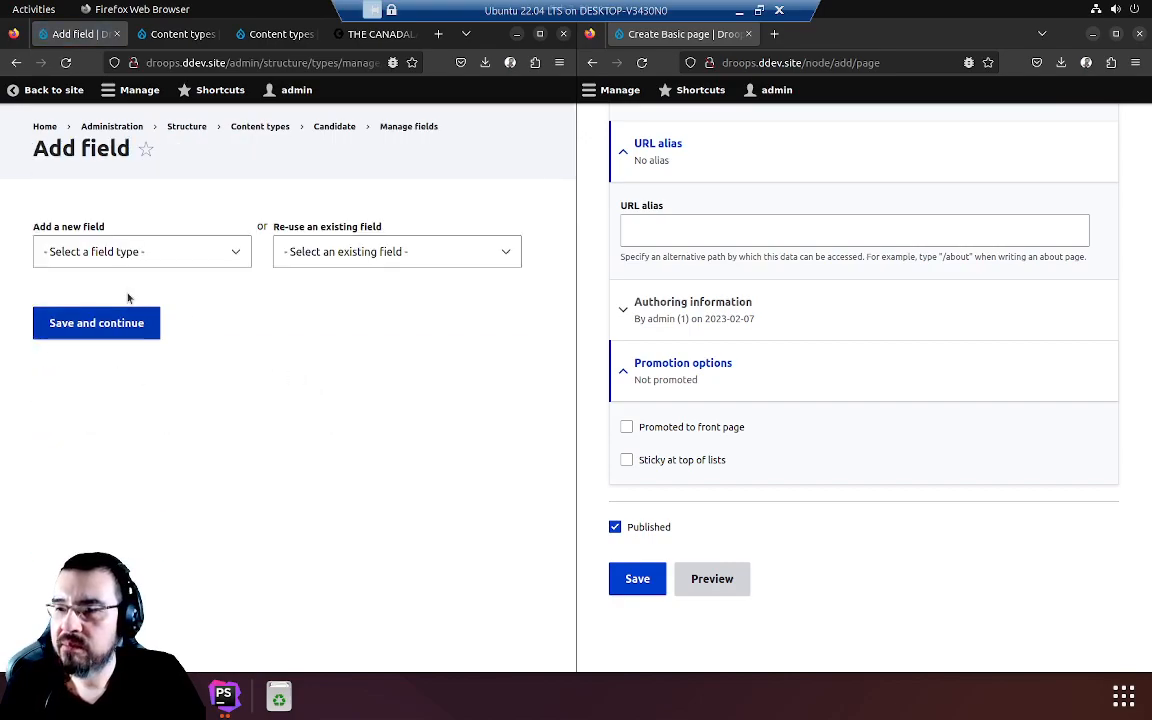
left_click(182, 250)
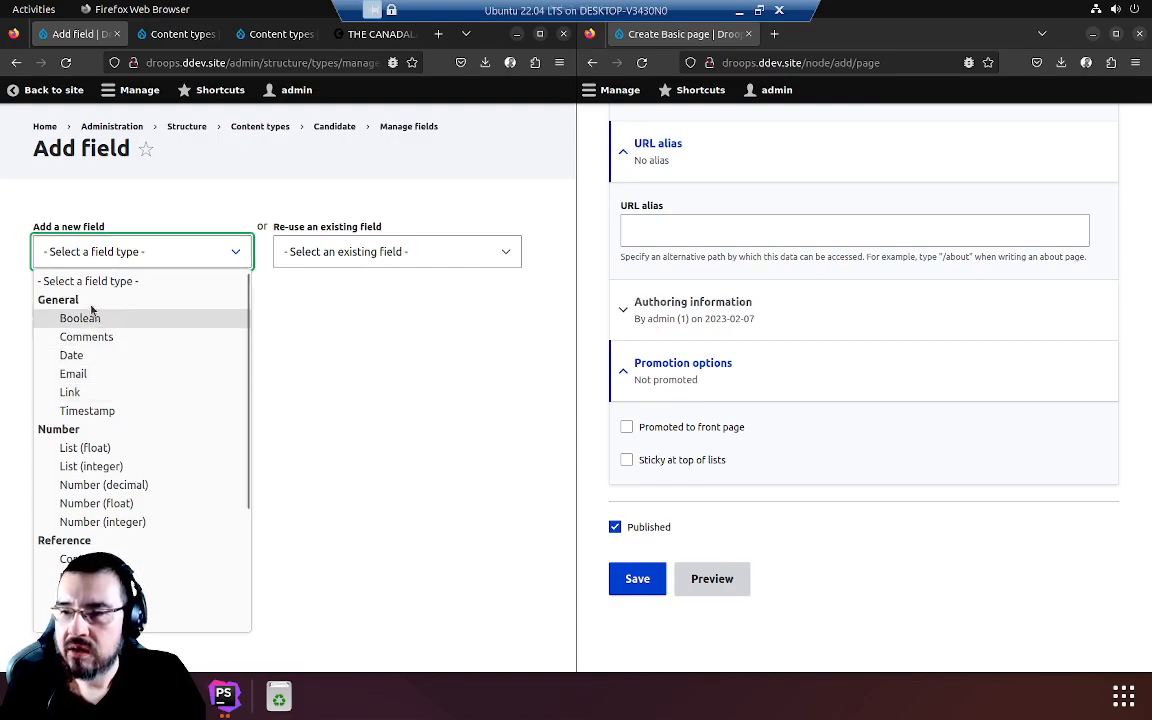
scroll(91, 289, "down", 2)
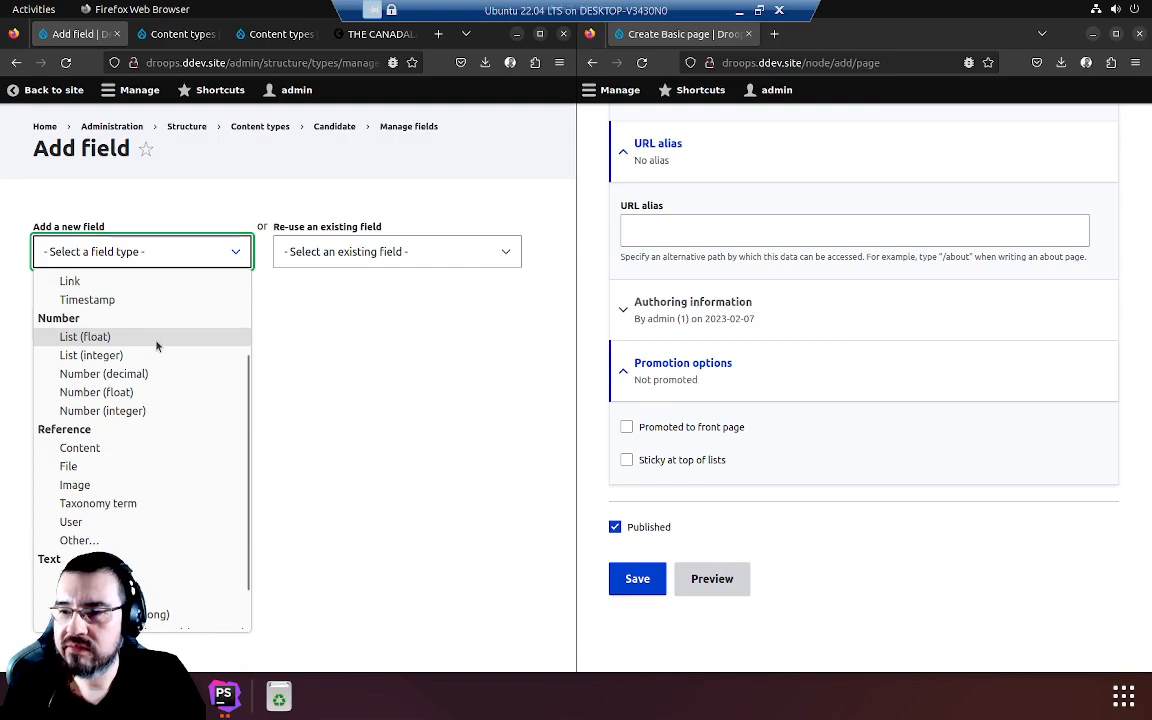
scroll(140, 305, "down", 1)
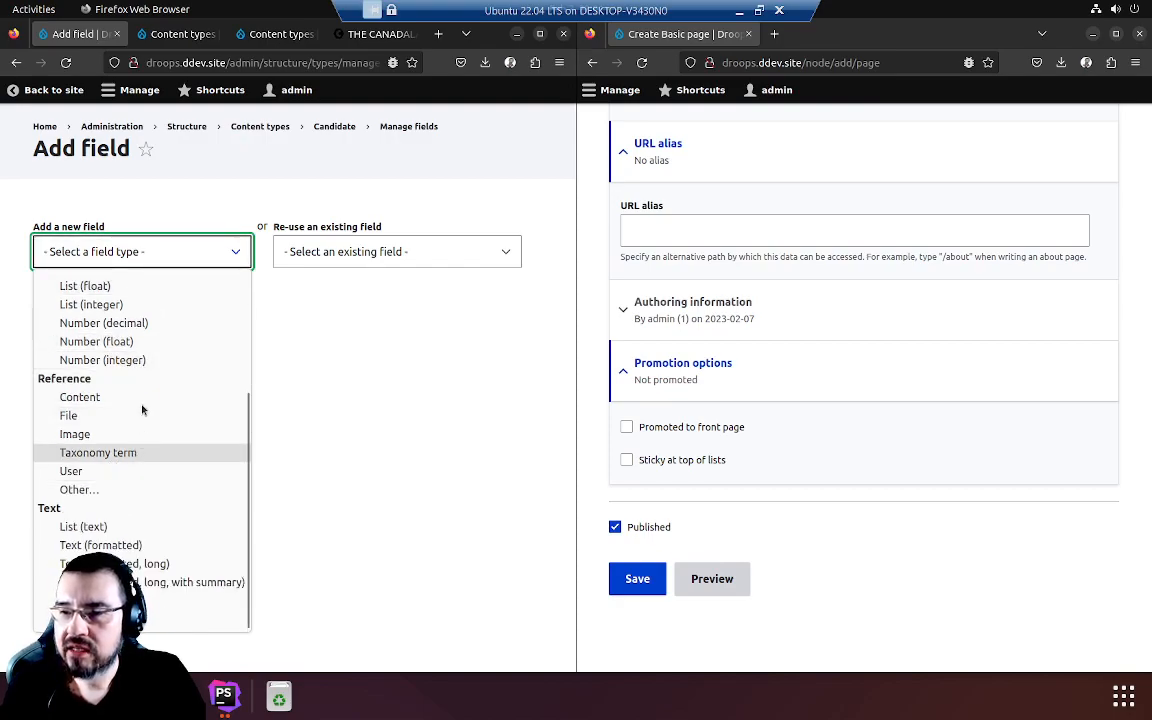
scroll(87, 383, "up", 2)
scroll(88, 370, "up", 1)
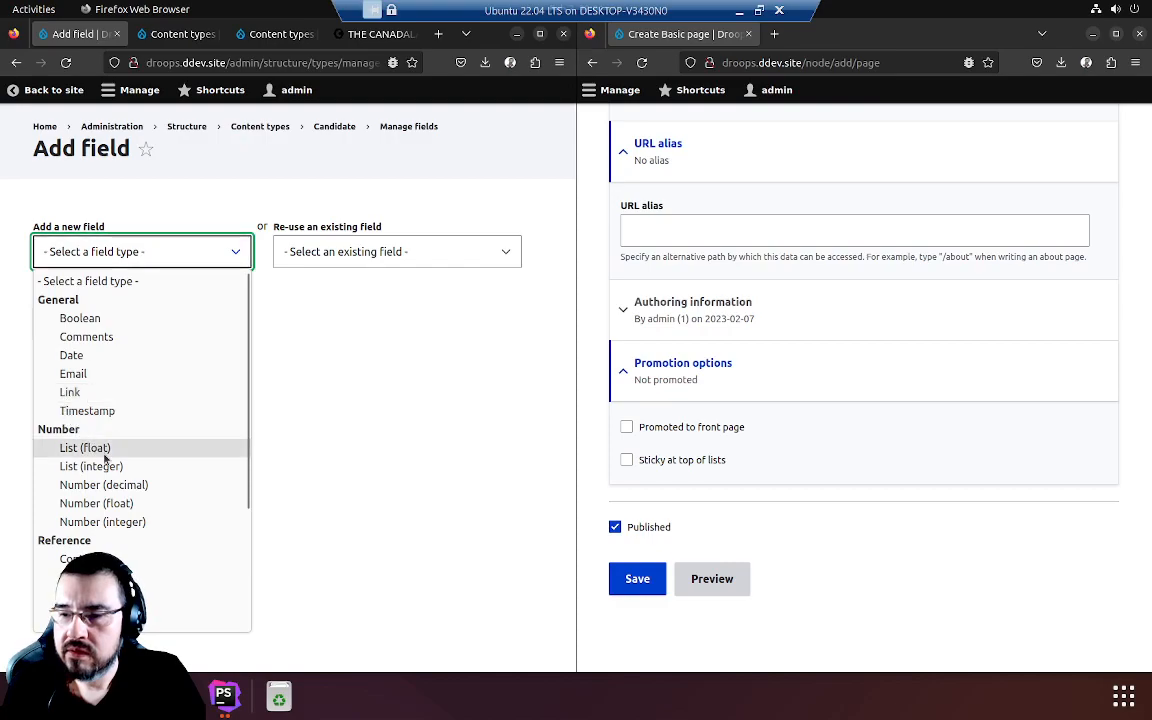
scroll(120, 480, "down", 3)
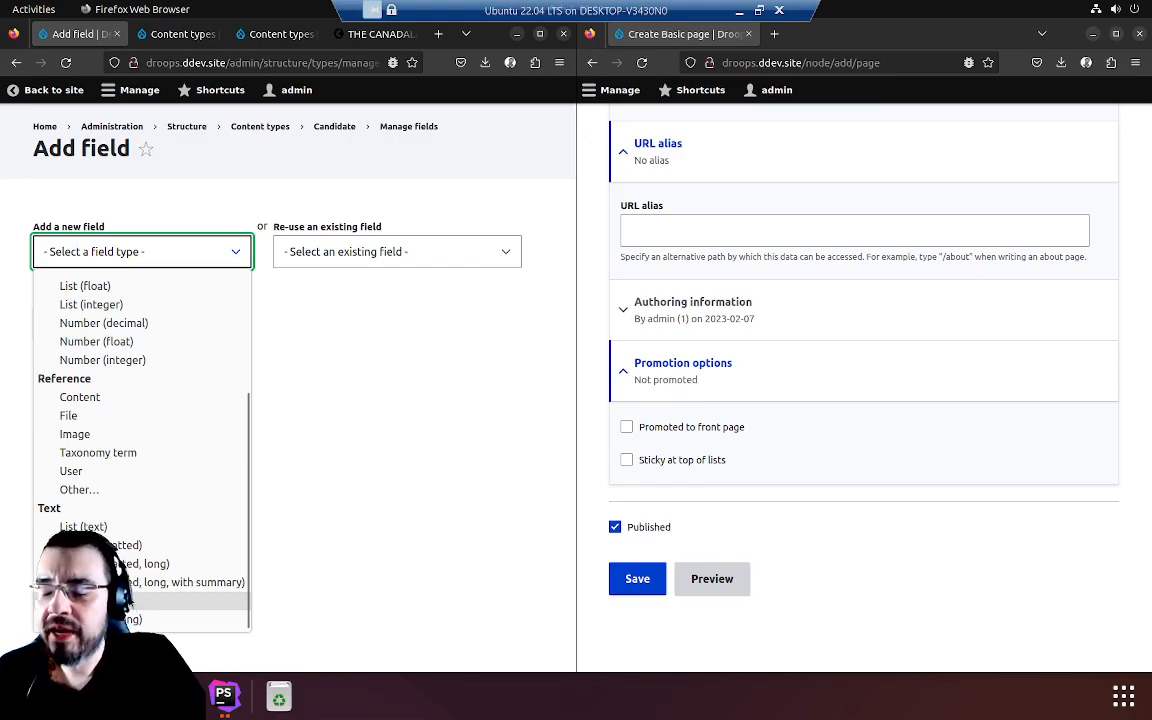
left_click(160, 563)
left_click(159, 254)
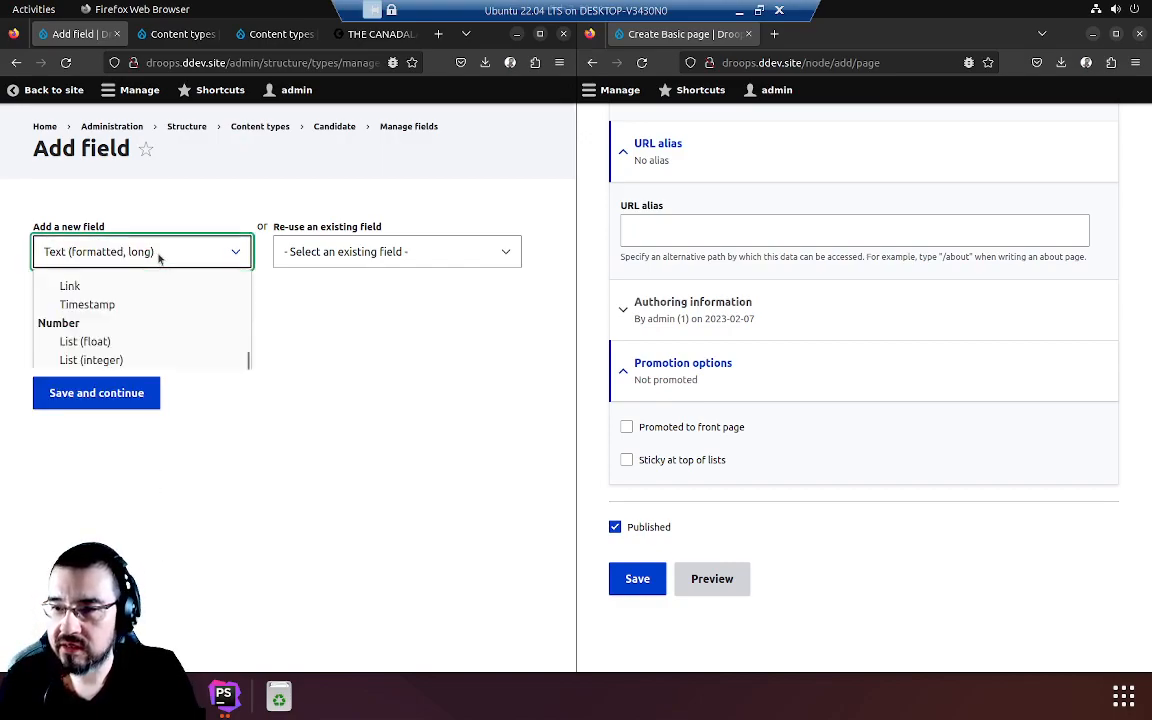
scroll(180, 460, "down", 1)
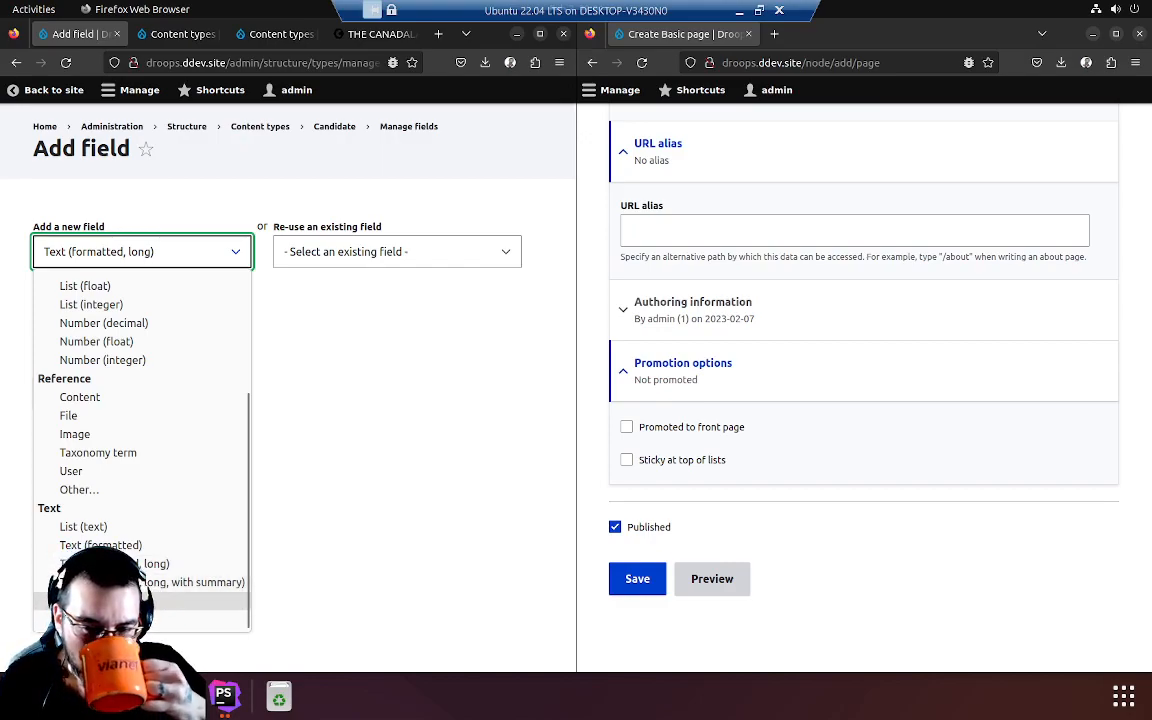
left_click(100, 600)
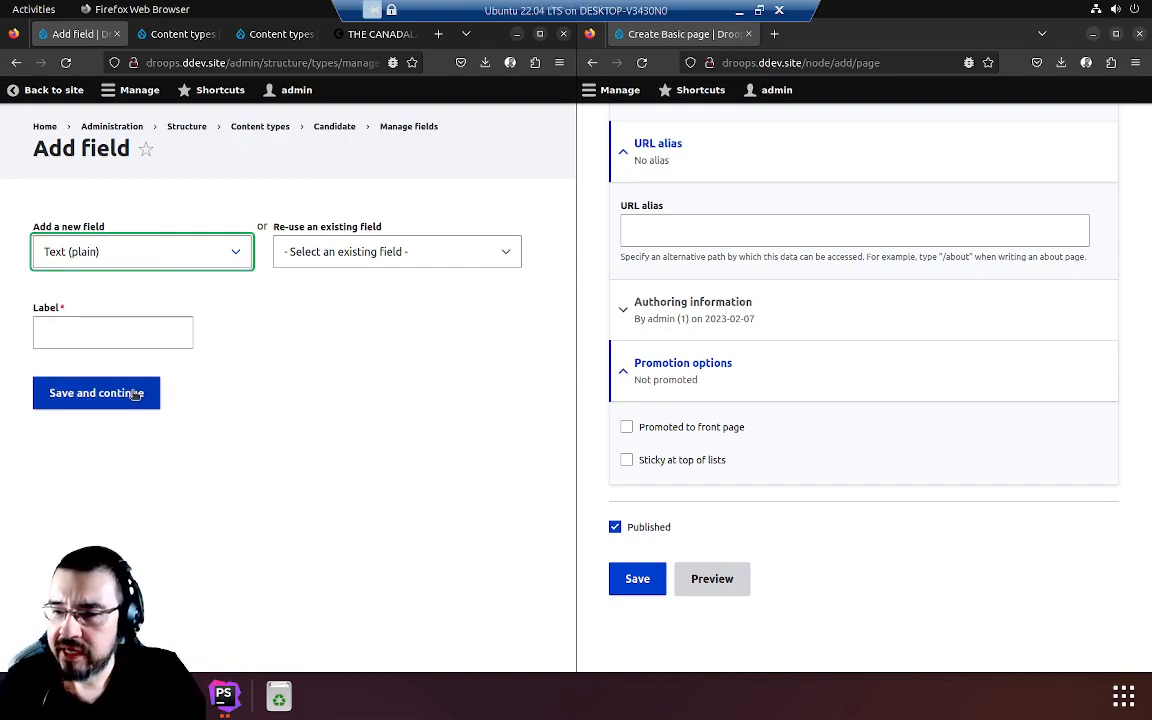
Step: Label the new field Name and continue to its field settings
left_click(104, 325)
type("Name")
left_click(97, 403)
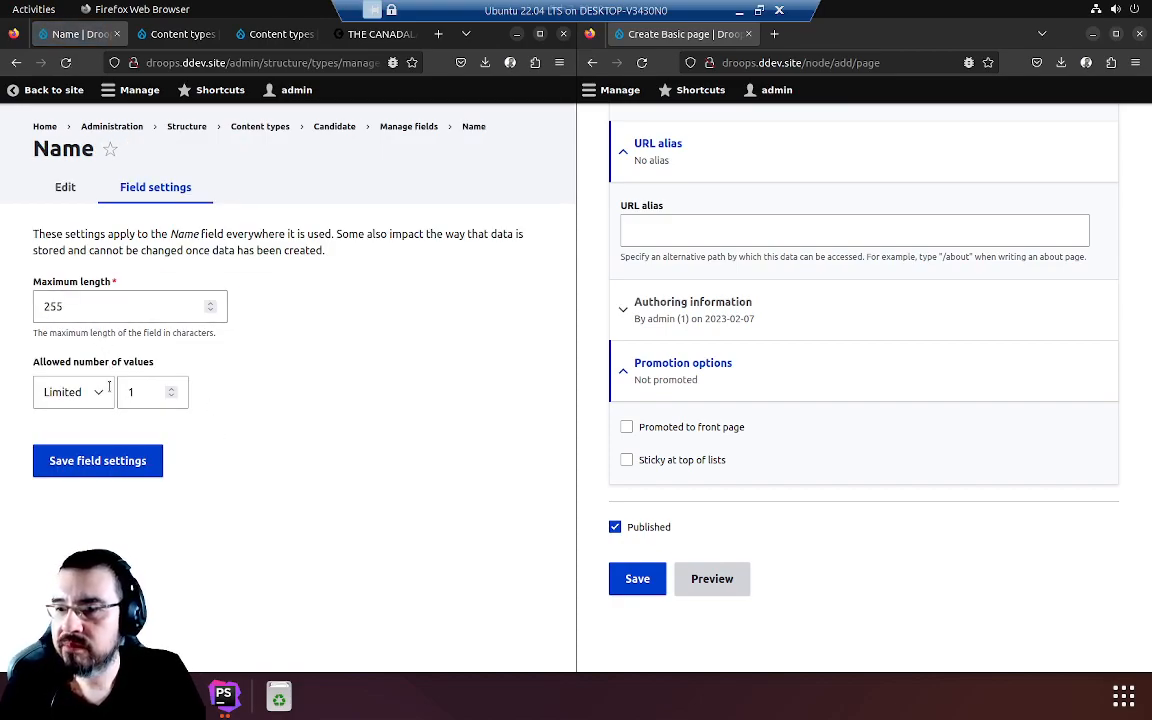
Step: Examine the maximum length and the options for the allowed number of values in the Name field's settings
left_click(81, 306)
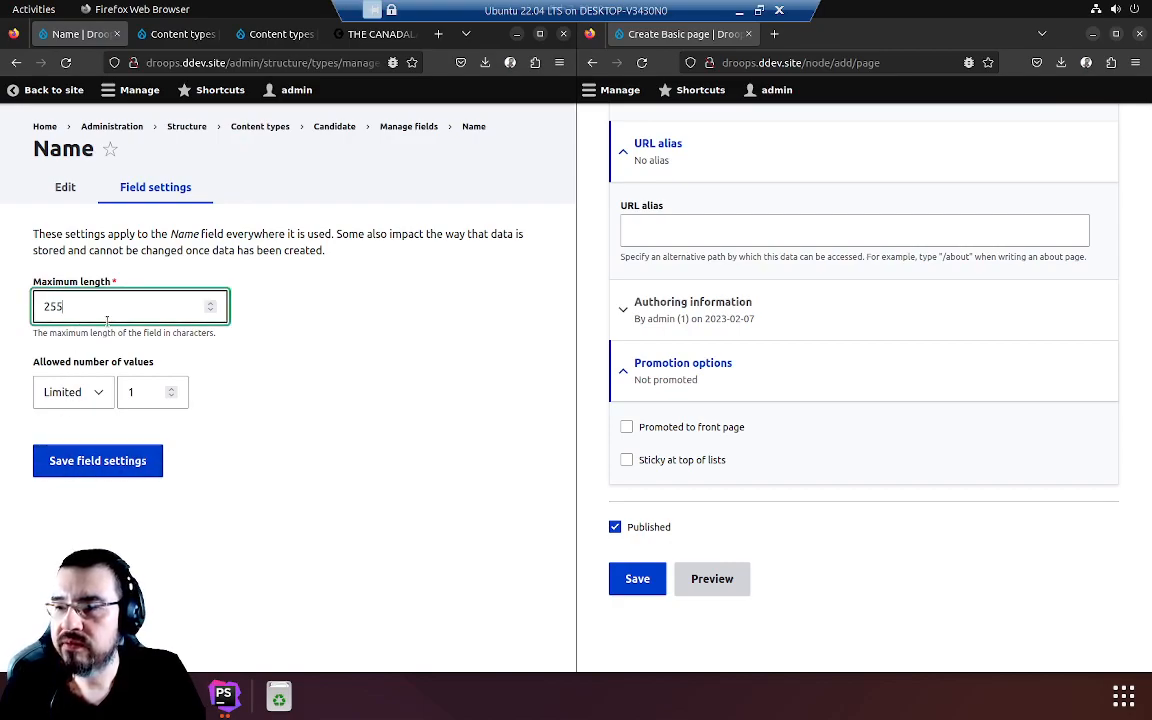
left_click_drag(116, 311, 34, 306)
left_click(92, 311)
left_click(64, 308)
left_click(72, 309)
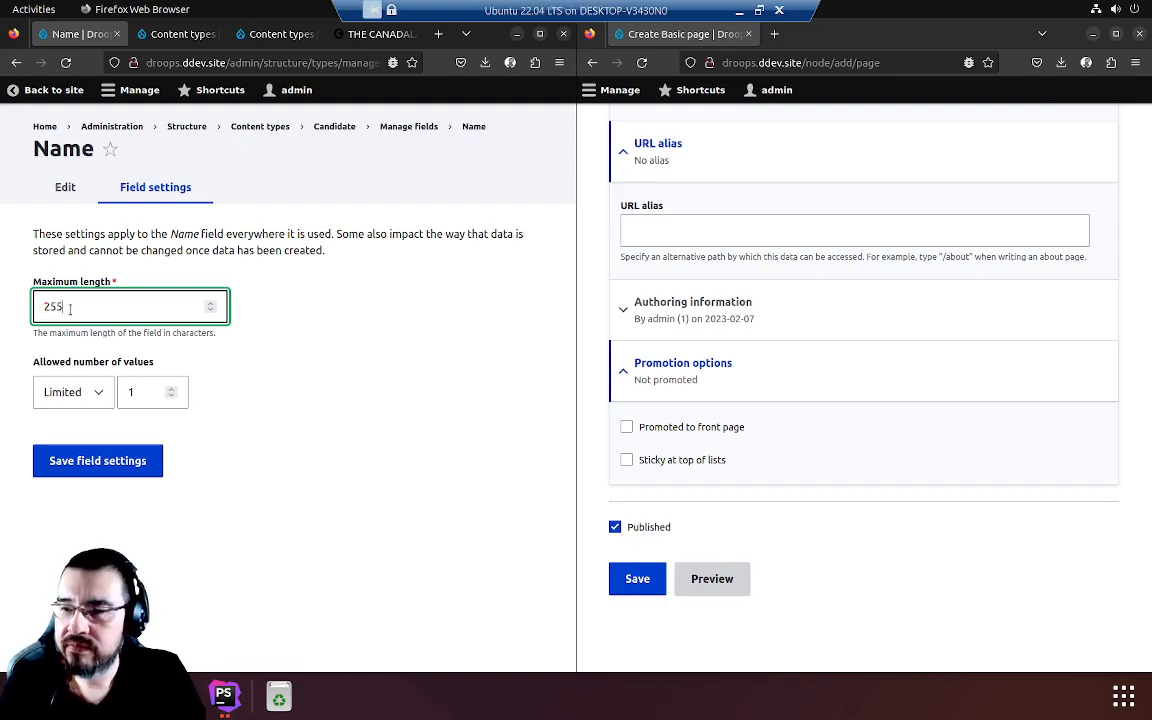
double_click(61, 306)
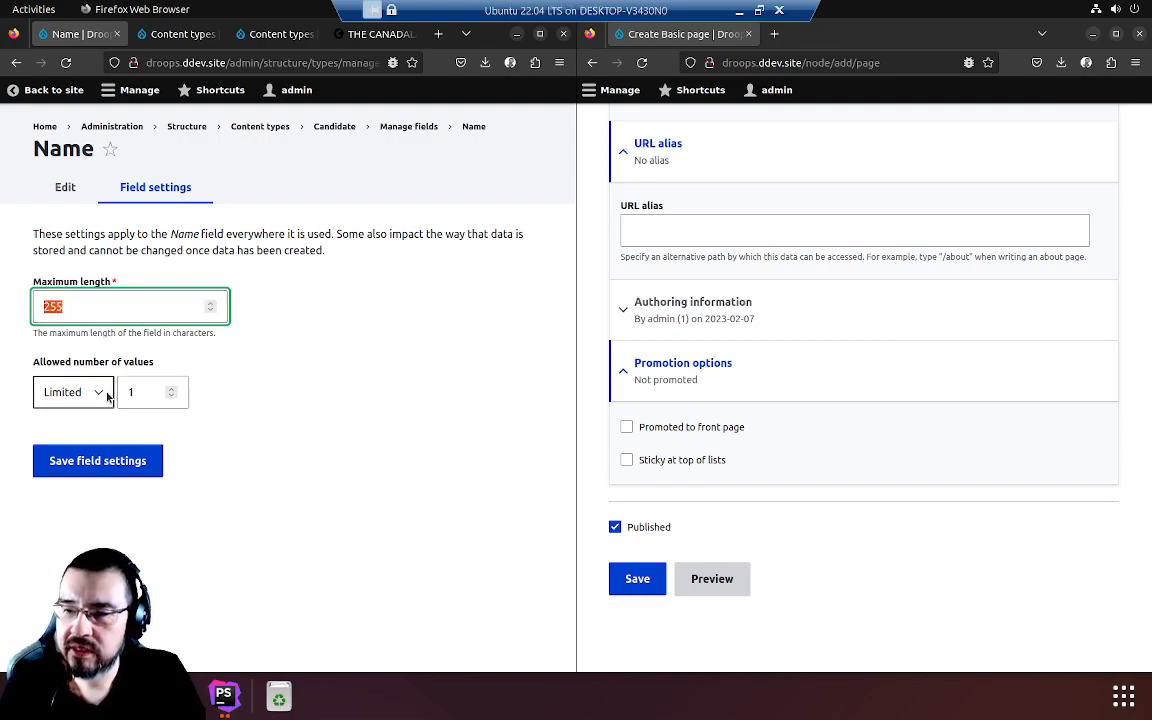
left_click(55, 392)
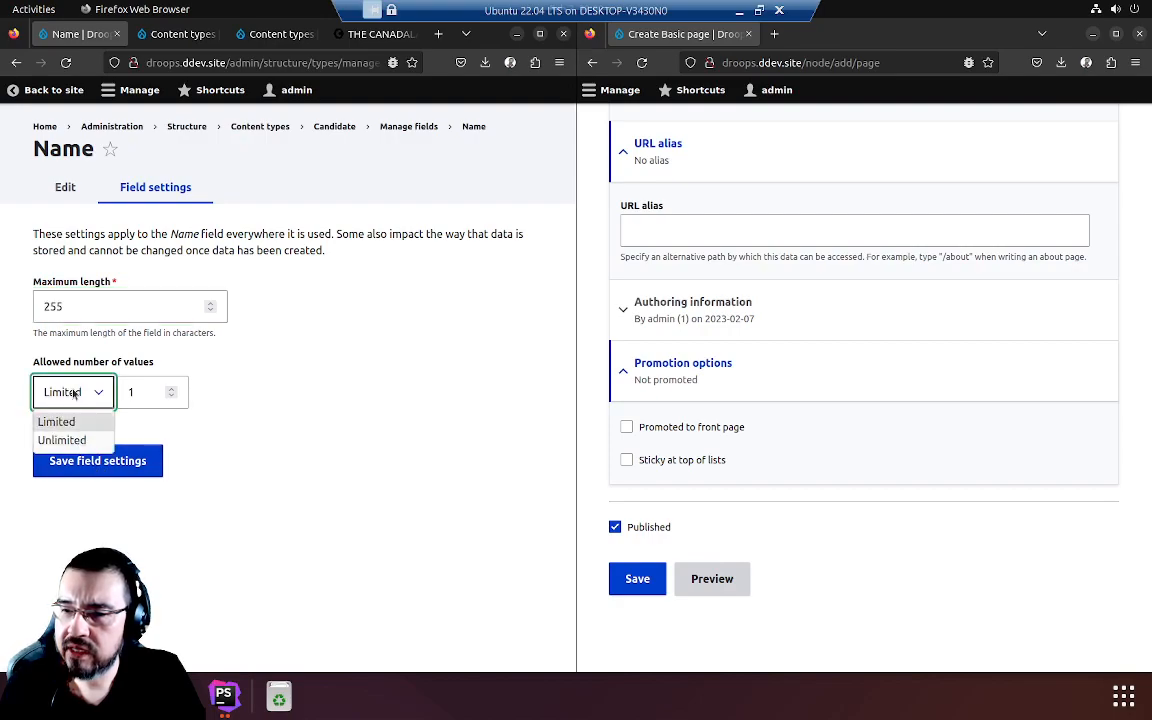
left_click(155, 360)
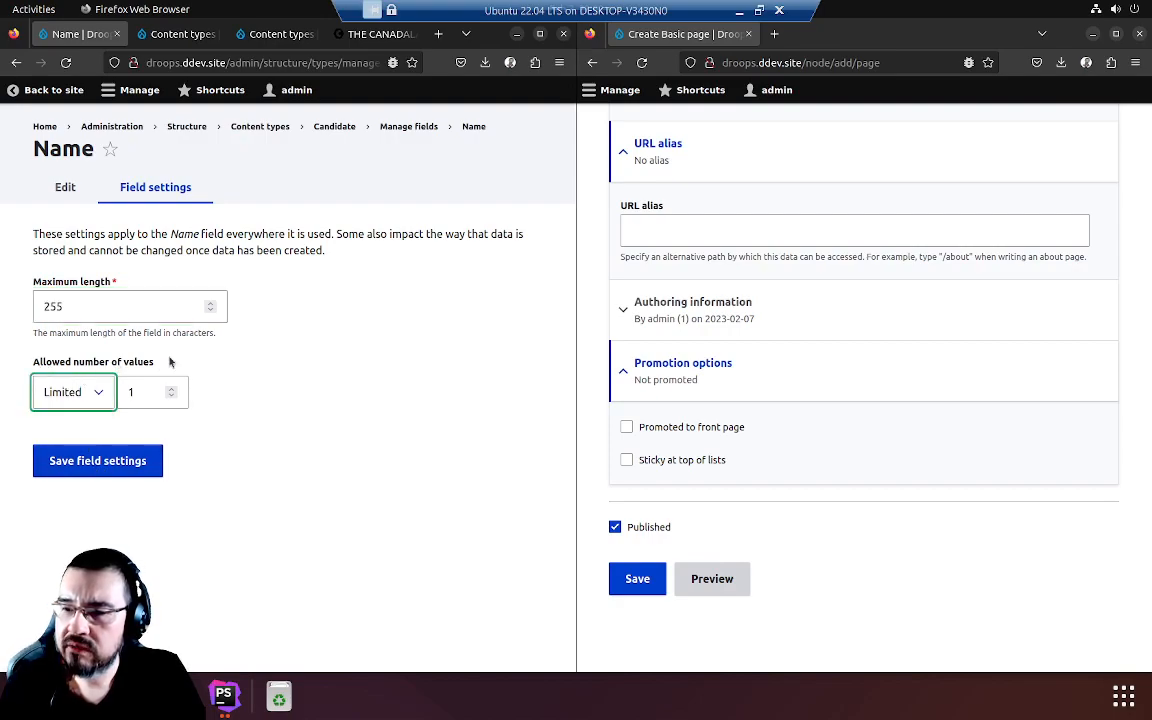
Step: Try raising the Name field's allowed number of values to 6
double_click(131, 392)
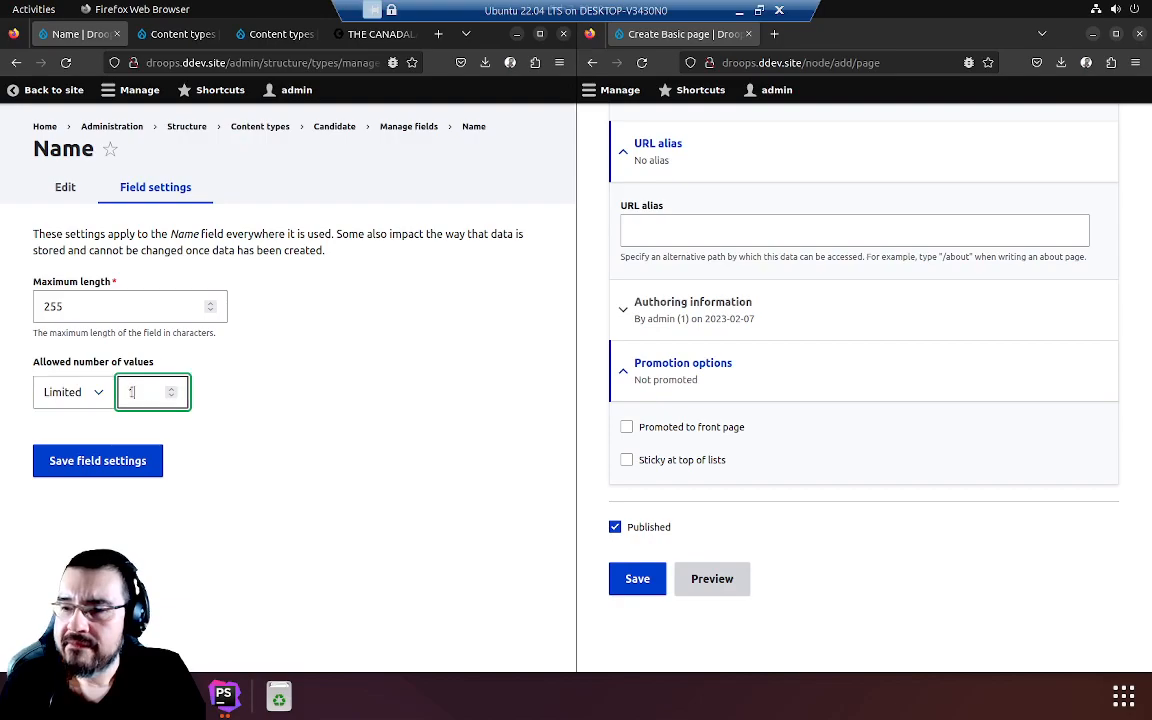
left_click(174, 396)
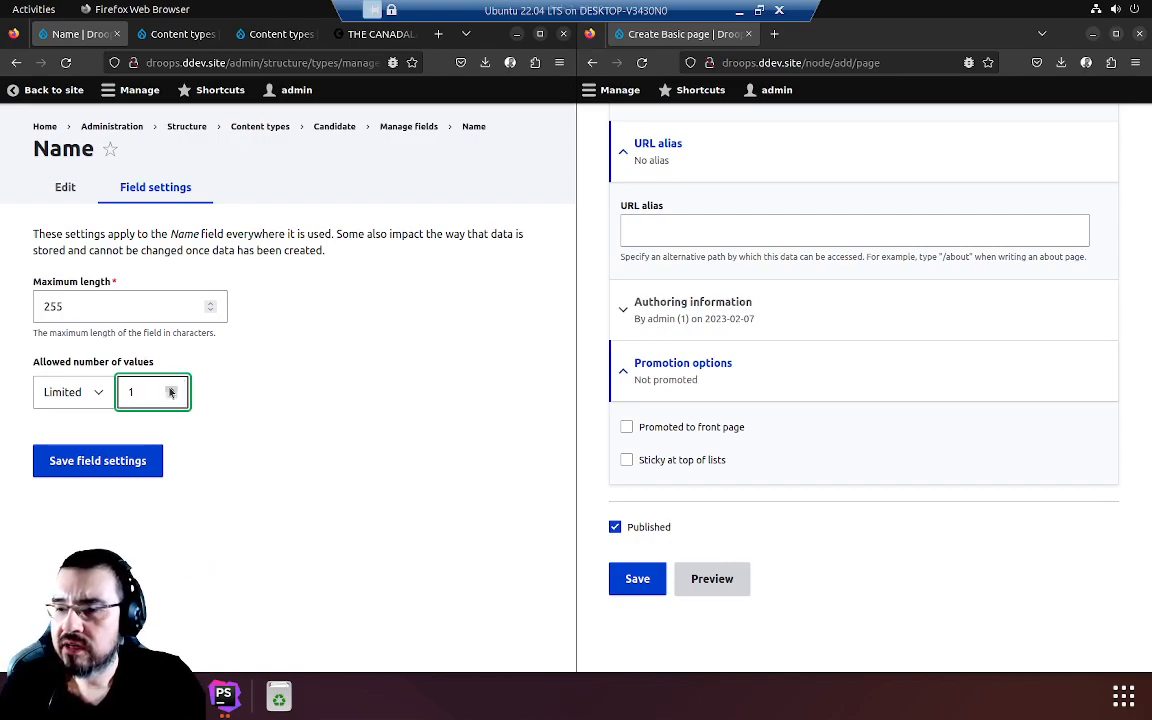
double_click(172, 390)
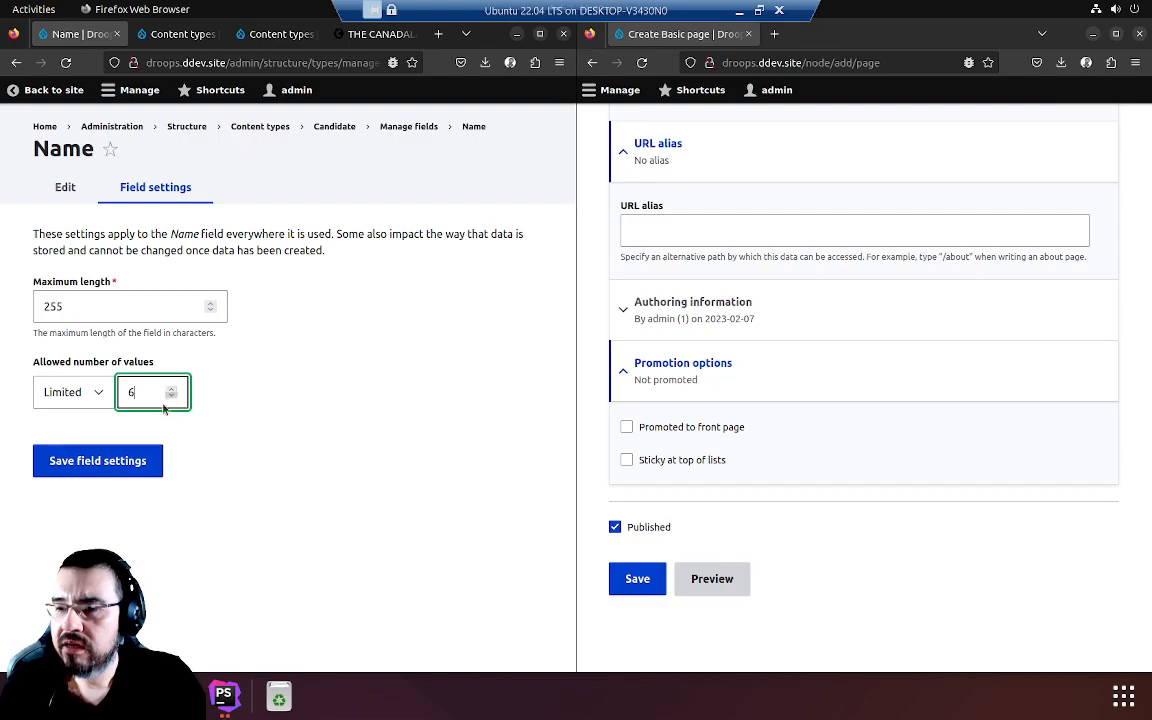
left_click(100, 395)
left_click(98, 395)
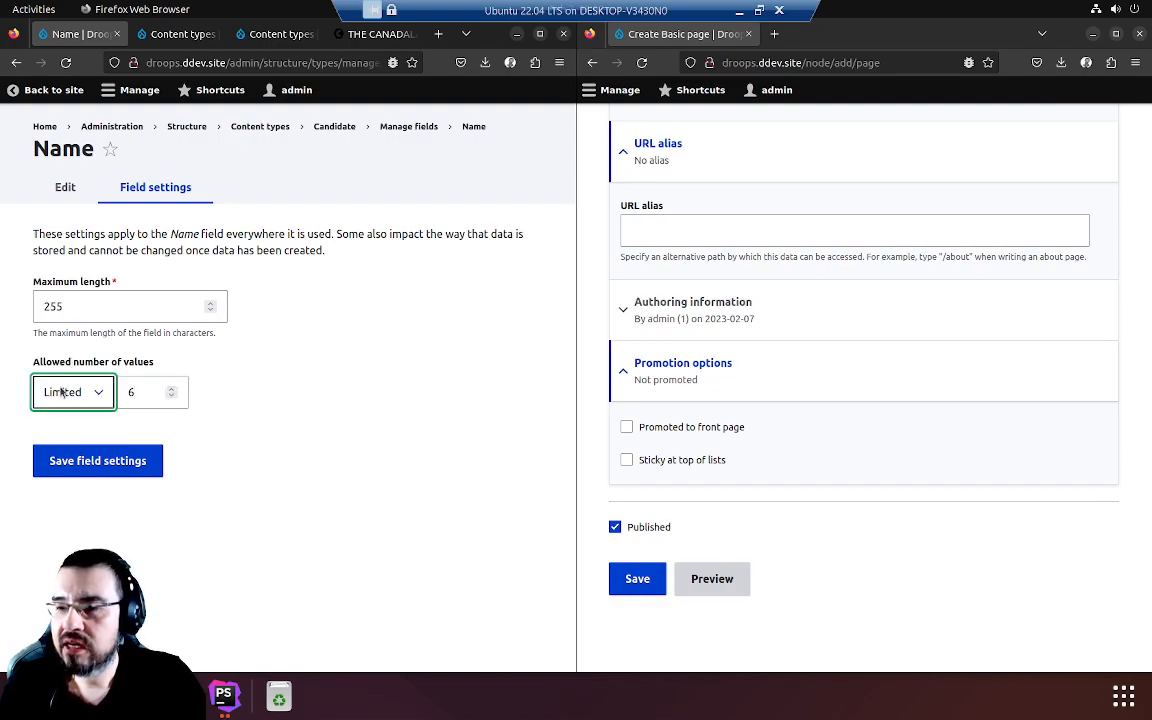
Step: Try Unlimited as the Name field's allowed number of values and switch back to Limited
left_click(73, 392)
left_click(58, 439)
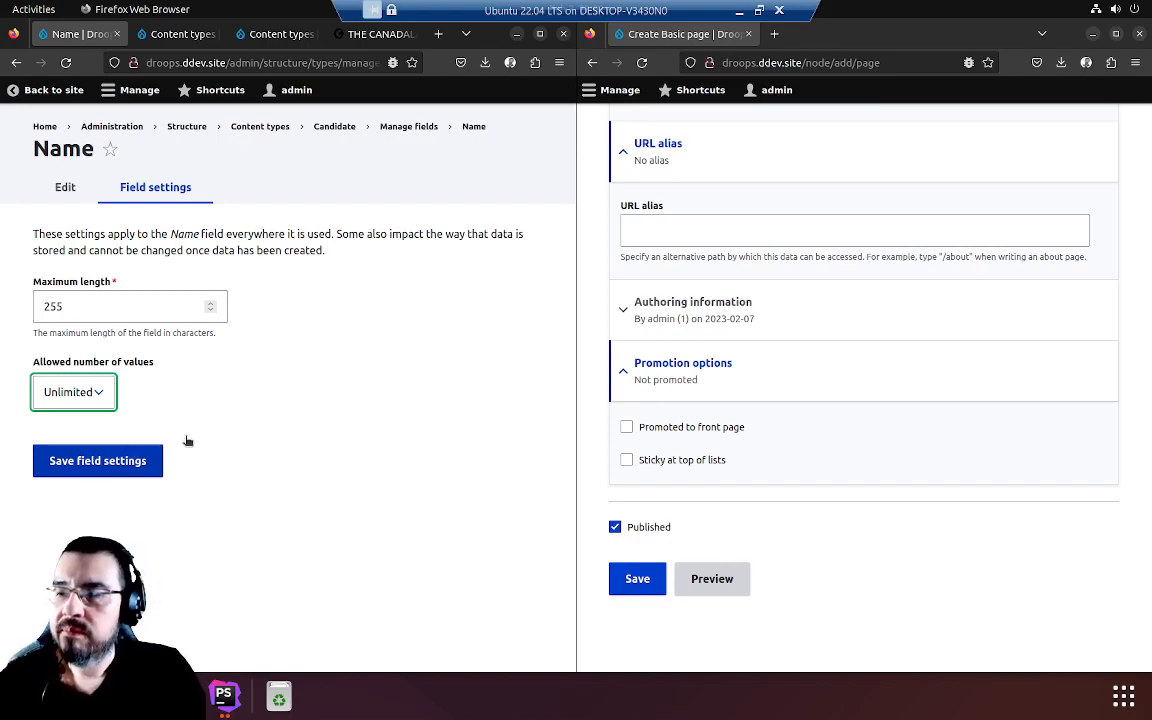
left_click(89, 393)
left_click(57, 424)
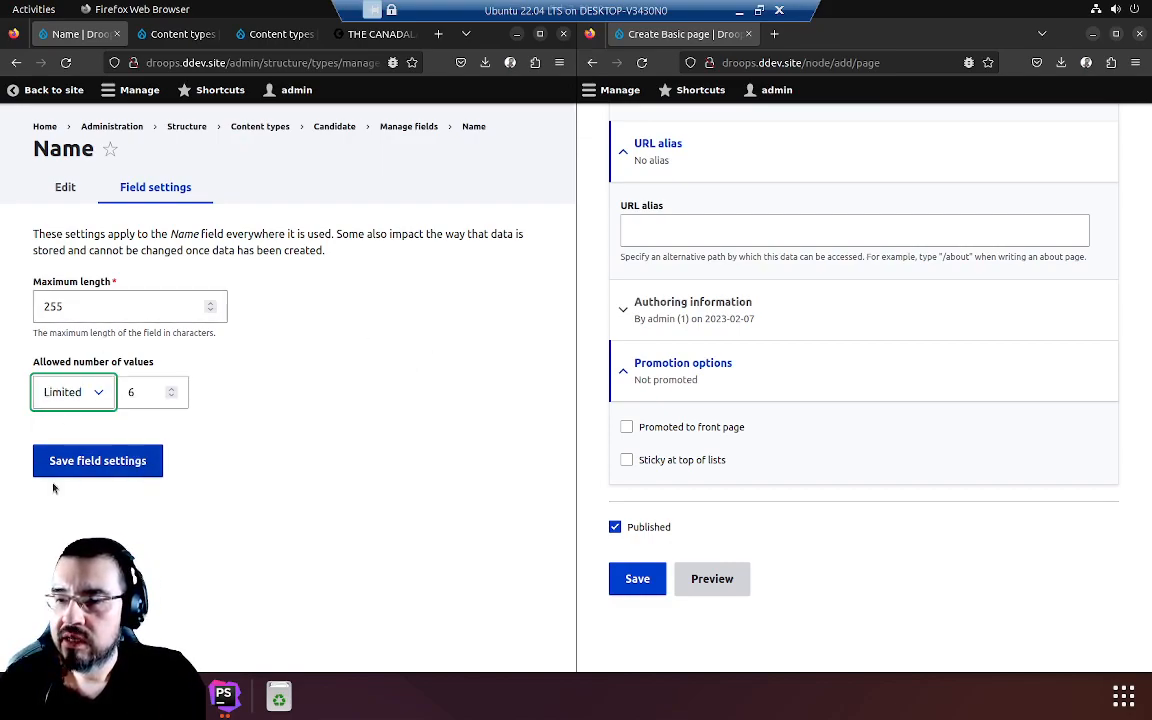
Step: Set the Name field's allowed number of values to 1 and save the field settings
double_click(135, 392)
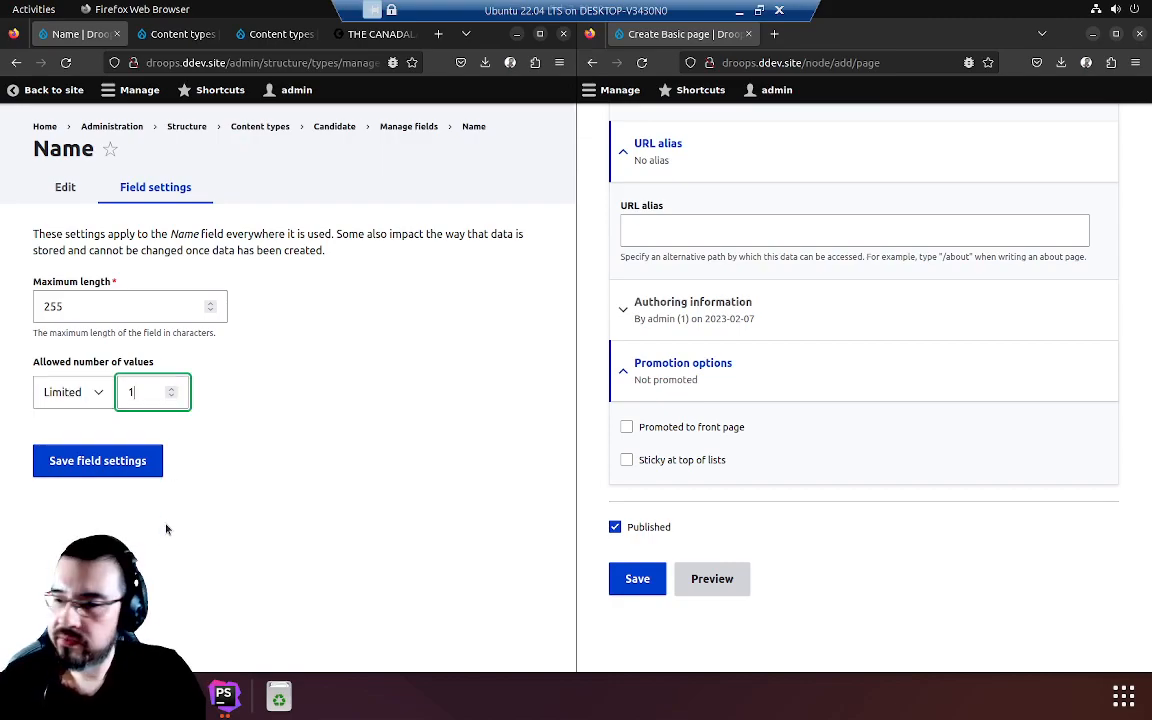
left_click(100, 466)
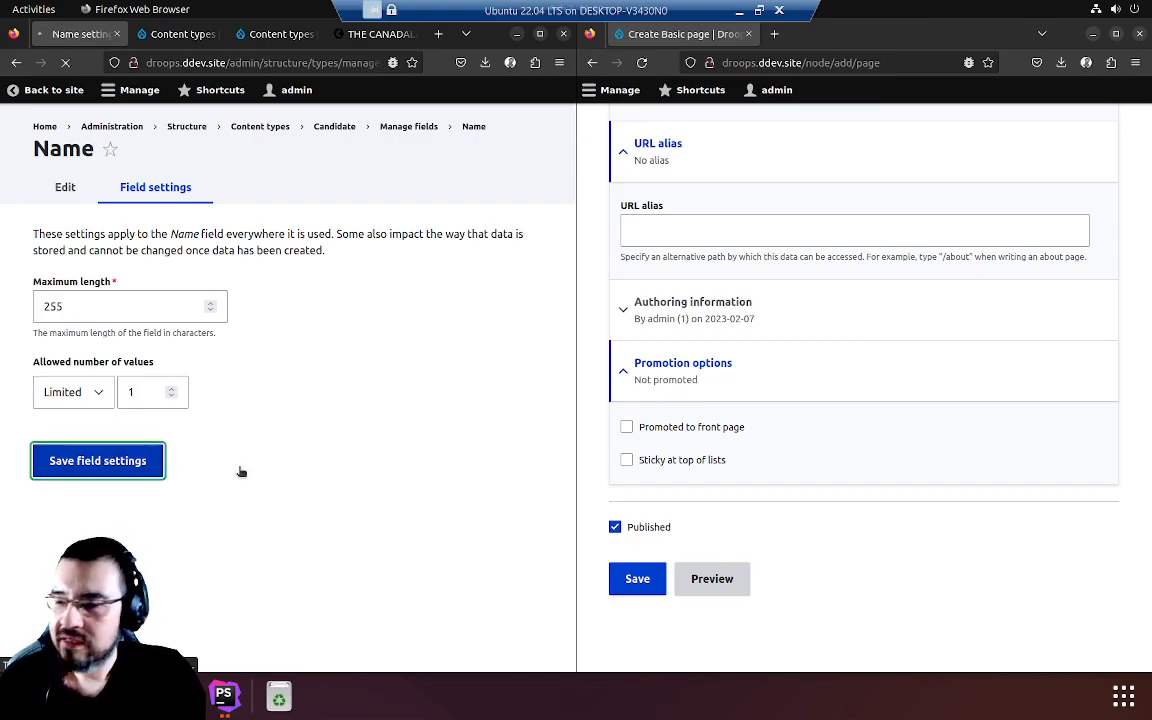
Step: Compare the Name field's label and help text settings with the fields at the start of the Create Basic page form
left_click(327, 362)
left_click(223, 438)
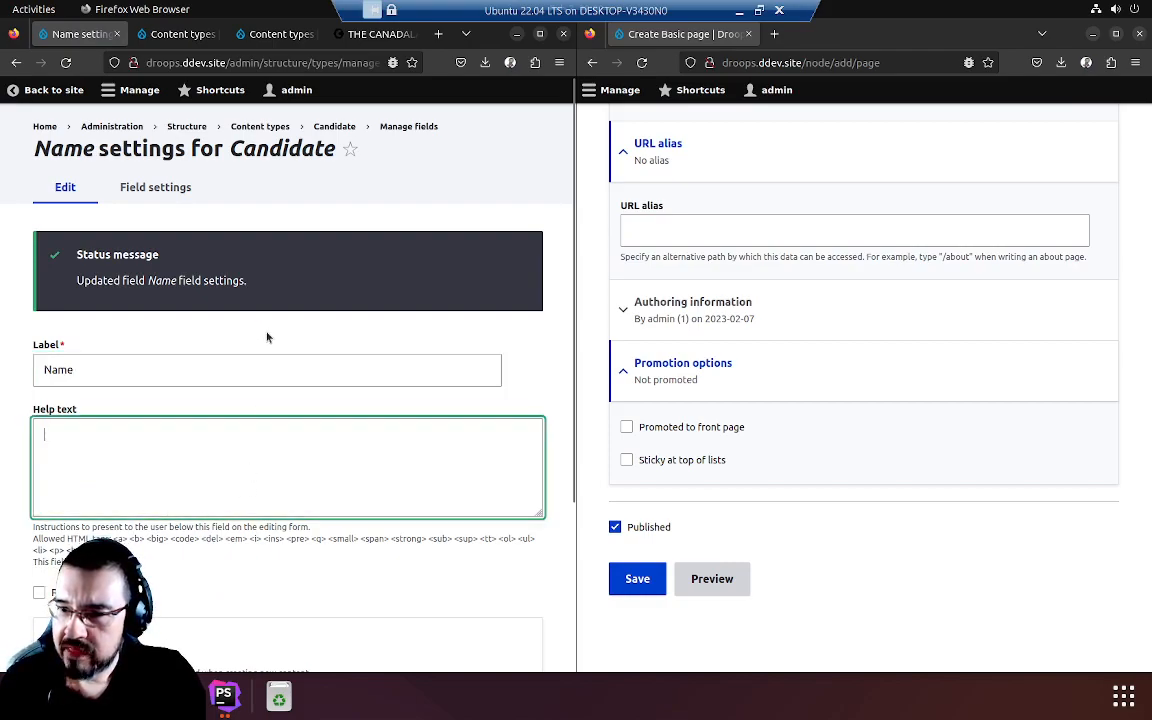
left_click(96, 370)
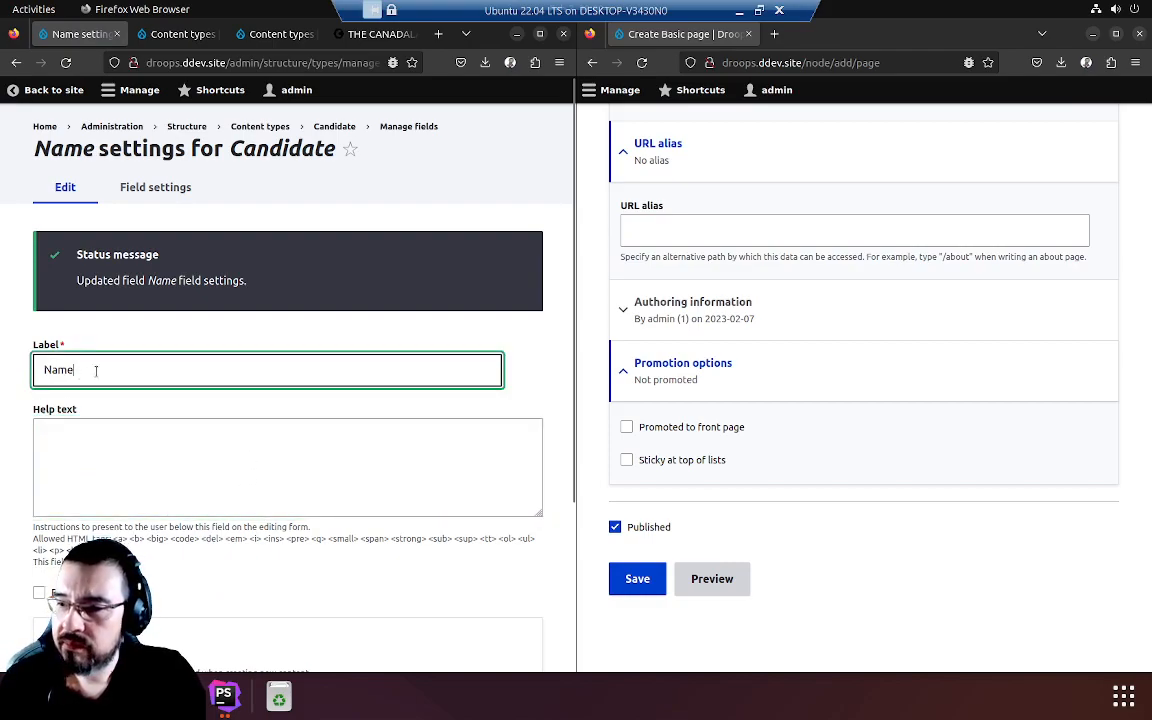
left_click(280, 367)
scroll(817, 262, "up", 5)
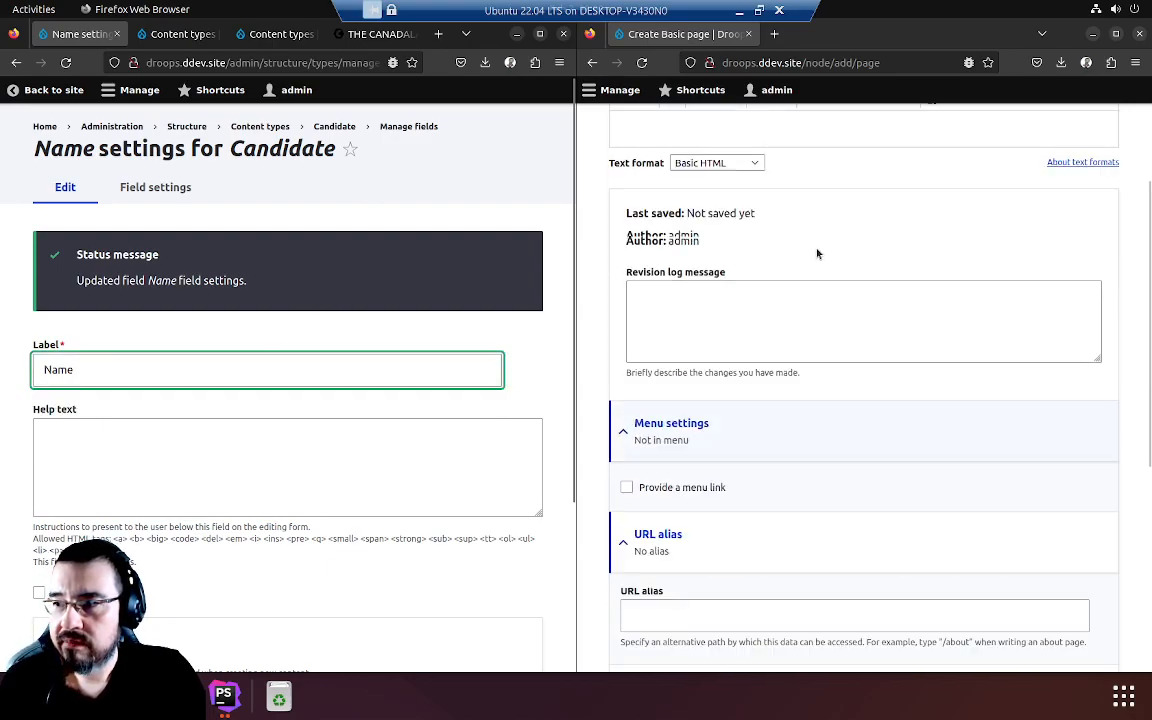
scroll(817, 261, "up", 3)
left_click(706, 275)
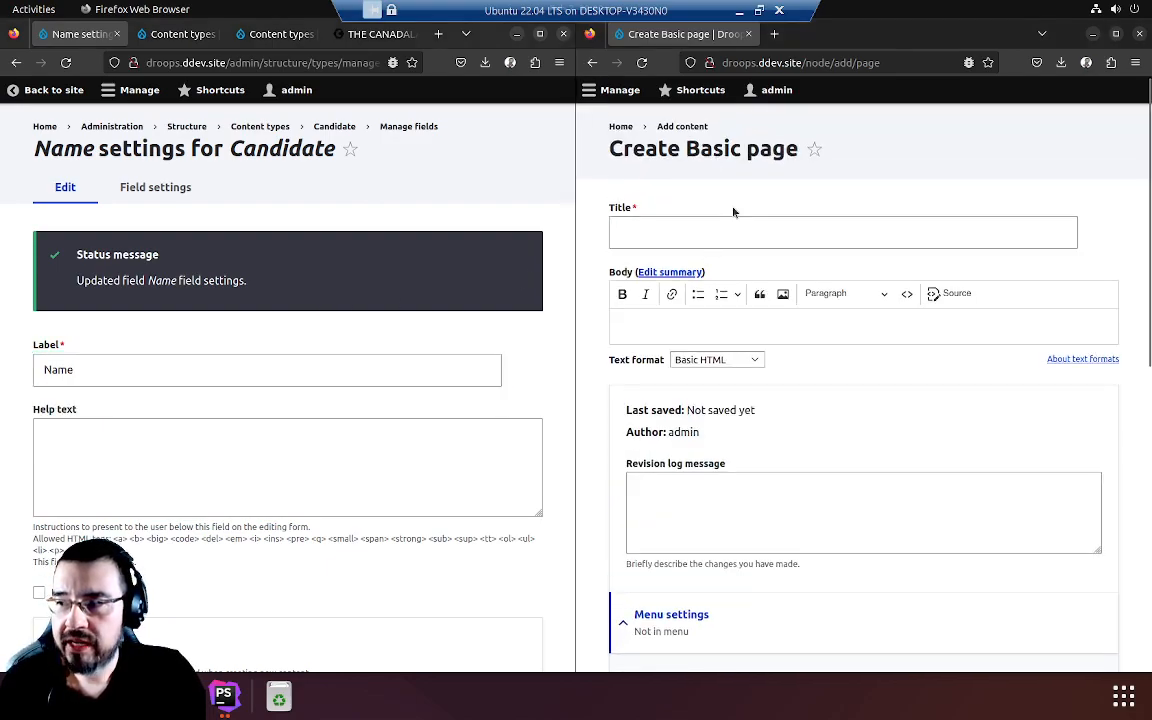
Step: Enter "This is the candidates name" as the Name field's help text
left_click(118, 452)
scroll(250, 418, "down", 2)
scroll(250, 418, "down", 2)
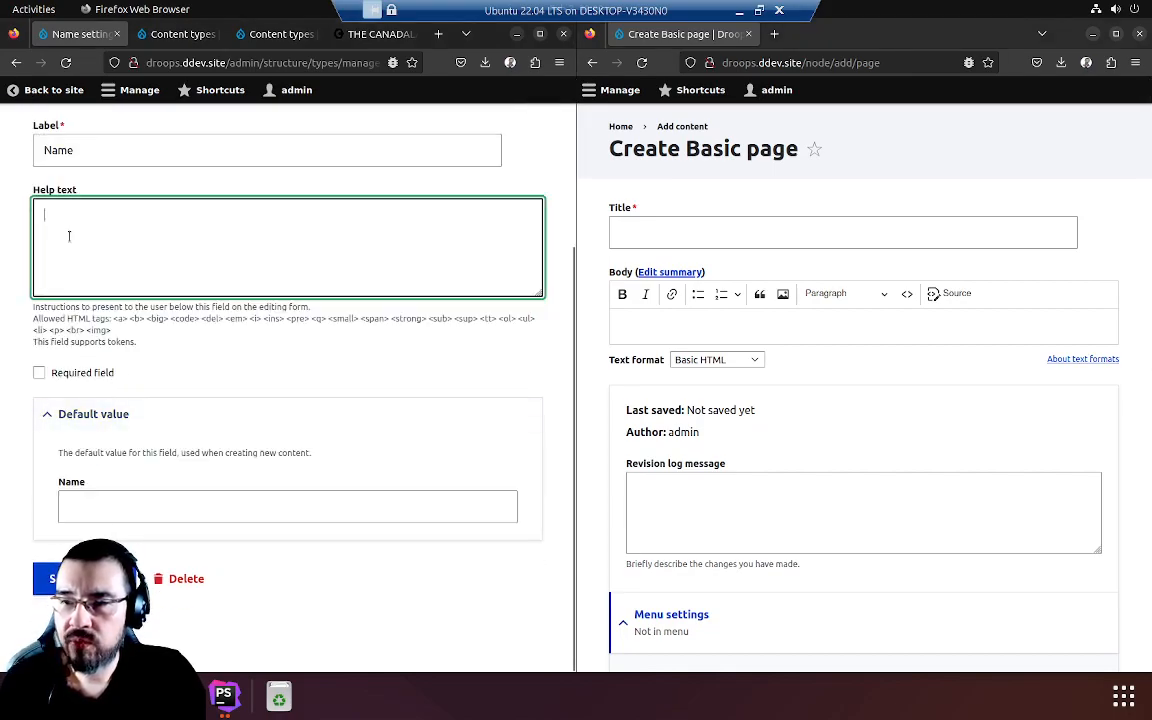
type("This is ")
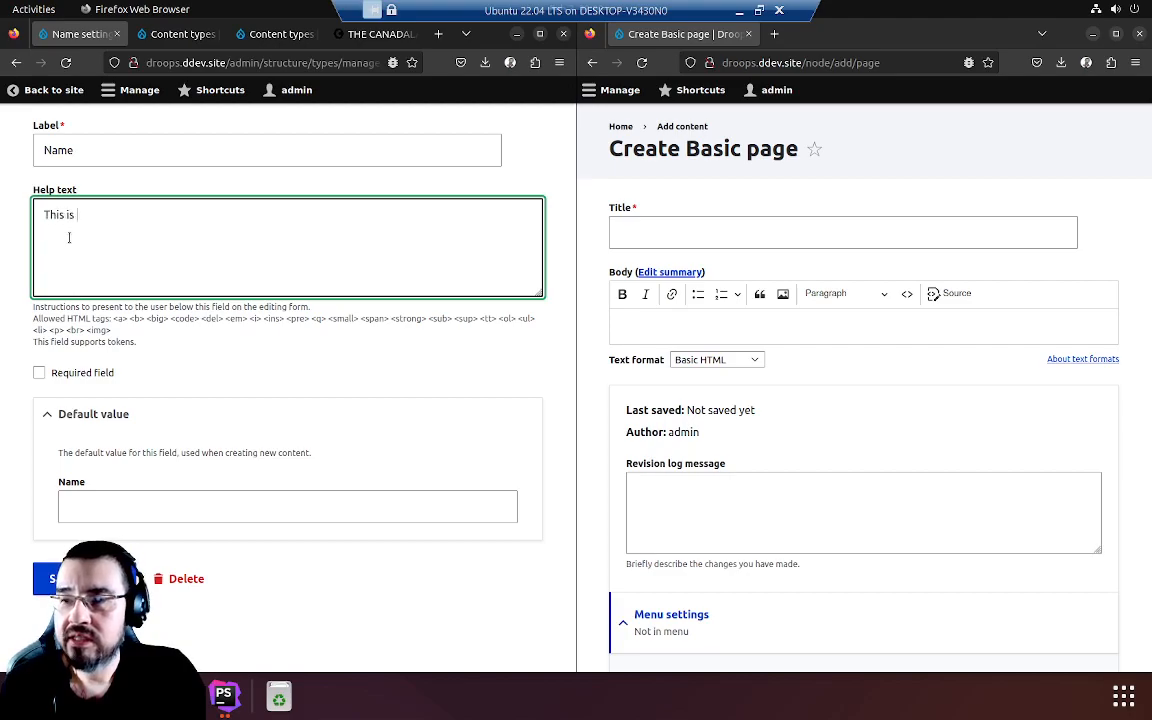
type("the candiates name")
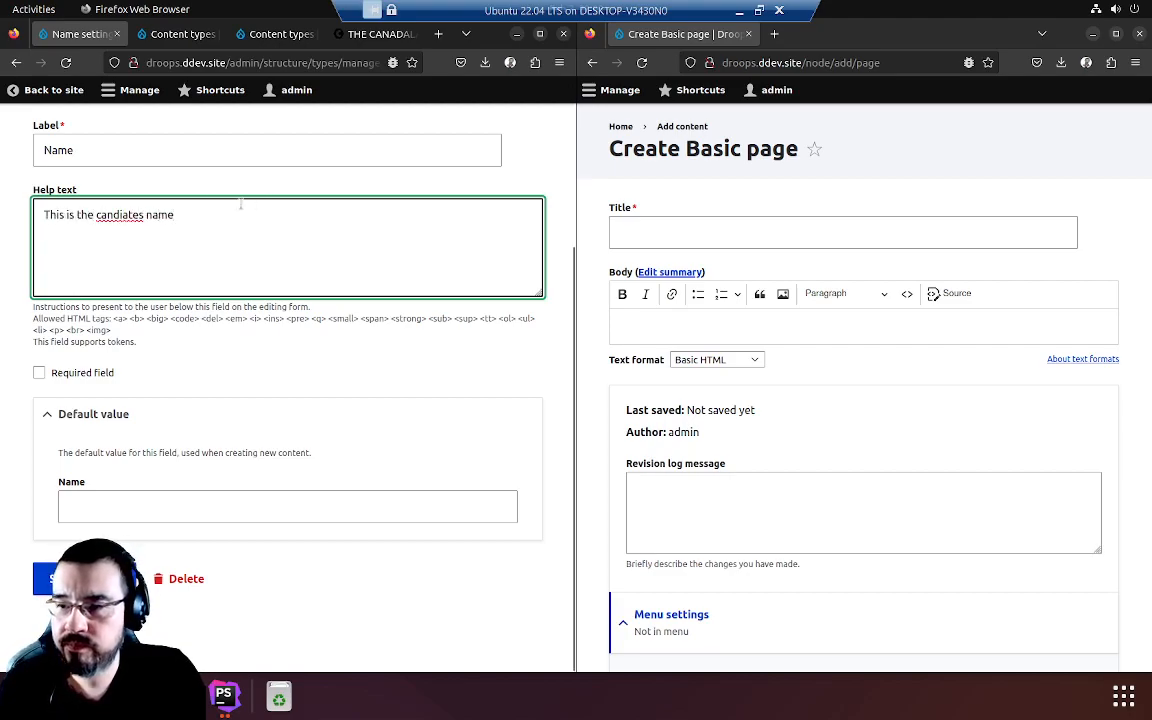
left_click(124, 214)
type("d")
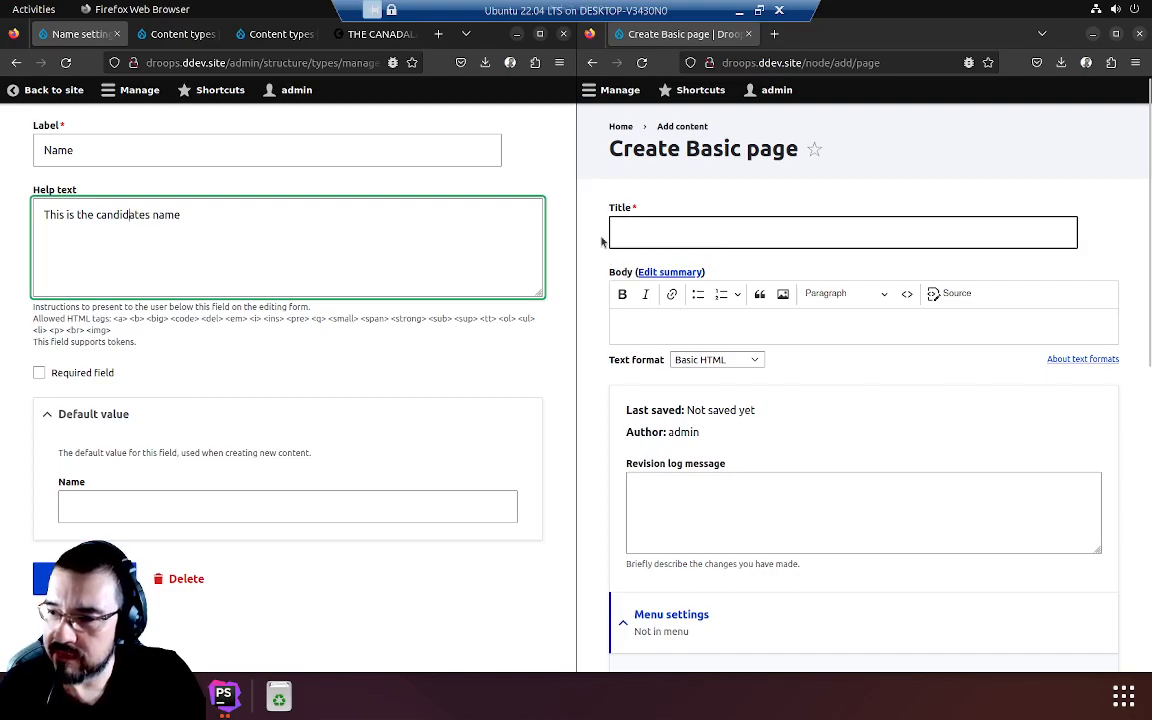
Step: Make the Name field required and save its settings
left_click(68, 377)
left_click(68, 377)
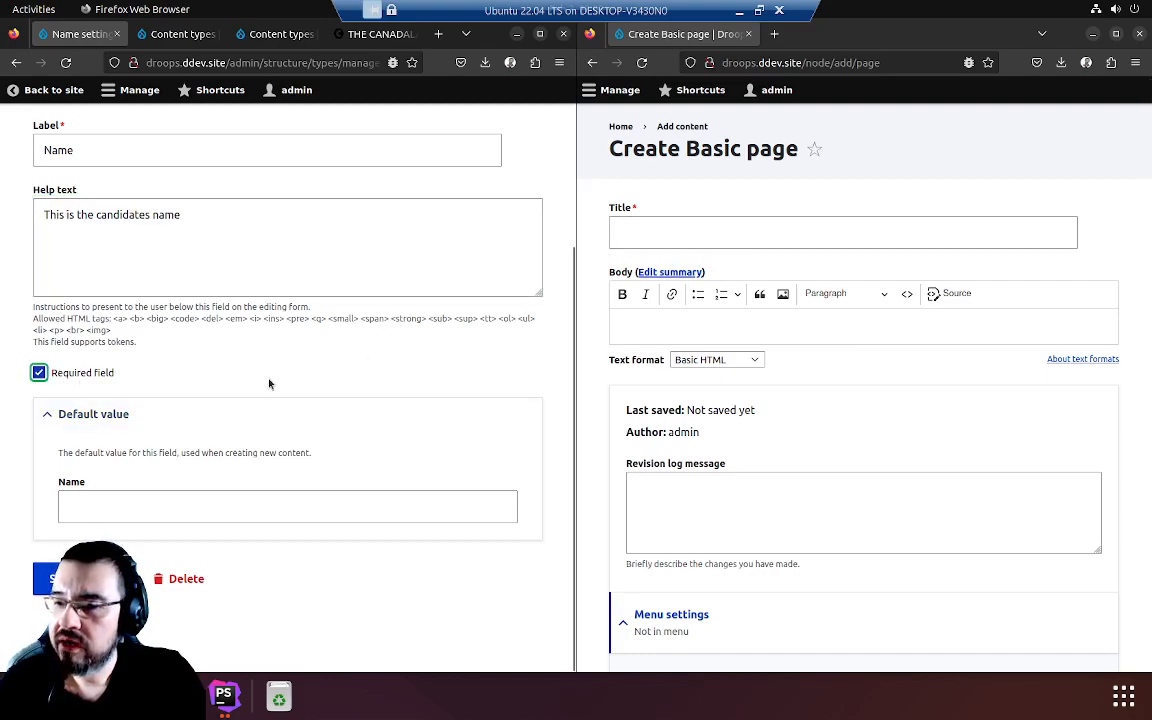
left_click(70, 578)
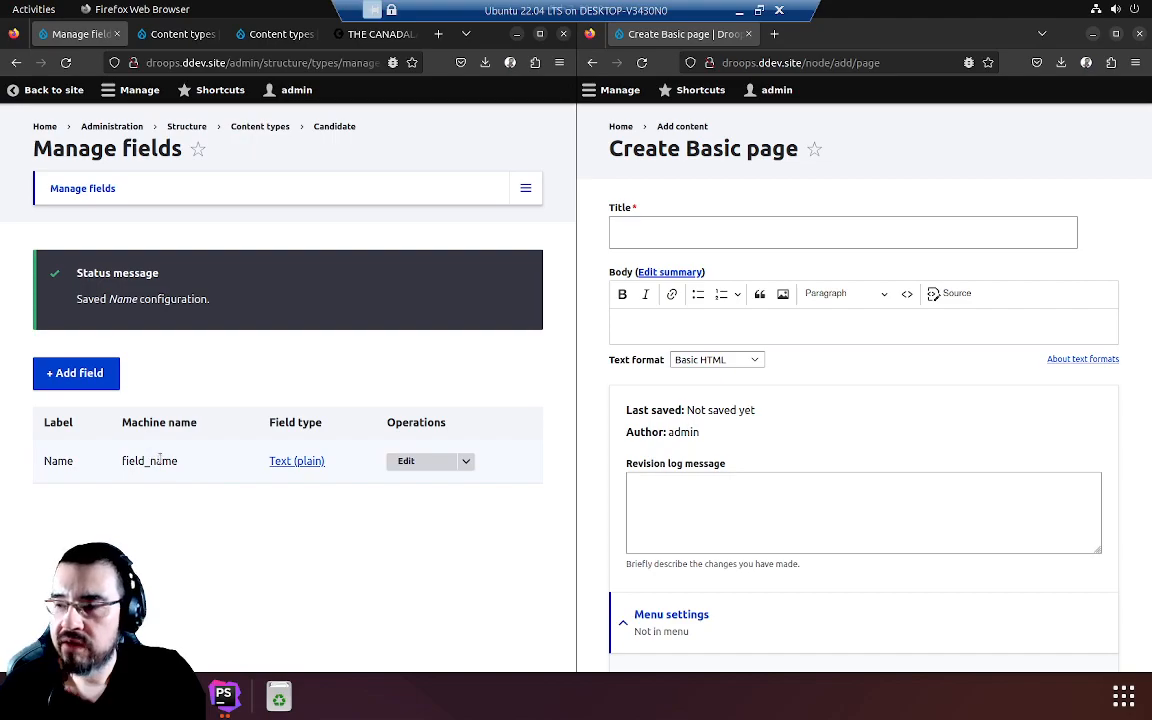
Step: Start adding another field to the Candidate content type and check the available new field types and the existing fields for re-use
left_click(88, 372)
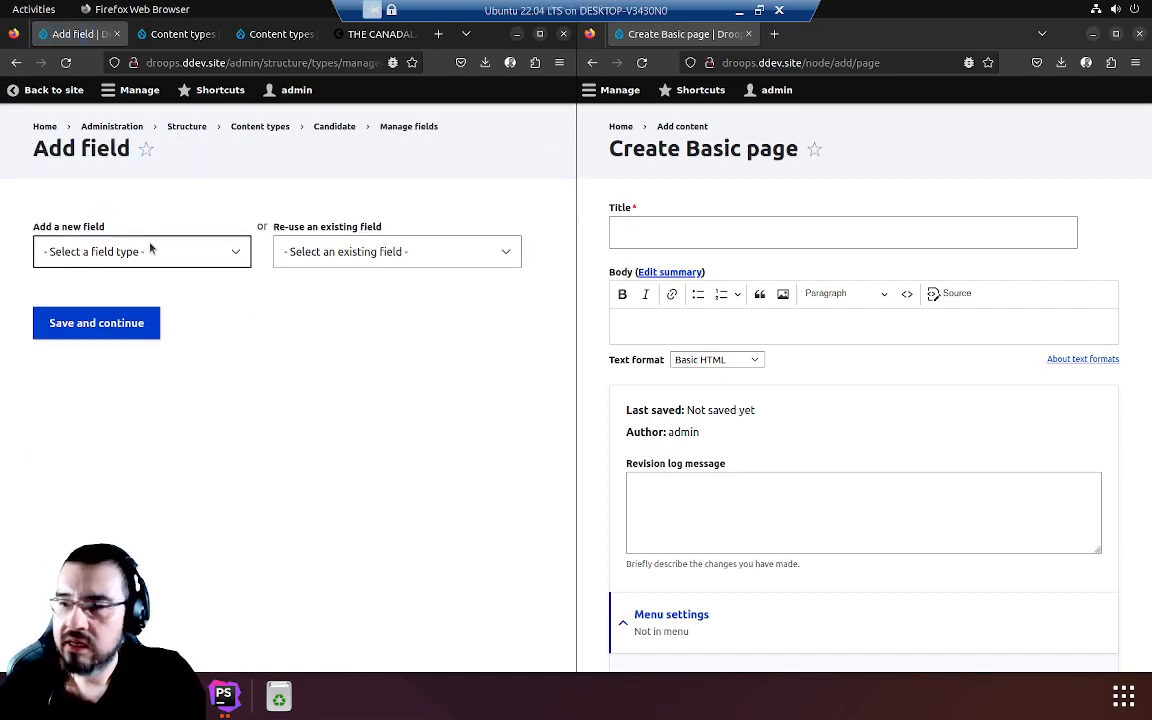
left_click(150, 251)
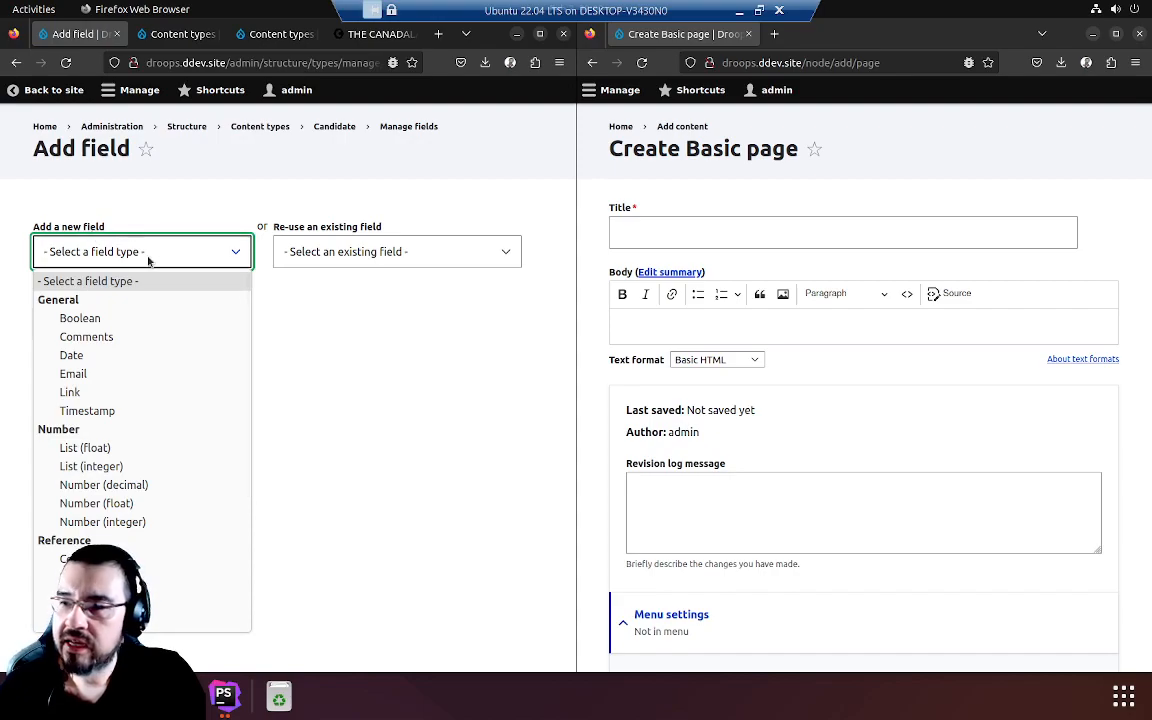
left_click(147, 256)
left_click(397, 263)
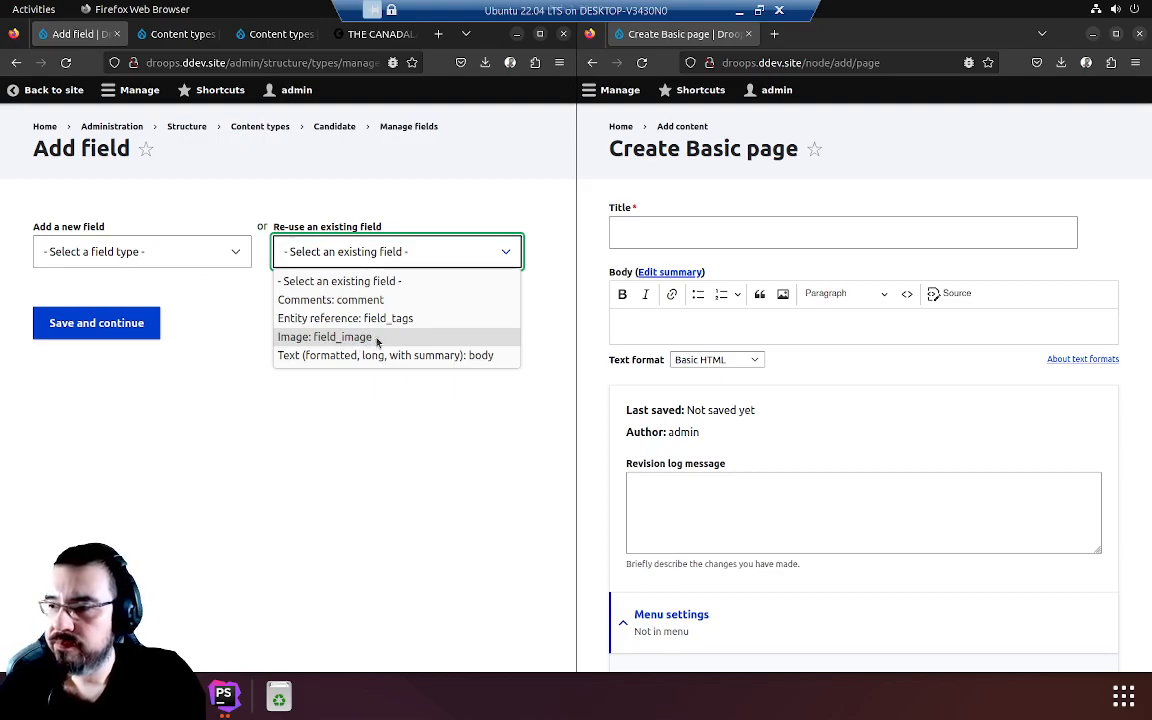
left_click(240, 289)
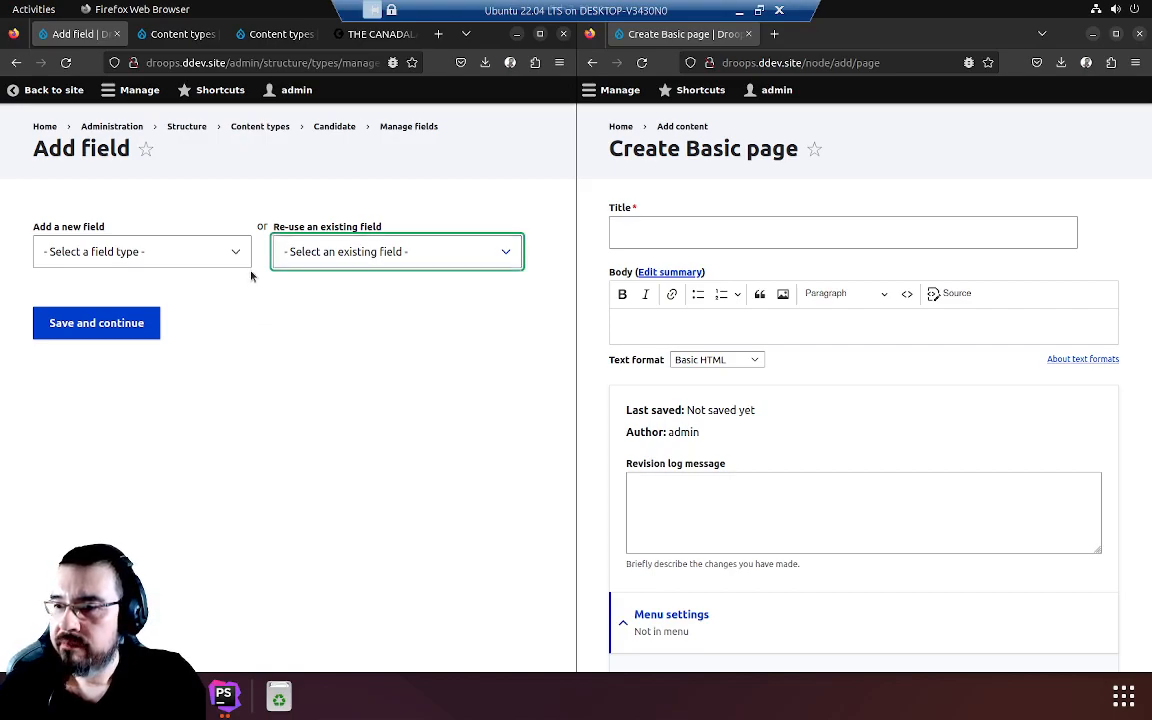
Step: Choose Image as the new field's type and label it "Image"
left_click(195, 248)
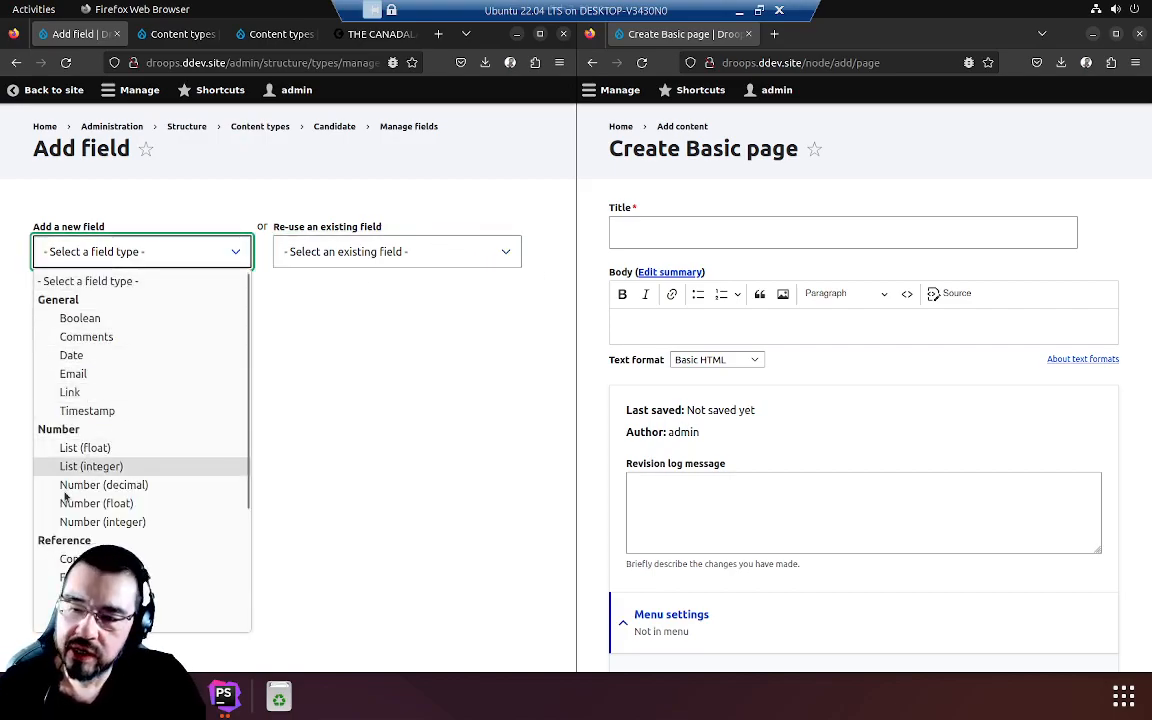
left_click(75, 596)
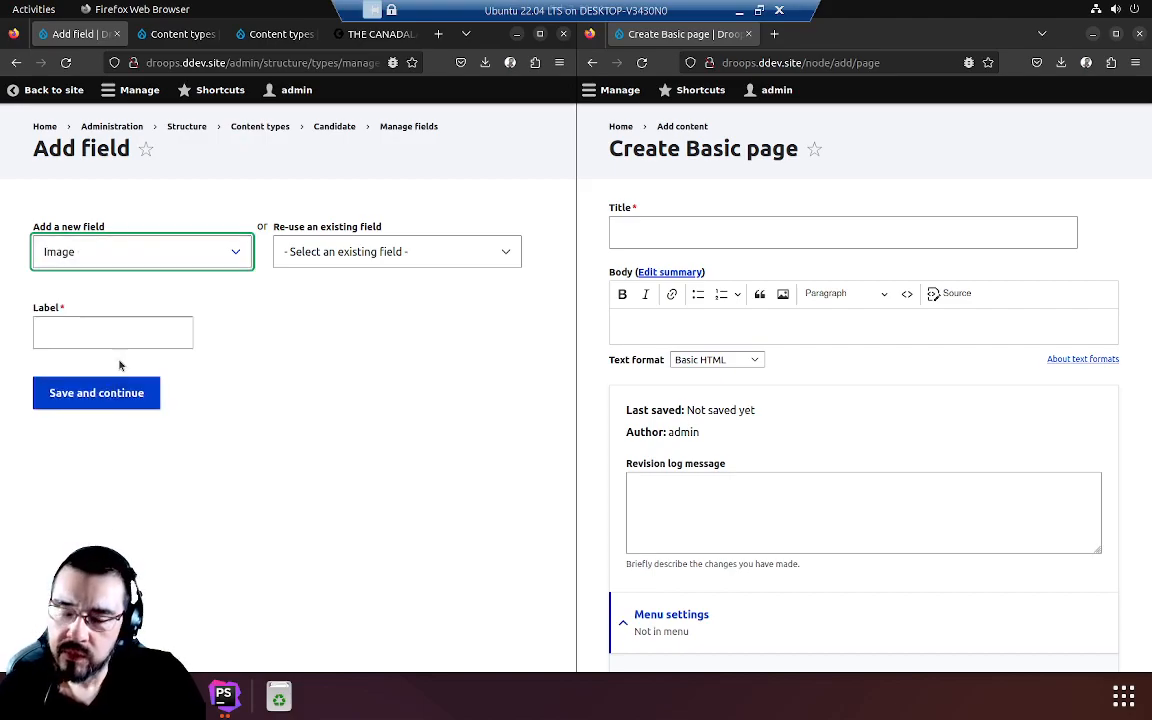
left_click(128, 254)
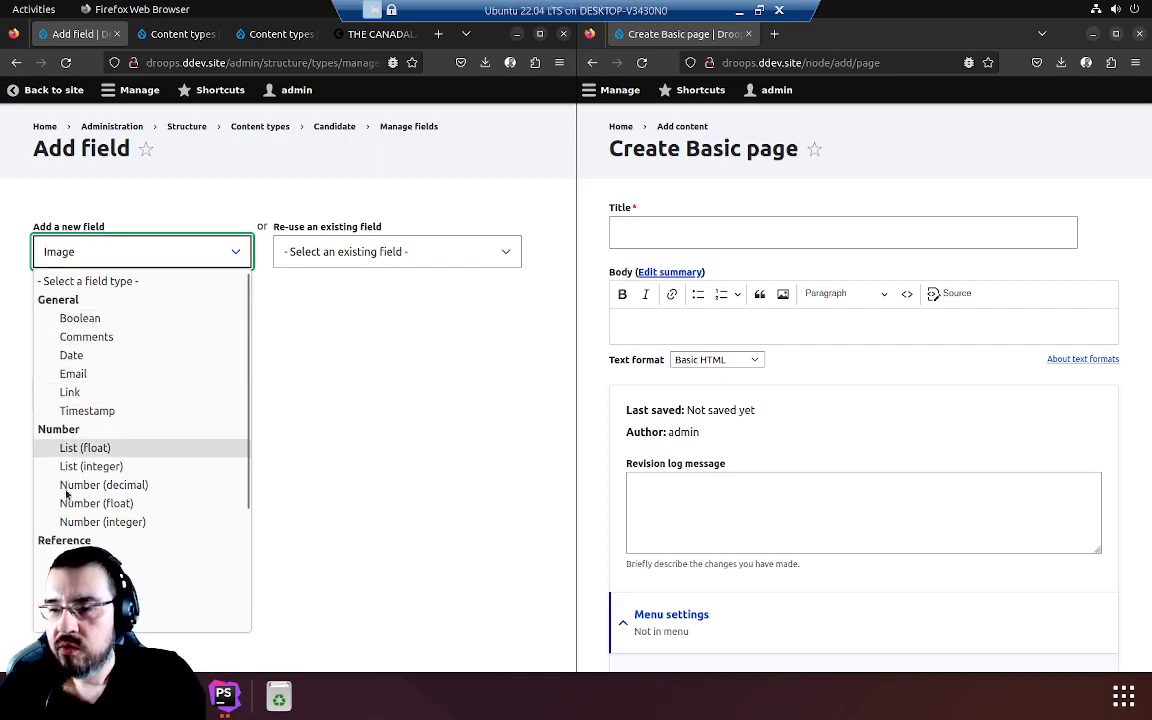
scroll(64, 470, "down", 3)
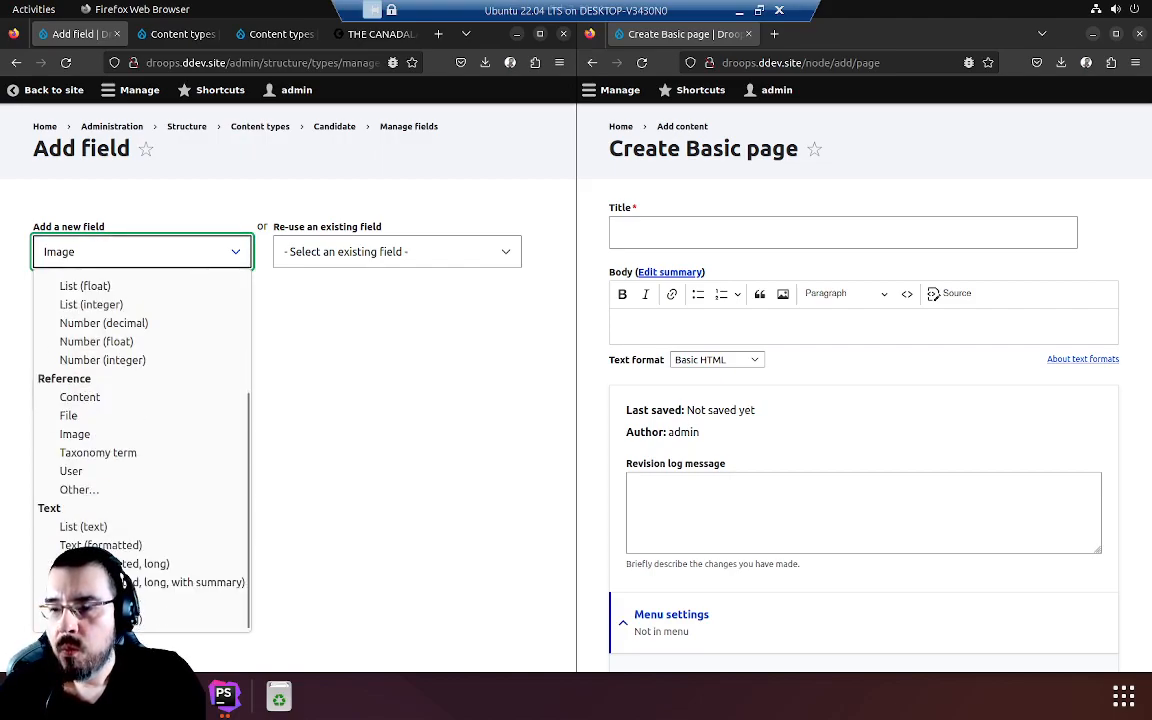
left_click(116, 436)
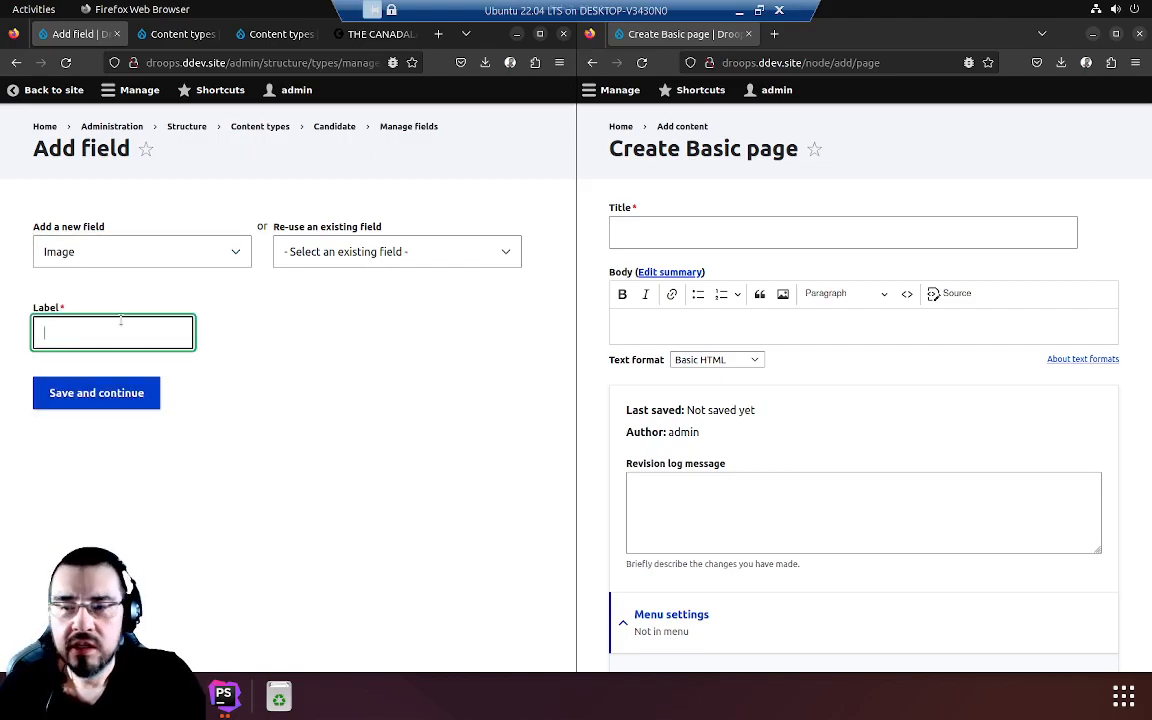
type("Image")
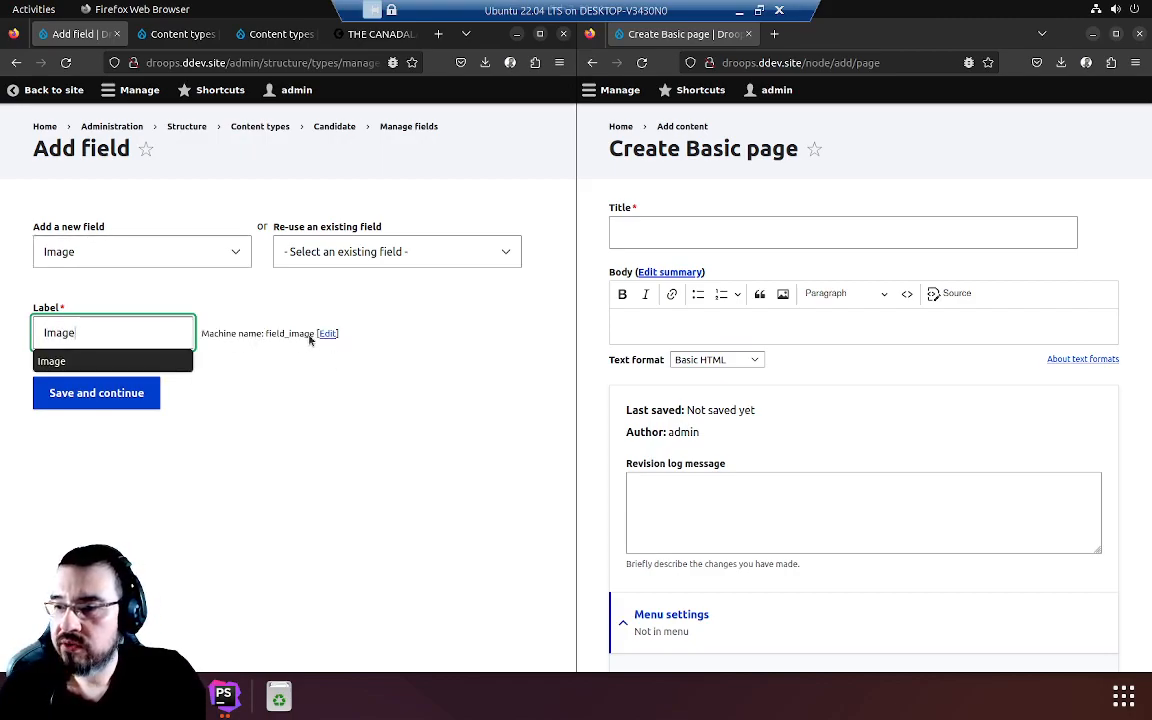
Step: Compare with the existing fields offered for re-use, and try to save the new Image field with its default machine name
left_click(429, 252)
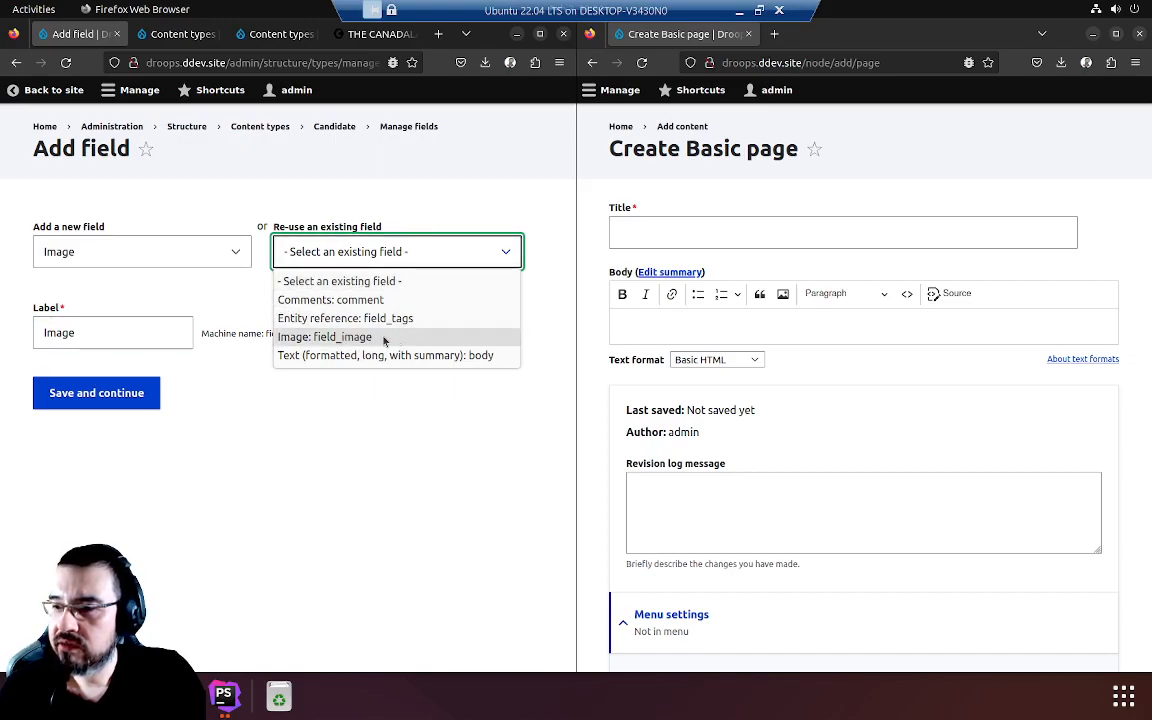
left_click(374, 405)
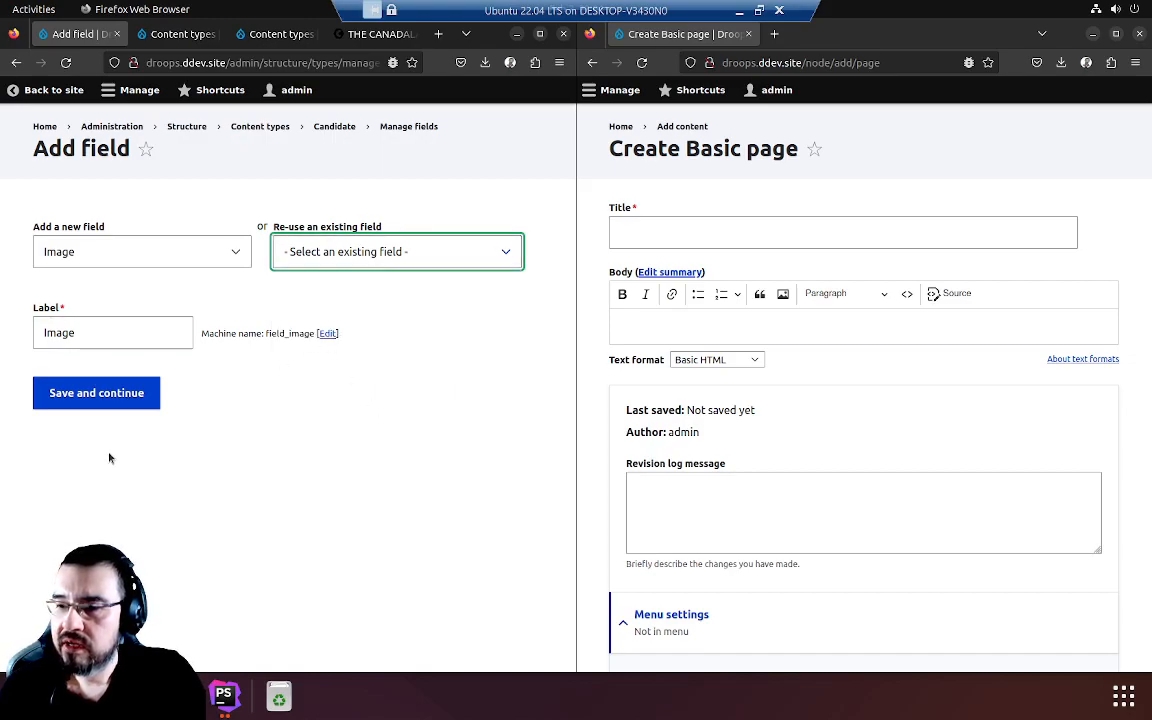
left_click(89, 394)
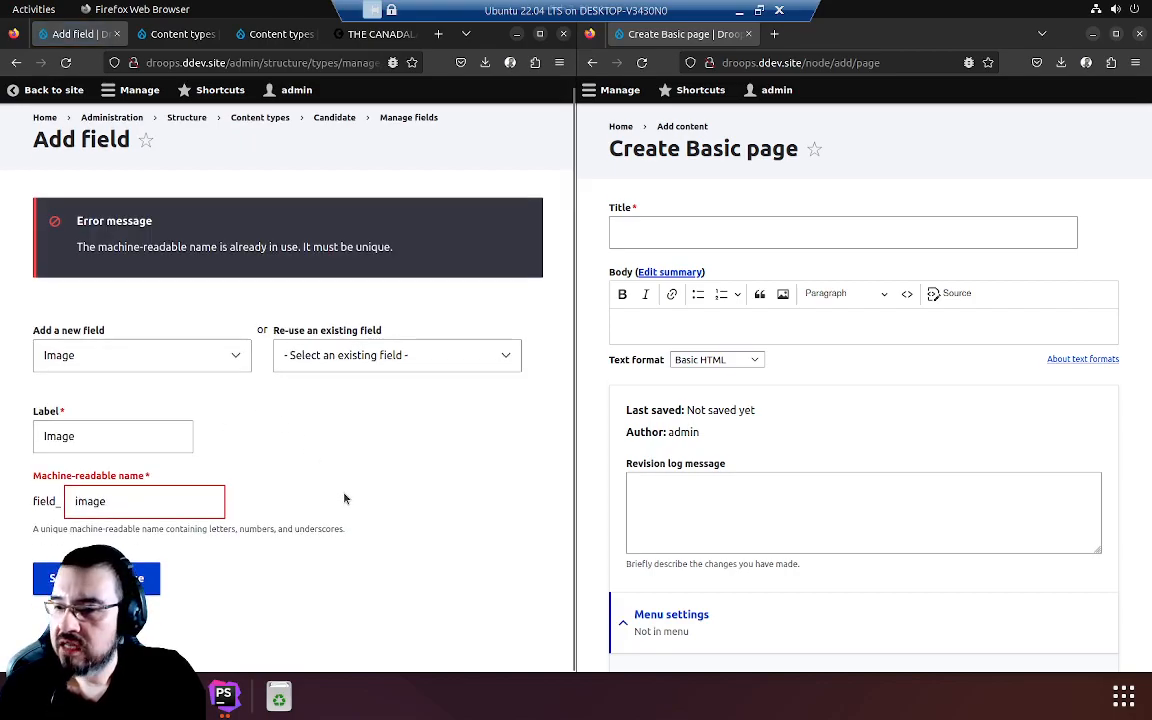
Step: Change the Image field's machine-readable name to image_candidate and continue to its field settings
left_click(180, 505)
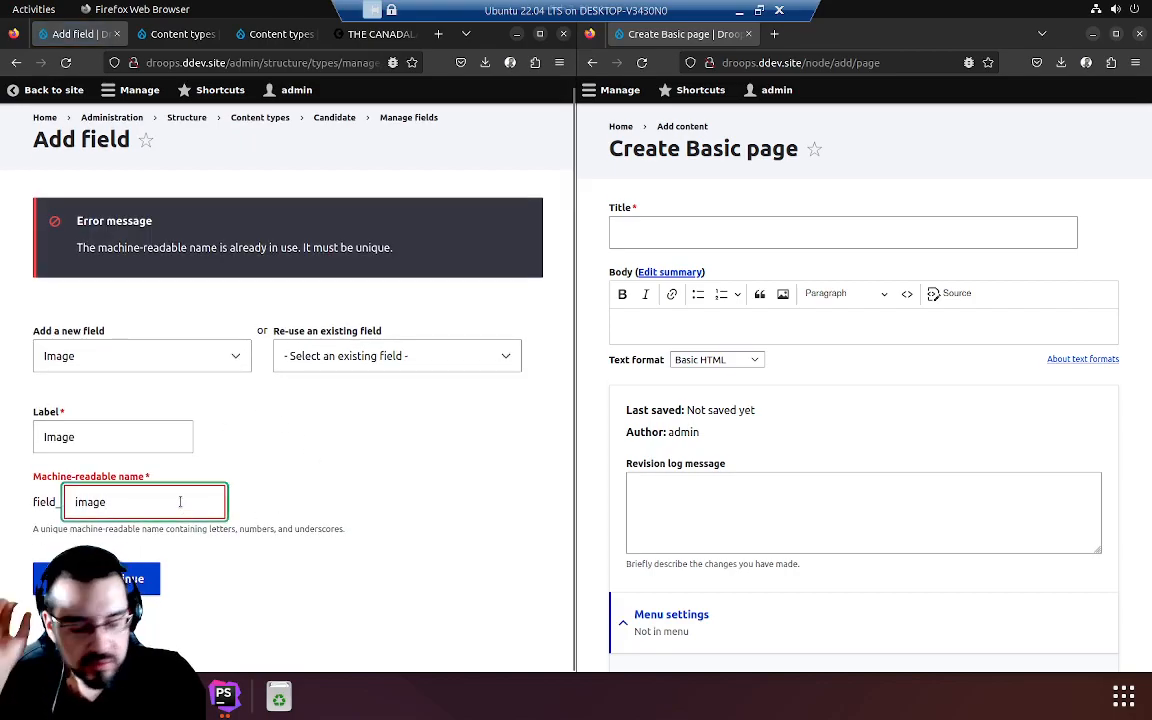
type("_candidate")
left_click(249, 550)
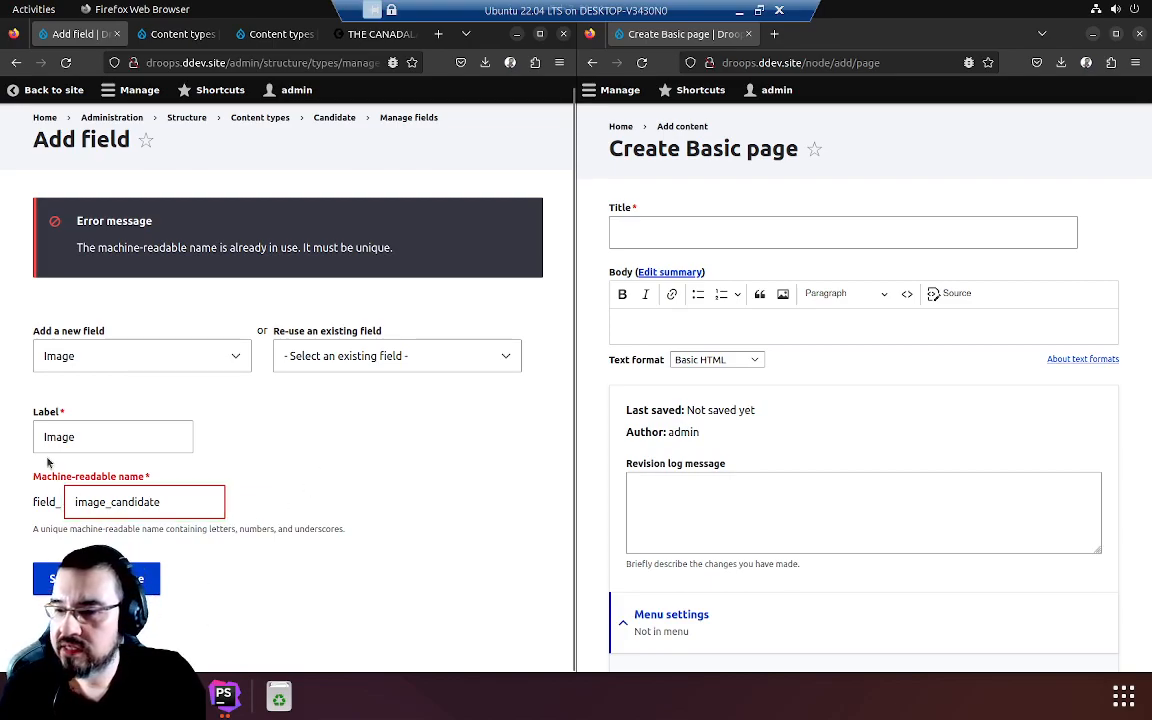
left_click_drag(38, 478, 146, 478)
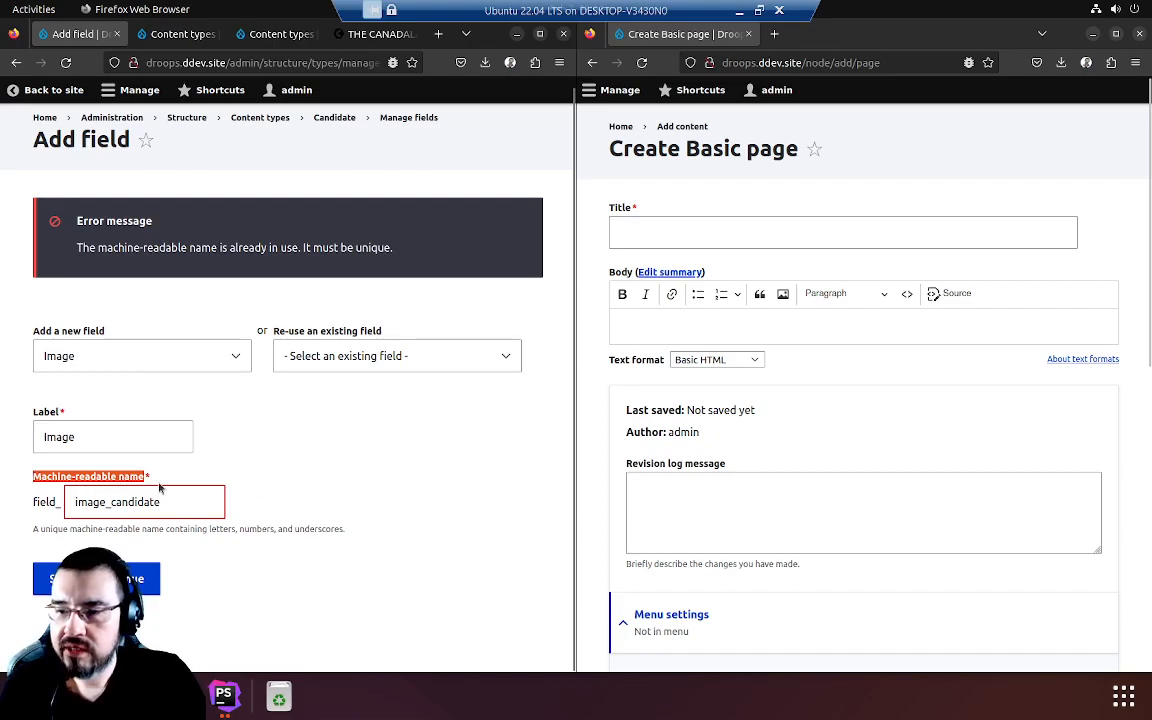
left_click(129, 502)
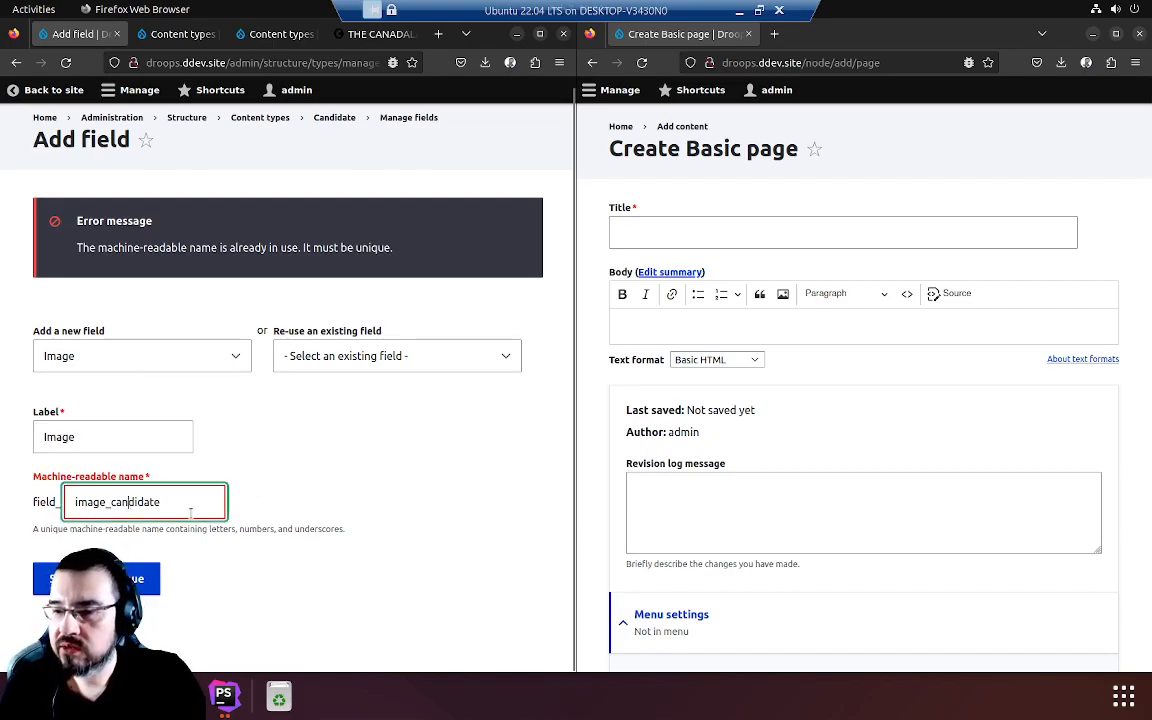
left_click(368, 546)
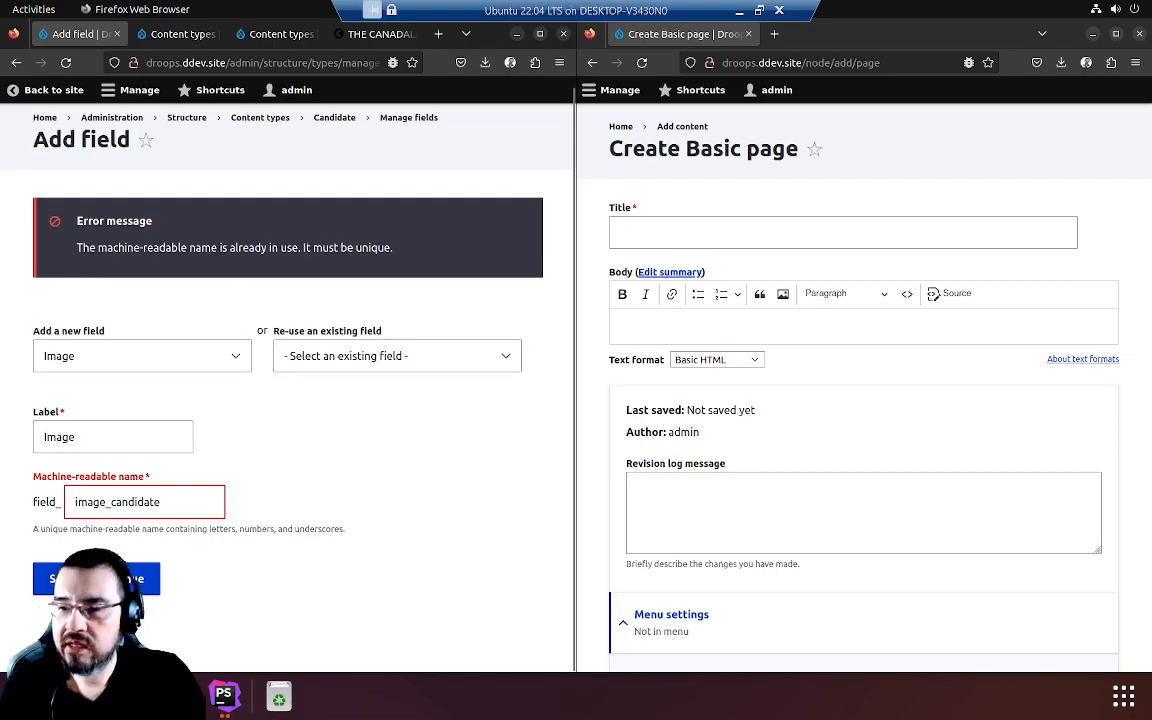
left_click(140, 579)
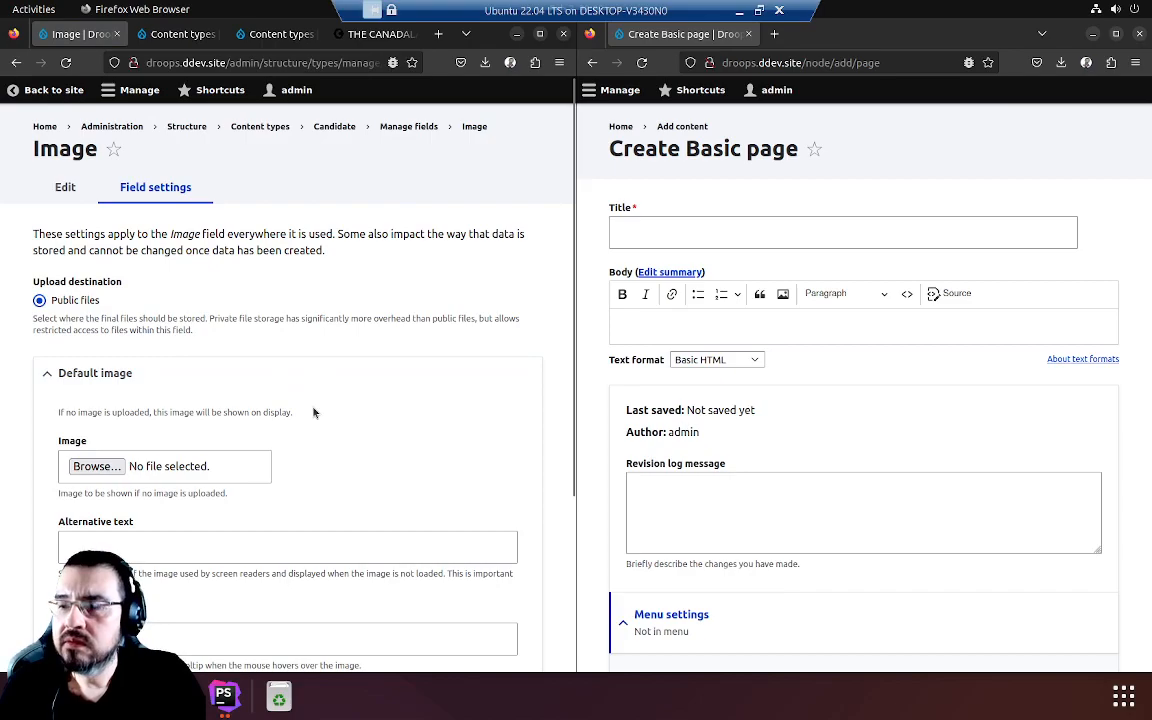
Step: Review the Image field's default image settings and search Google for "dollar sign image" in a new browser tab
scroll(215, 440, "down", 2)
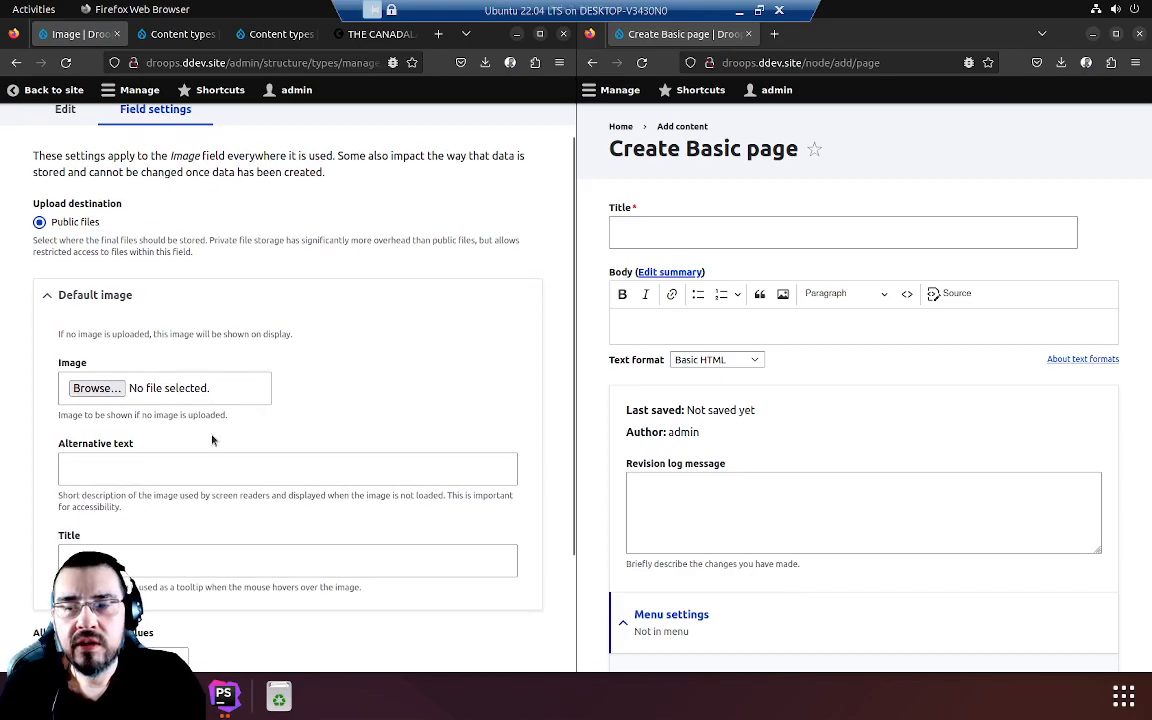
left_click(438, 36)
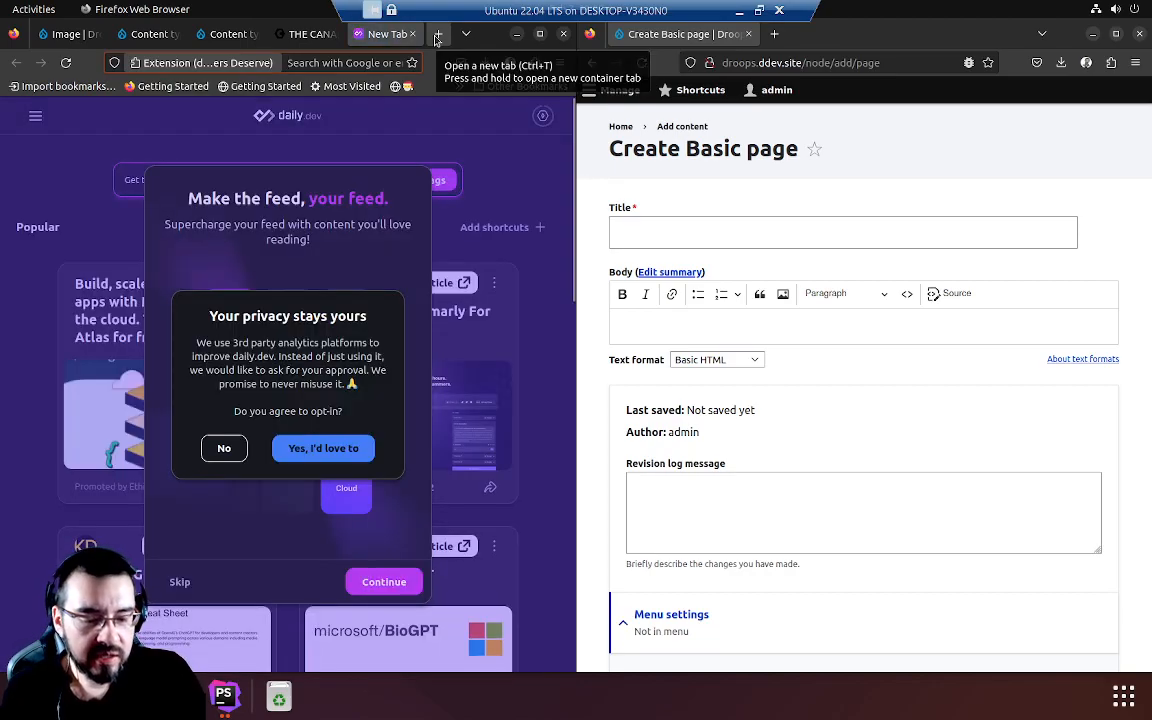
type("dollar sign image")
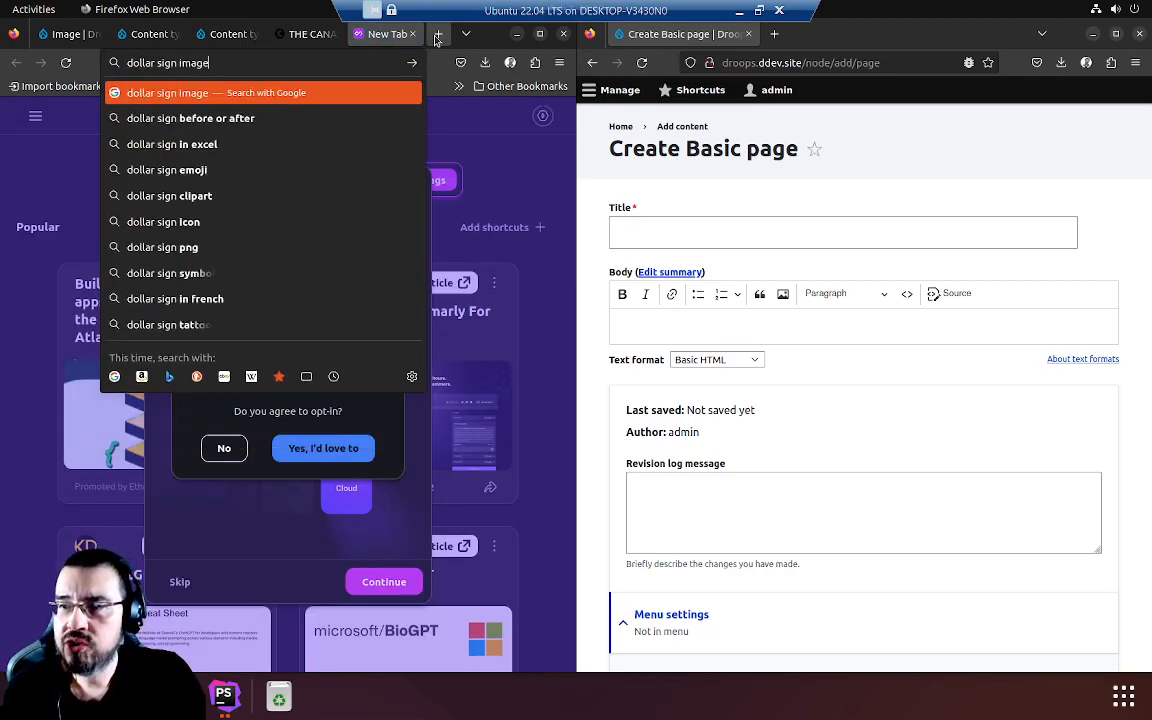
key("Return")
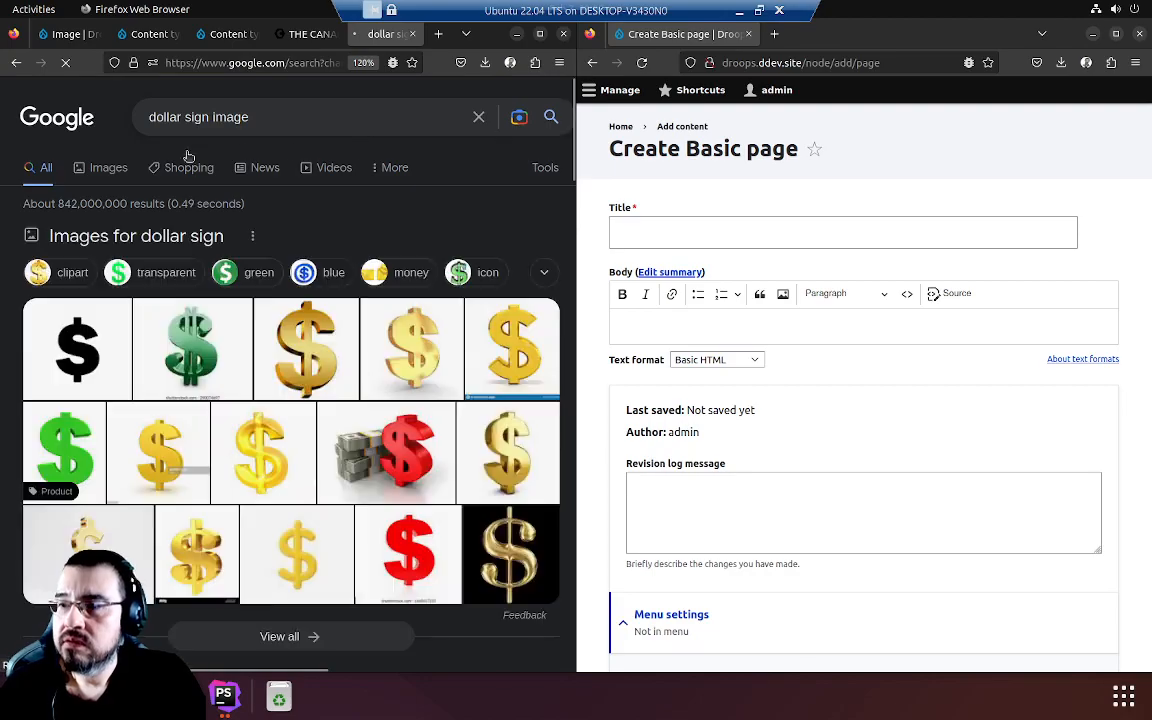
Step: Try the black dollar sign image from iStock as a picture source, and return to the Google results
left_click(113, 350)
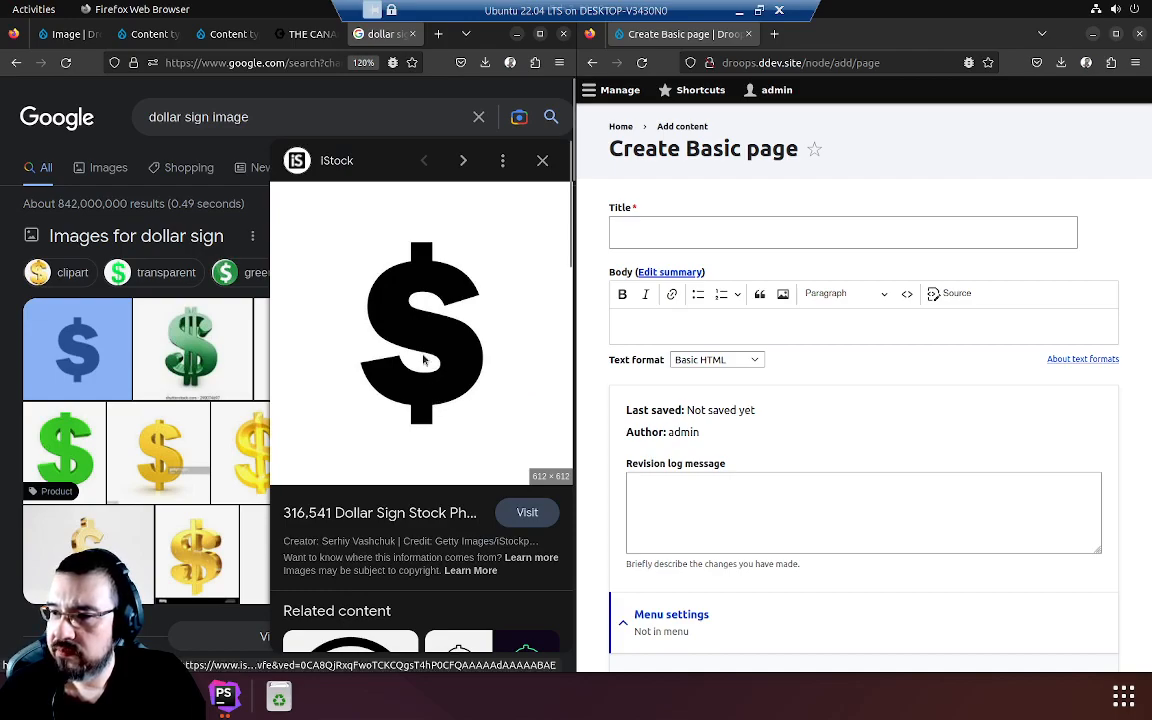
left_click(440, 407)
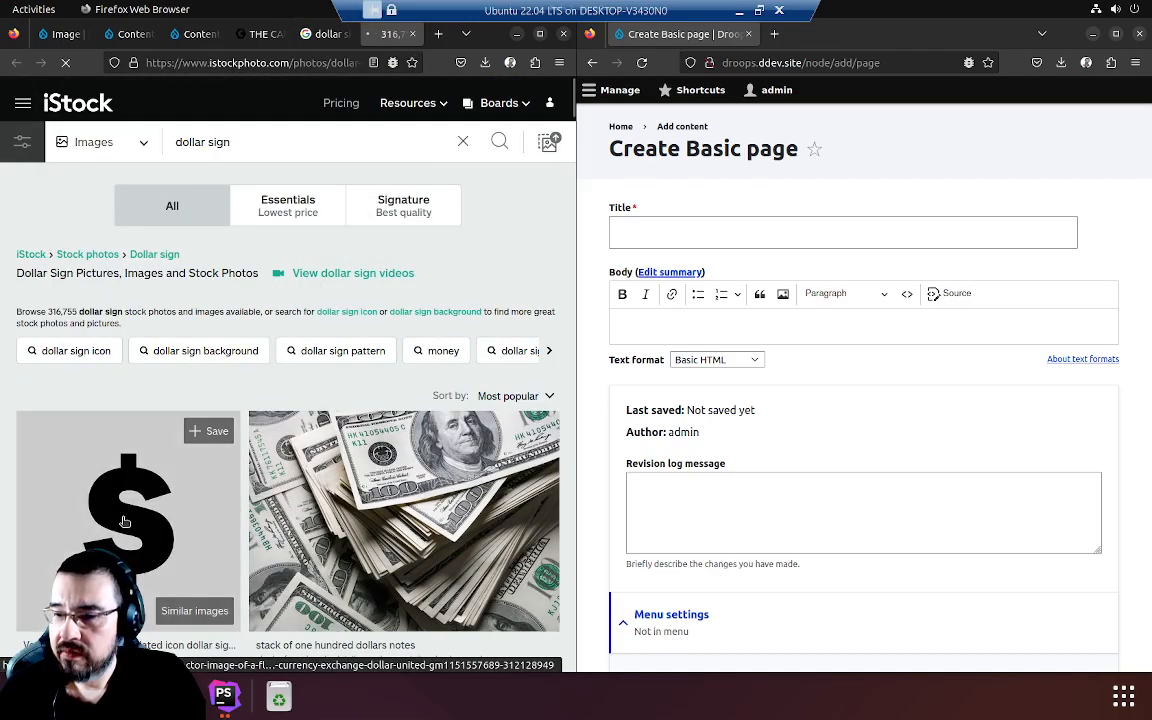
right_click(126, 508)
left_click(193, 156)
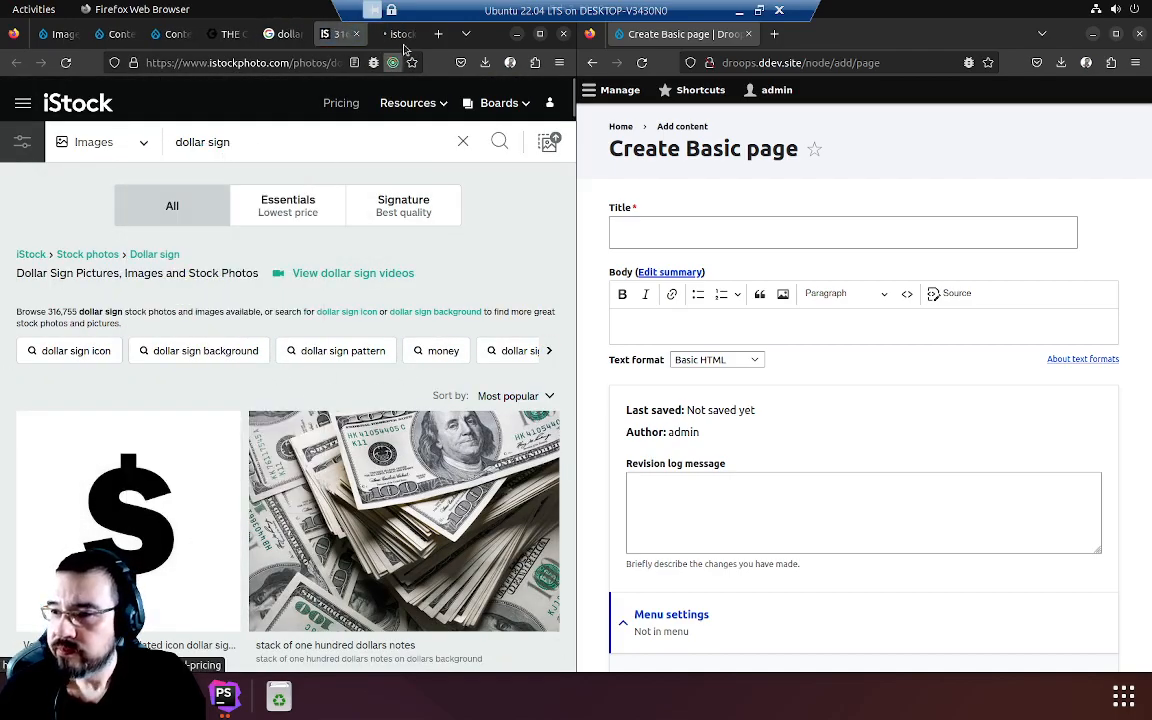
left_click(392, 34)
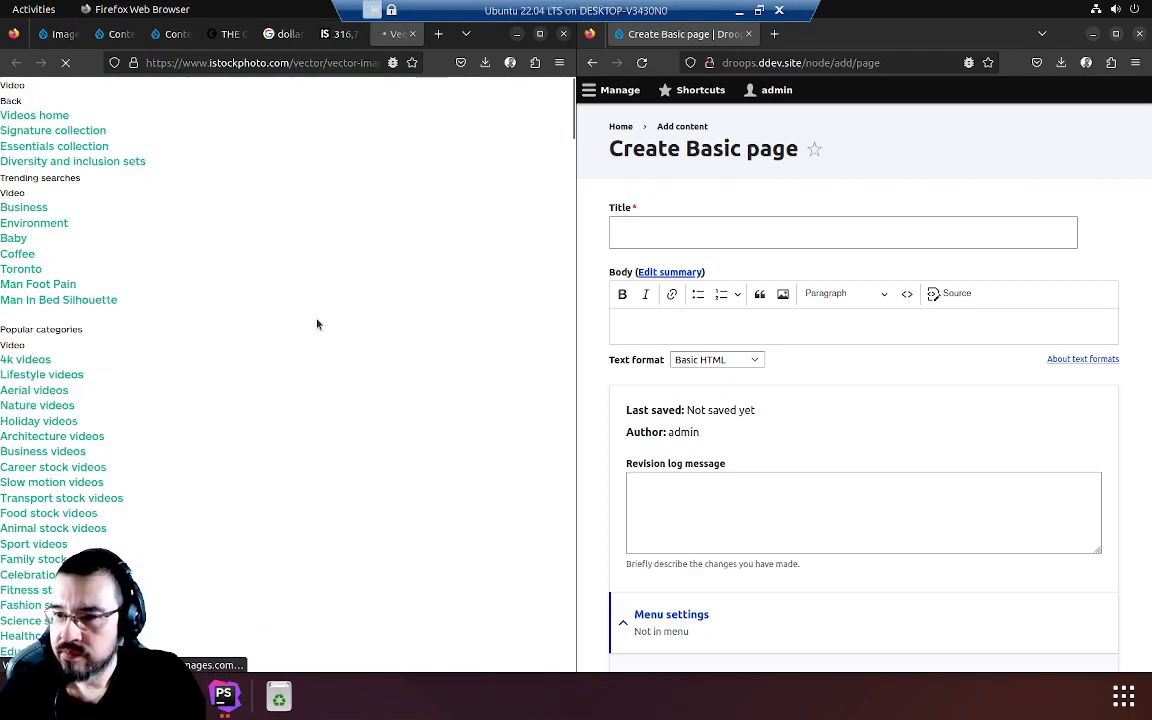
key("ctrl+w")
key("ctrl+w")
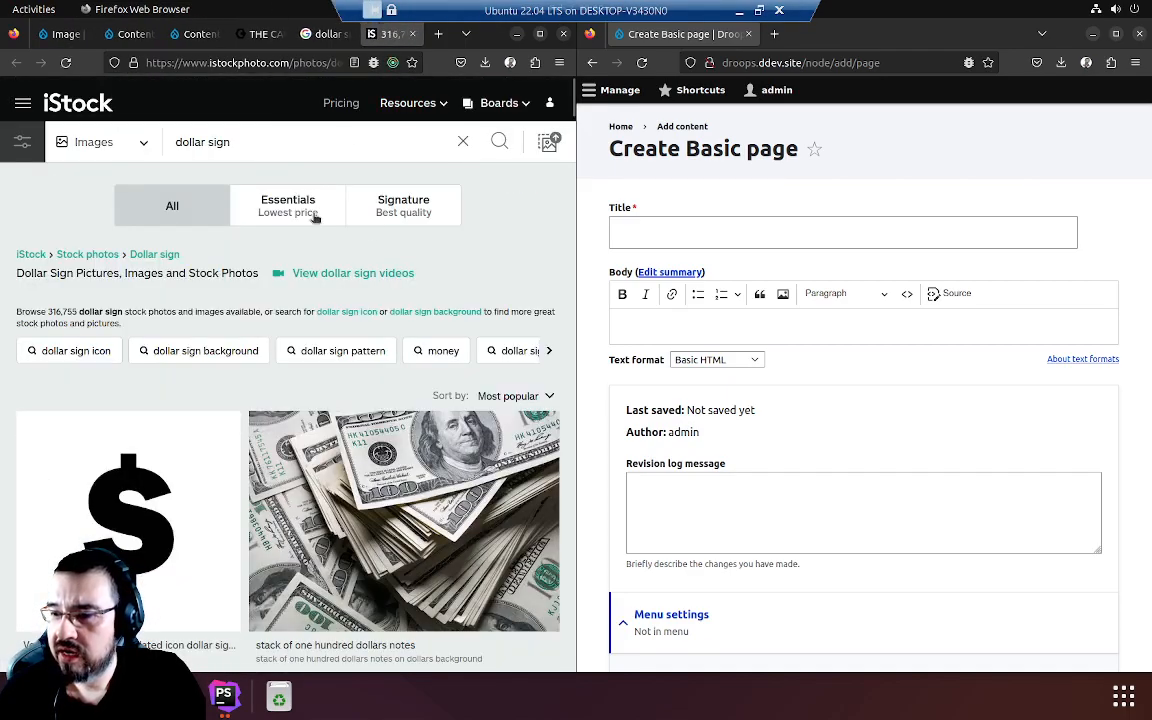
key("Escape")
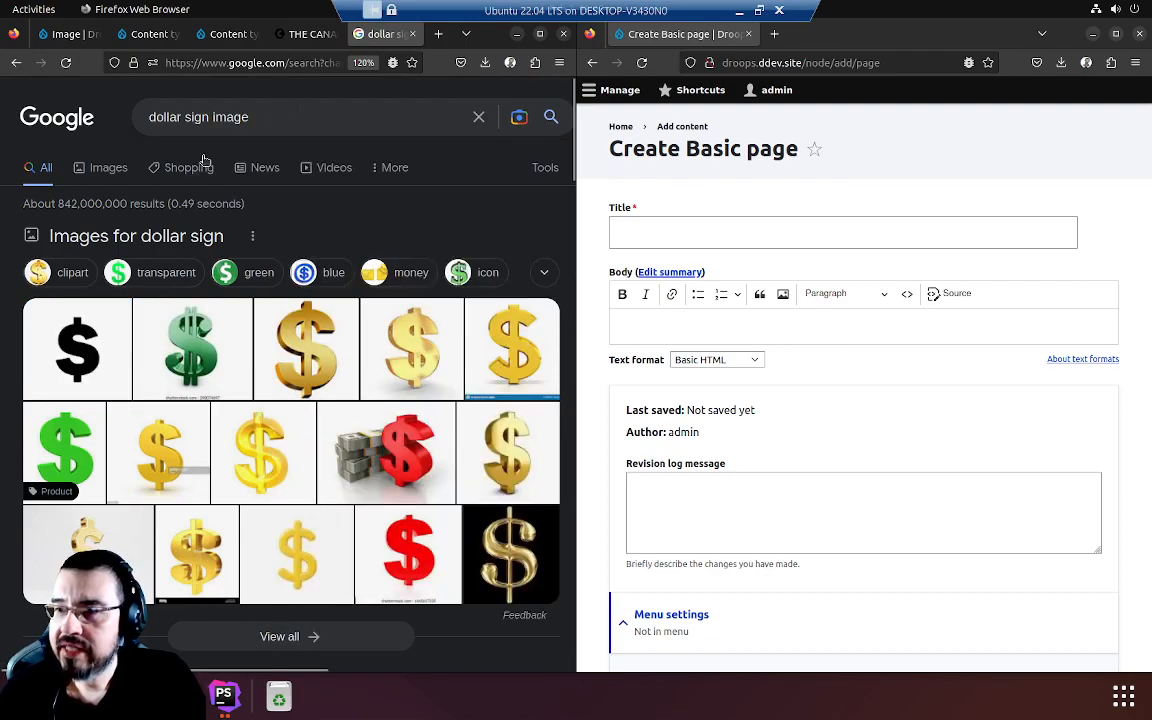
Step: Refine the Google search to "dollar sign image free" and look through the results for a free image source
left_click(275, 117)
type("free")
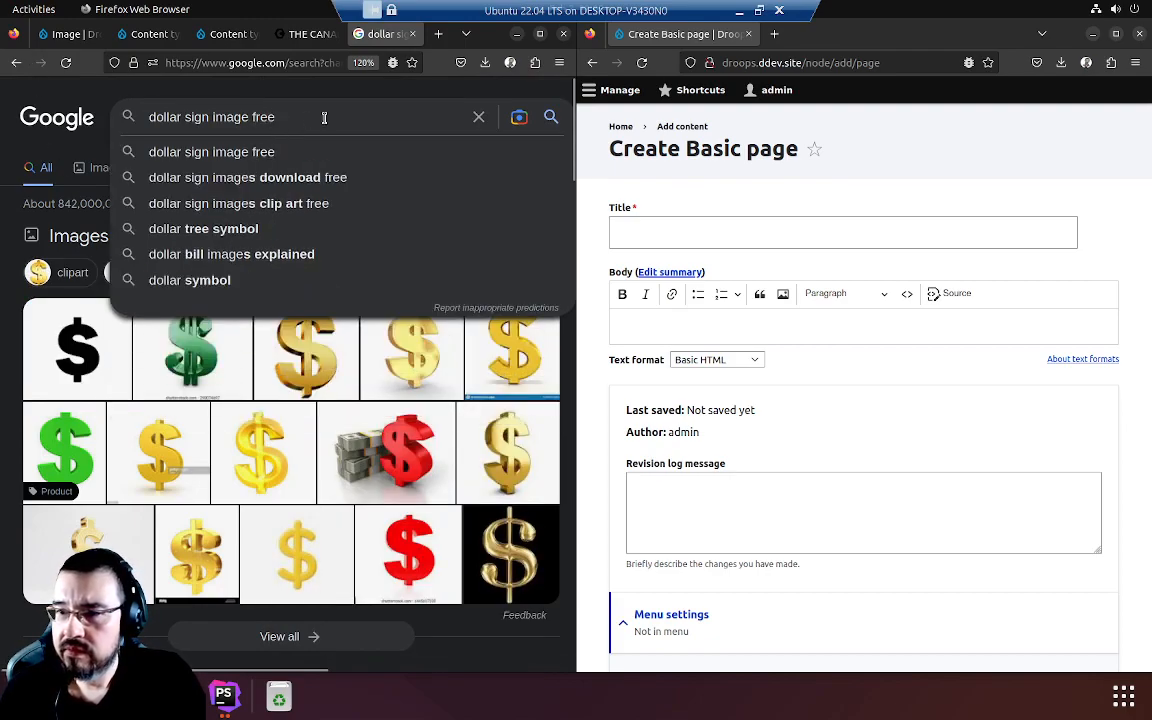
key("Return")
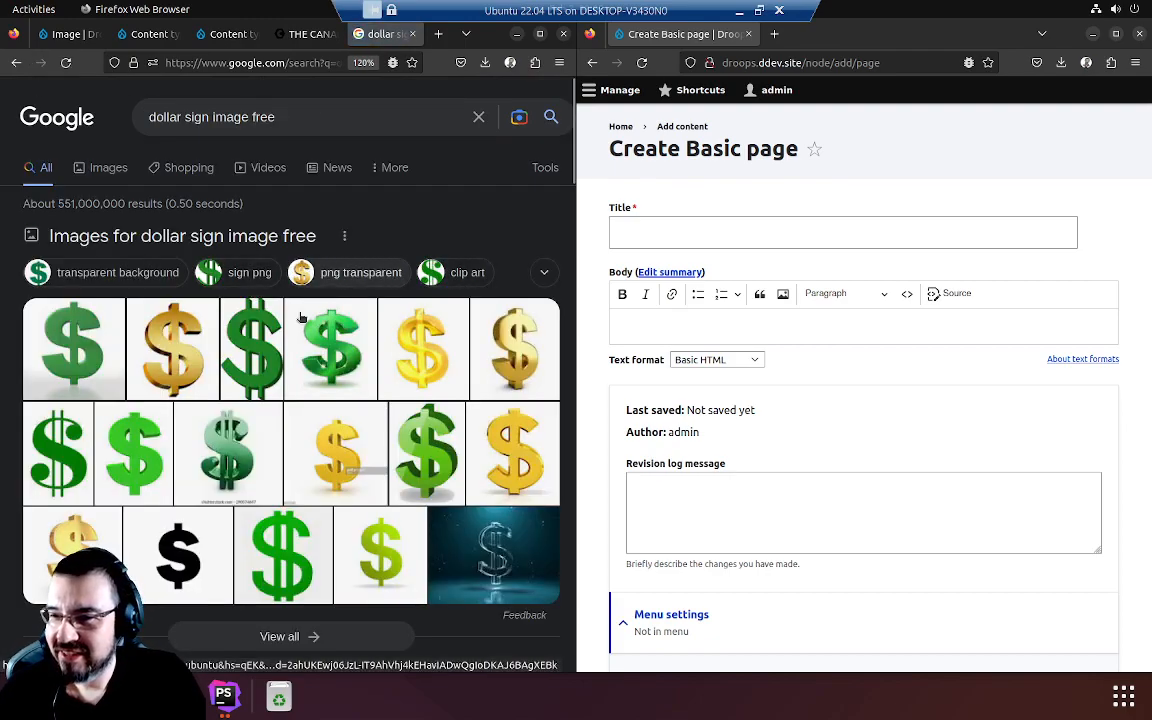
scroll(309, 305, "down", 5)
scroll(420, 440, "down", 5)
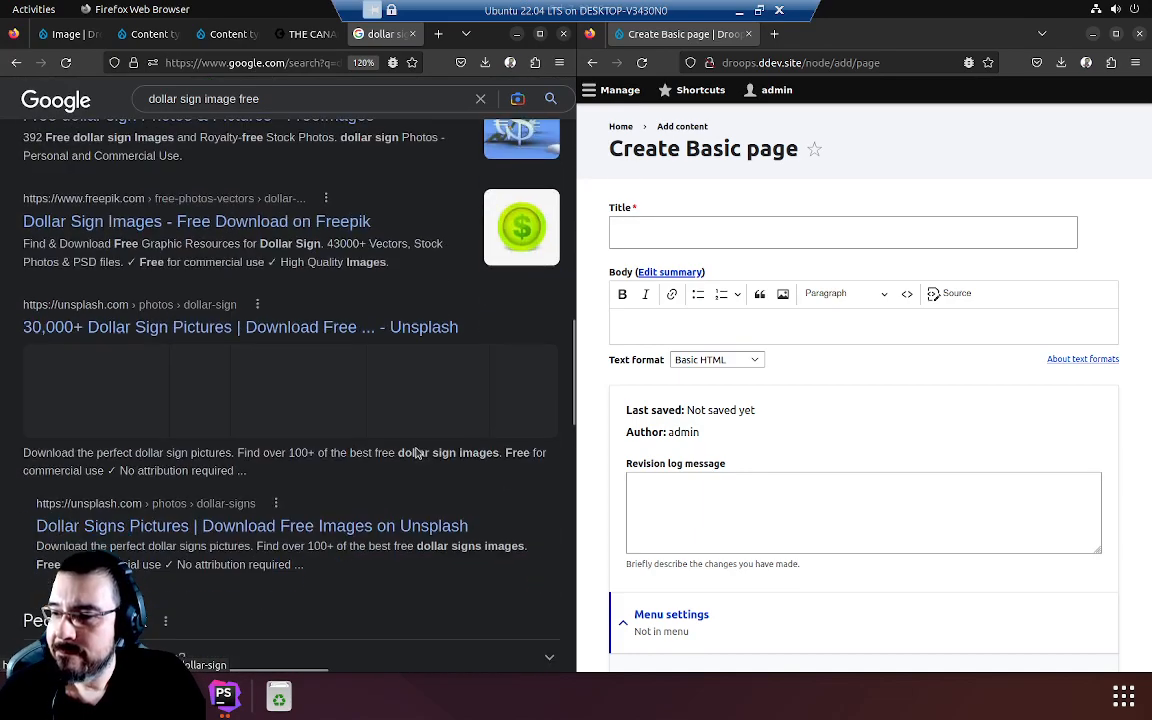
Step: Try Unsplash's dollar sign pictures as an image source, and return to the Google results to look at the related searches
left_click(70, 356)
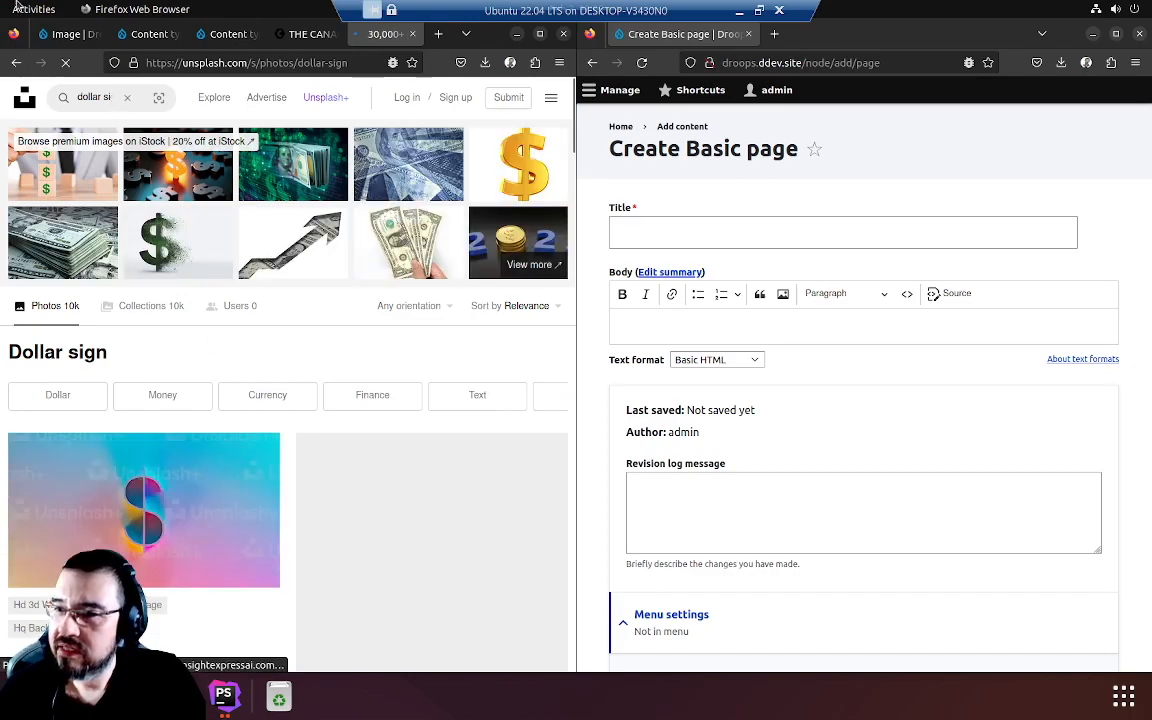
key("alt+Left")
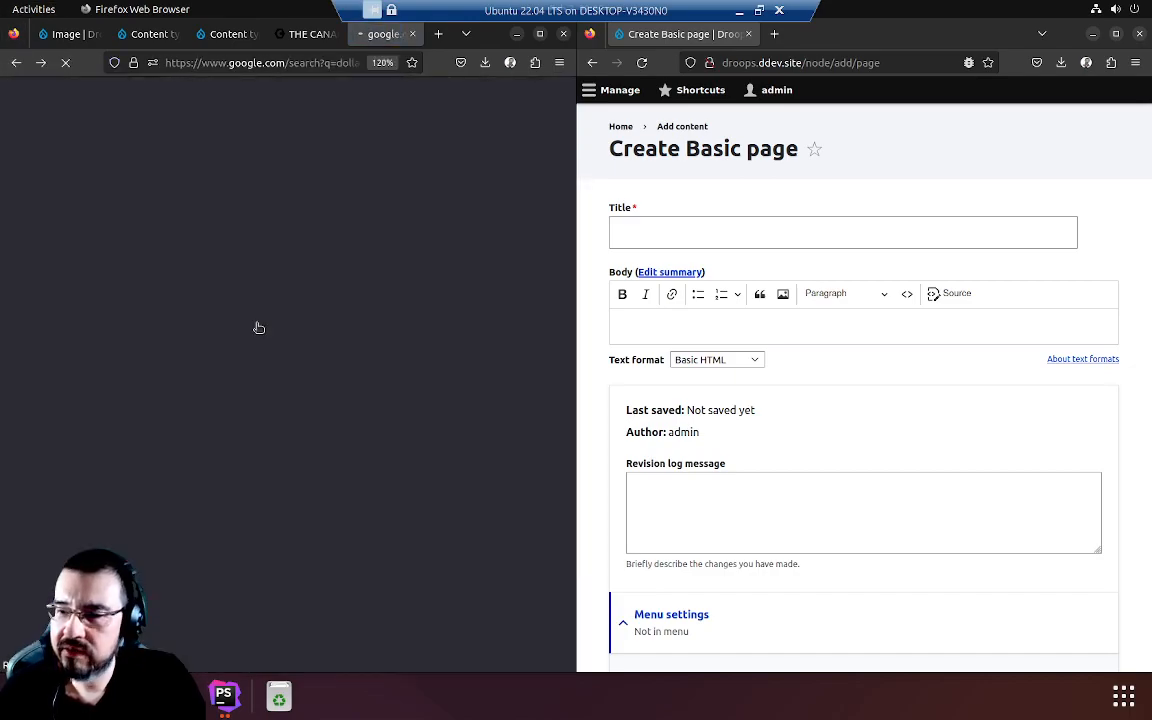
scroll(262, 315, "down", 5)
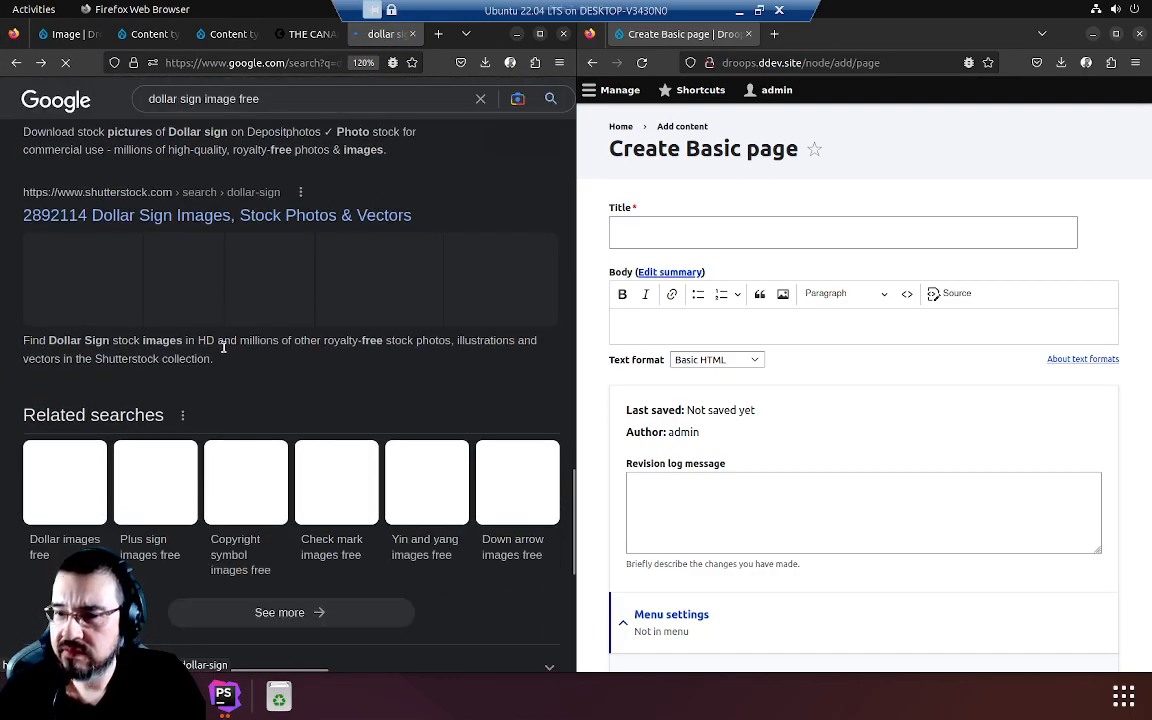
scroll(225, 352, "down", 5)
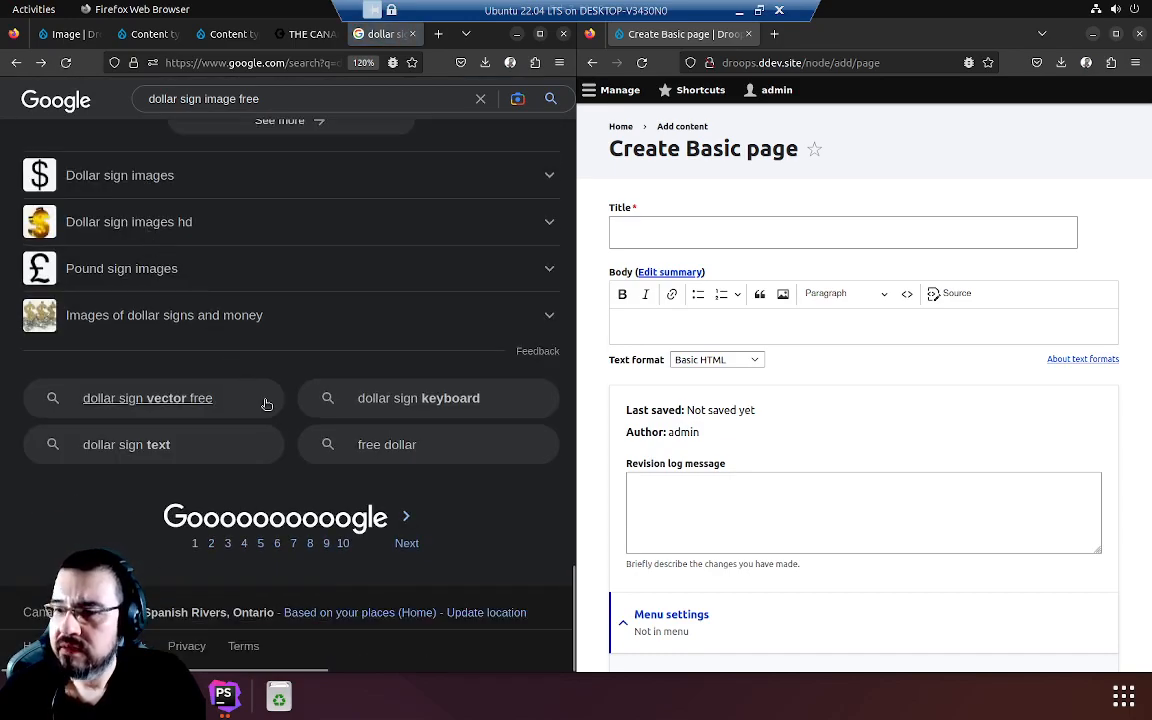
Step: Search Google for the related query "Dollar sign images" and look through its results
left_click(320, 188)
left_click(321, 342)
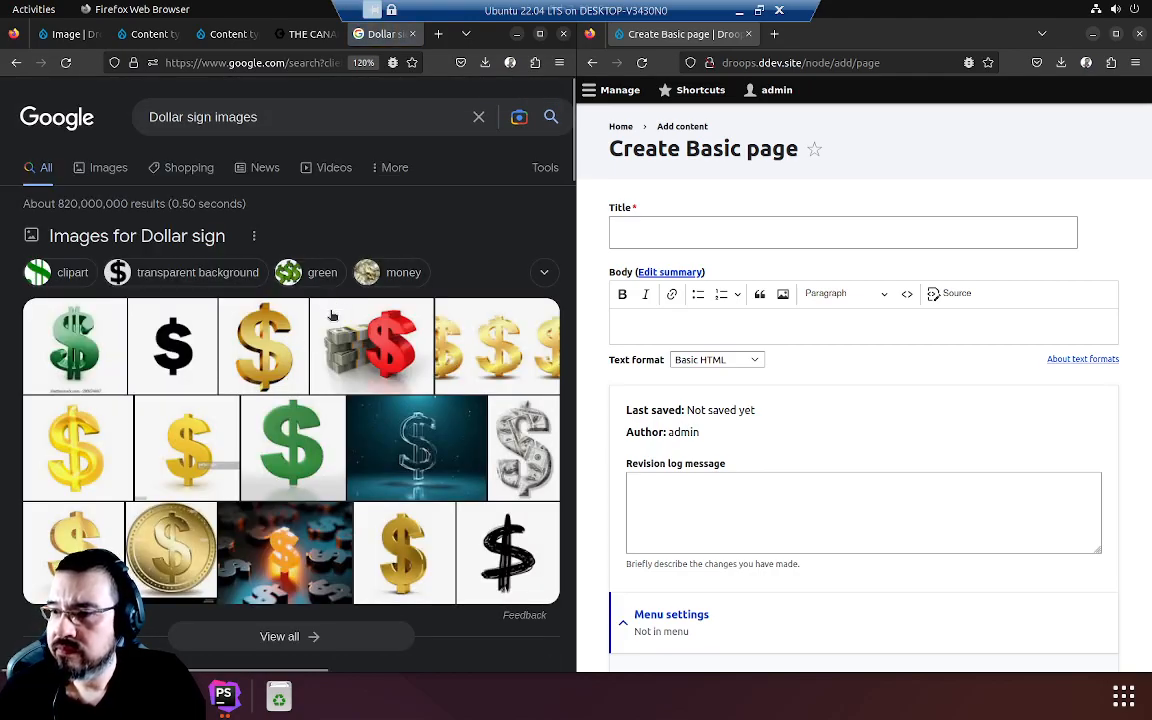
scroll(322, 305, "down", 5)
scroll(226, 332, "down", 5)
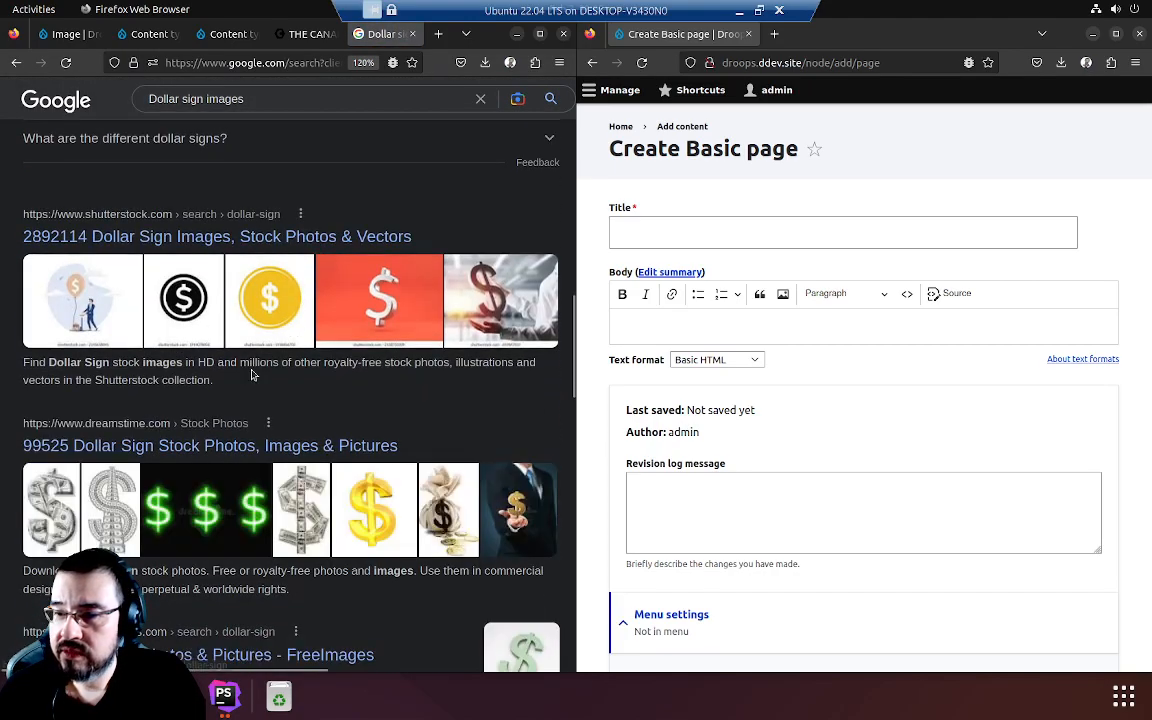
scroll(290, 351, "up", 8)
scroll(290, 351, "up", 3)
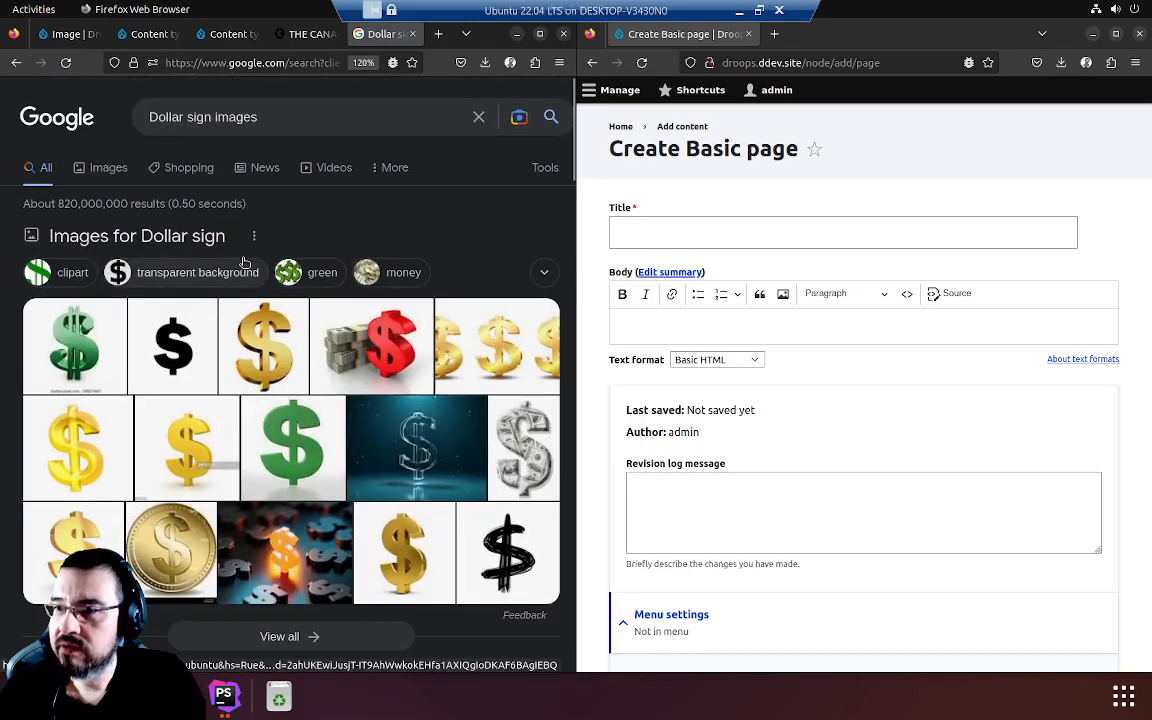
Step: Show the Google image results filtered by transparent background and open the black Dreamstime dollar sign preview
left_click(100, 172)
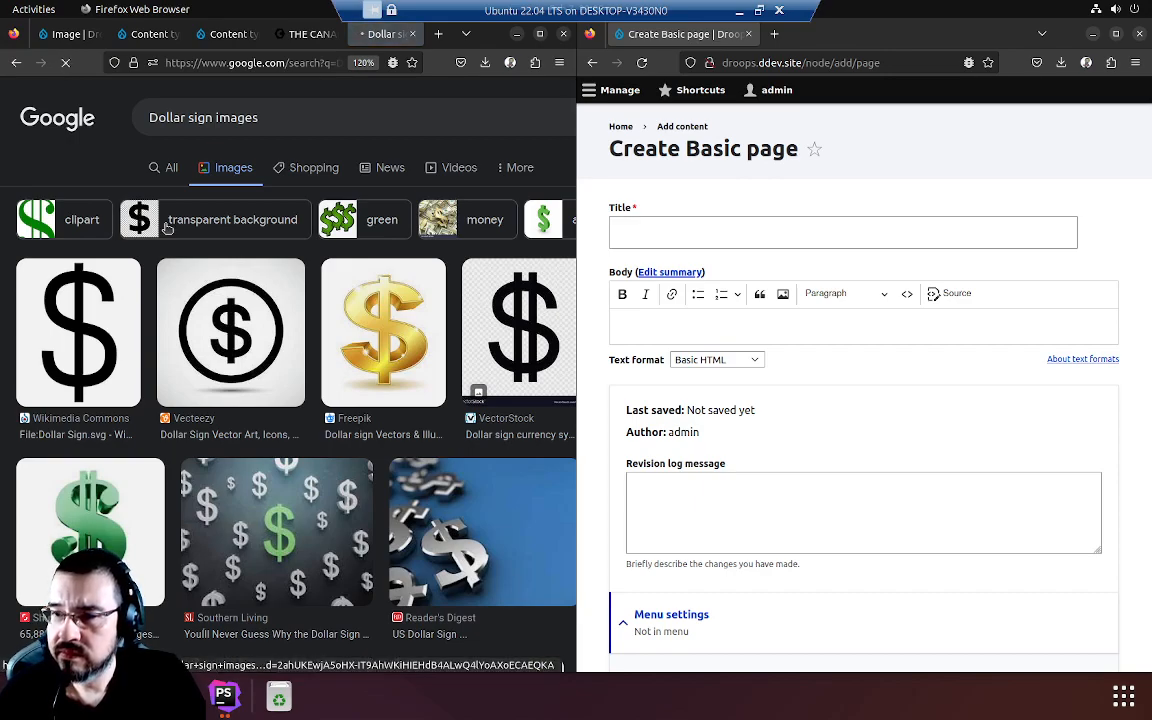
left_click(164, 226)
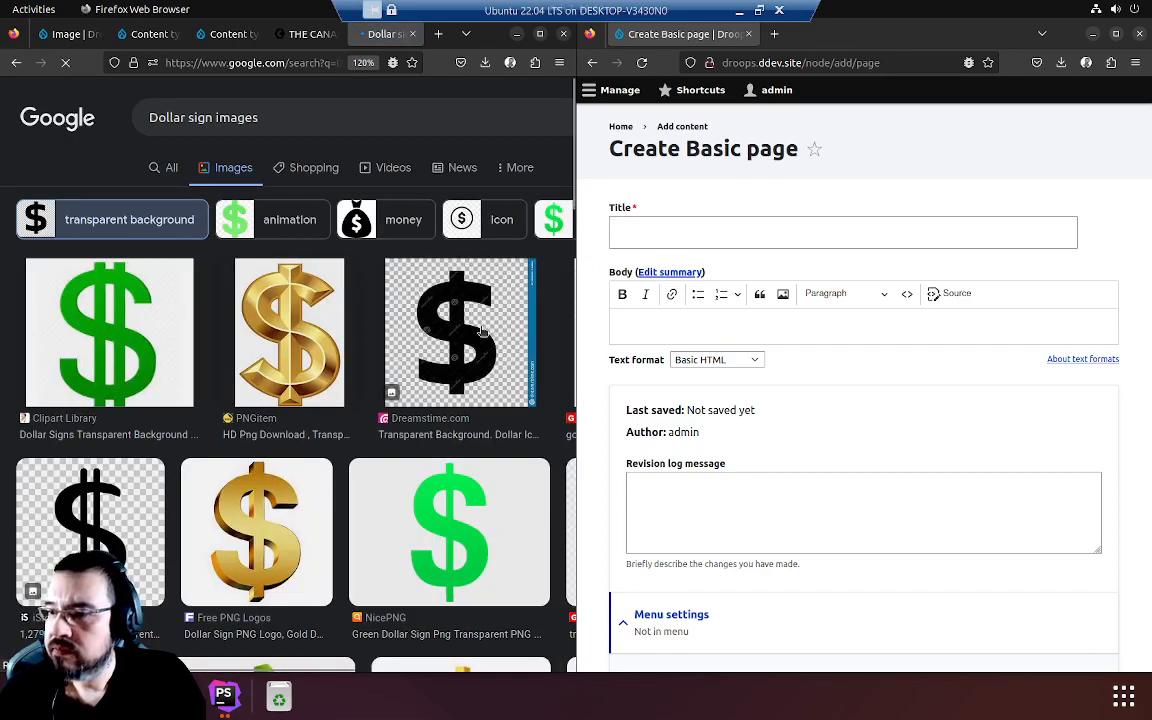
left_click(491, 315)
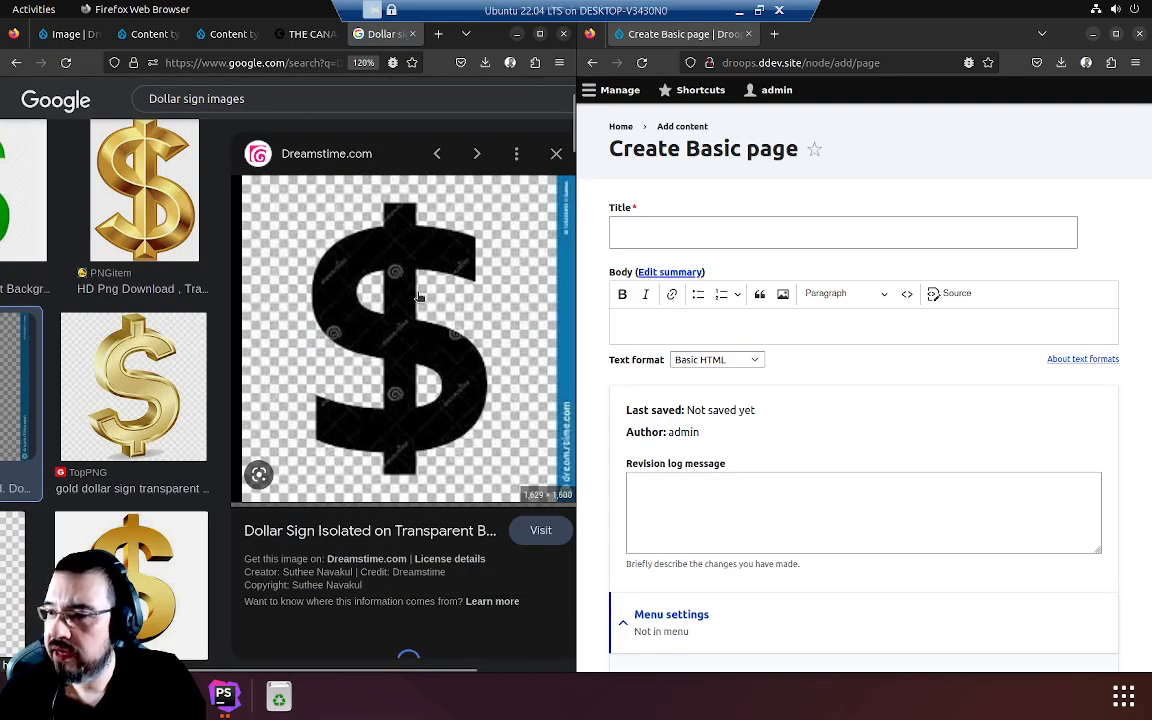
Step: Open the previewed dollar sign image in its own tab and save it to Downloads as index.jpeg
right_click(420, 298)
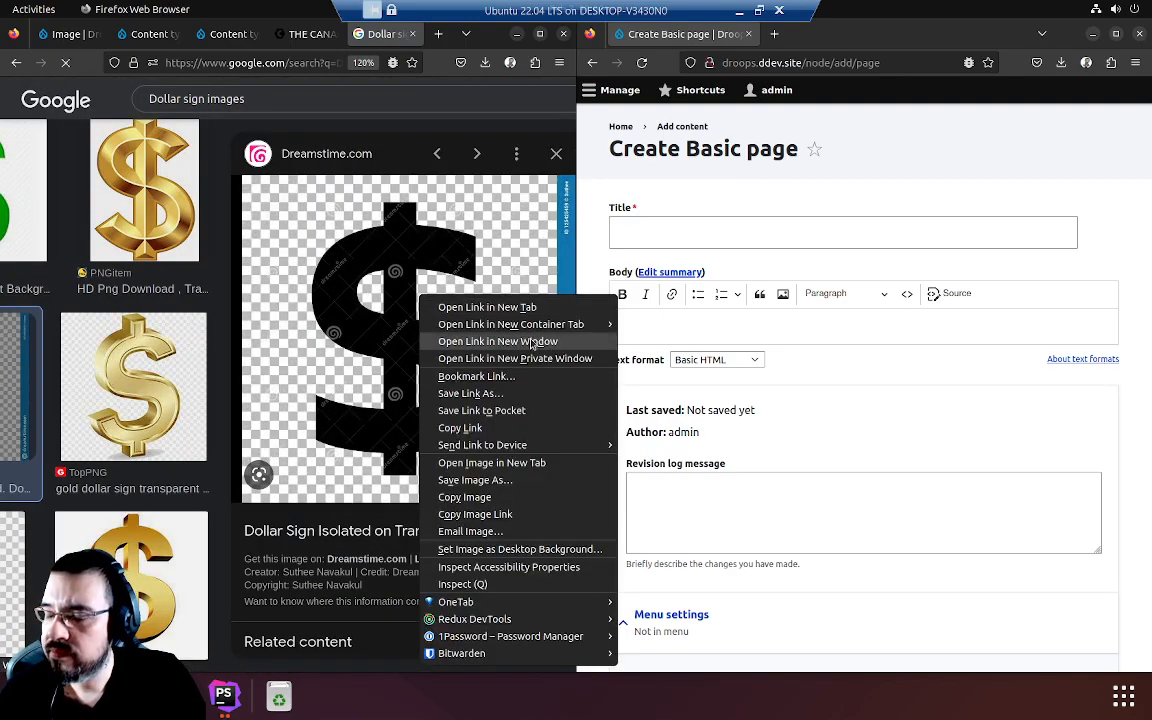
mouse_move(513, 323)
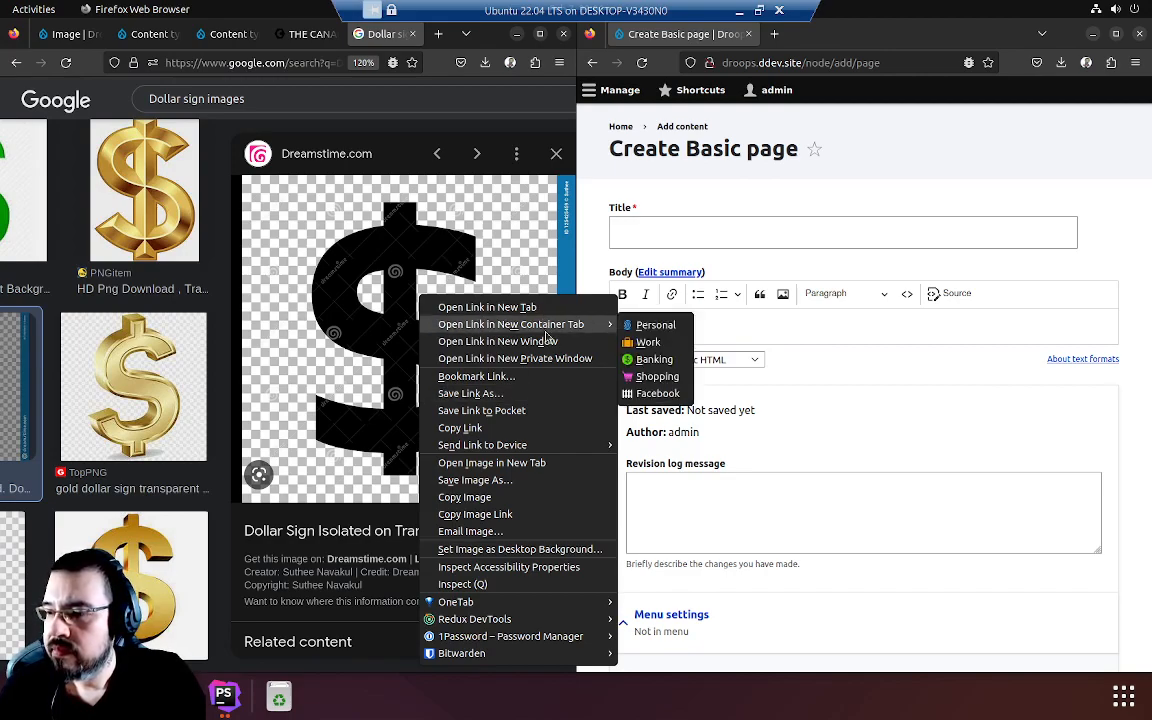
left_click(491, 463)
left_click(385, 34)
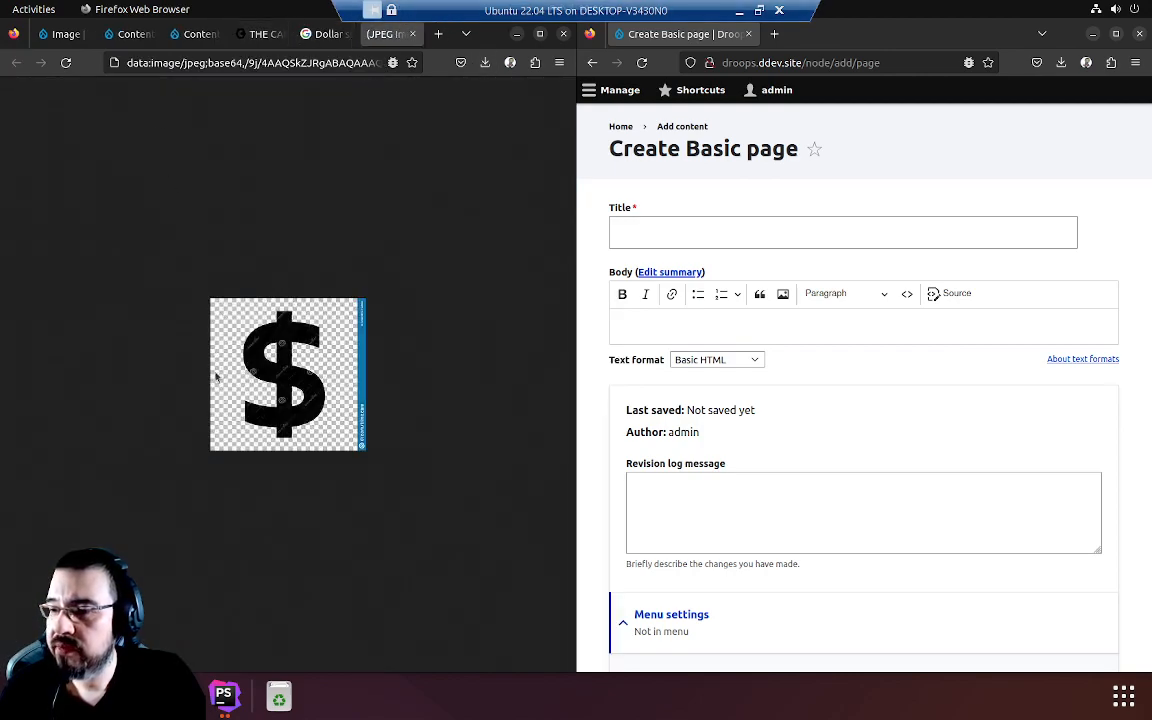
right_click(323, 352)
left_click(389, 372)
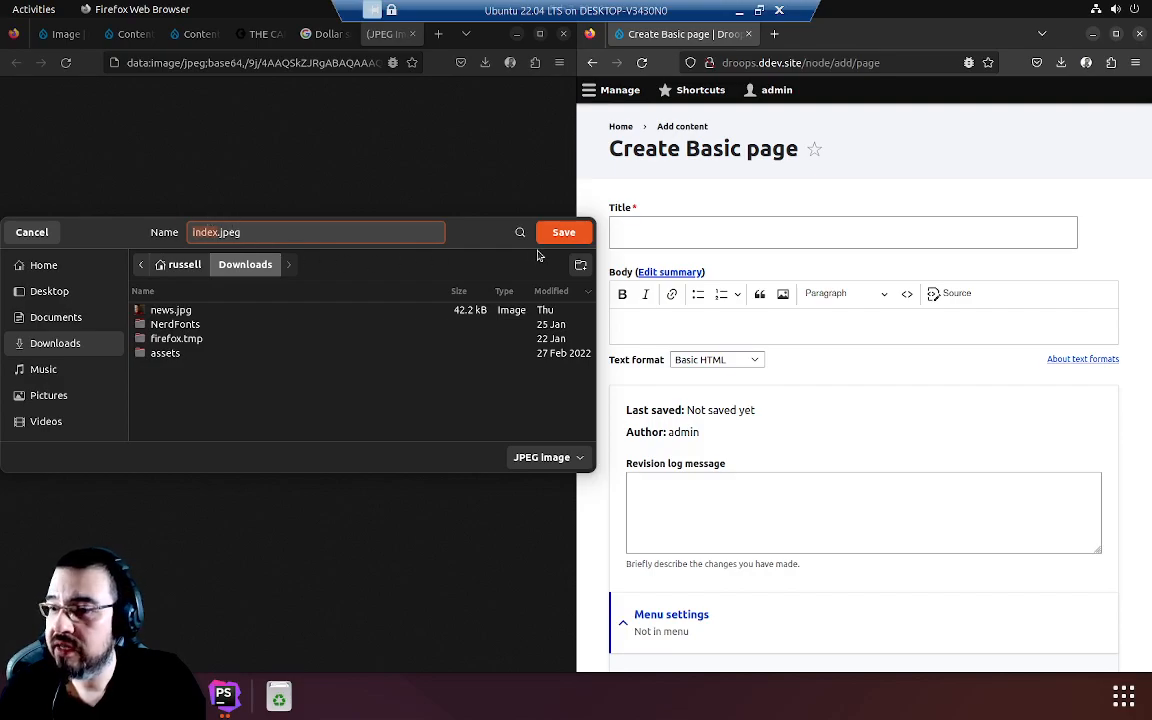
left_click(555, 232)
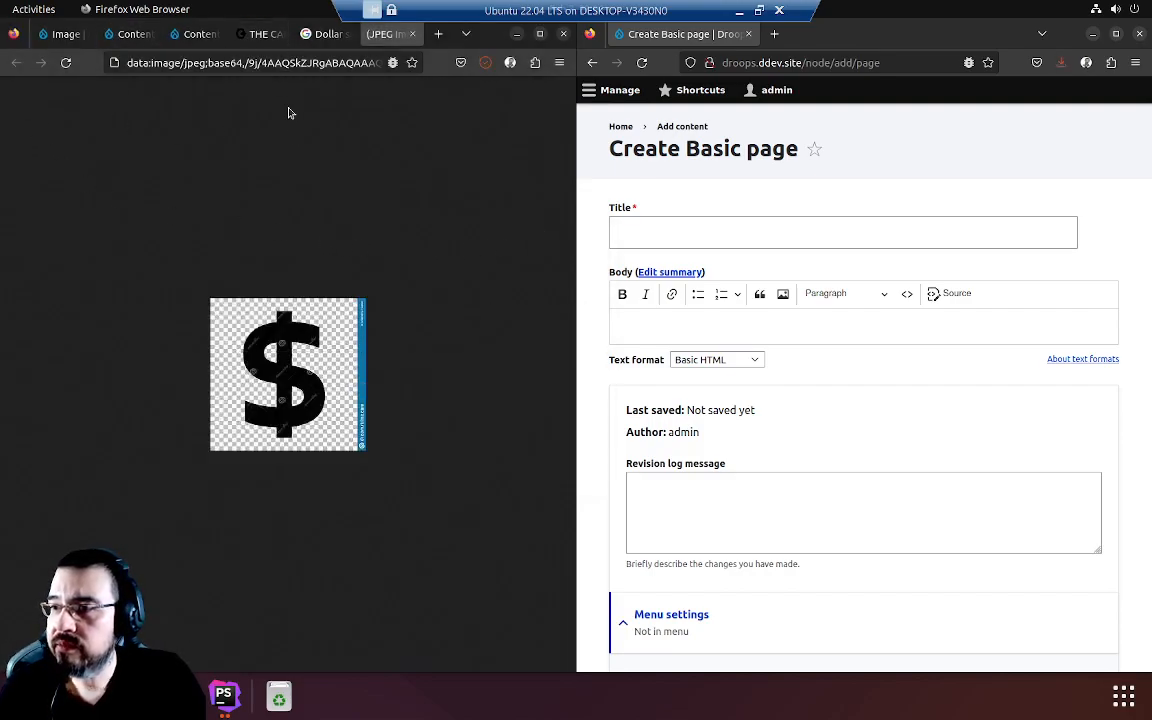
Step: Close the image, Google, Canadaland store, Drupal documentation and Content types tabs to return to the Image field settings
key("ctrl+w")
key("ctrl+w")
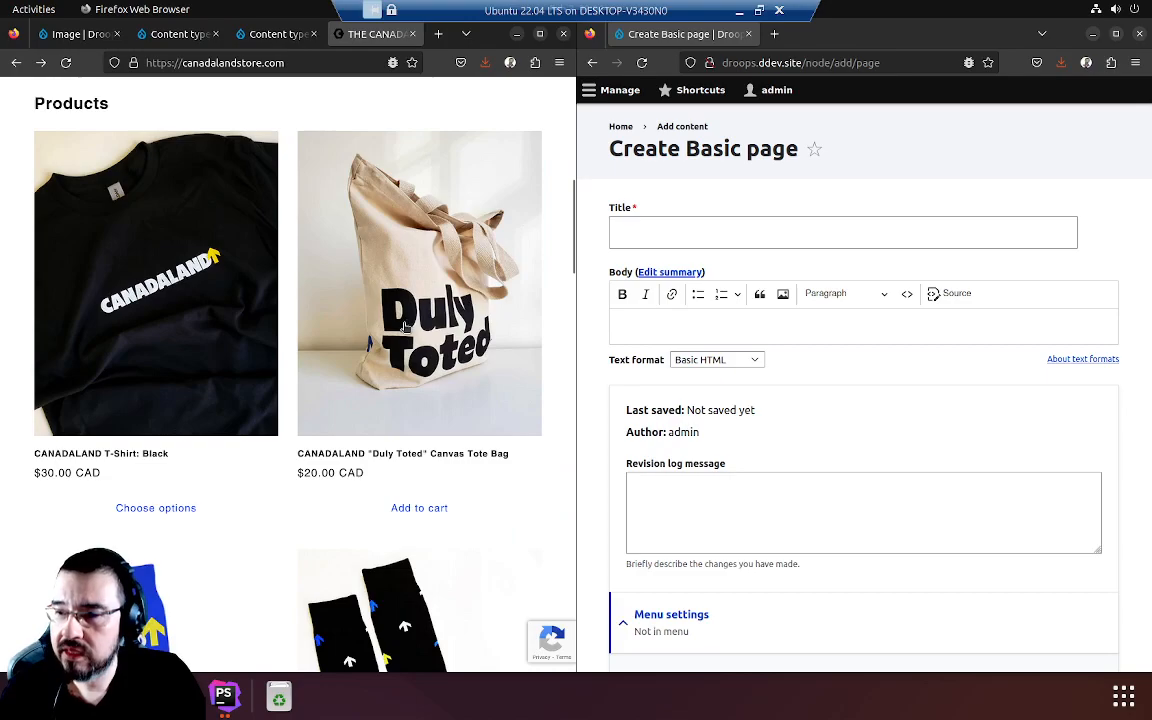
key("ctrl+w")
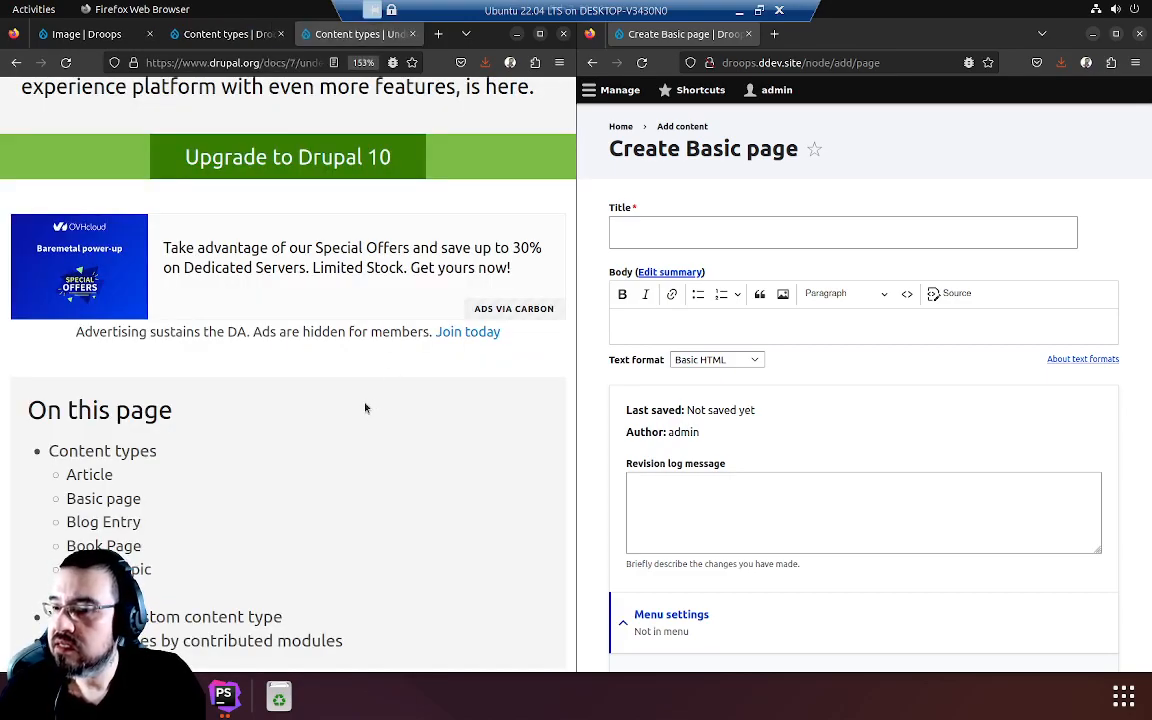
key("ctrl+w")
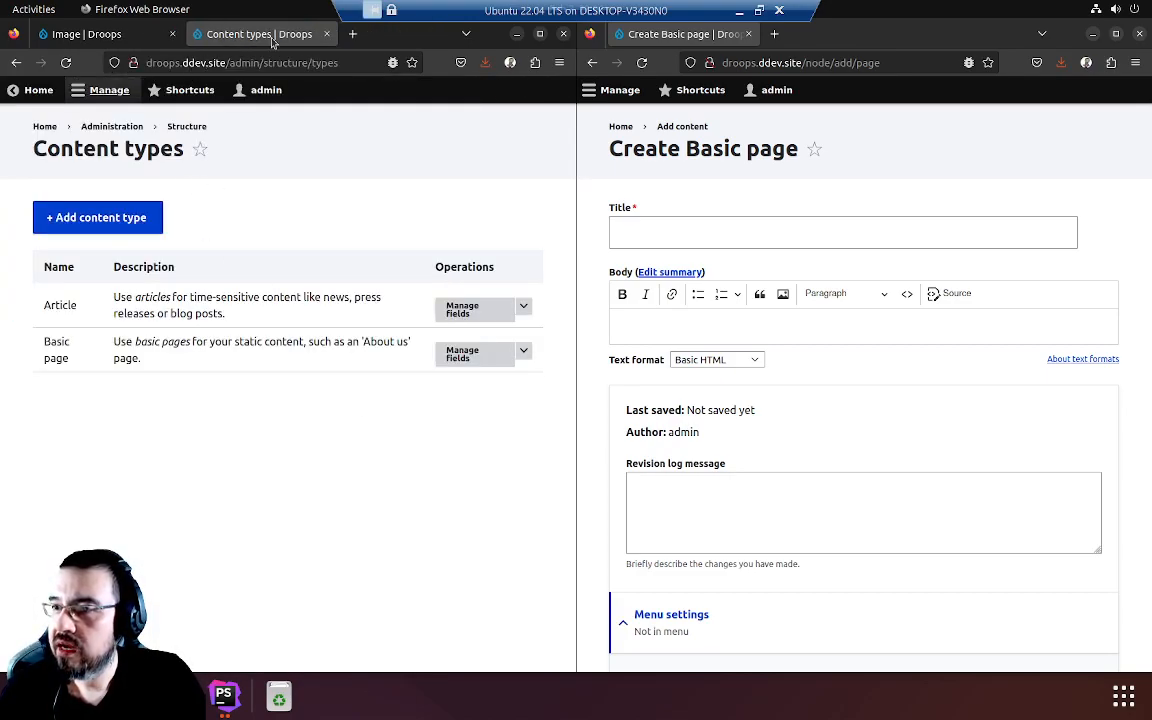
key("ctrl+w")
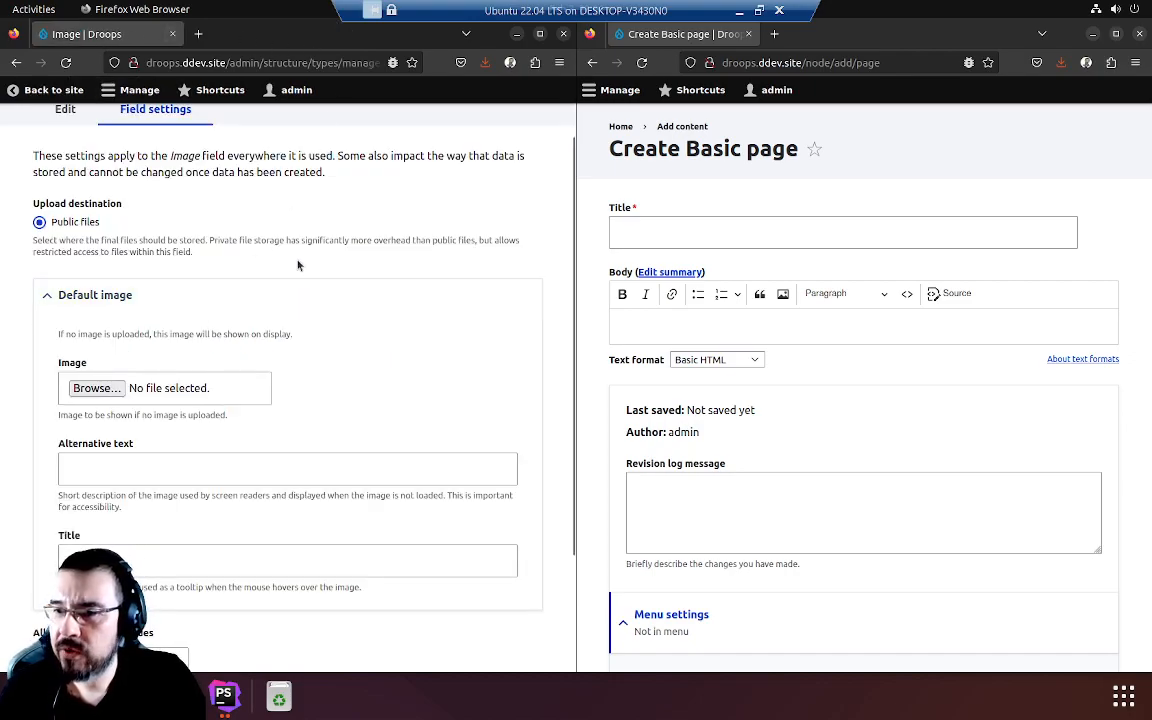
Step: Upload index.jpeg from the Downloads folder as the Image field's default image
left_click(96, 388)
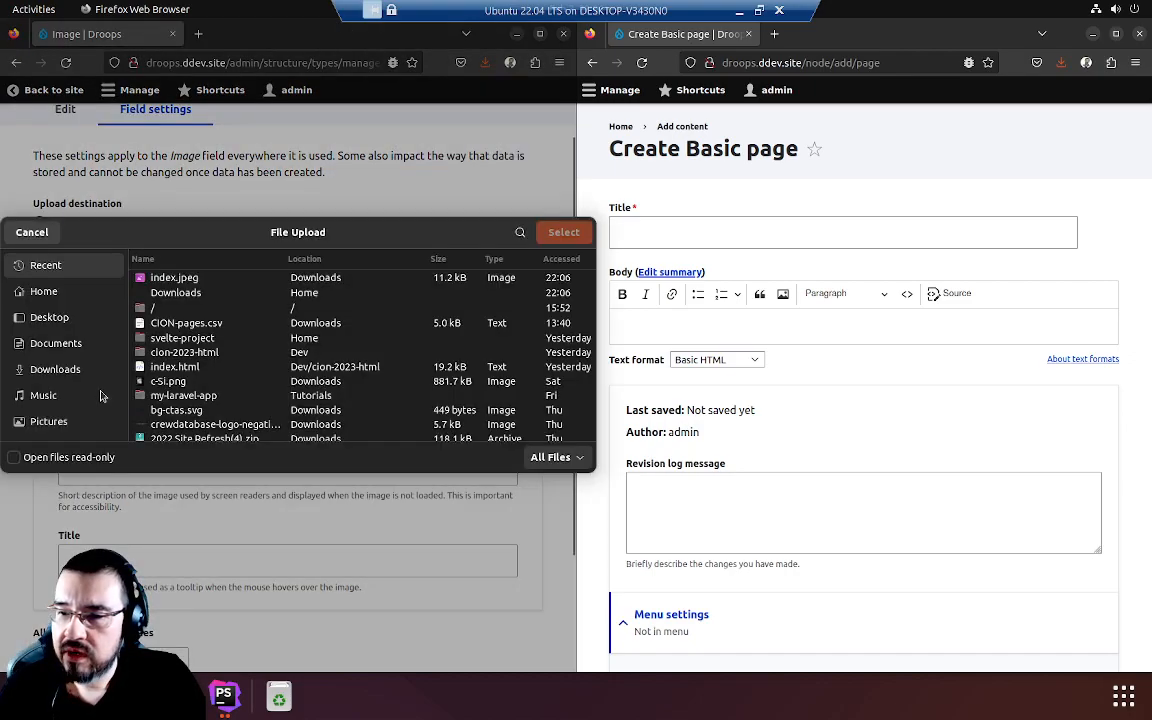
double_click(193, 292)
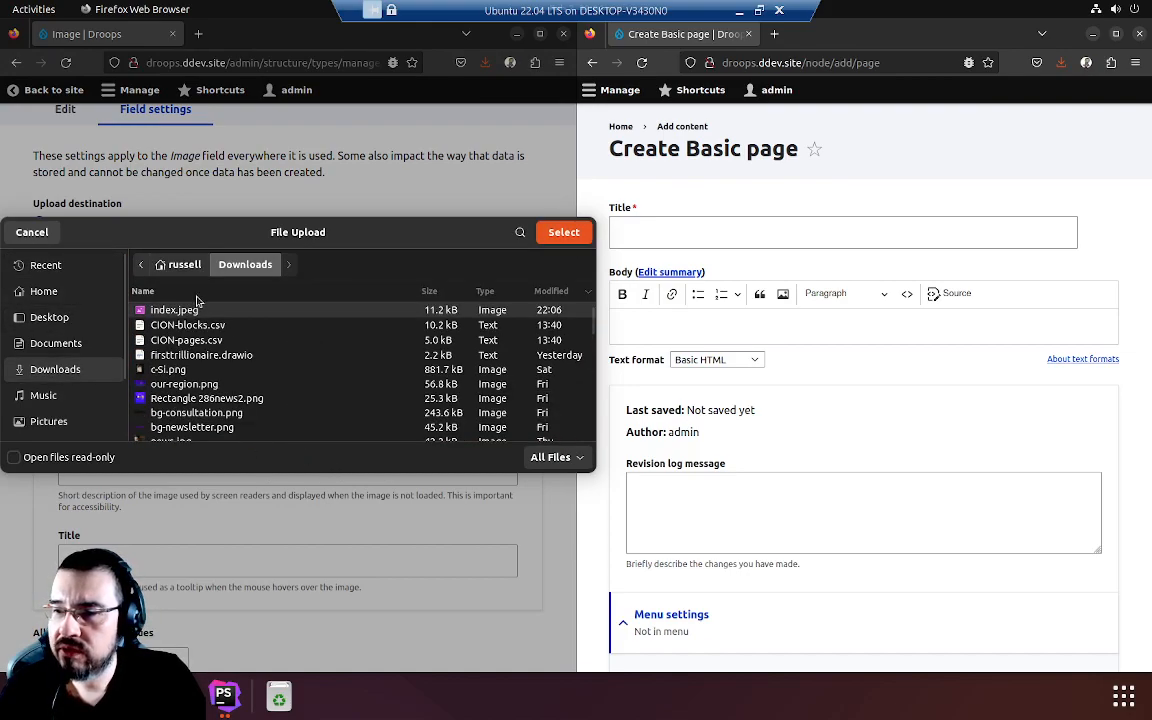
left_click(551, 291)
left_click(552, 292)
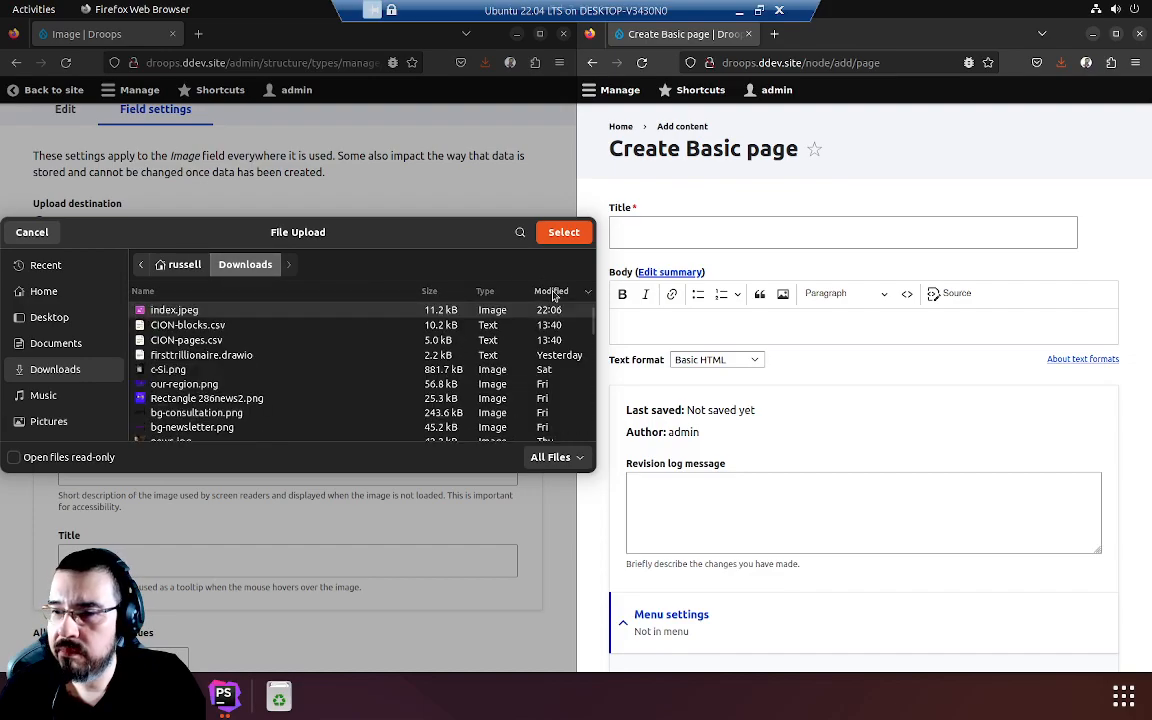
double_click(192, 312)
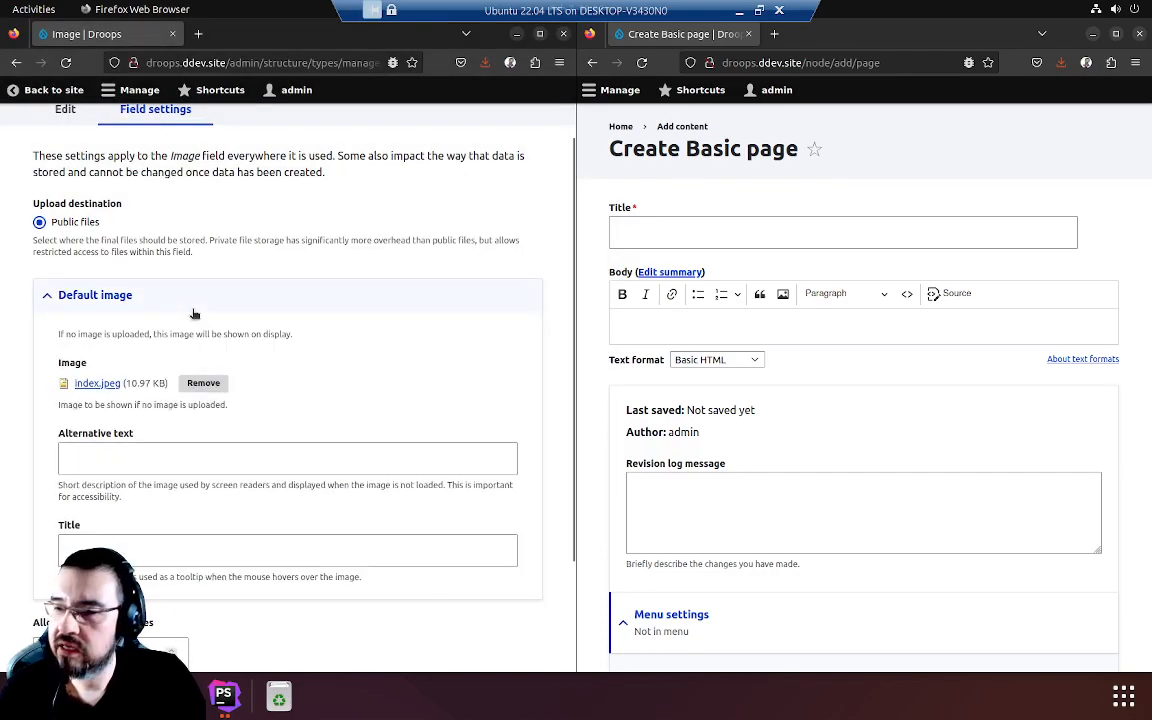
Step: Set the default image's alternative text to "Money symbol" and title to "Trillioniare", allow unlimited values, and save the field settings
scroll(320, 411, "down", 1)
left_click(276, 378)
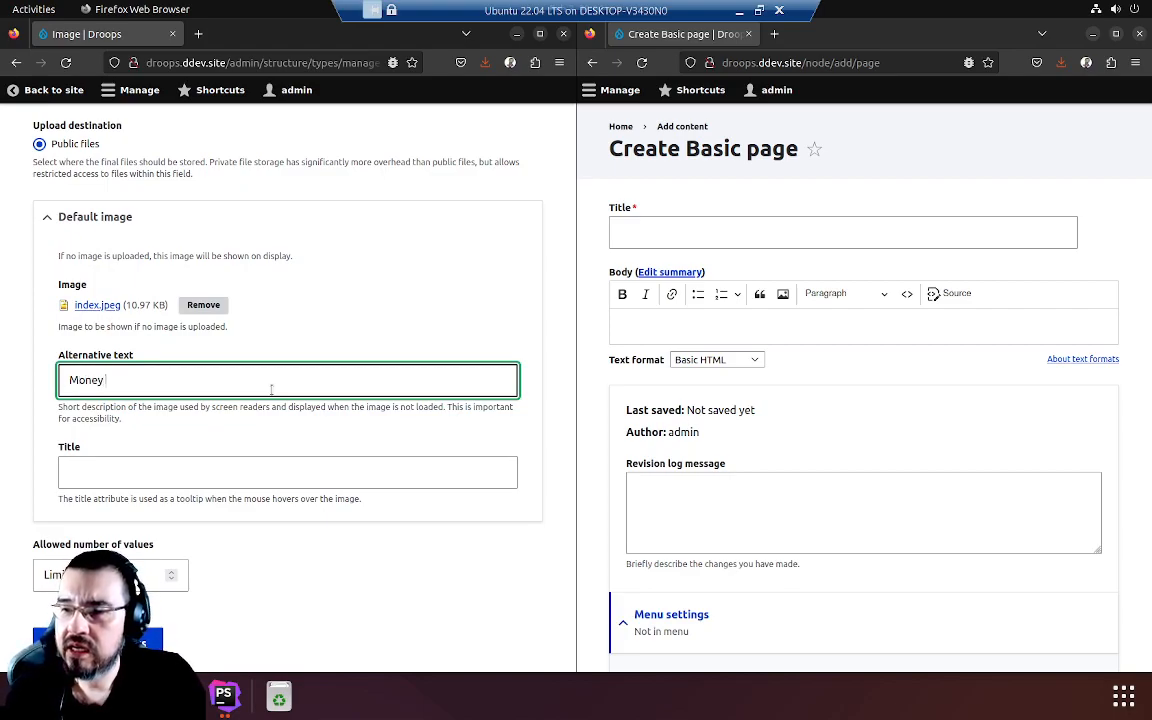
key("Tab")
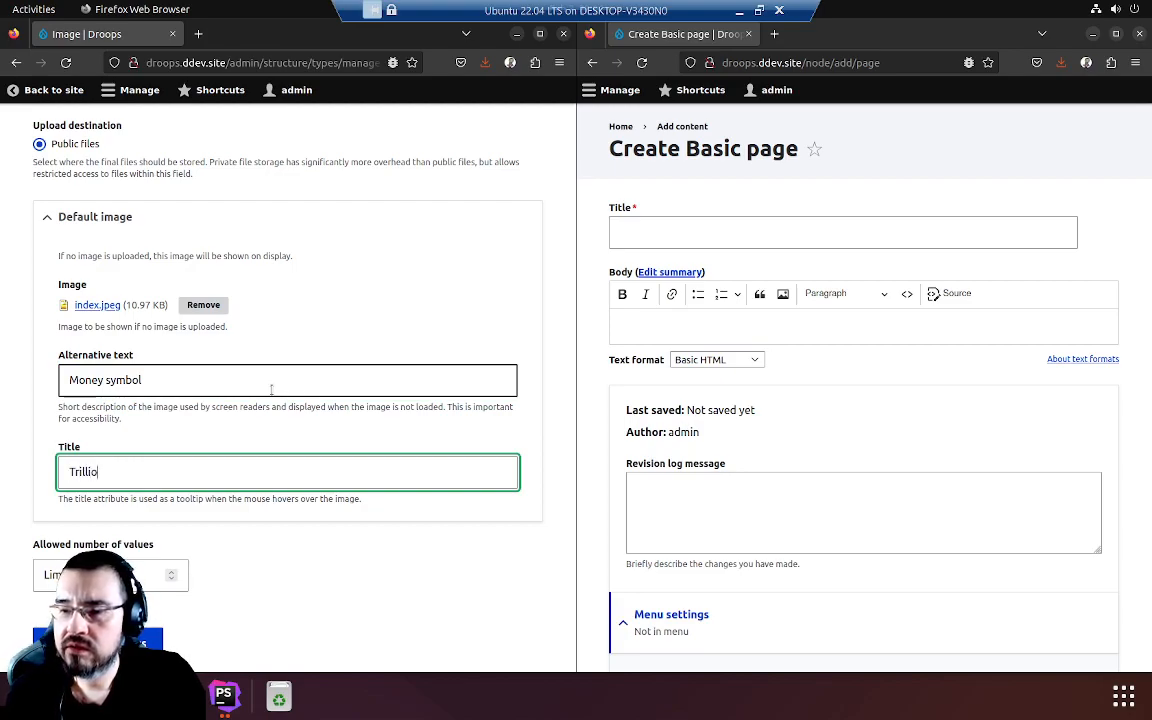
key("Tab")
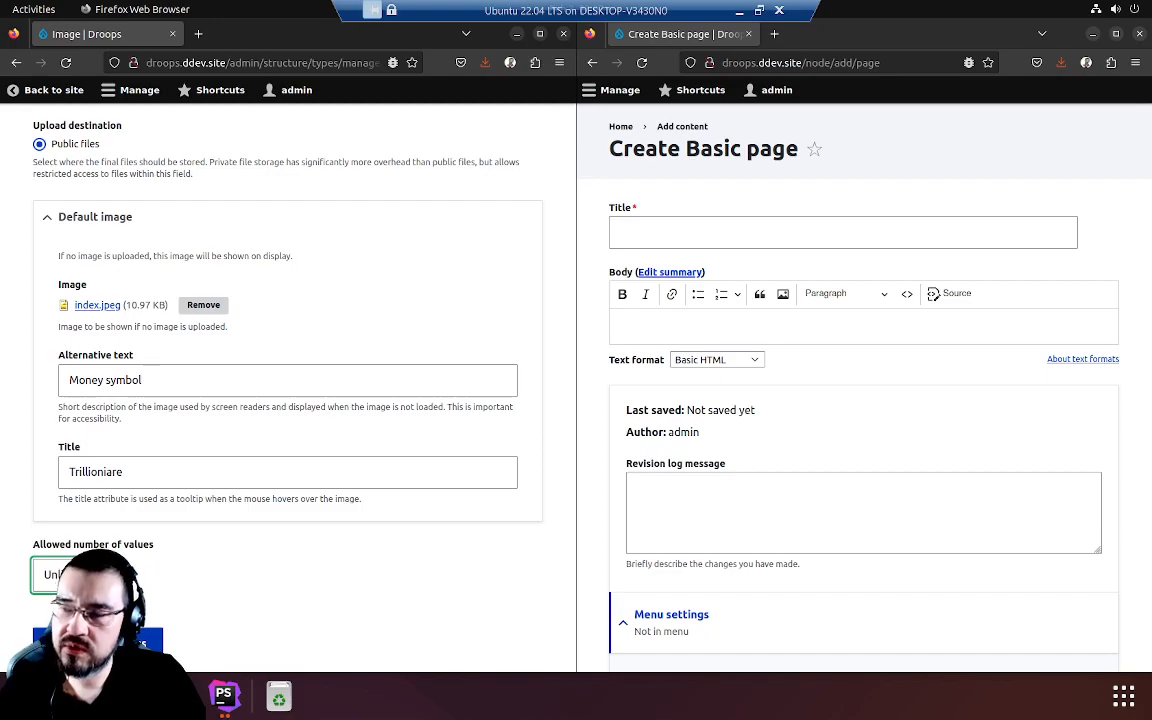
key("Return")
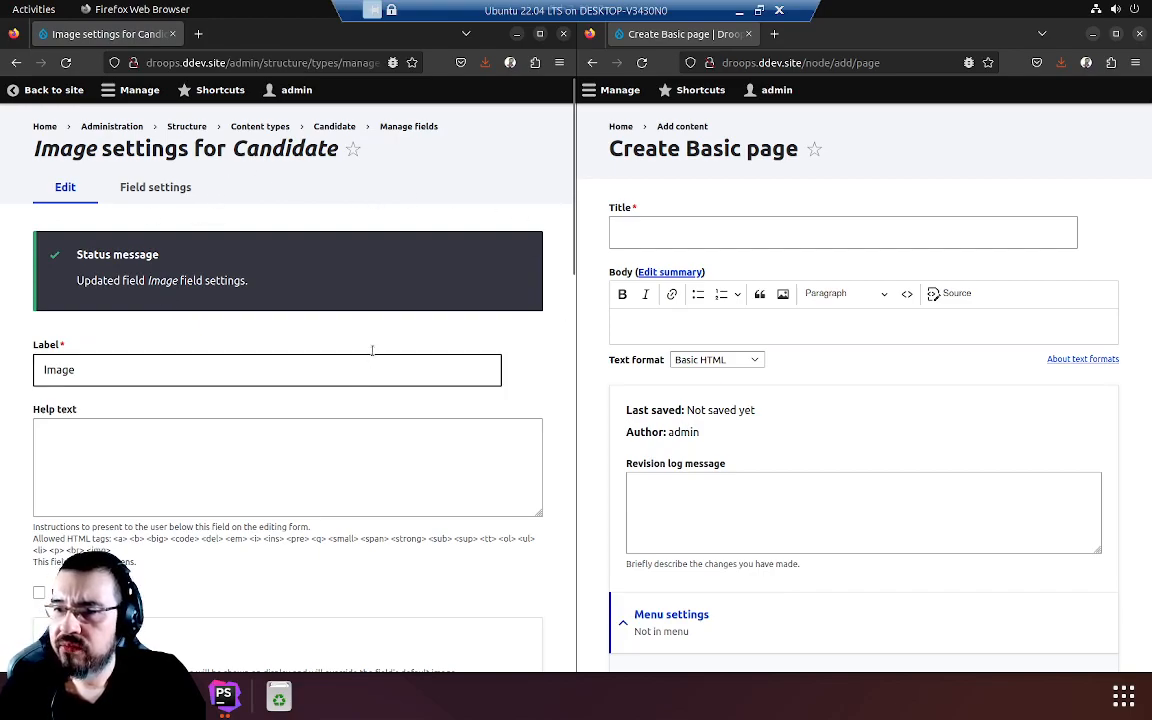
Step: Try making the Candidate's Image field required, and clear the requirement again
scroll(240, 183, "down", 3)
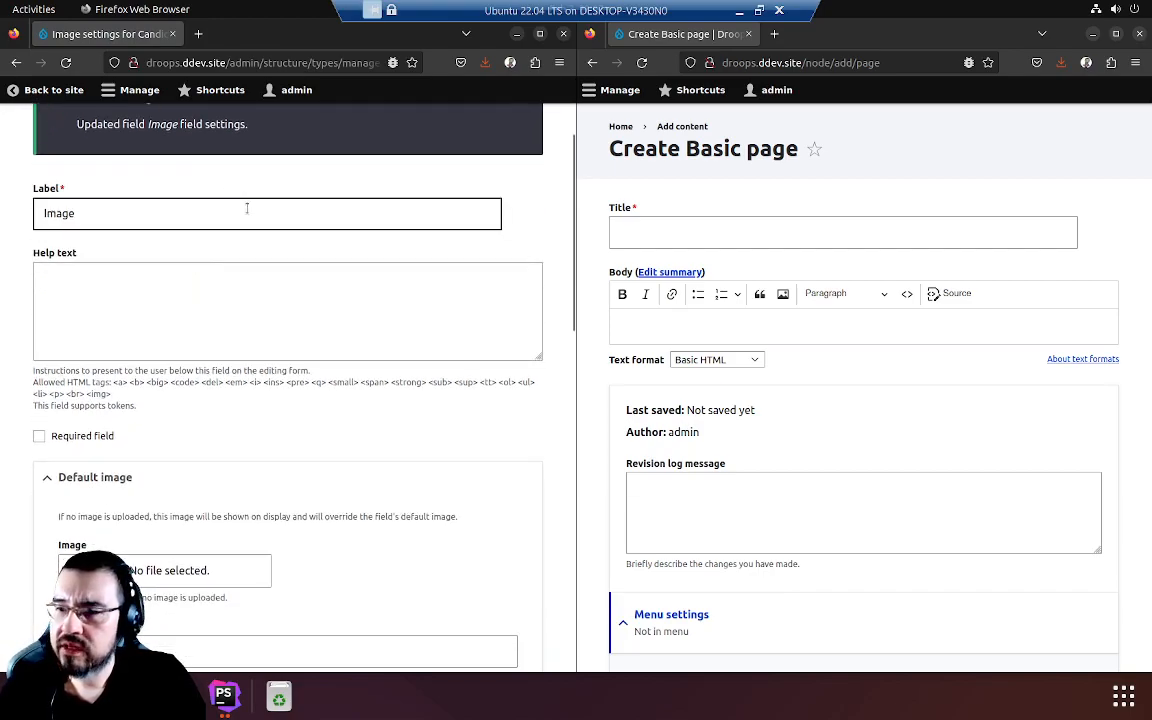
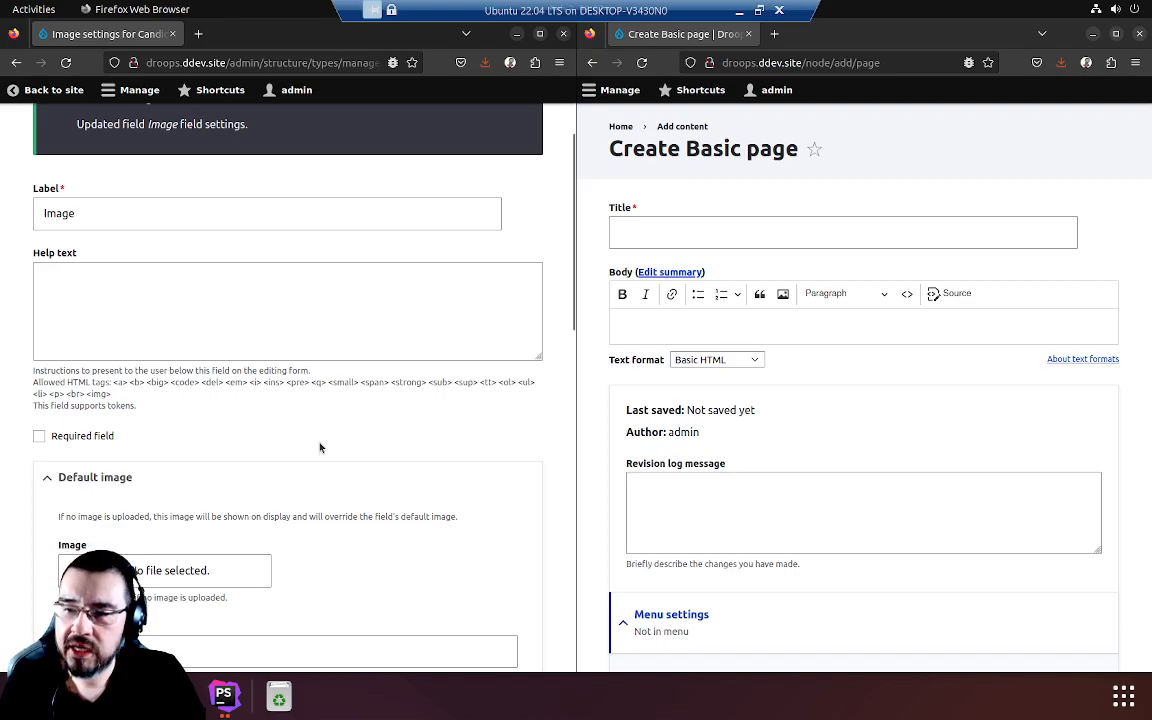
left_click(39, 437)
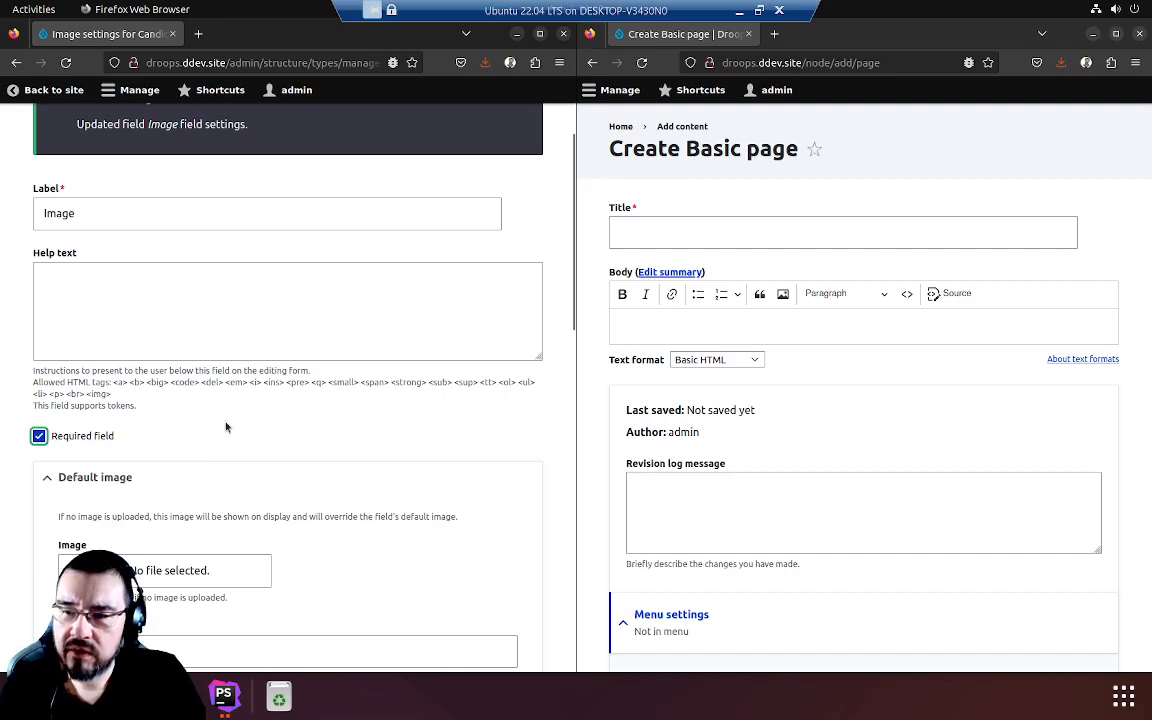
scroll(226, 428, "down", 3)
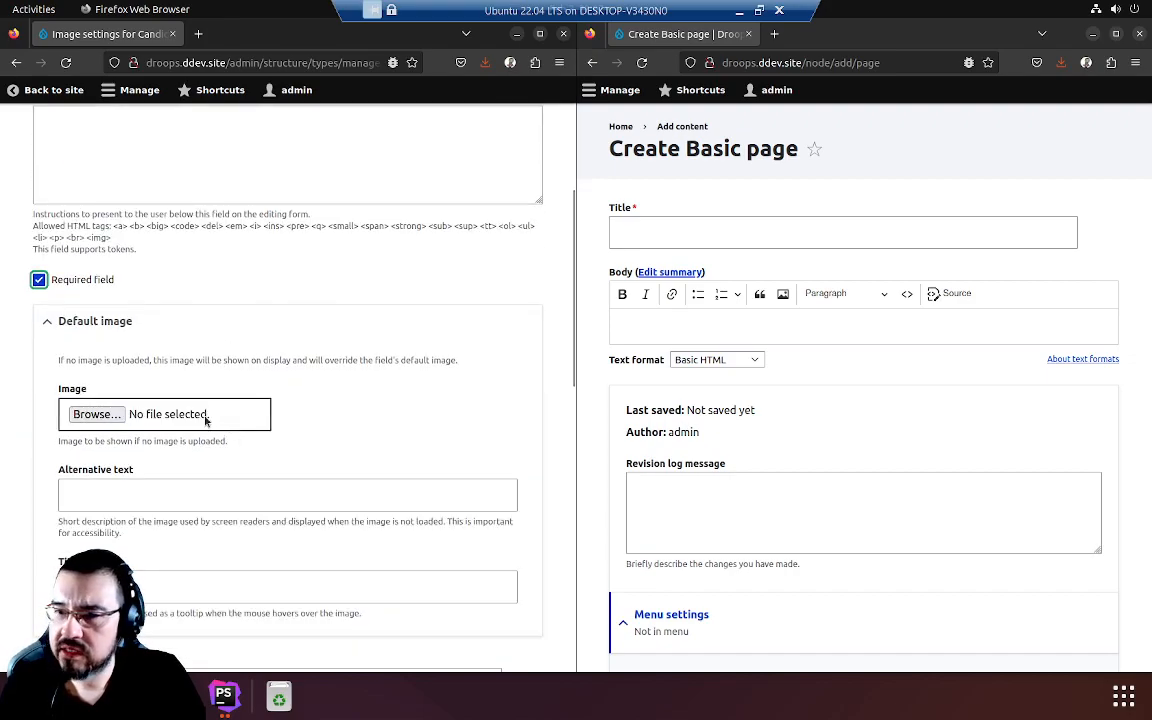
left_click(60, 279)
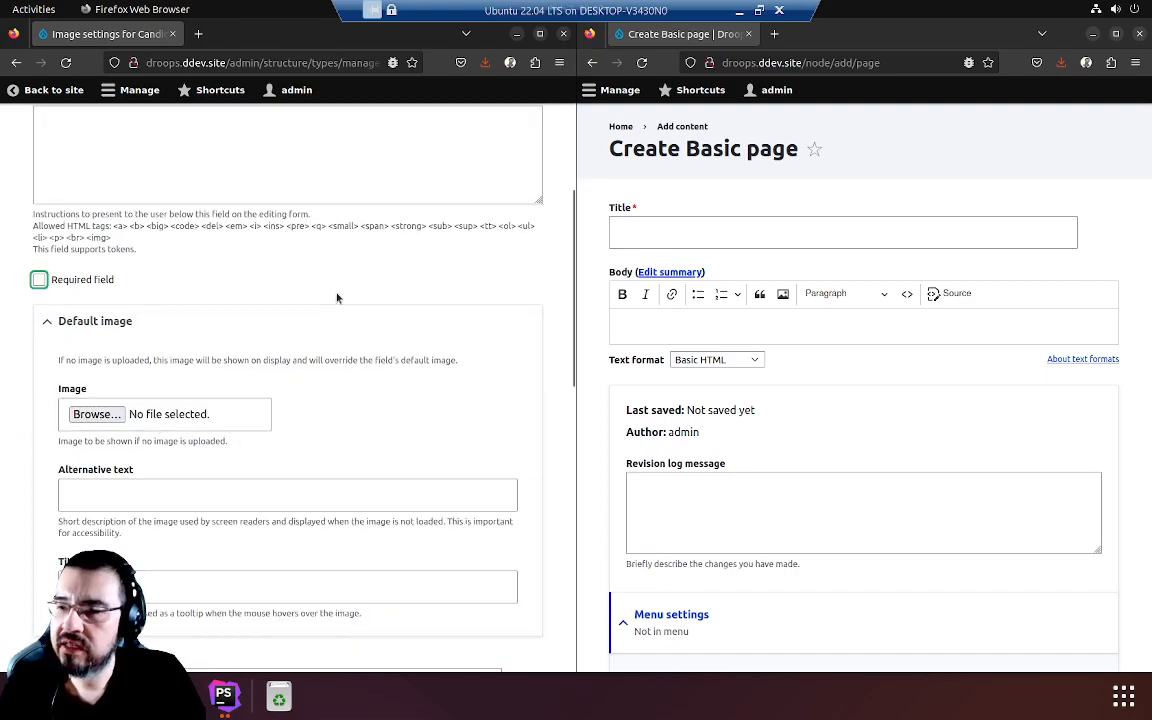
Step: Add webp to the allowed file extensions of the Candidate's Image field
scroll(323, 303, "down", 1)
scroll(323, 303, "down", 3)
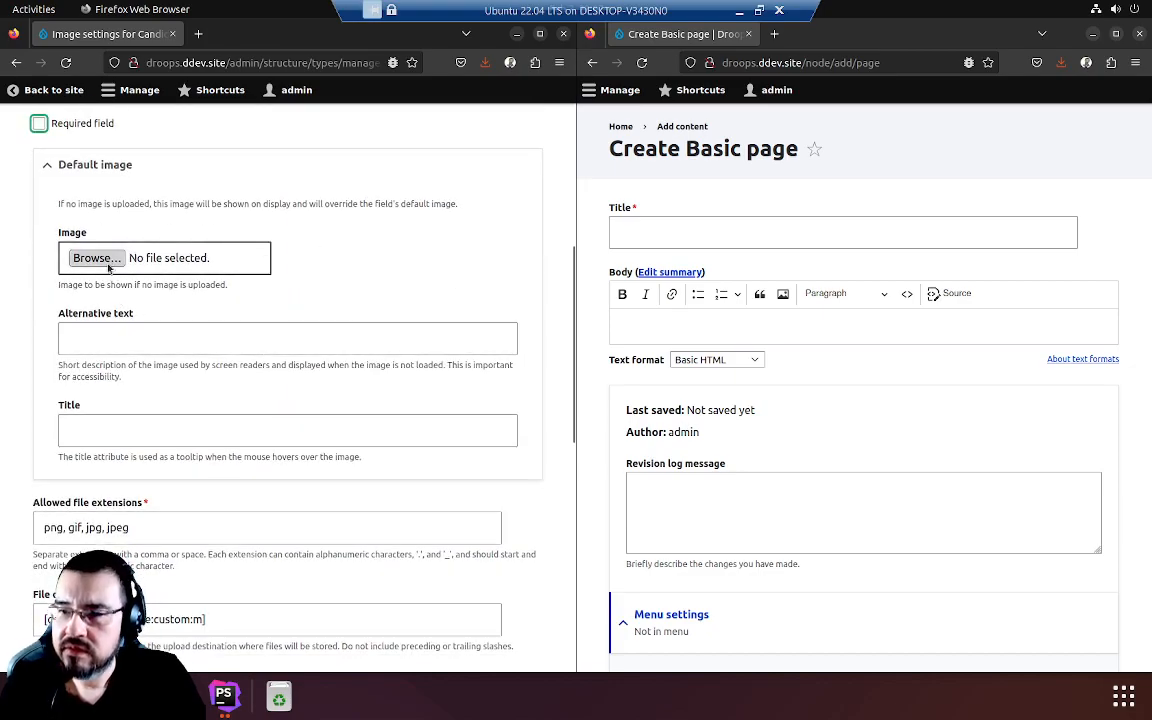
scroll(330, 270, "up", 8)
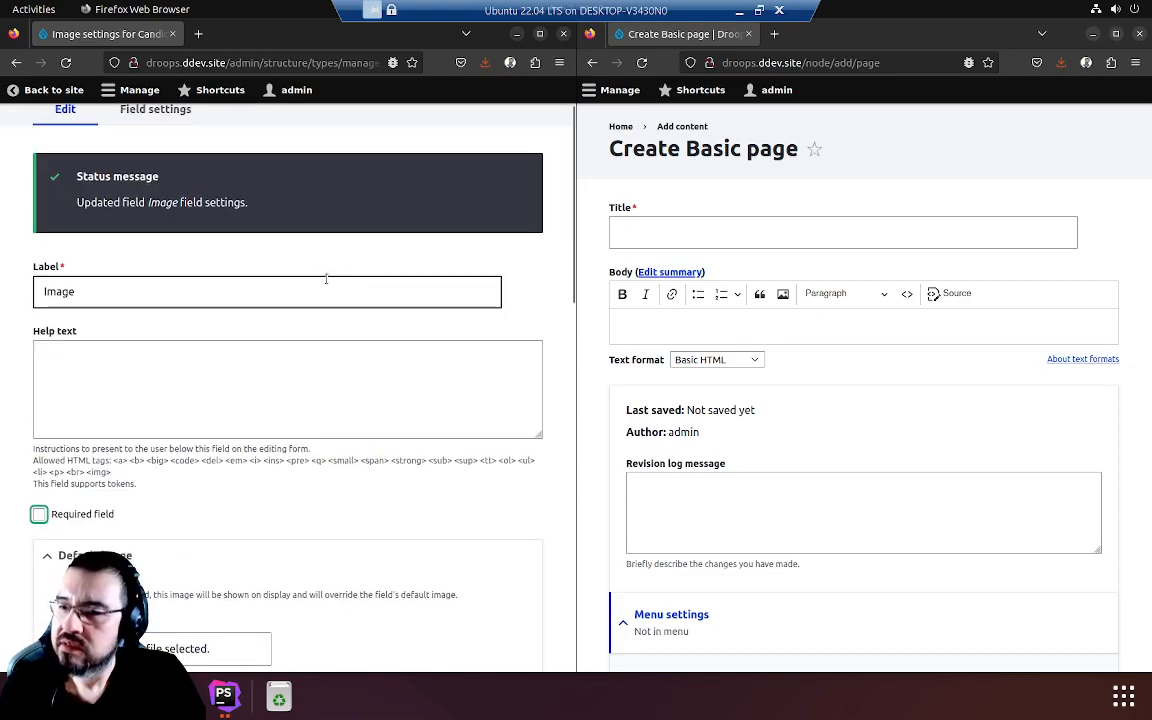
scroll(321, 277, "down", 18)
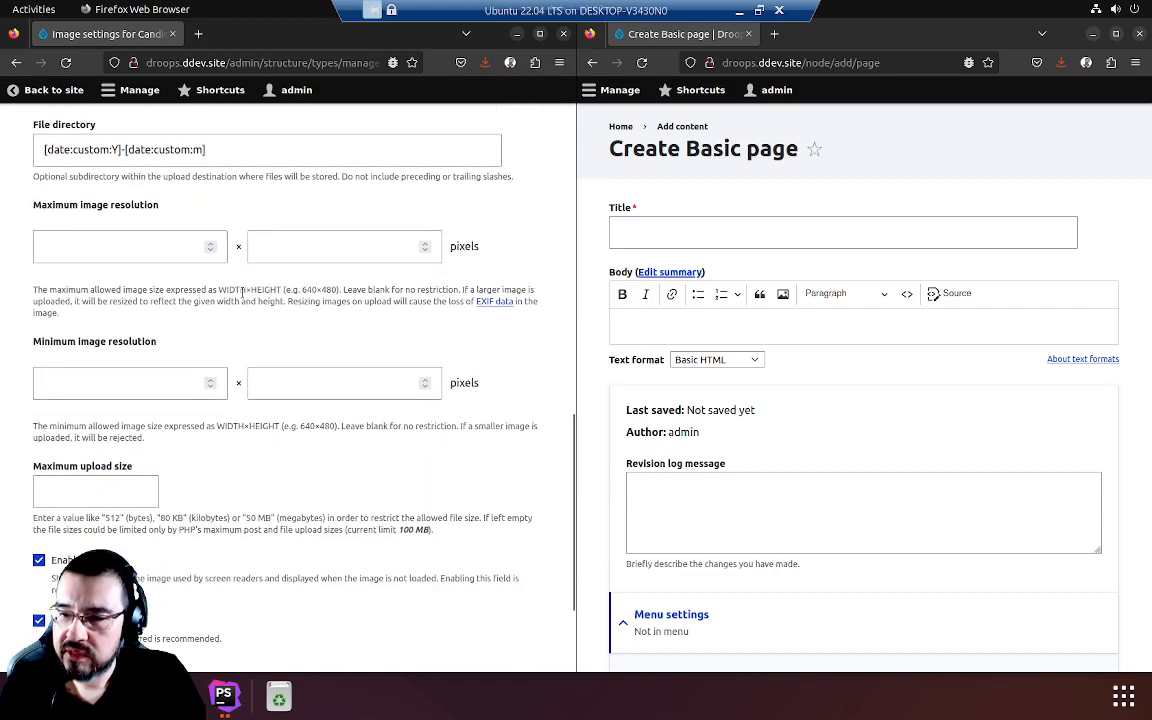
scroll(247, 293, "up", 5)
left_click(247, 293)
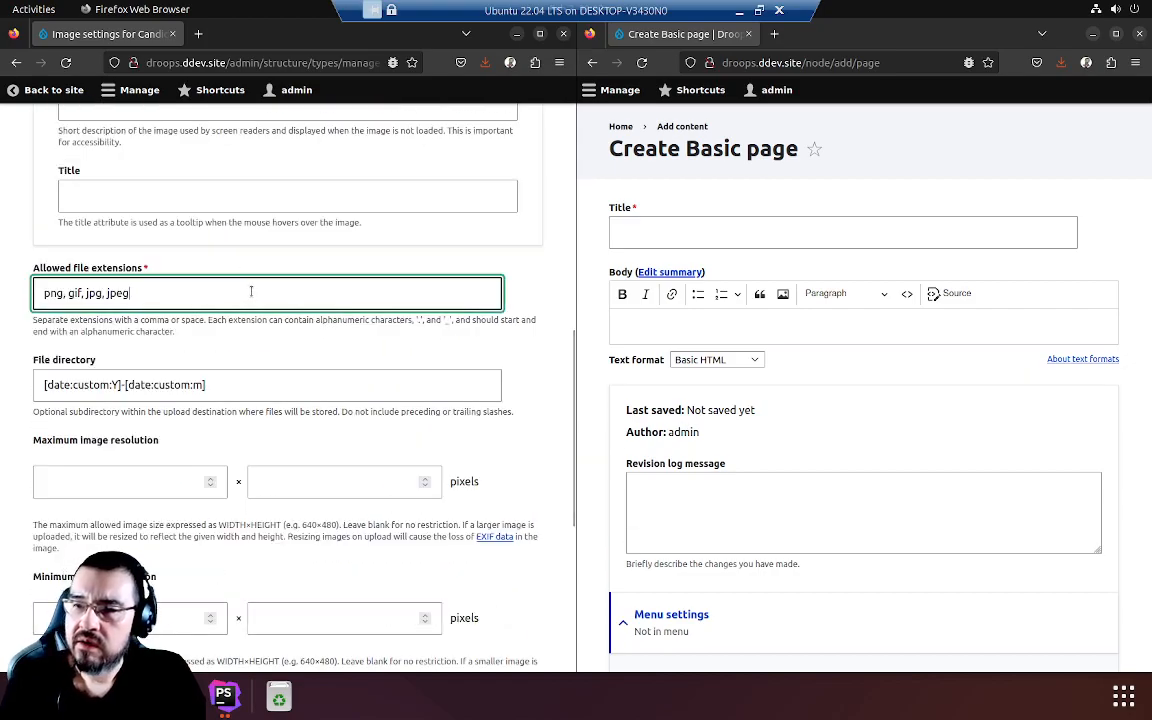
type(",")
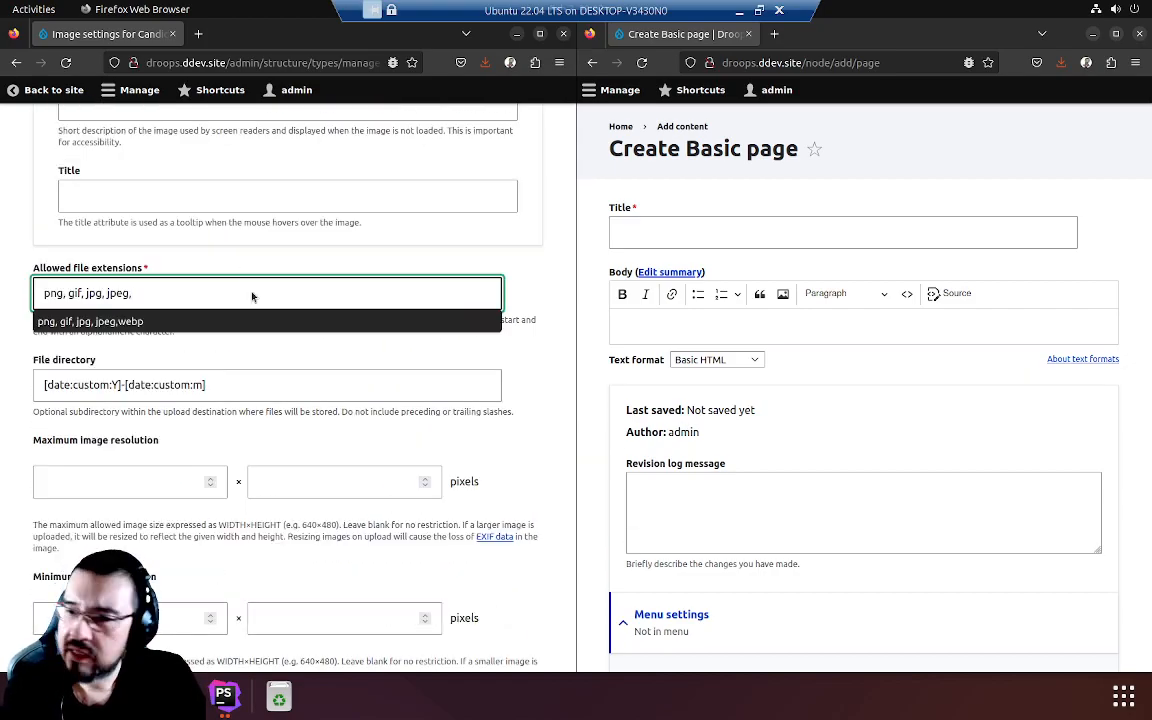
type("w")
key("Down")
key("Return")
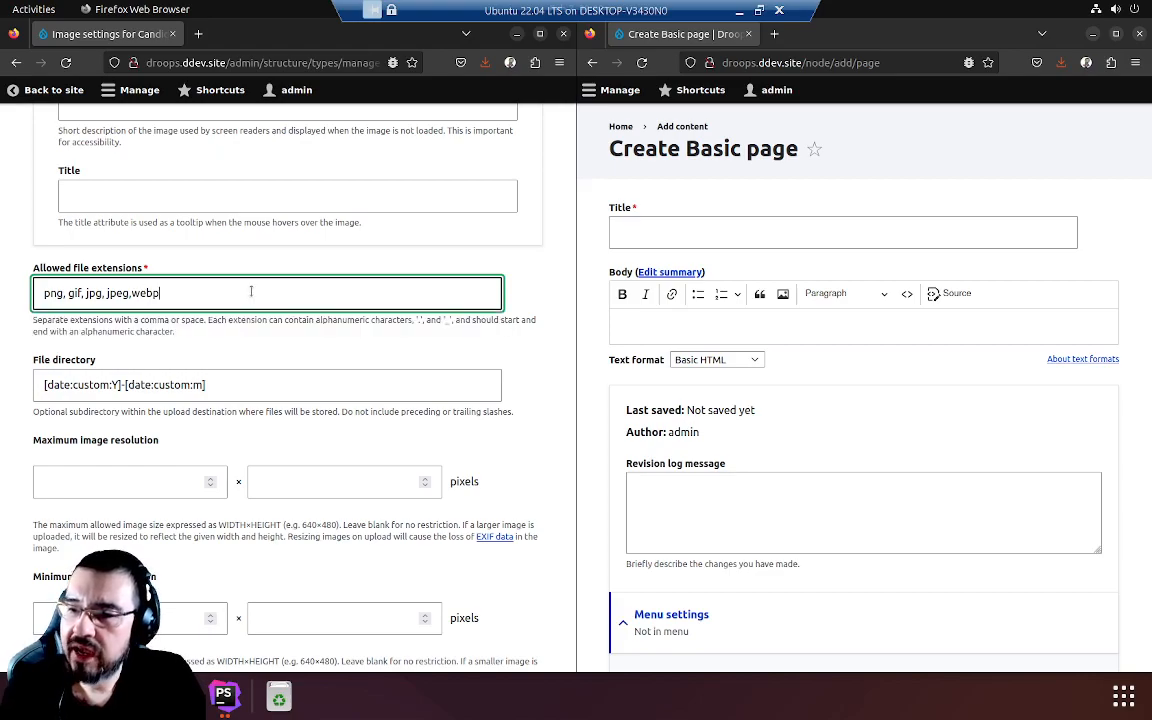
left_click(342, 347)
Step: Review the Image field's default image, file directory and image resolution settings
scroll(178, 335, "down", 3)
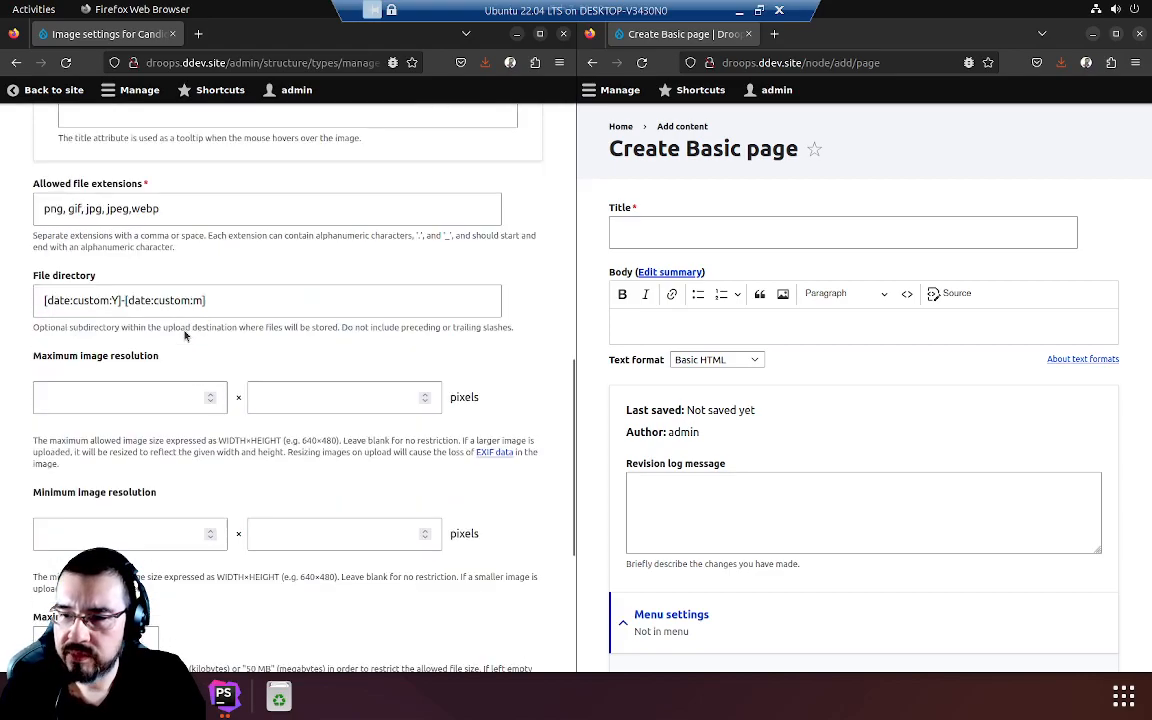
scroll(270, 300, "up", 15)
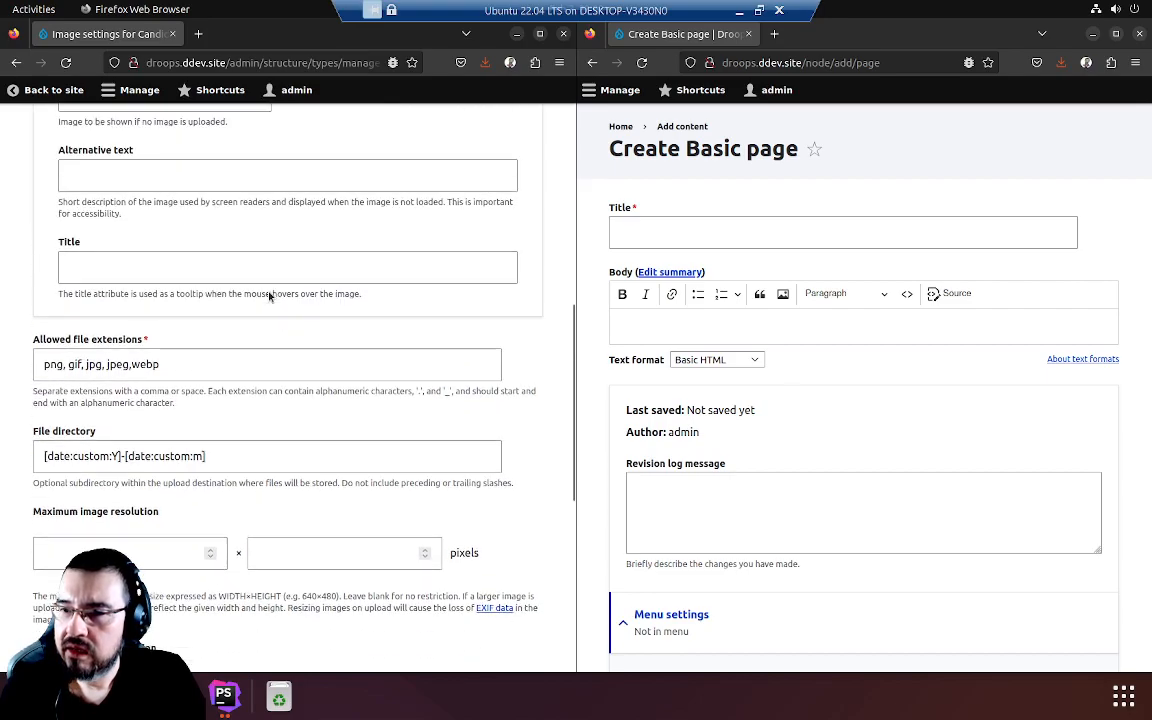
scroll(256, 325, "down", 3)
scroll(230, 285, "up", 4)
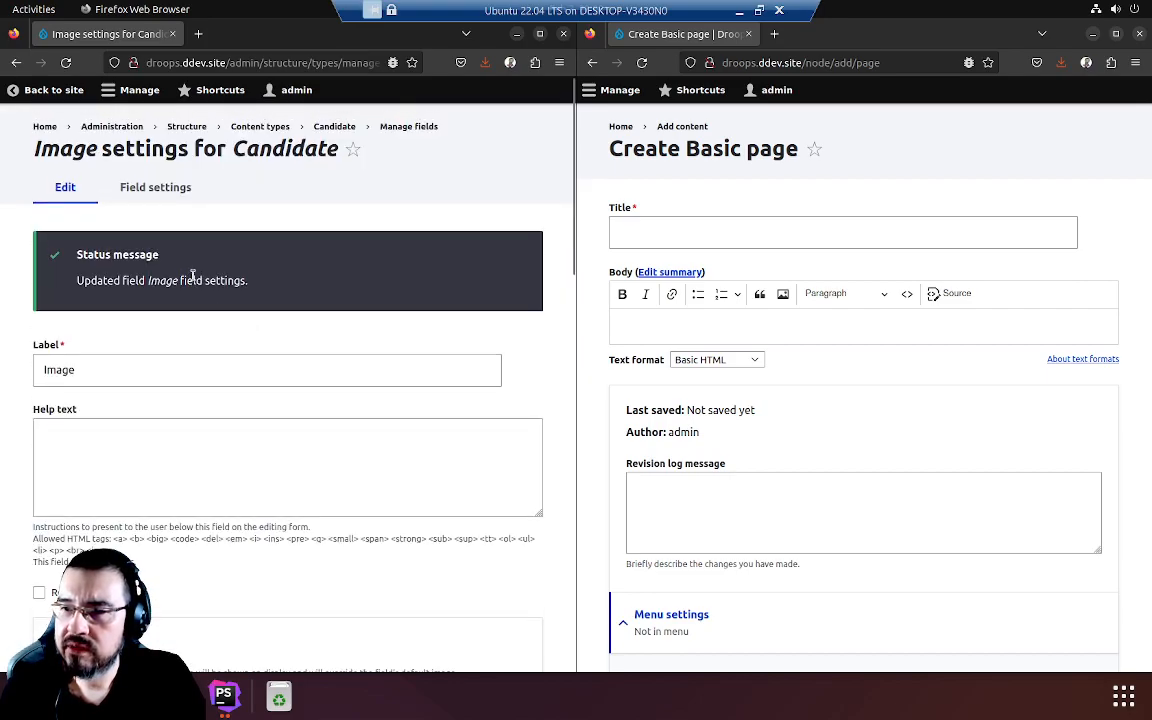
scroll(250, 294, "down", 4)
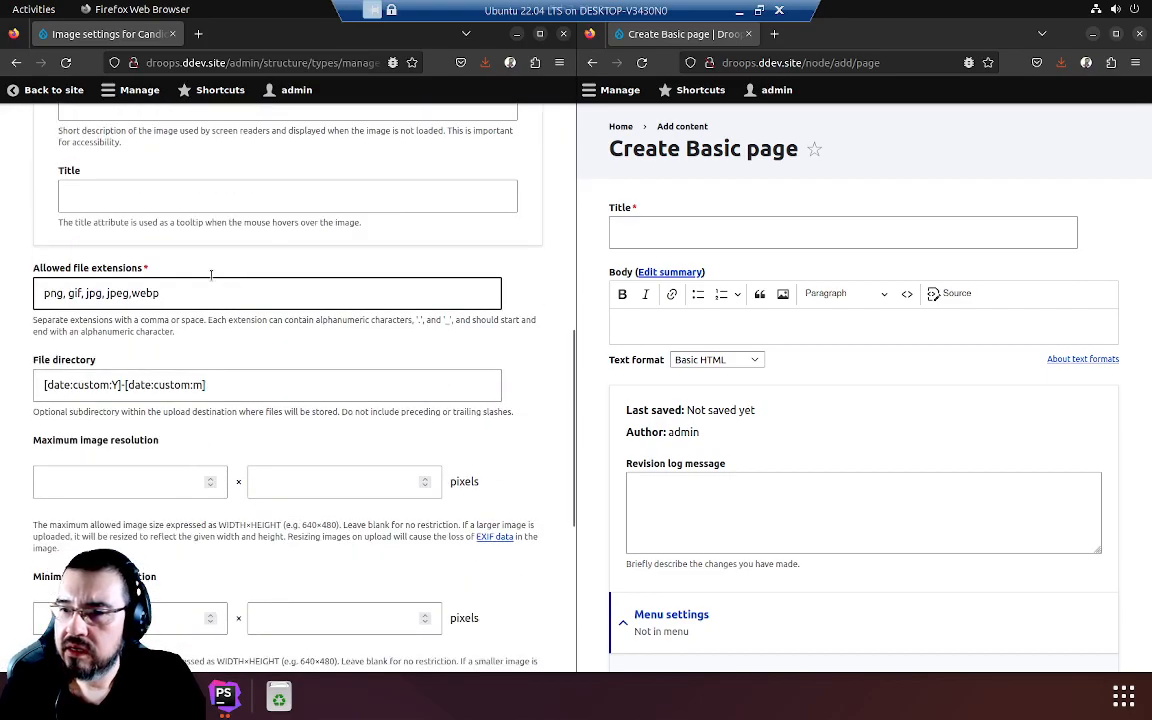
scroll(139, 231, "up", 4)
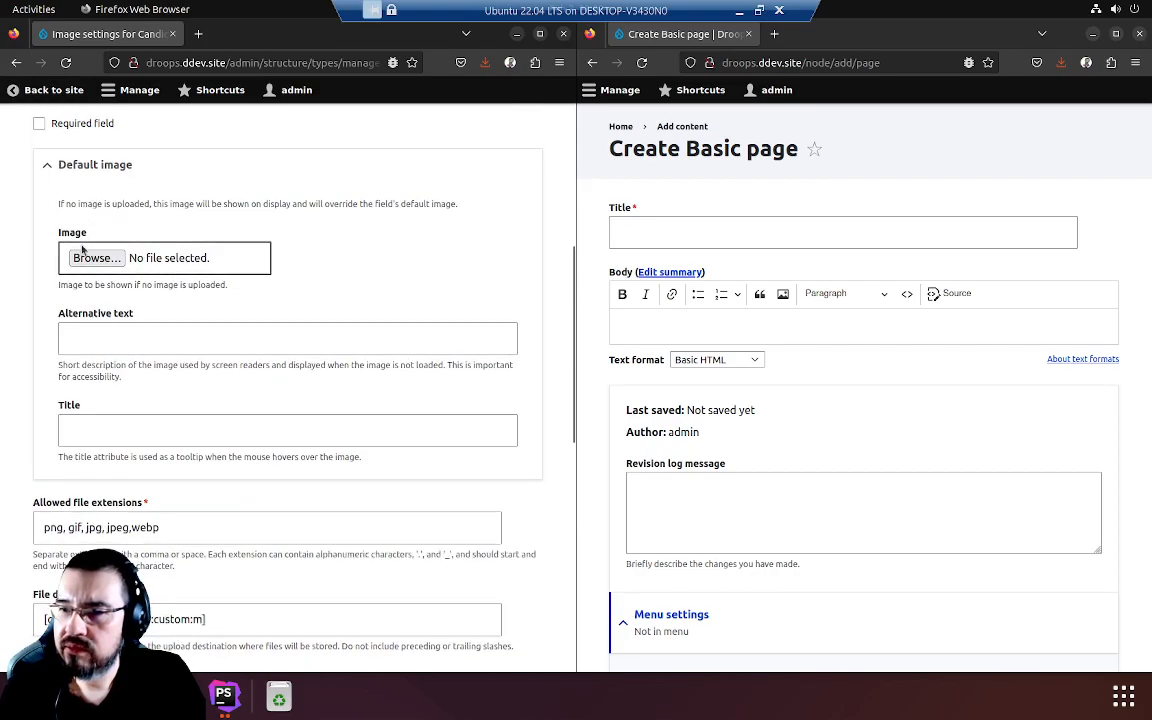
scroll(229, 210, "up", 2)
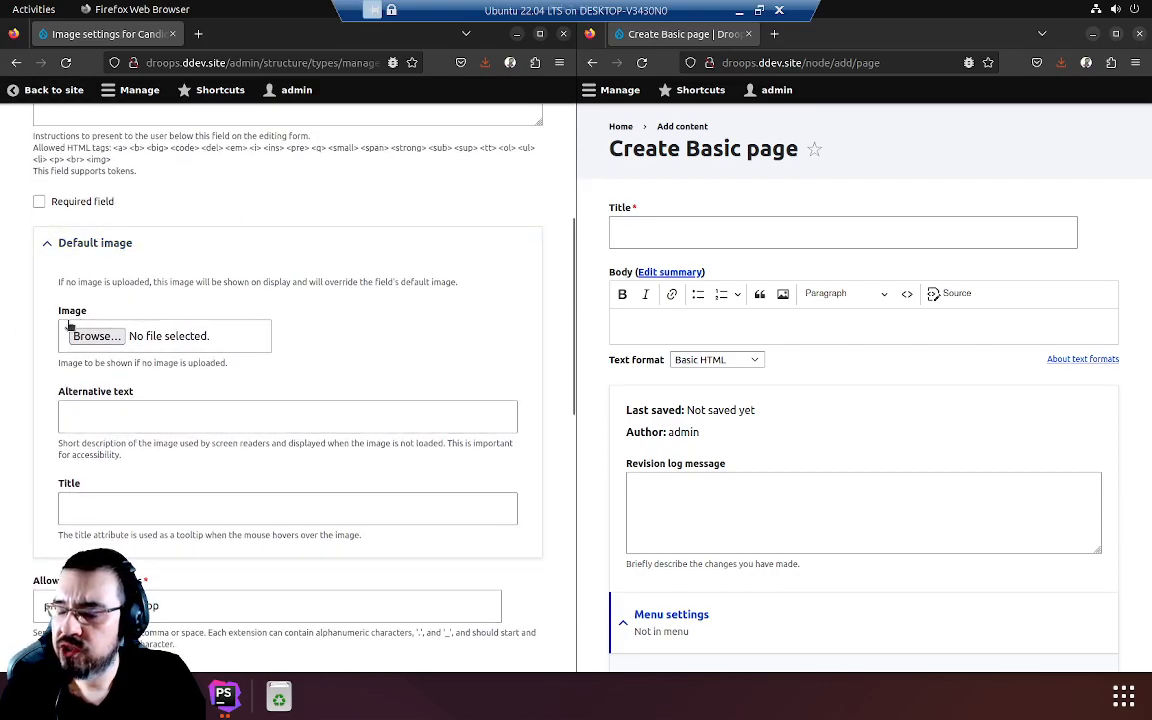
scroll(263, 302, "down", 5)
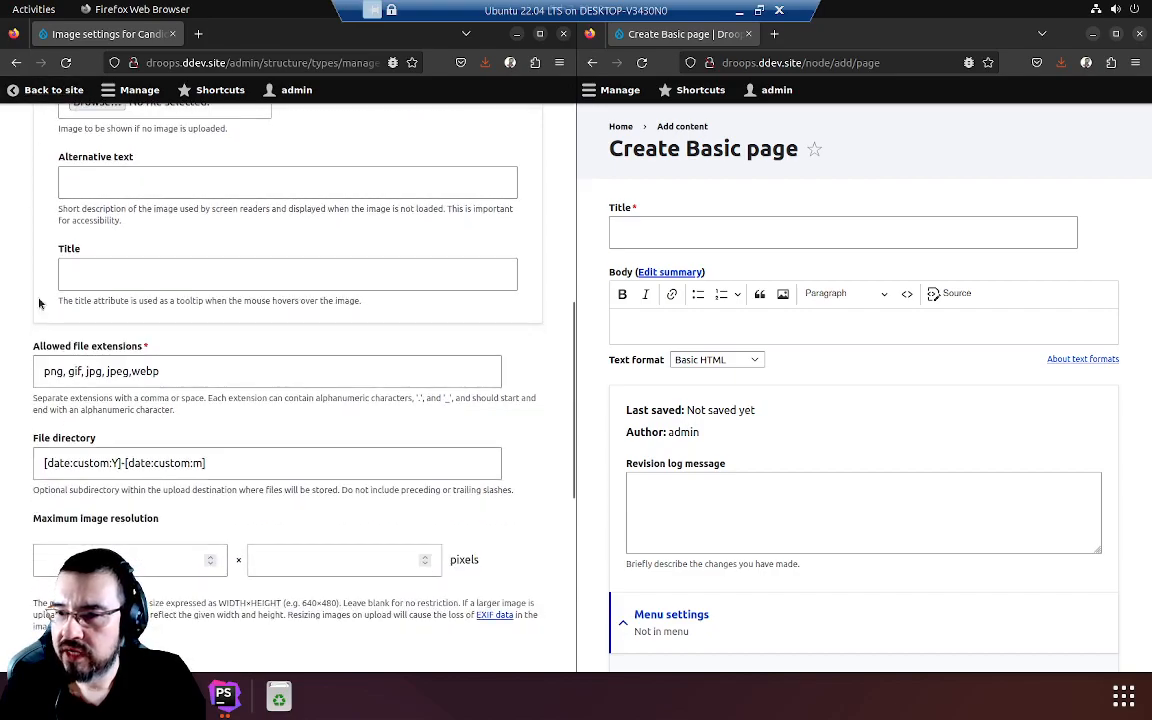
scroll(200, 420, "down", 3)
scroll(193, 457, "down", 3)
scroll(150, 390, "up", 10)
scroll(121, 329, "up", 5)
Step: Upload index.jpeg as the default image in the Candidate-specific settings of the Image field
scroll(110, 400, "down", 5)
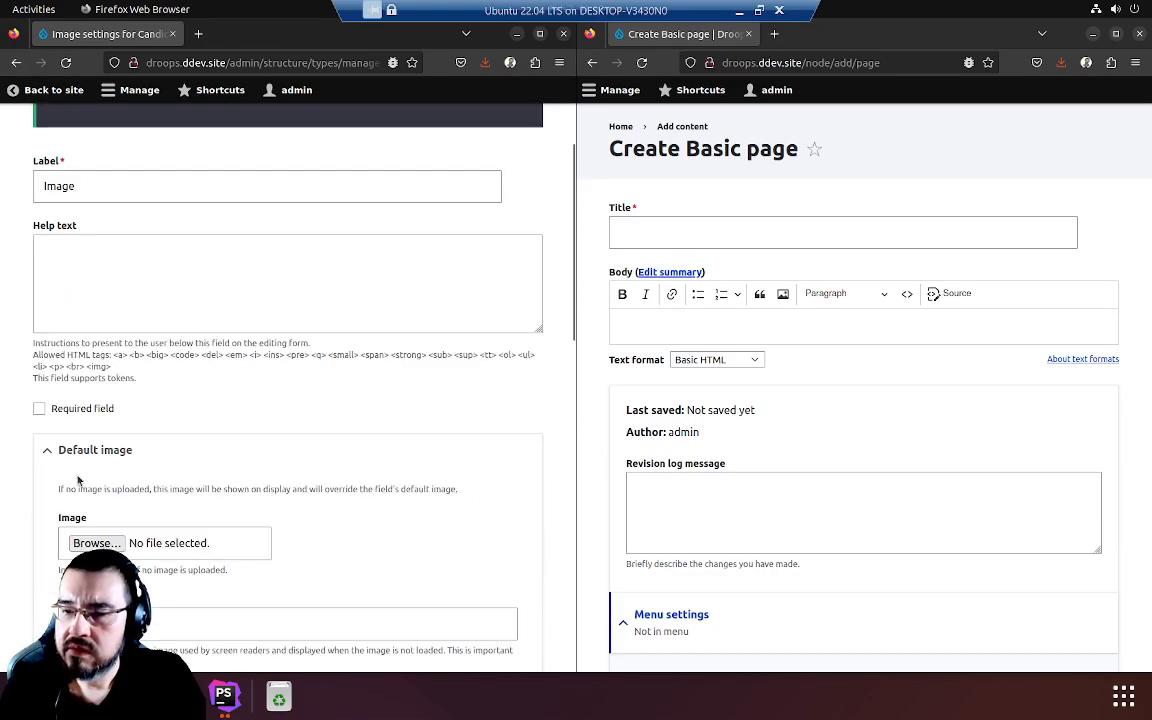
left_click(95, 414)
double_click(170, 274)
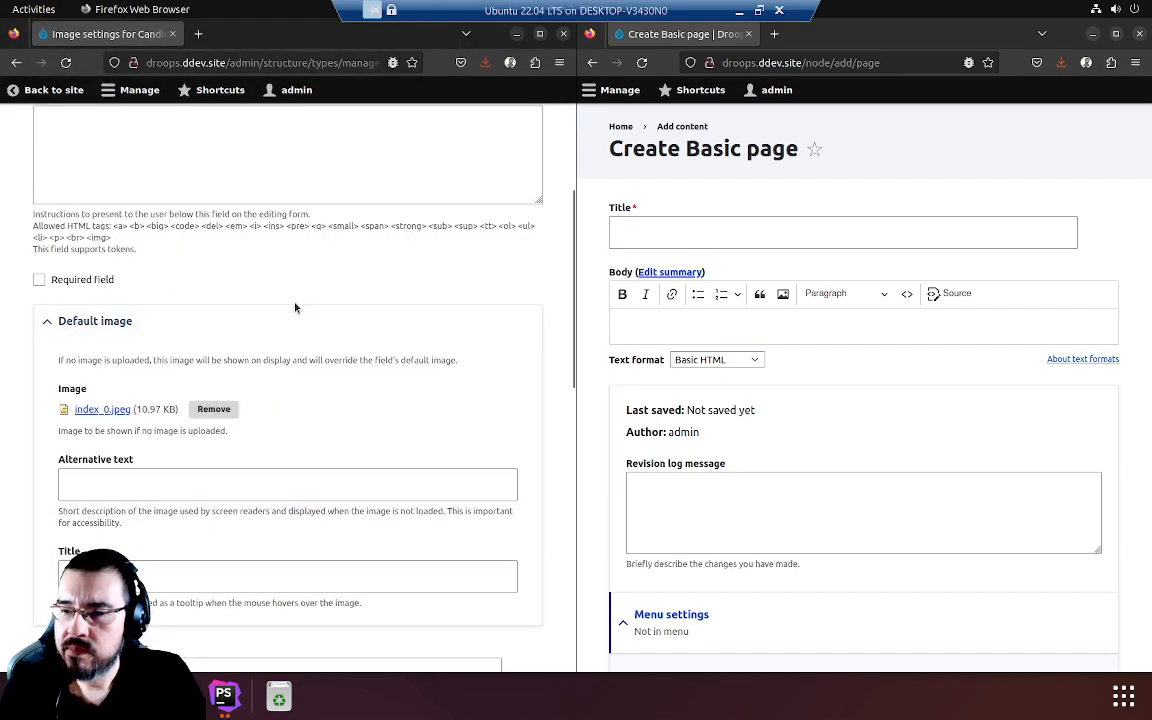
Step: Enable the Title field for the Candidate's Image field and save the settings
scroll(295, 307, "down", 5)
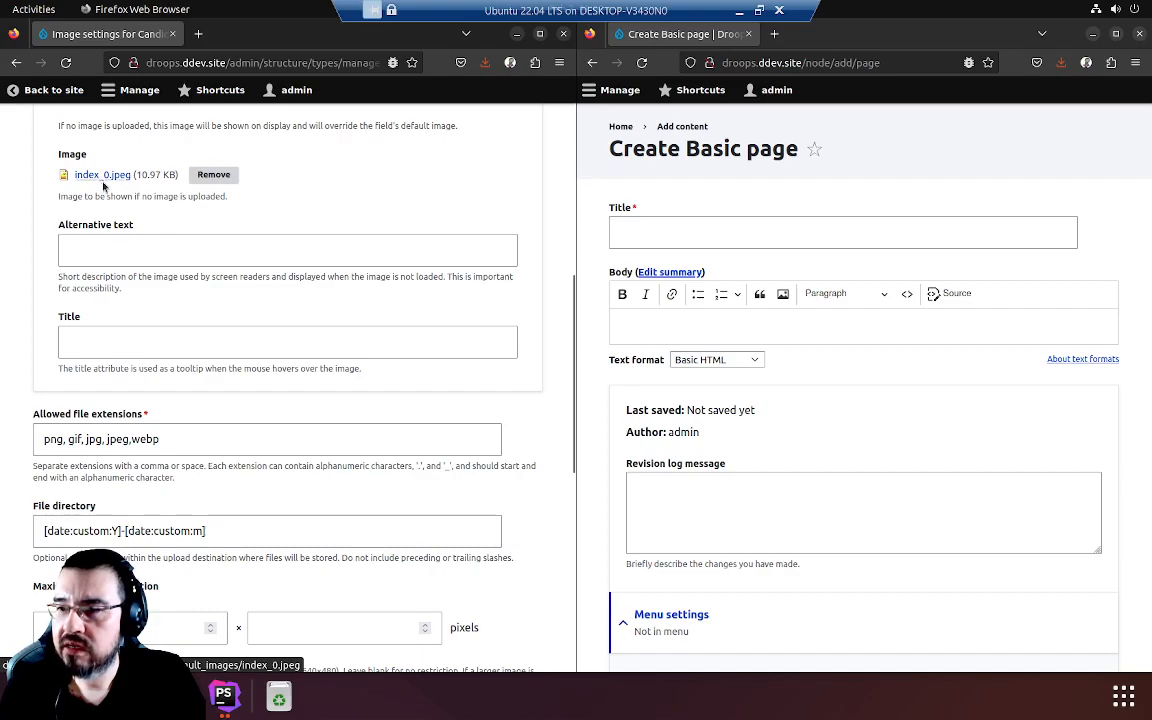
left_click(274, 254)
scroll(316, 254, "down", 1)
scroll(318, 254, "up", 1)
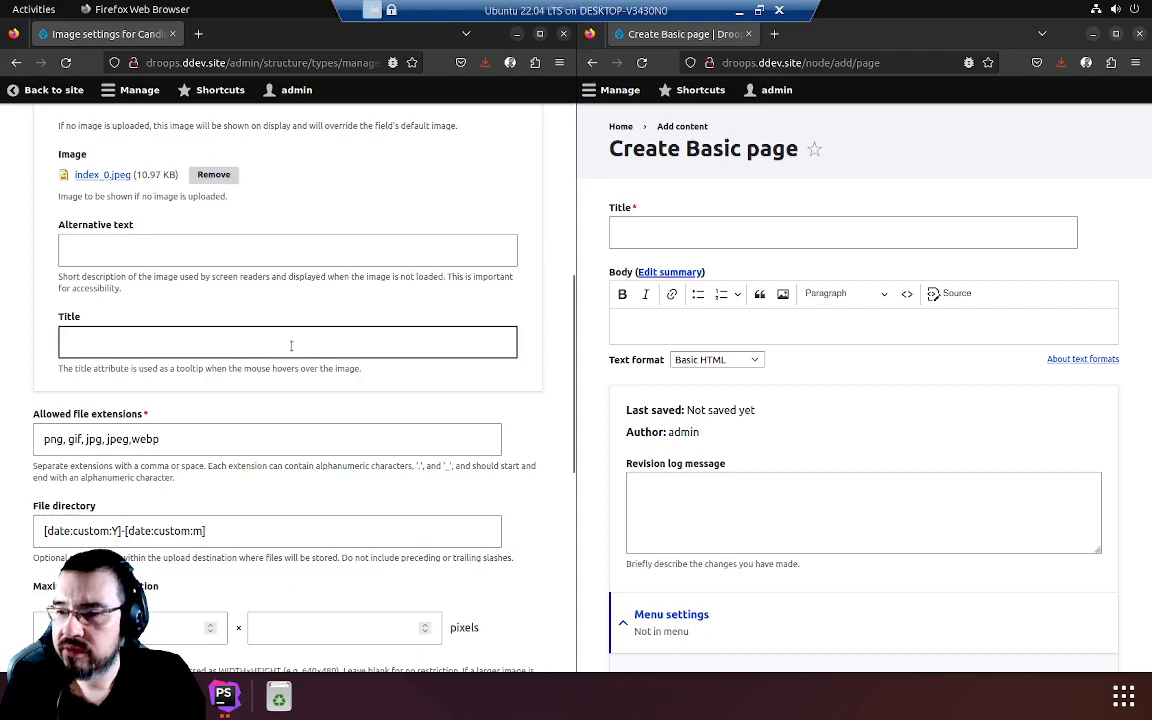
scroll(289, 347, "down", 3)
scroll(200, 345, "up", 3)
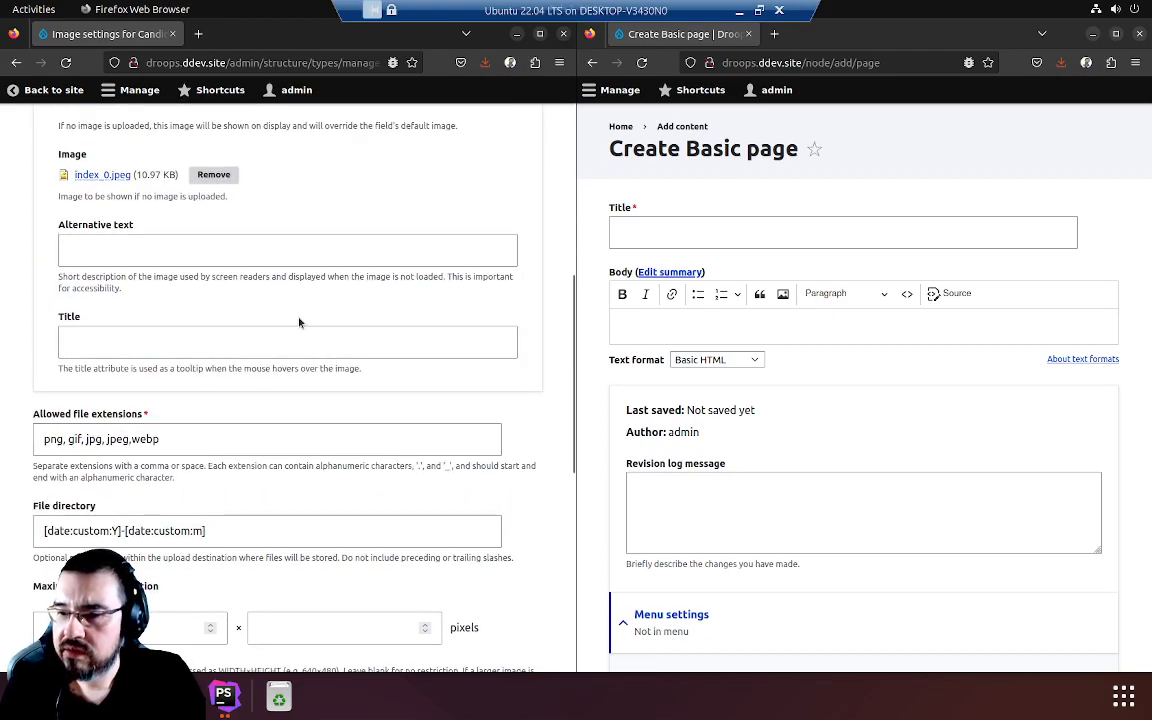
scroll(298, 322, "down", 3)
scroll(297, 325, "down", 2)
scroll(297, 327, "down", 2)
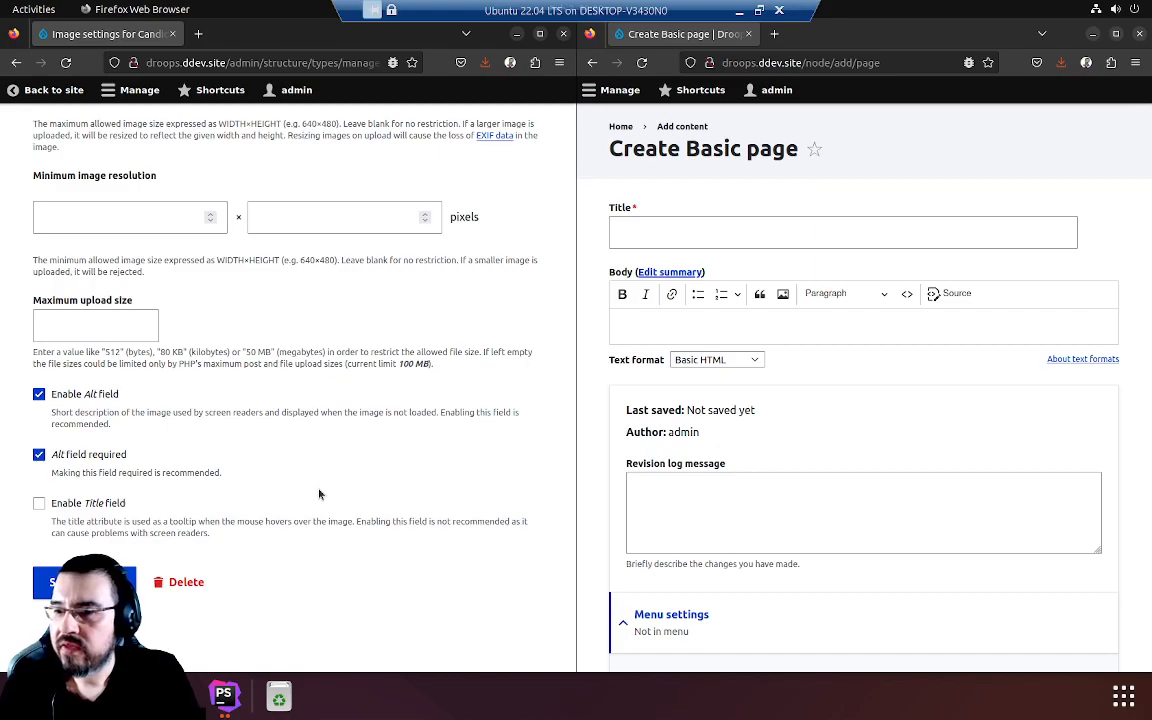
left_click(92, 506)
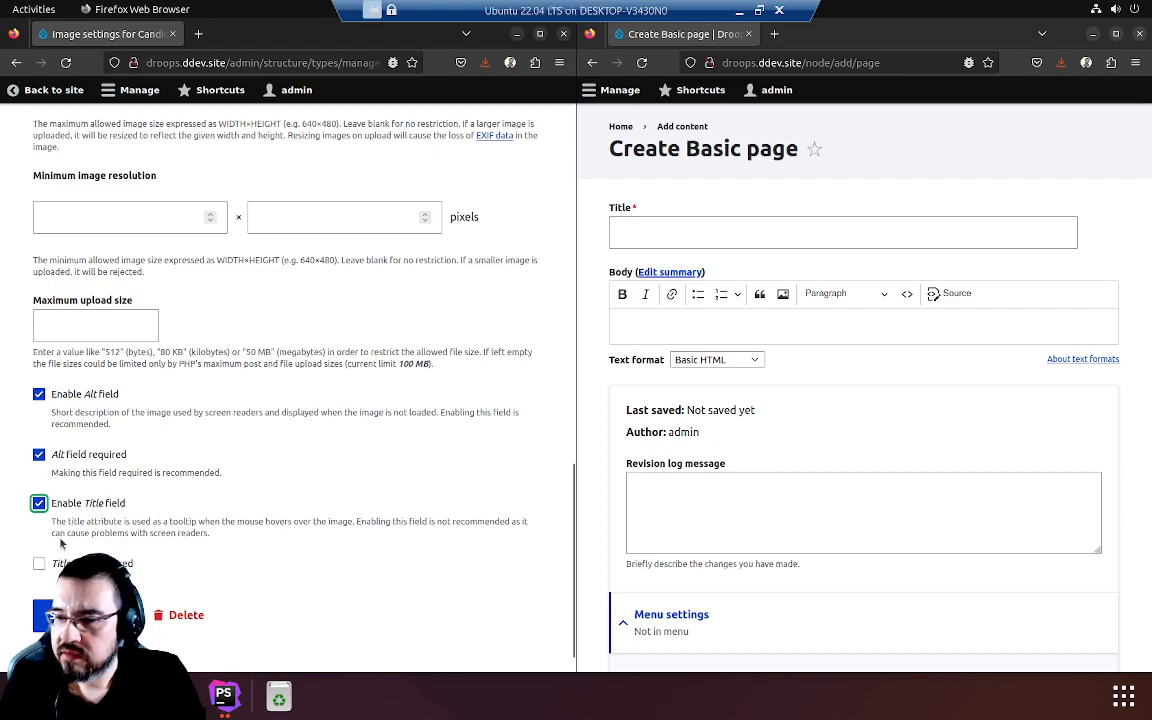
left_click(60, 615)
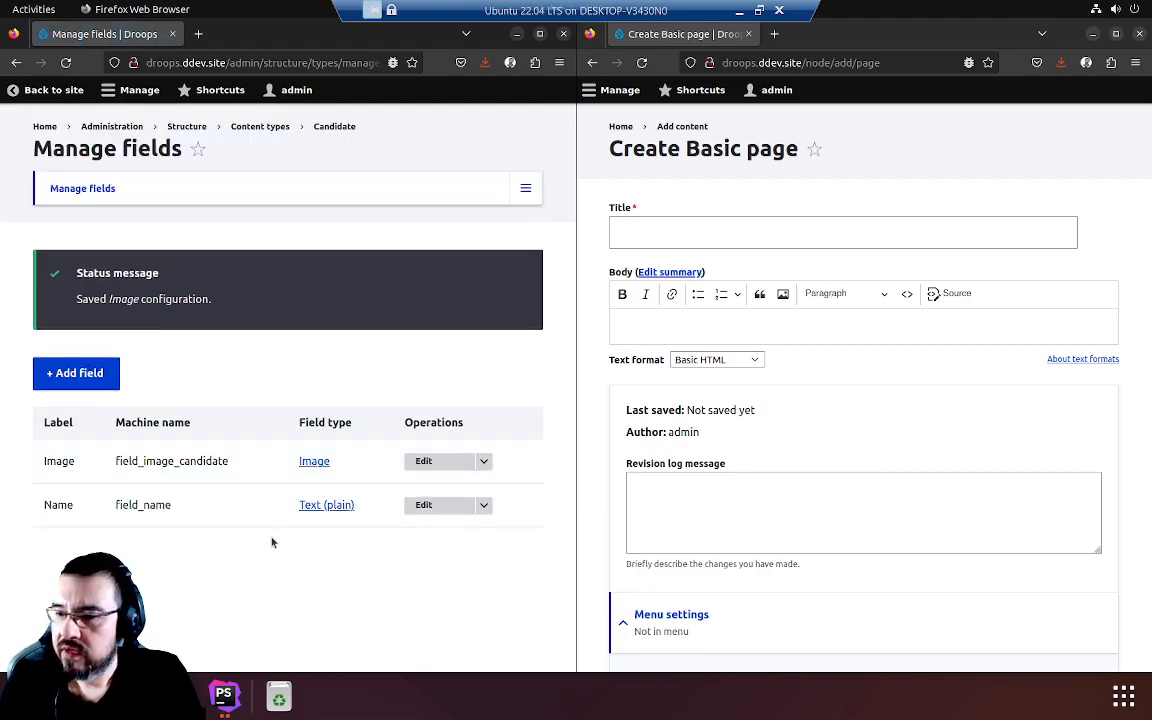
Step: Inspect the Image field's machine name in the Candidate's field list
left_click_drag(37, 465, 228, 461)
left_click(117, 461)
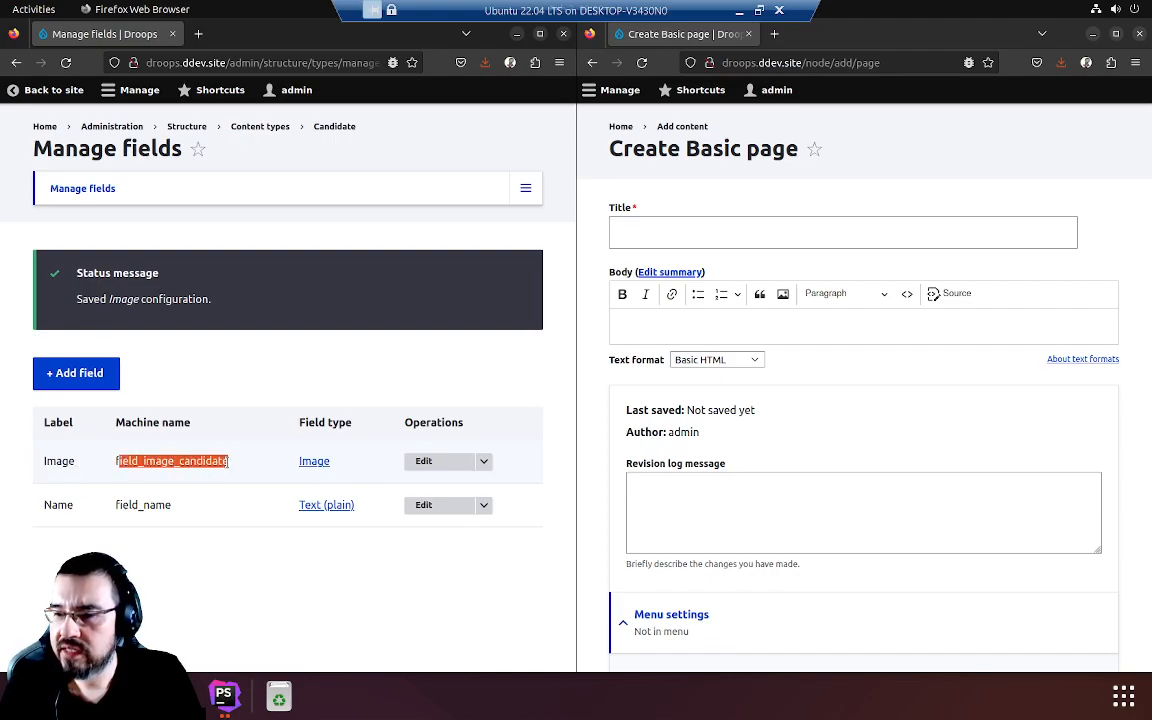
left_click(124, 463)
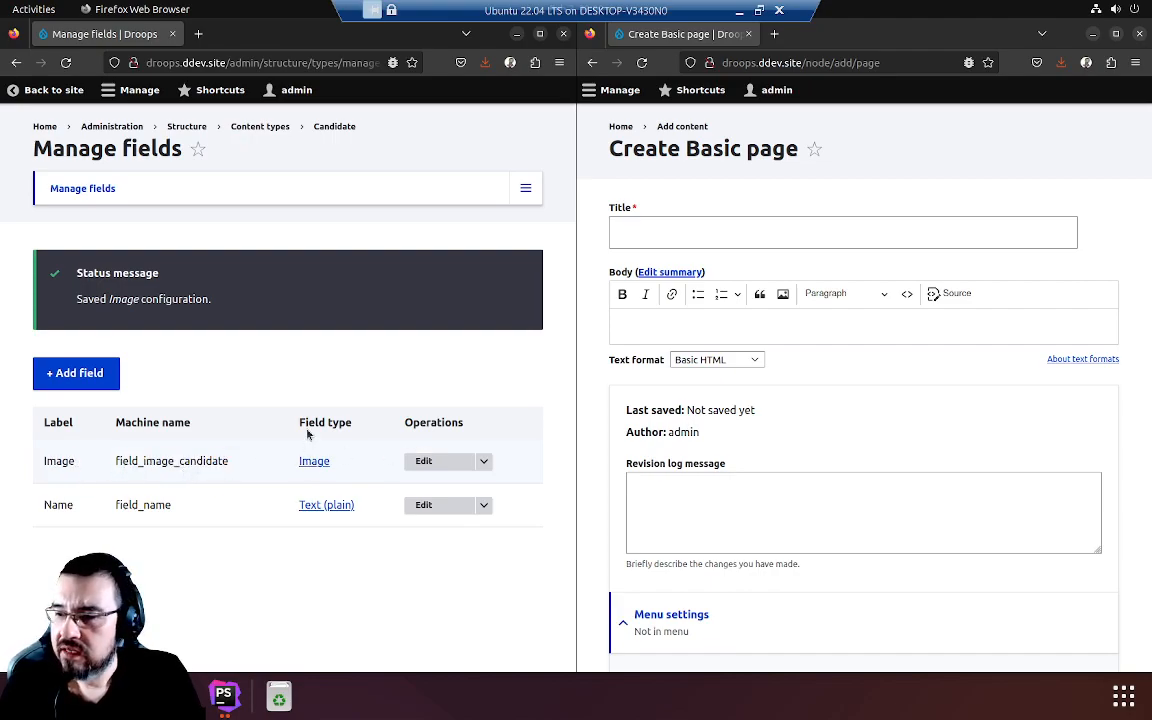
Step: Edit the Image field, setting its default image's alternative text to "Money symbol" and title to "Trillioniare", and save the settings
left_click(483, 461)
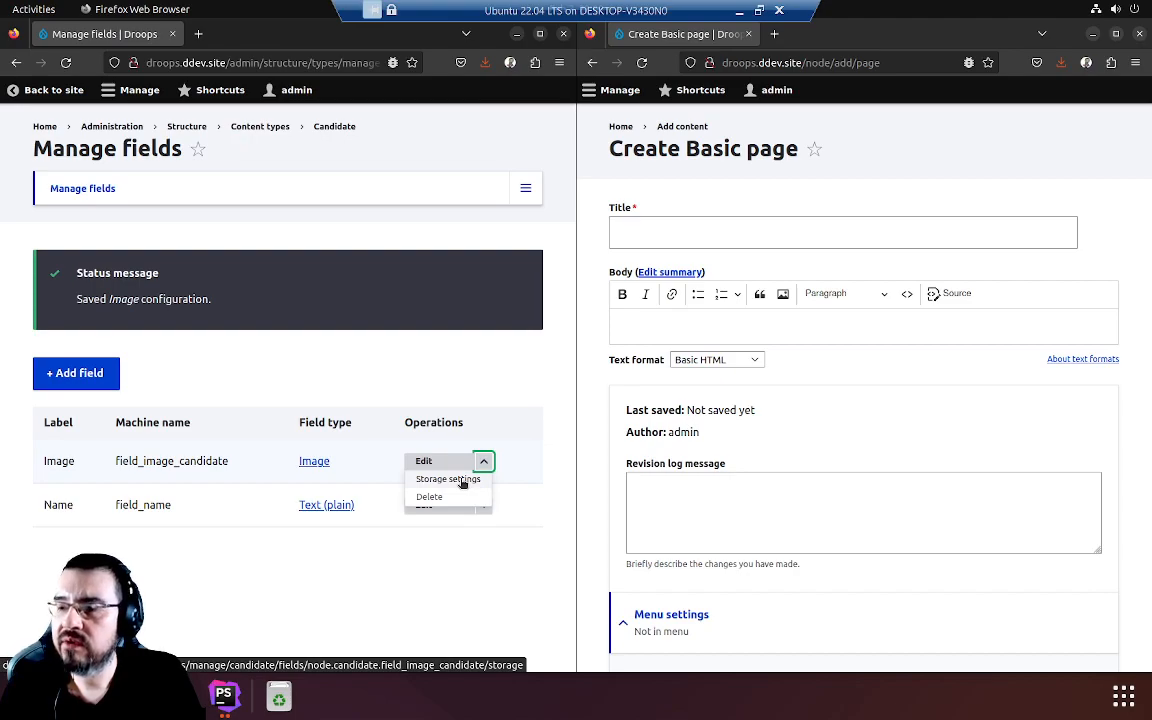
left_click(424, 461)
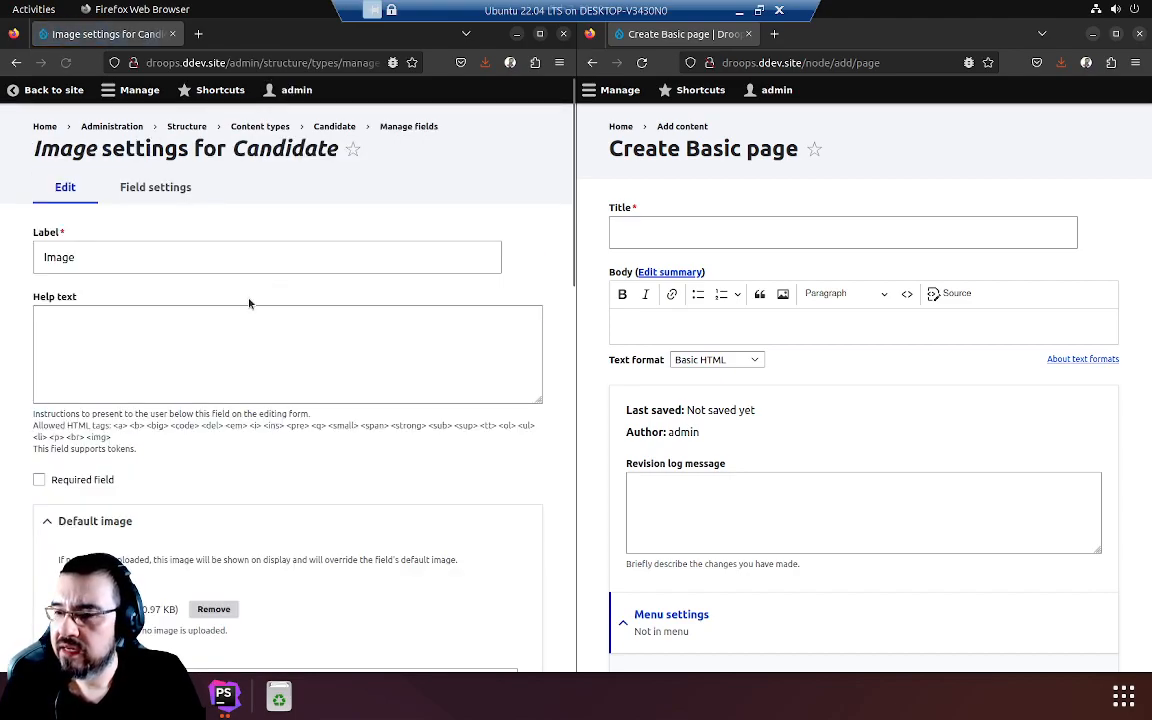
scroll(129, 418, "down", 4)
left_click(216, 448)
key("Down")
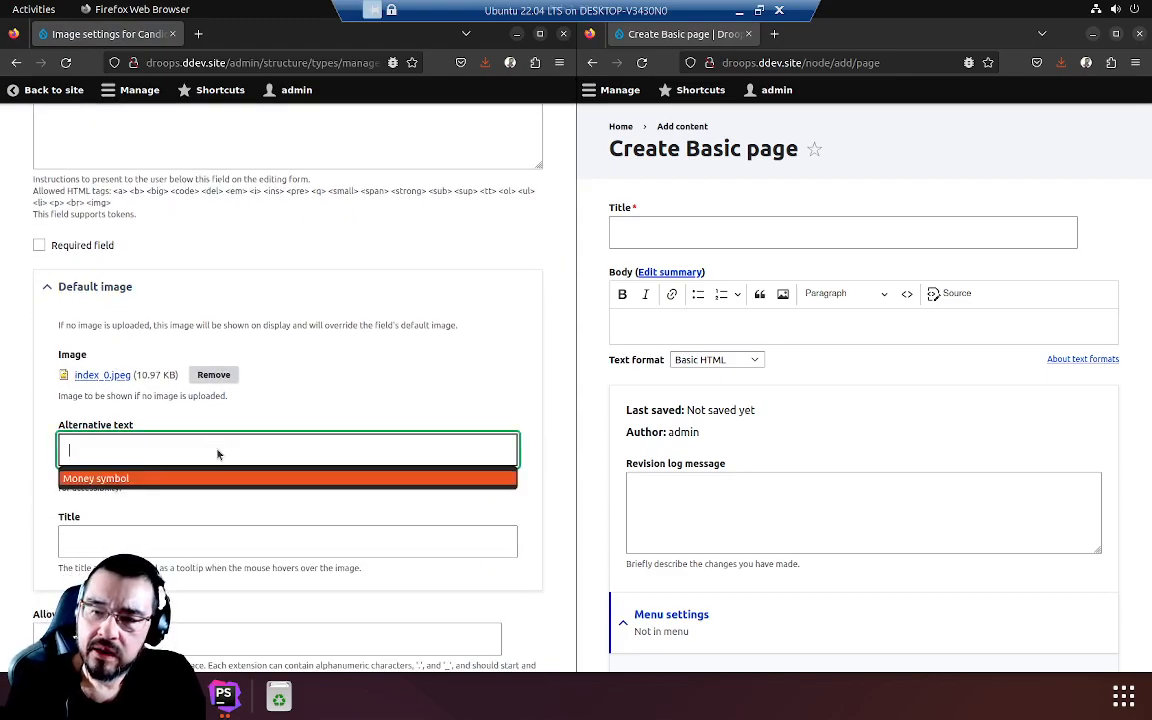
key("Return")
key("Tab")
key("Down")
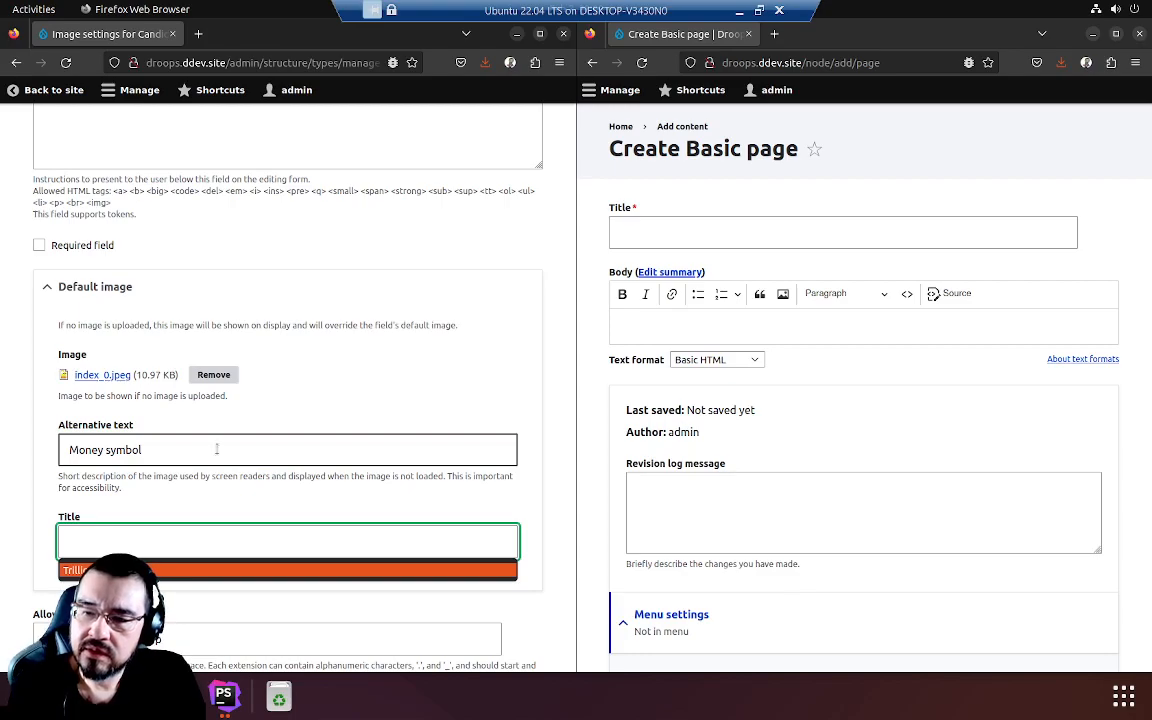
key("Return")
scroll(300, 410, "down", 5)
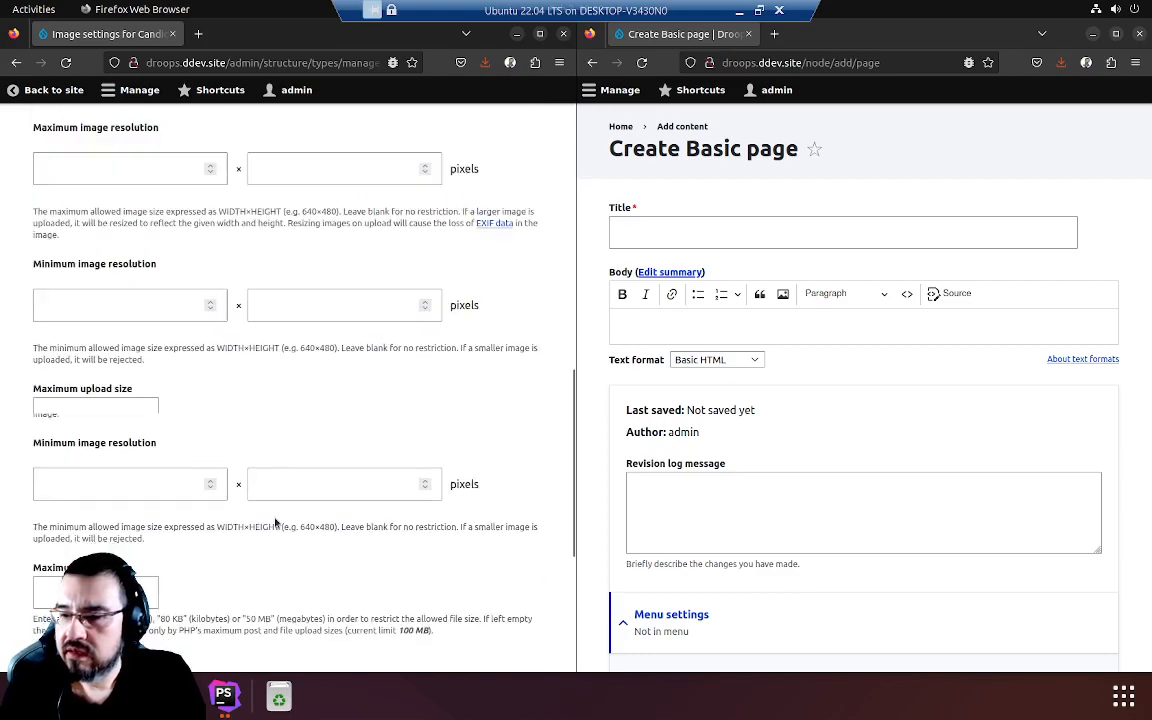
scroll(277, 517, "down", 5)
left_click(60, 578)
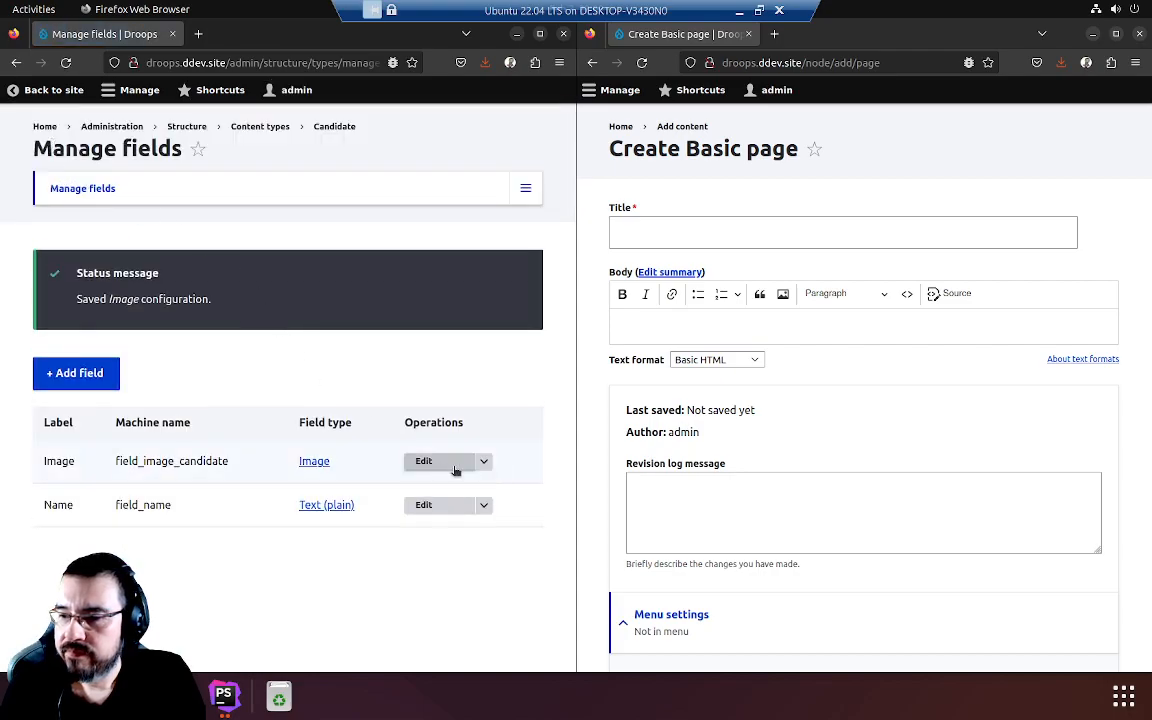
Step: Open the Image field's storage settings and check the default image and allowed number of values
left_click(484, 462)
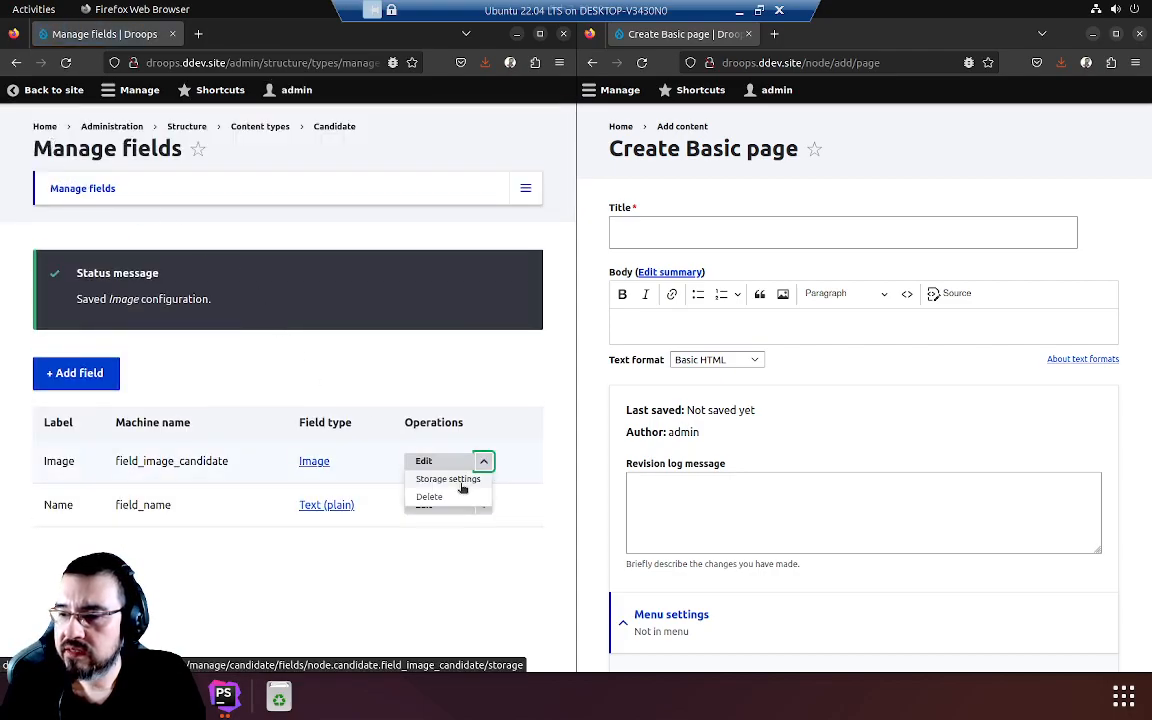
left_click(463, 486)
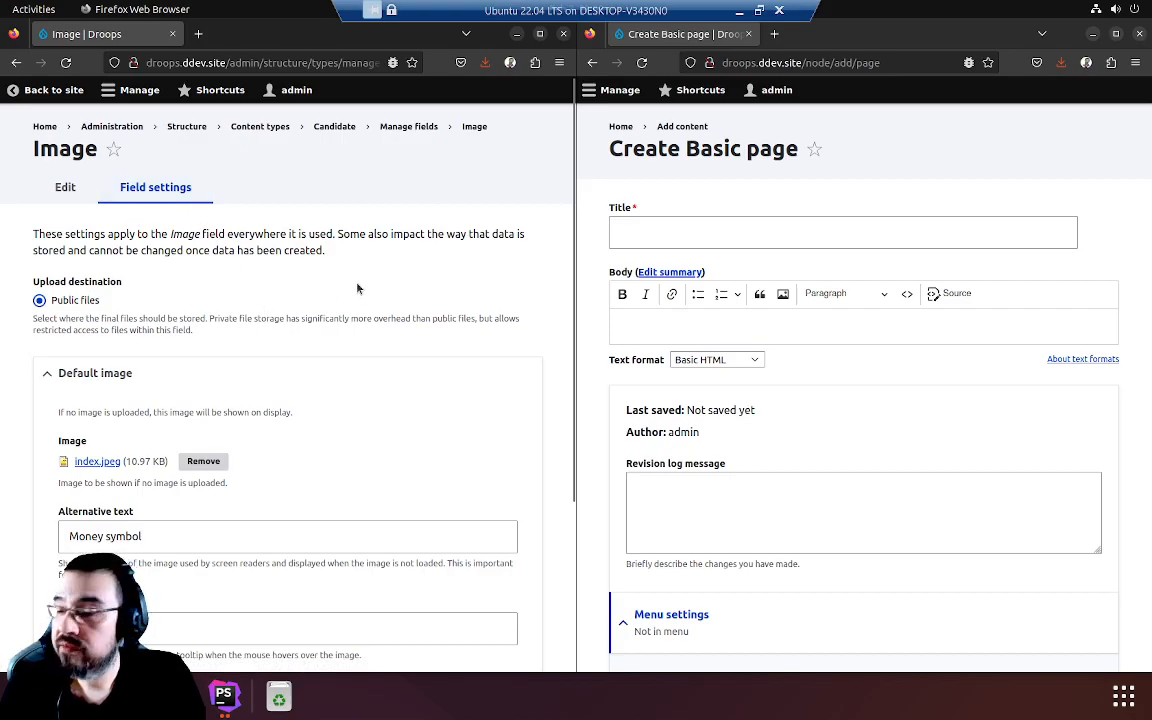
scroll(288, 296, "down", 2)
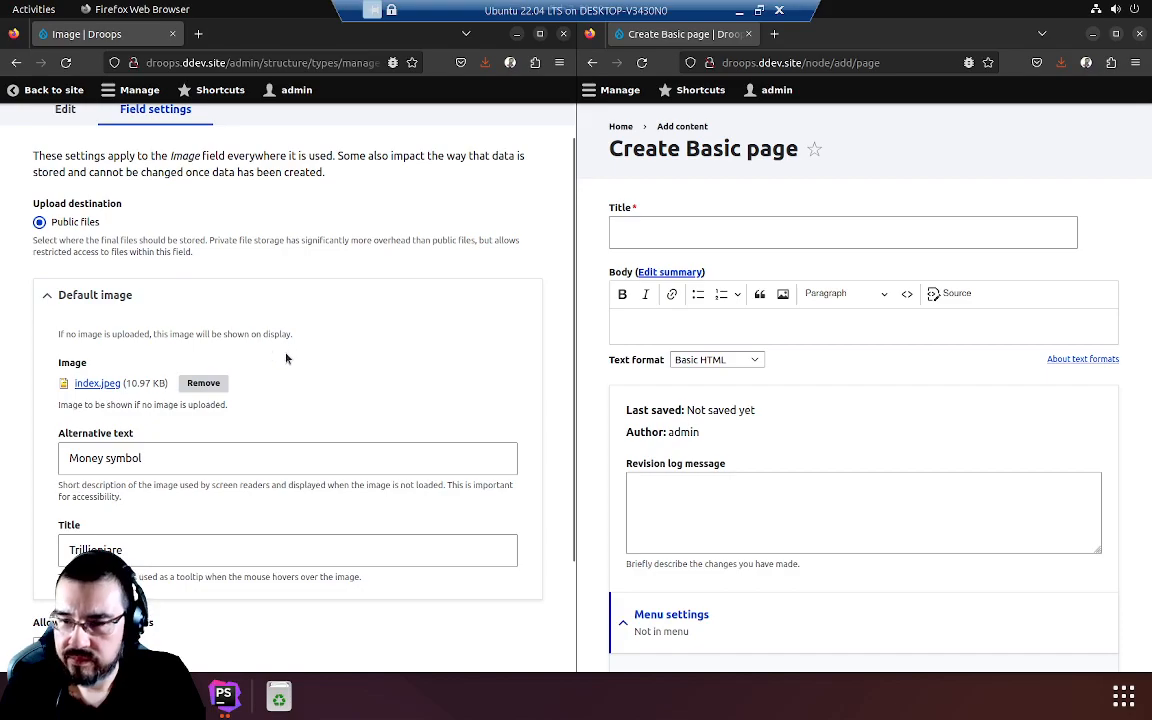
scroll(286, 357, "down", 2)
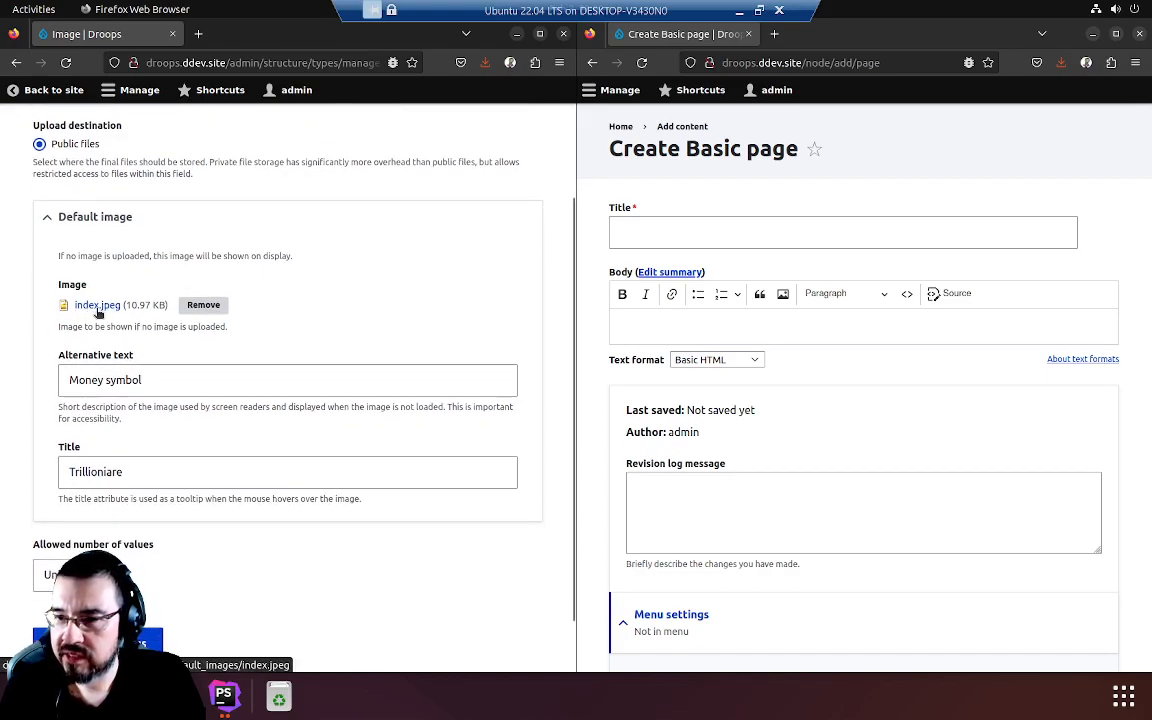
scroll(85, 480, "down", 1)
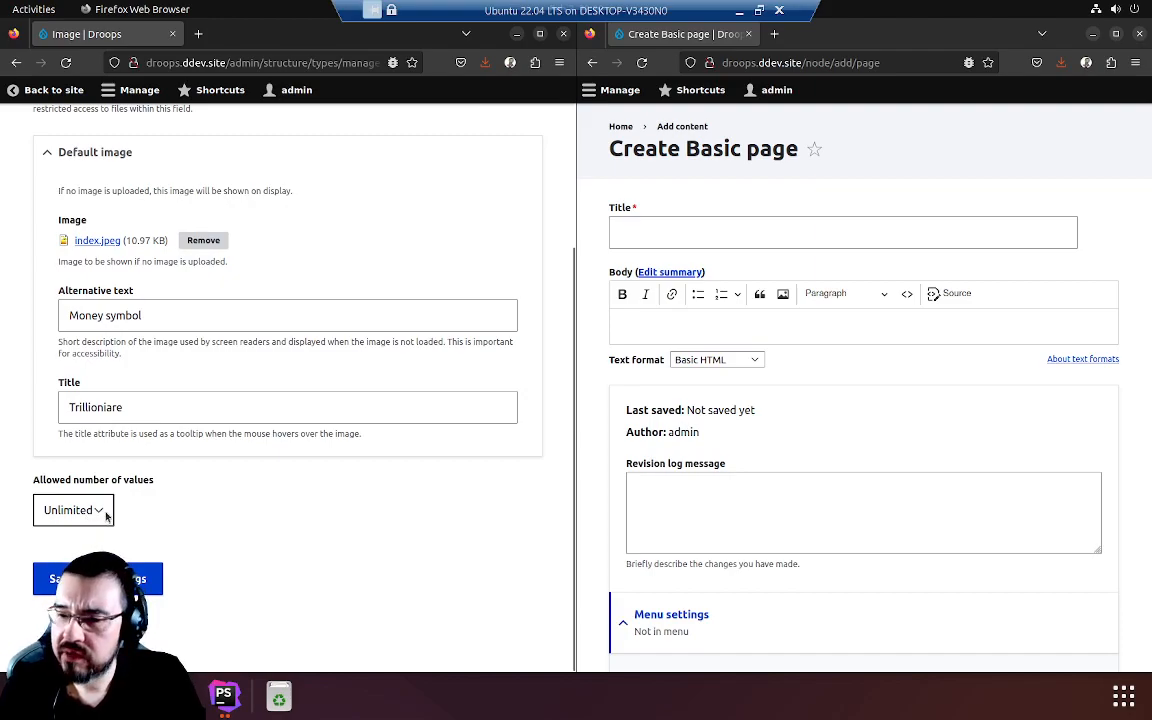
left_click(106, 516)
left_click(236, 532)
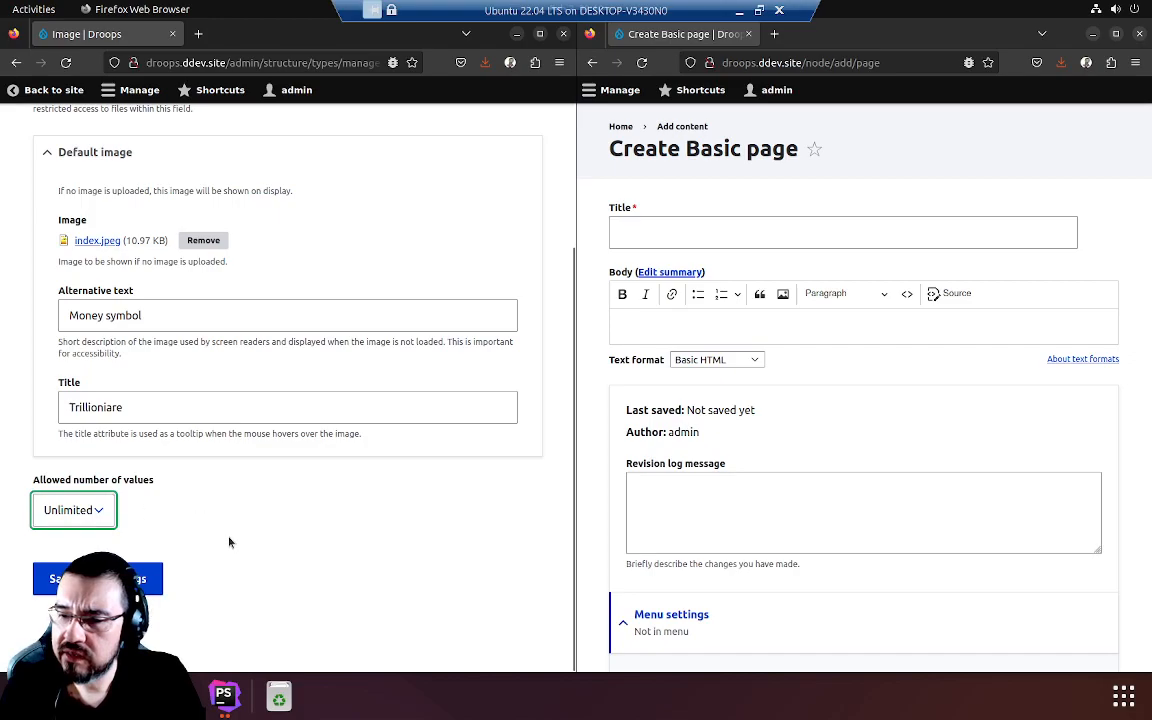
Step: Open the Image field's edit settings and set its help text to "Upload unlimited images of trillionaire candidates"
scroll(231, 453, "up", 4)
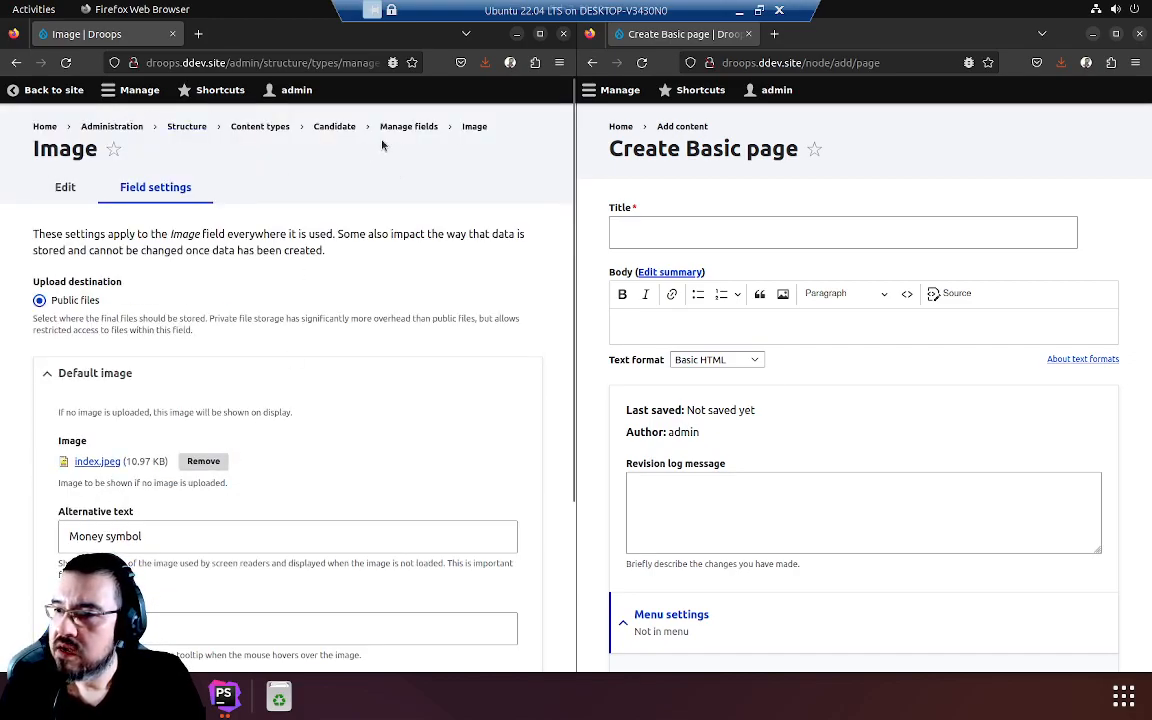
left_click(66, 192)
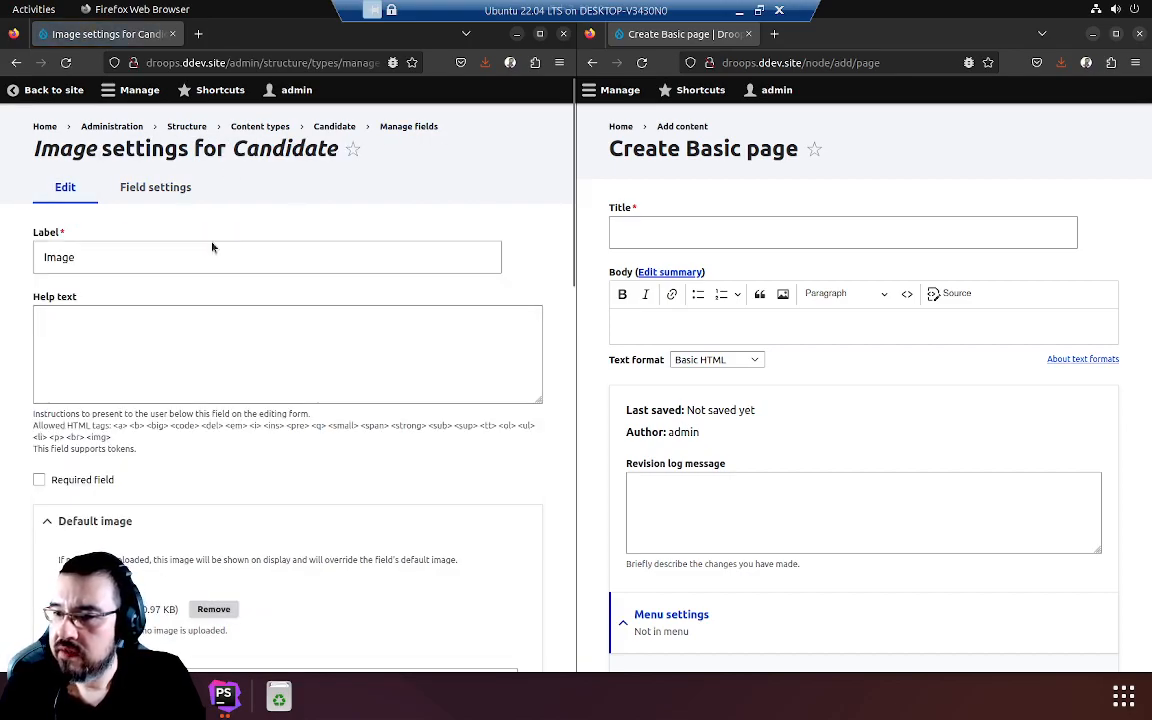
scroll(172, 290, "down", 4)
scroll(172, 290, "up", 3)
left_click(184, 287)
type("This ")
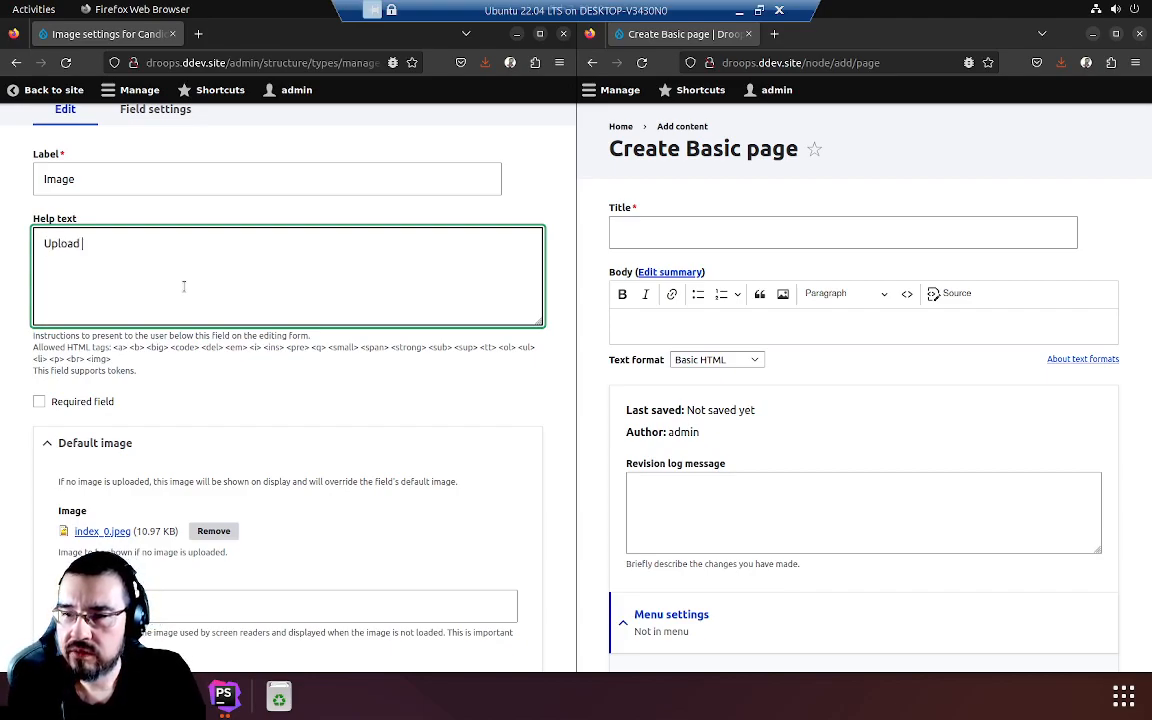
type("Upload unlimited images of tril")
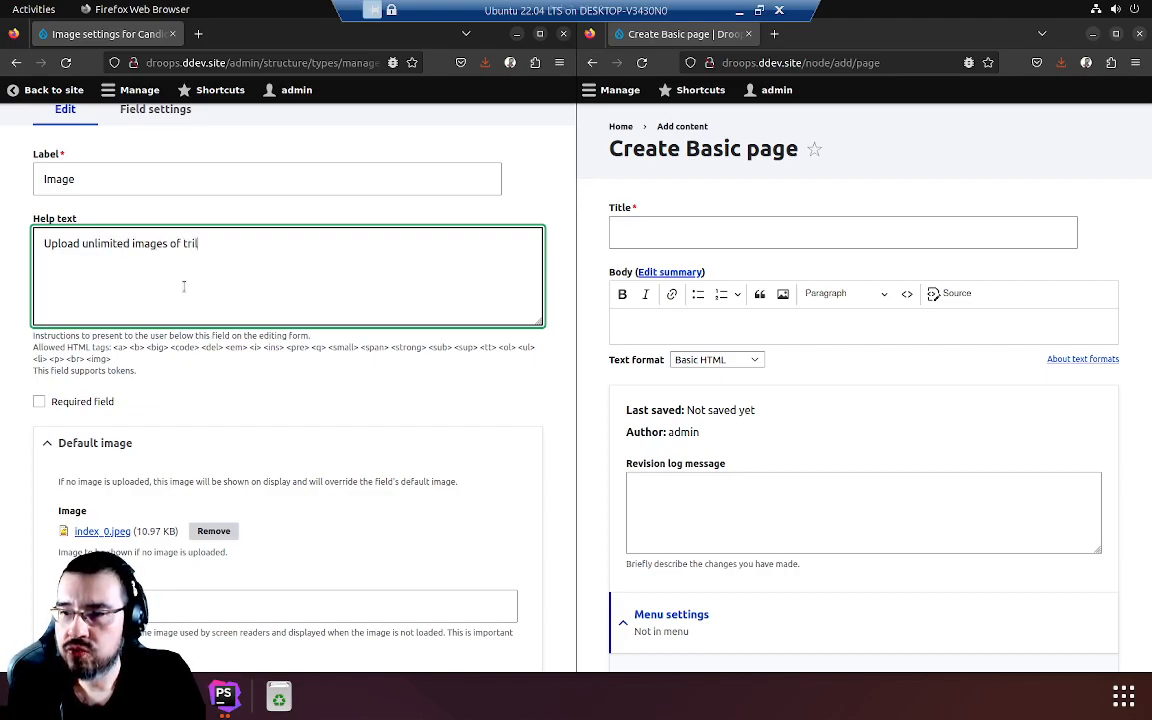
type("lionaire ca")
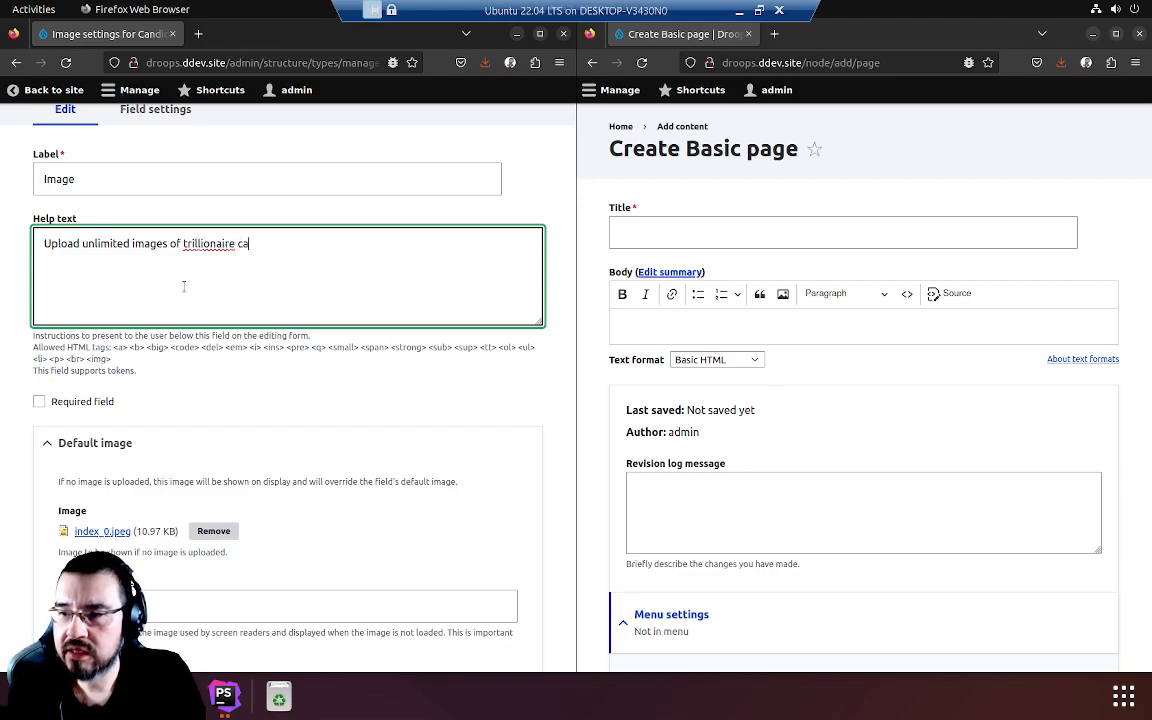
type("ndidates")
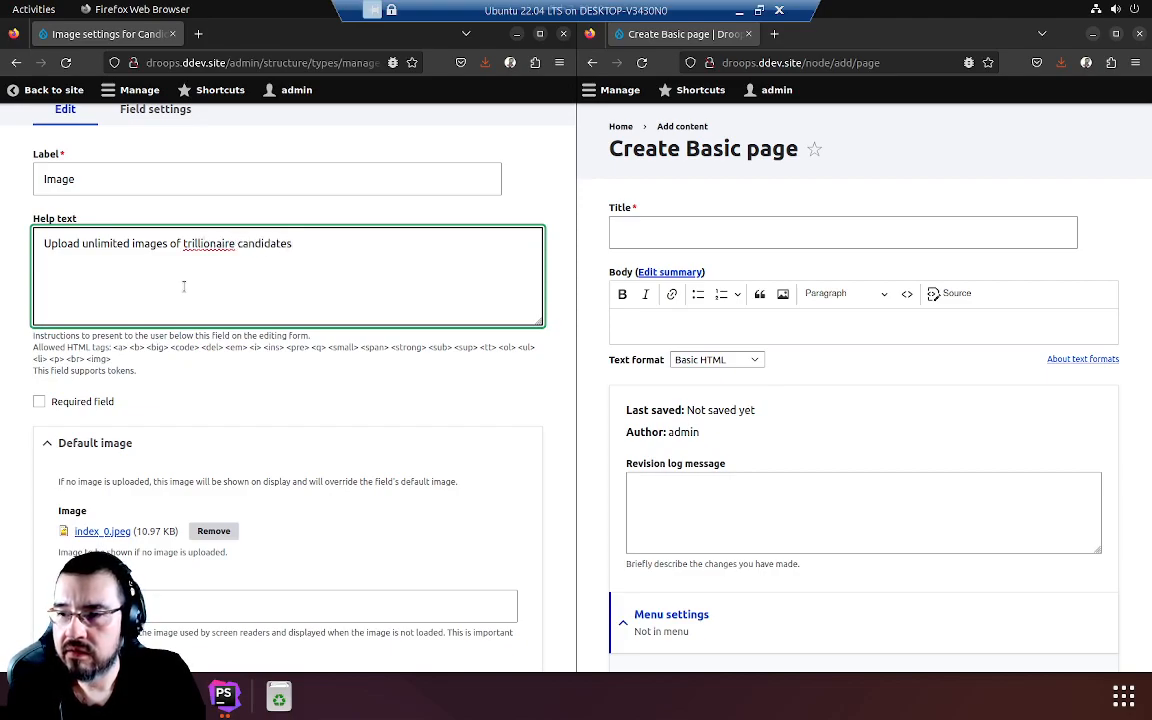
Step: Mark the Candidate's Image field as a required field
scroll(258, 337, "down", 2)
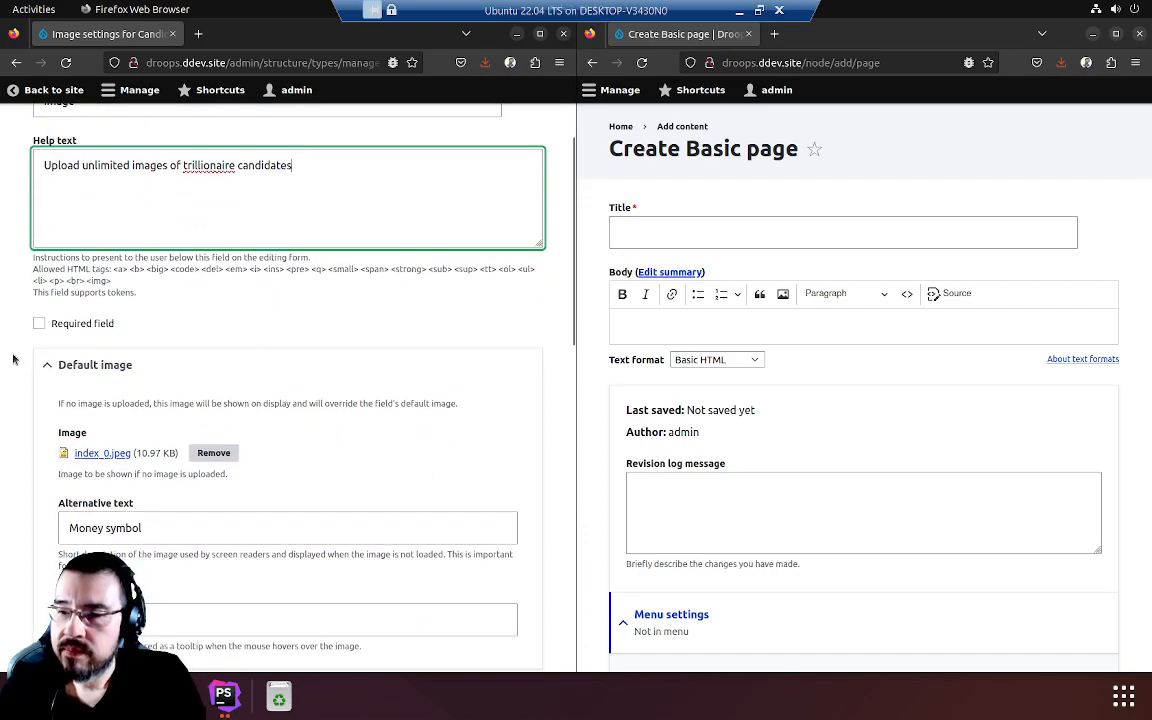
left_click(40, 323)
scroll(59, 481, "up", 3)
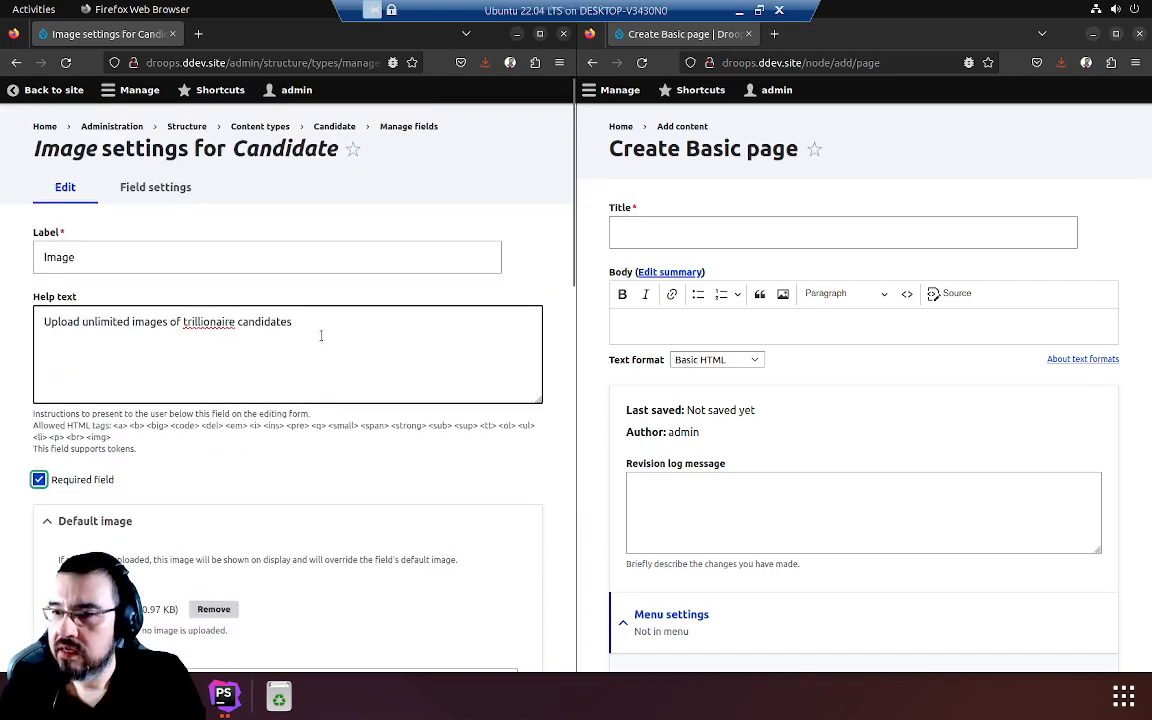
left_click(59, 481)
Step: Review the Image field's maximum and minimum resolution, upload size, and Alt and Title field options
scroll(190, 473, "down", 15)
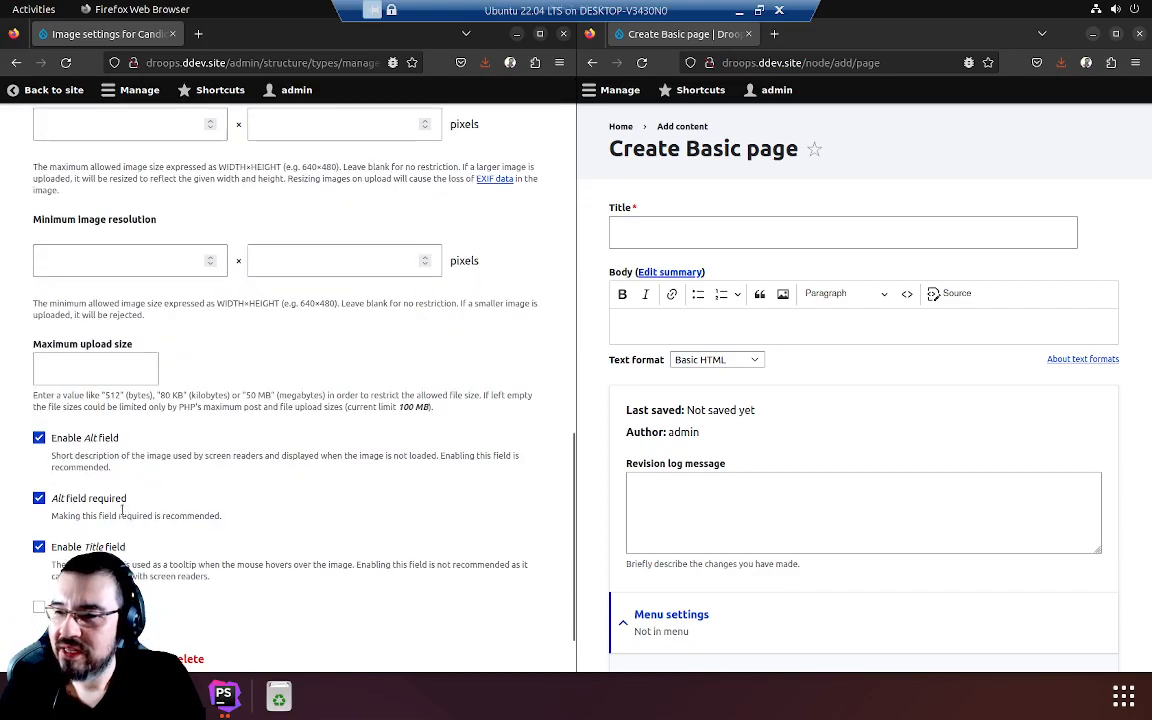
scroll(157, 241, "up", 2)
left_click_drag(32, 160, 167, 168)
left_click(280, 174)
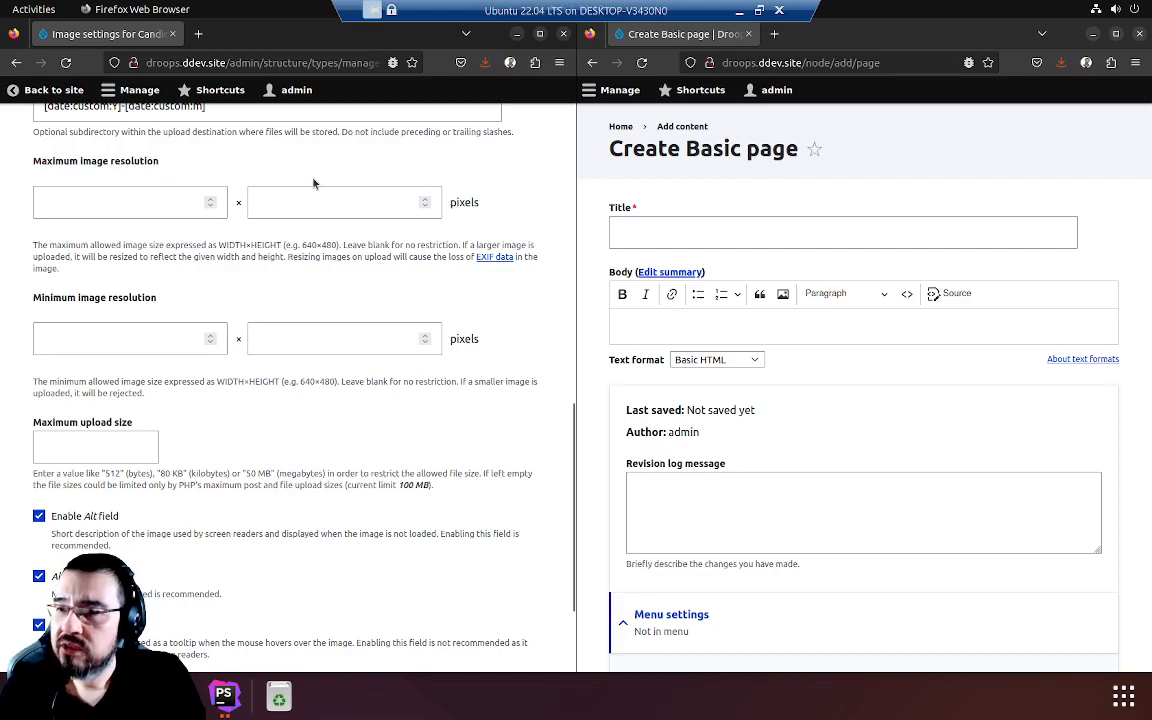
scroll(350, 187, "up", 4)
scroll(350, 187, "up", 1)
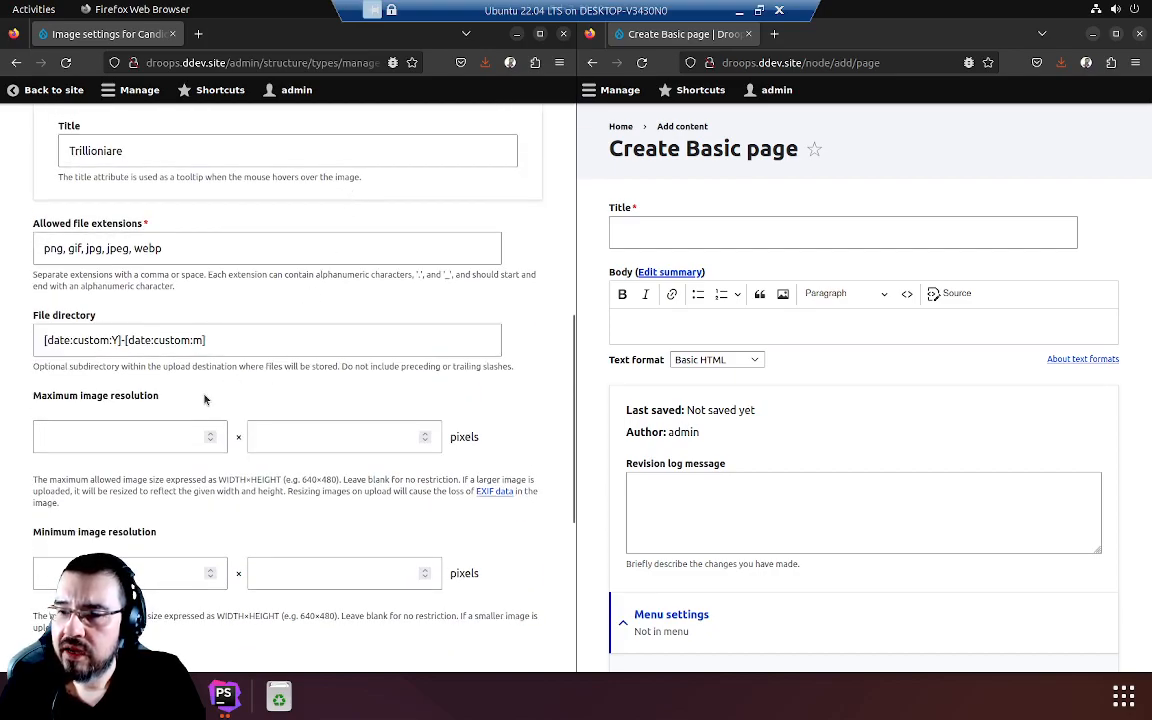
Step: Examine the custom date tokens in the Image field's File directory setting, especially the month code "m"
left_click(151, 340)
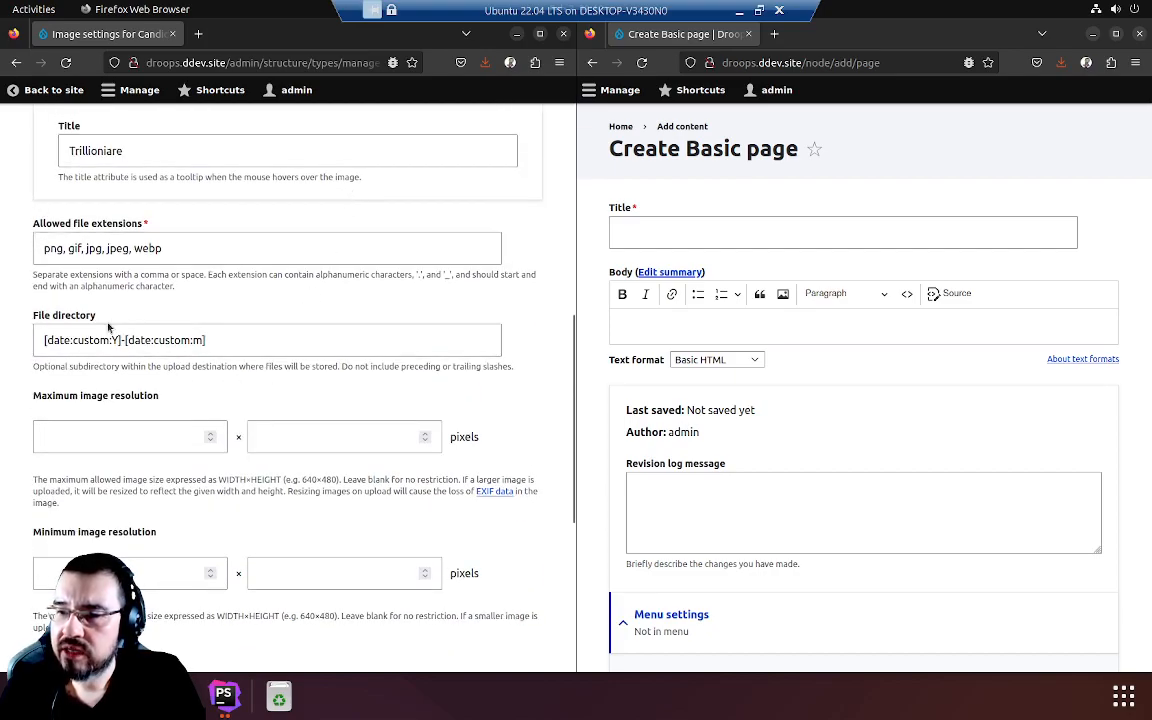
left_click(229, 338)
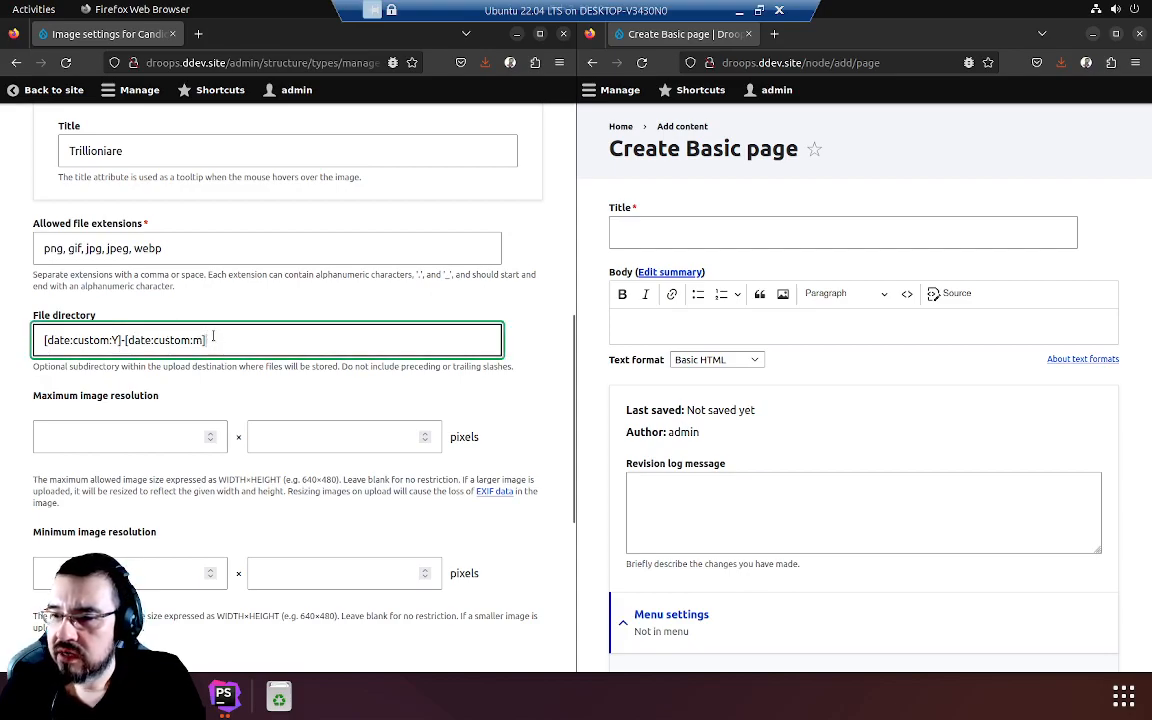
key("shift+End")
key("End")
double_click(130, 340)
left_click(167, 340)
double_click(170, 340)
left_click(195, 340)
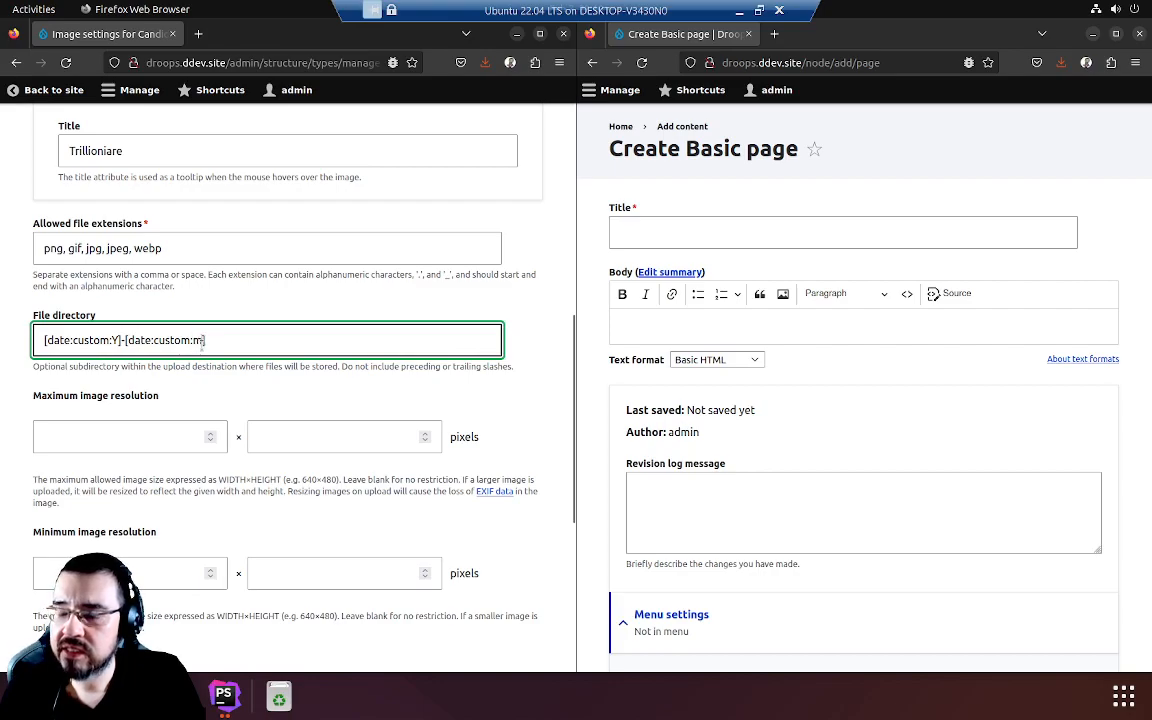
double_click(197, 340)
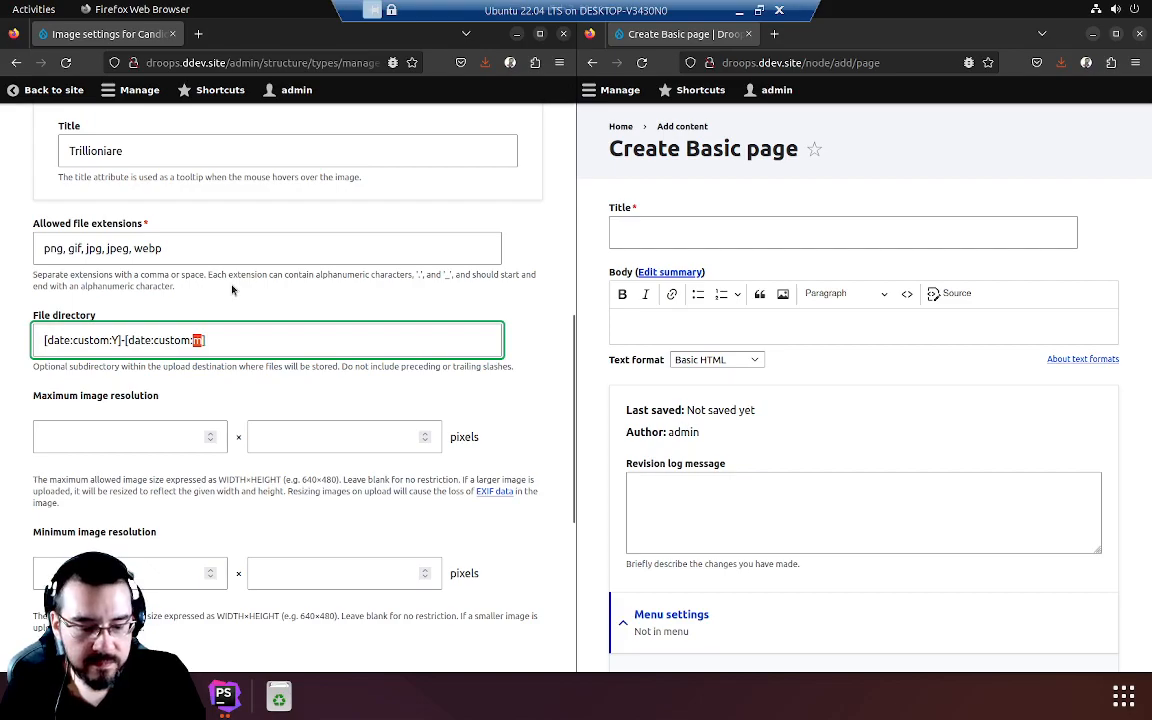
Step: Search the web for "php date" in a new browser tab and open the PHP manual's date function page
key("ctrl+t")
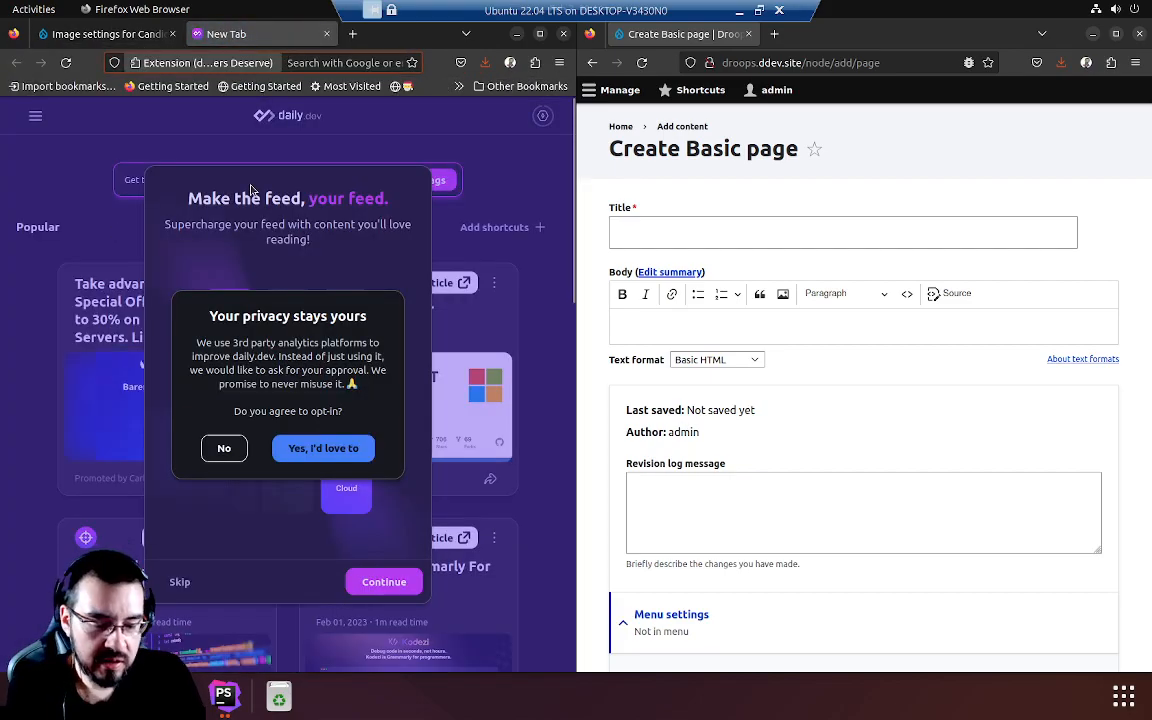
type("php")
key("BackSpace")
key("BackSpace")
key("BackSpace")
key("BackSpace")
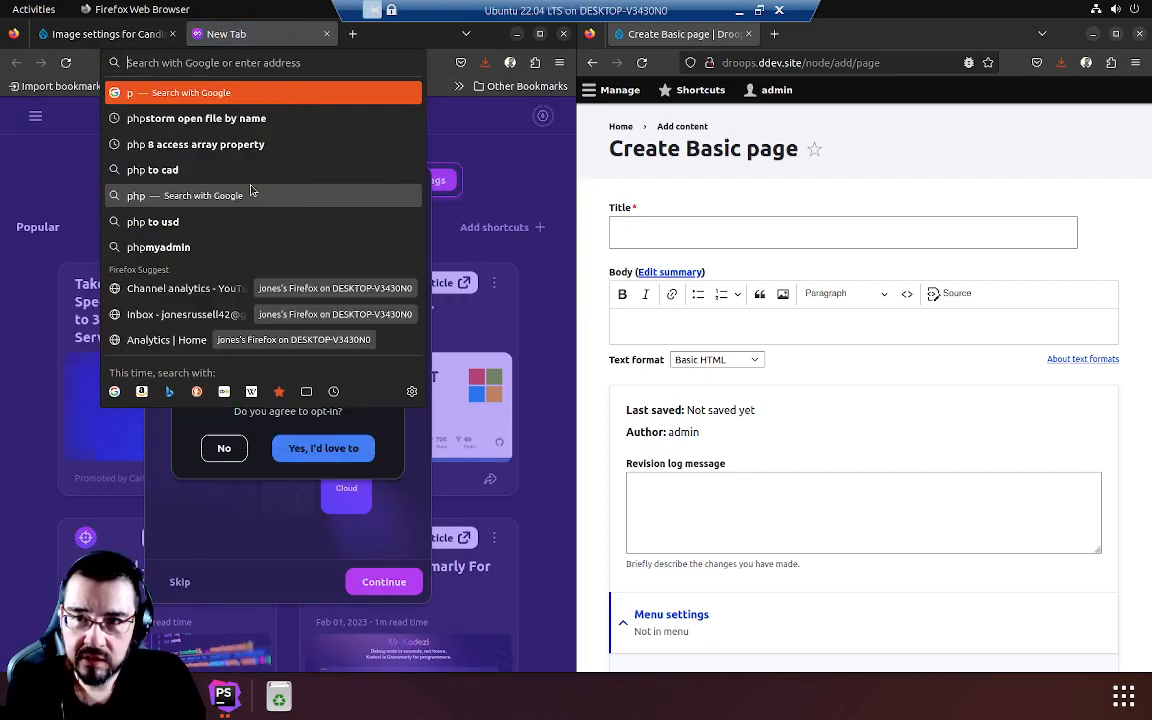
type("php")
key("BackSpace")
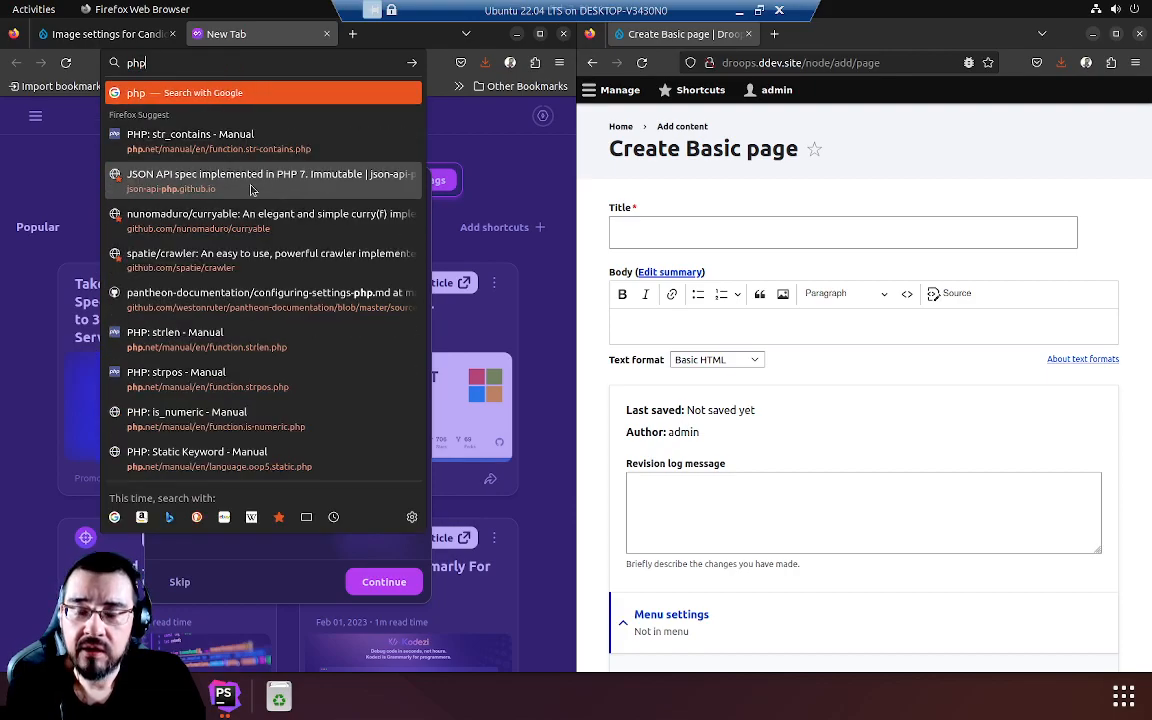
type("date")
key("Return")
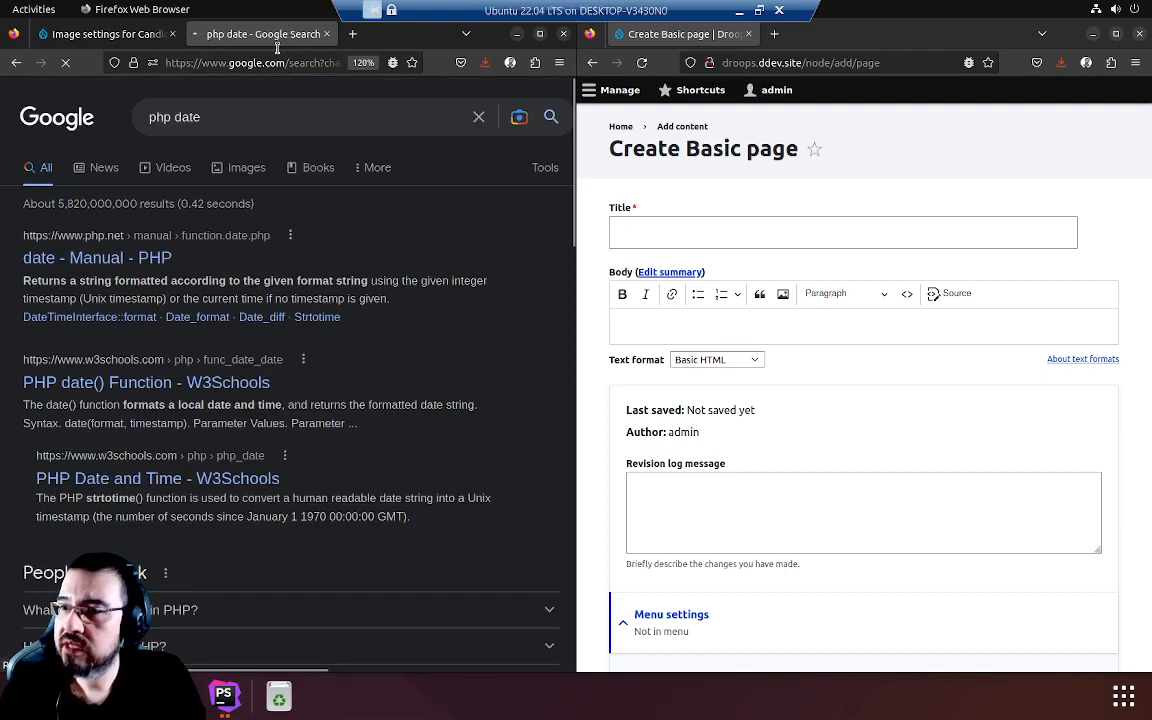
left_click(97, 257)
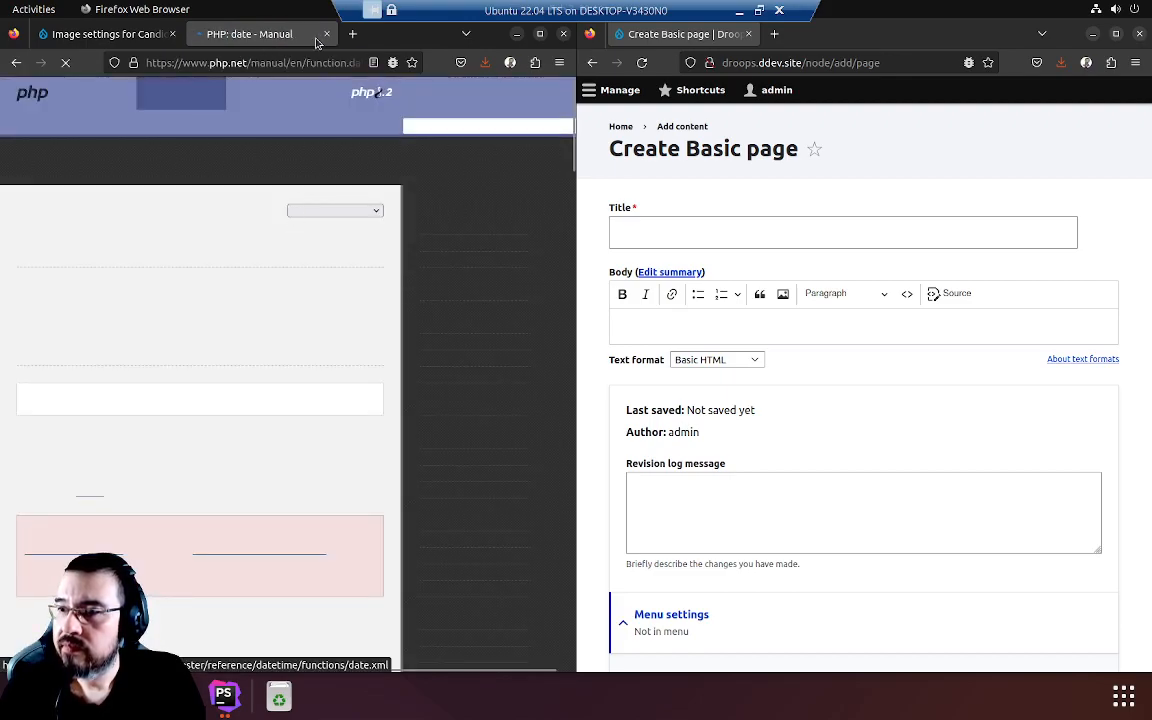
Step: Move the PHP manual page to the second browser window and examine the format characters in the first date() examples
left_click_drag(253, 47, 810, 36)
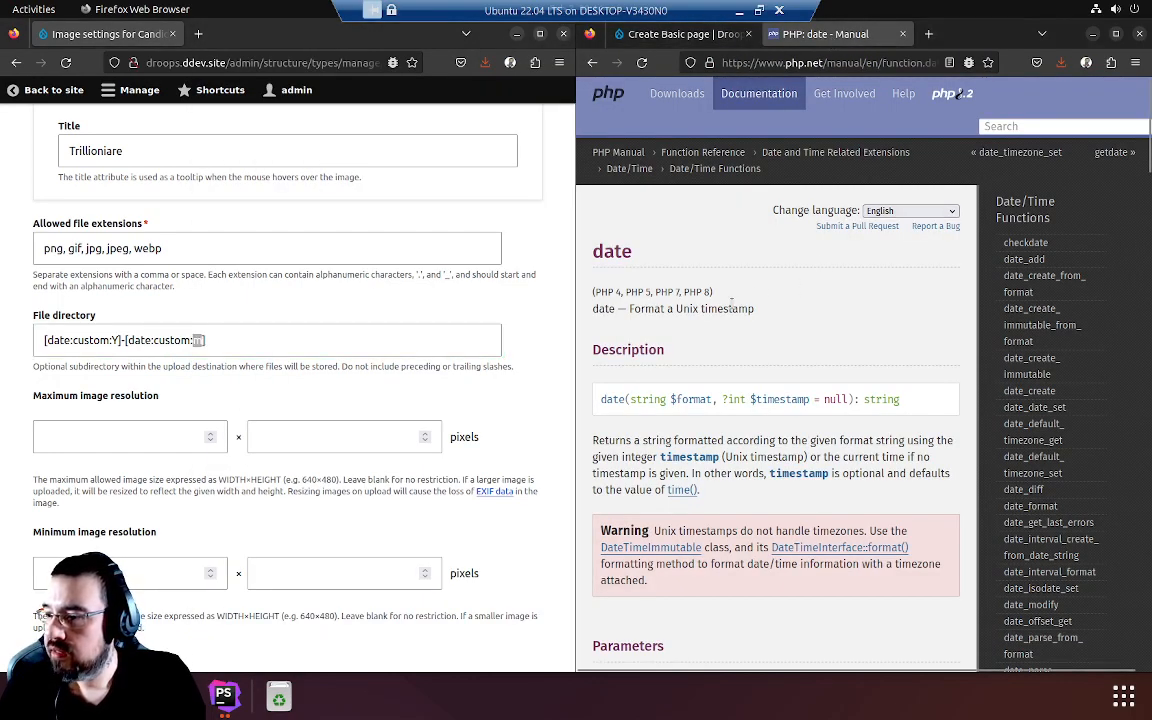
scroll(700, 295, "down", 6)
scroll(698, 299, "down", 5)
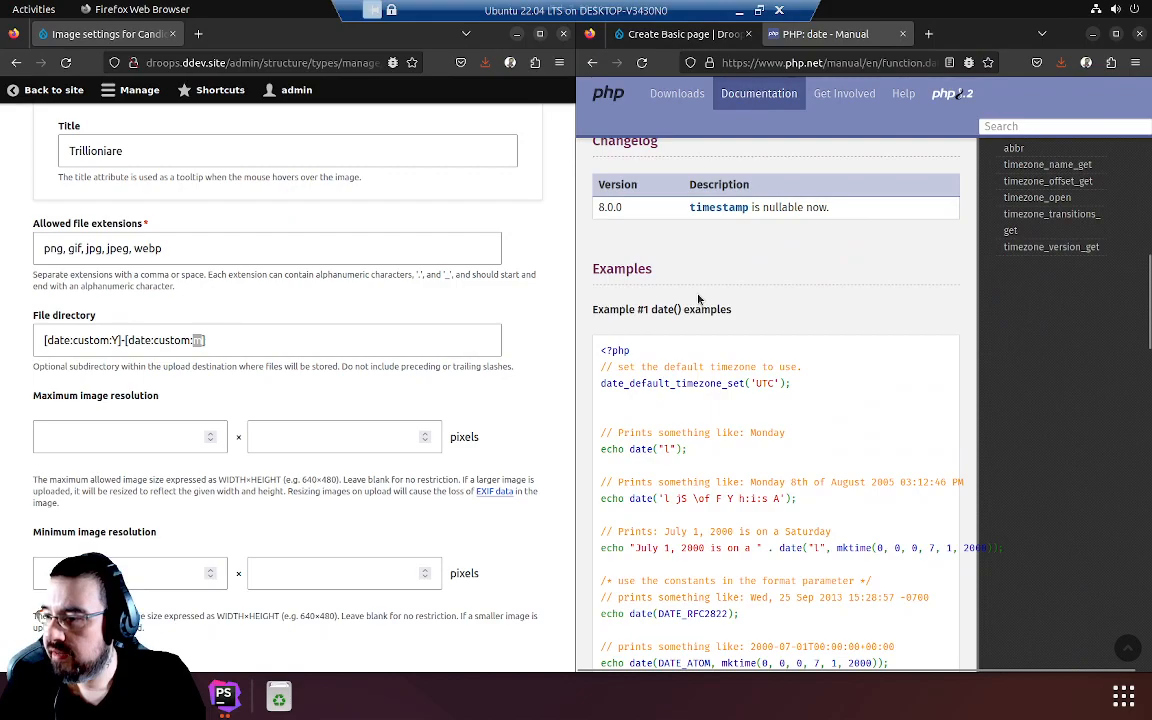
scroll(703, 348, "down", 1)
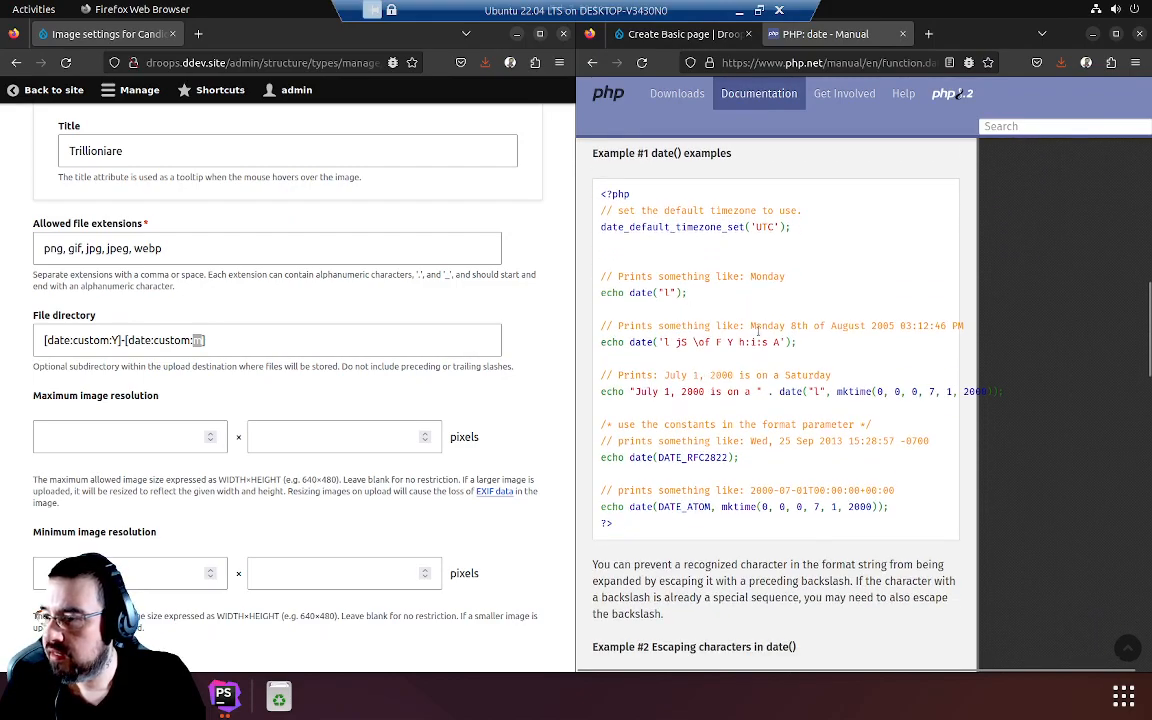
left_click_drag(662, 292, 699, 277)
left_click(668, 292)
double_click(664, 292)
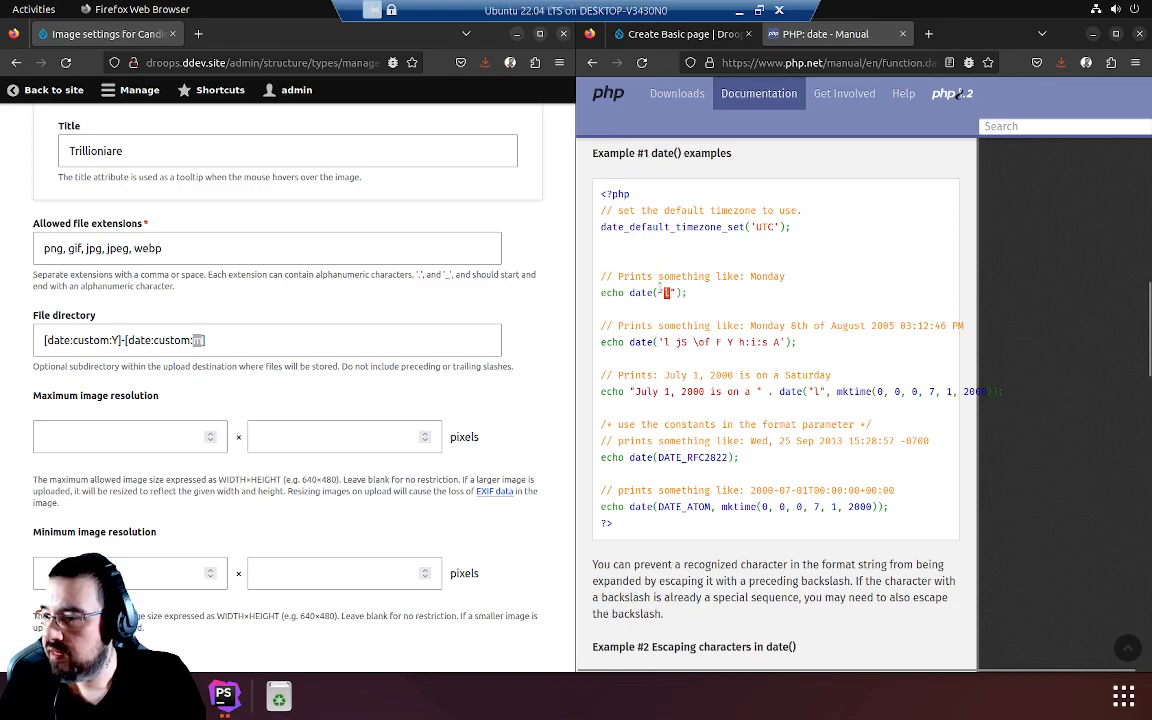
left_click(667, 291)
left_click_drag(642, 274, 747, 276)
left_click(754, 313)
left_click_drag(658, 325, 785, 325)
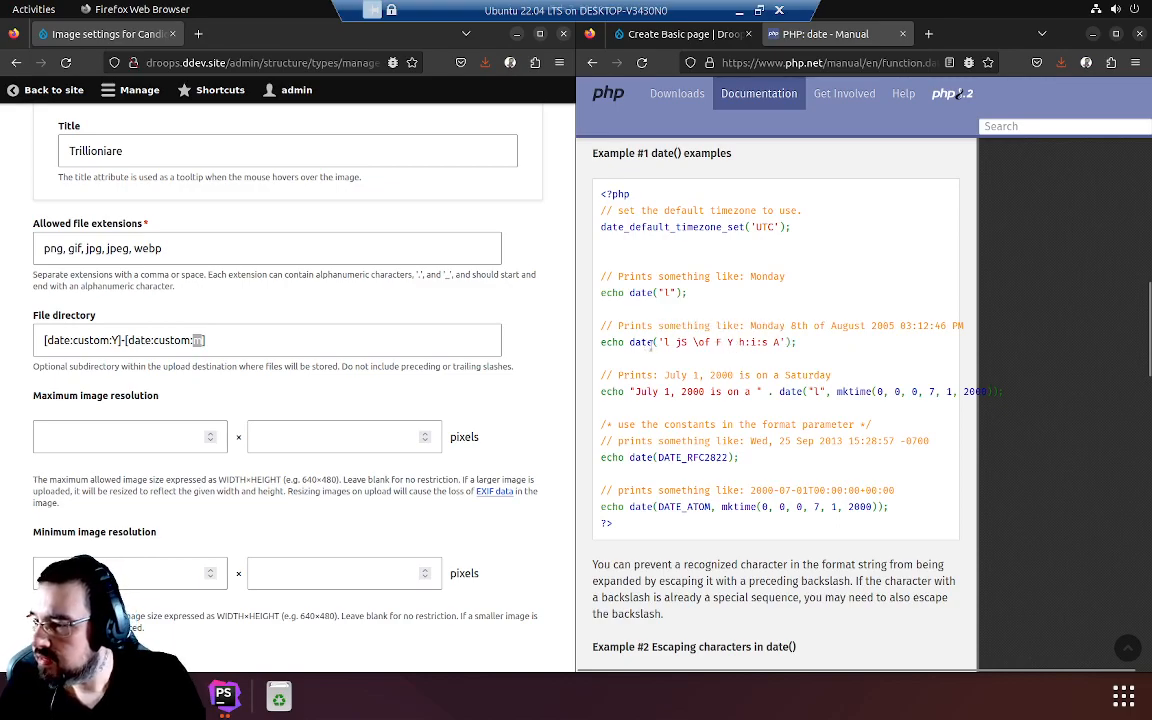
Step: Search the PHP manual page for the month format character "m" and cycle through its occurrences
left_click(216, 340)
left_click(216, 340)
left_click(690, 332)
key("ctrl+f")
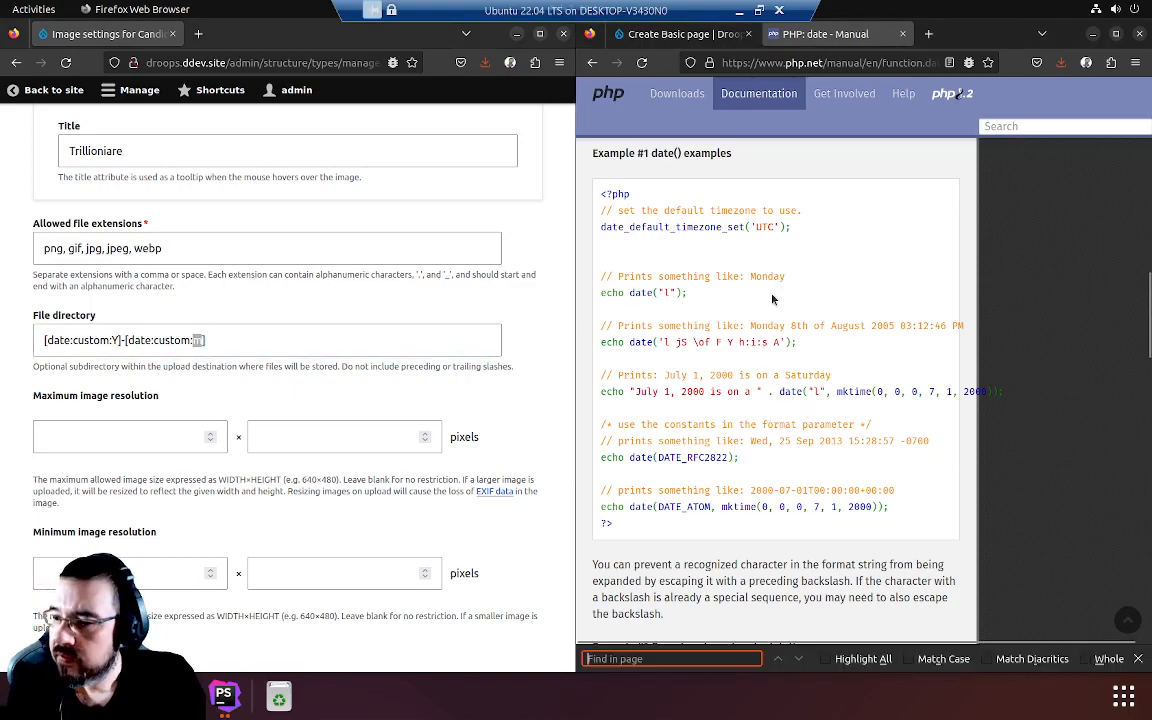
type("m")
key("Return")
key("Return")
key("Return")
key("Return")
key("Return")
key("Return")
key("Return")
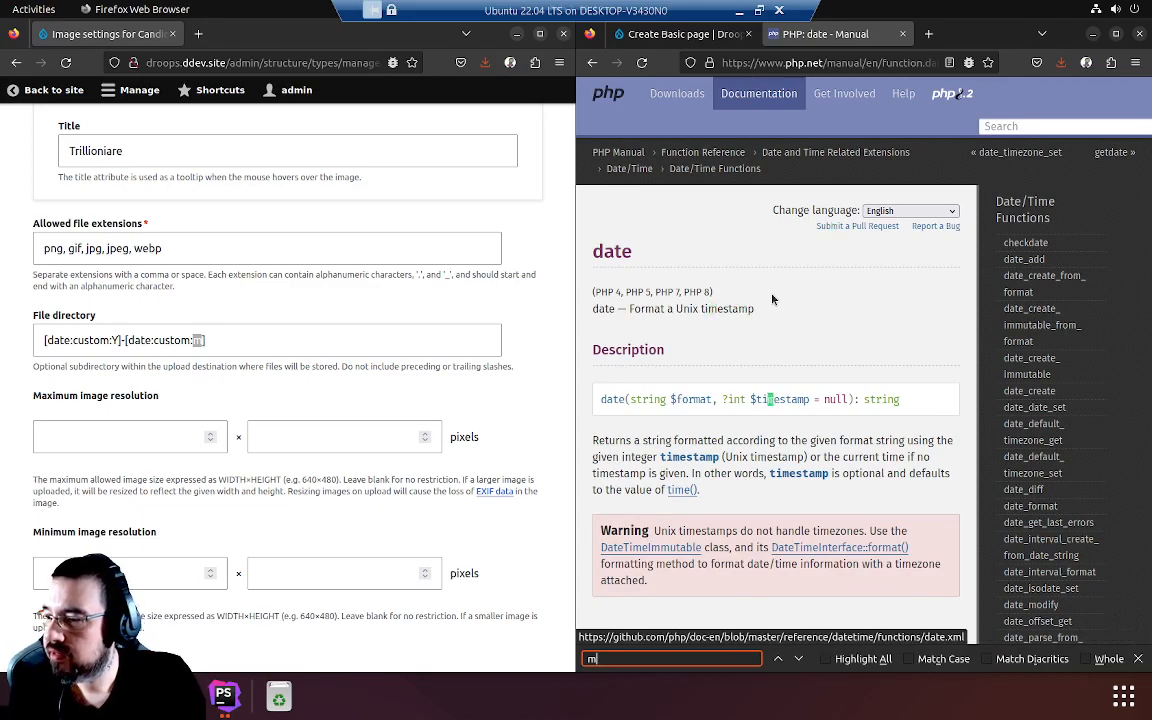
key("Return")
key("Return")
key("Return")
key("Return")
key("Return")
key("Escape")
Step: Examine the date() Formatting example in the manual, comparing the month codes "m" and "n" with their printed results
scroll(772, 298, "down", 5)
scroll(772, 298, "down", 10)
scroll(772, 294, "down", 15)
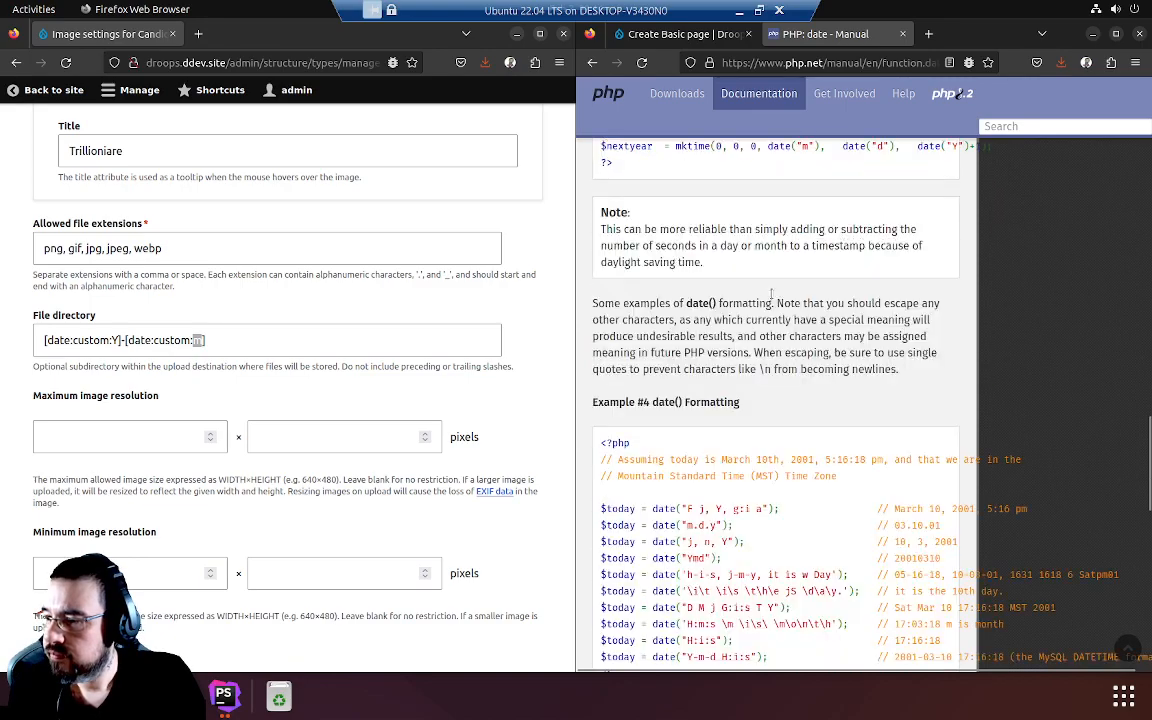
scroll(772, 294, "up", 7)
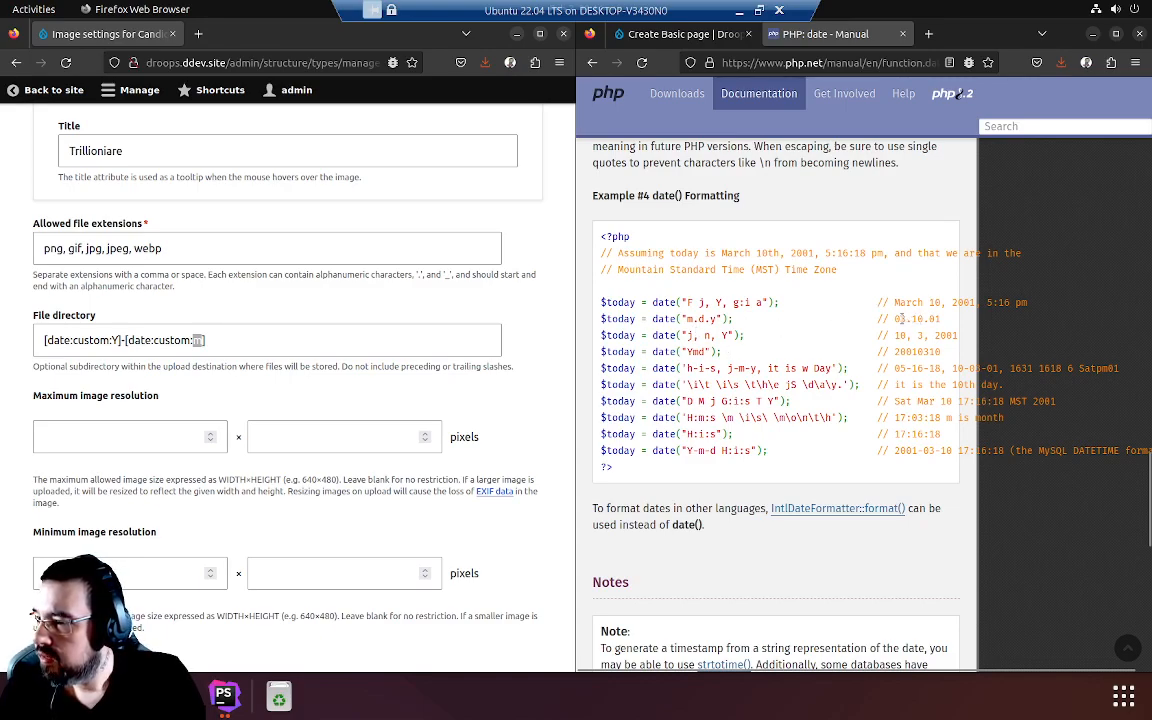
double_click(689, 320)
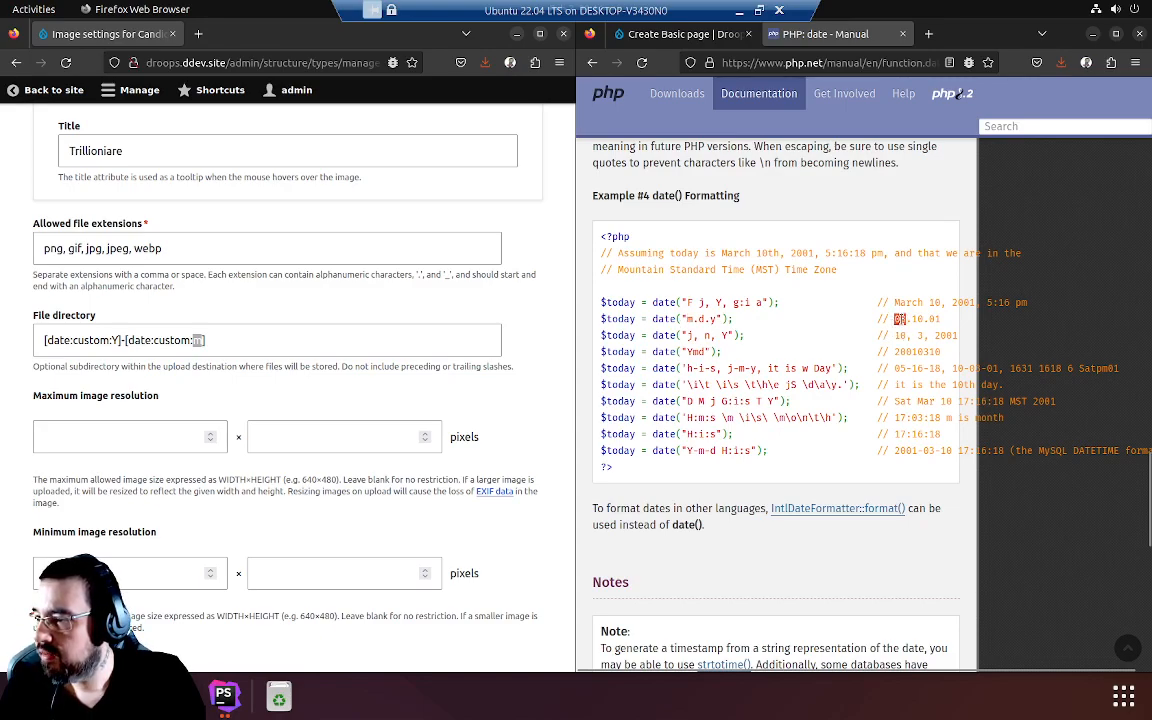
left_click(904, 321)
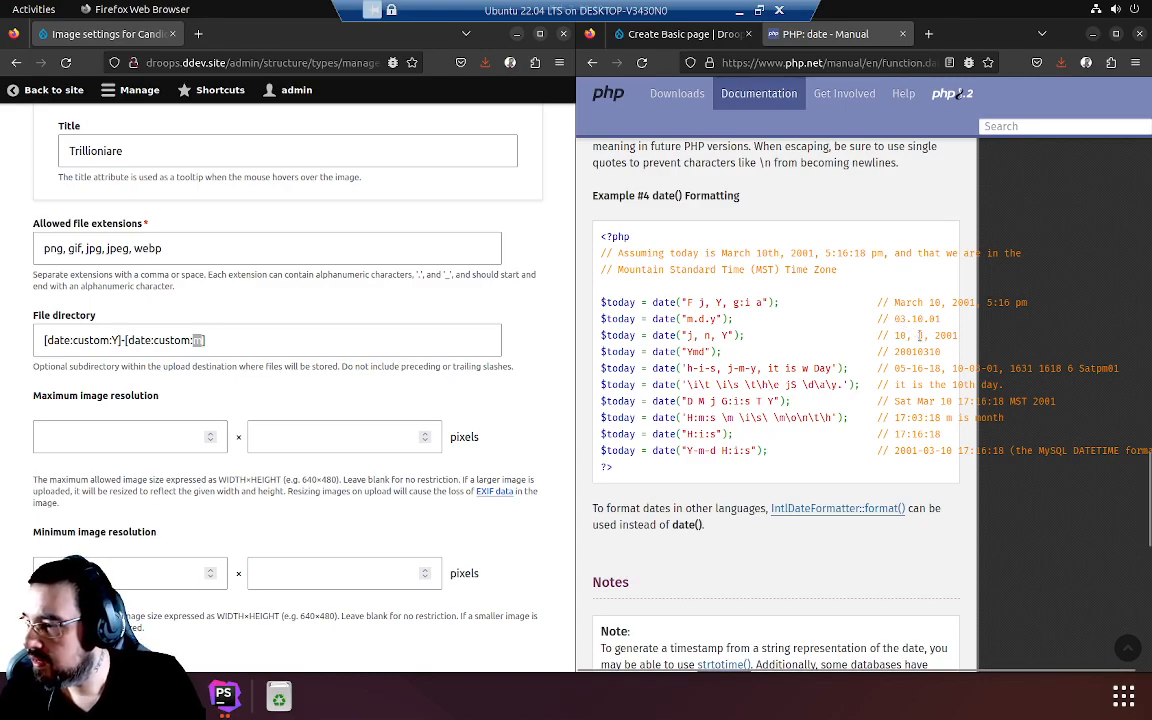
double_click(703, 335)
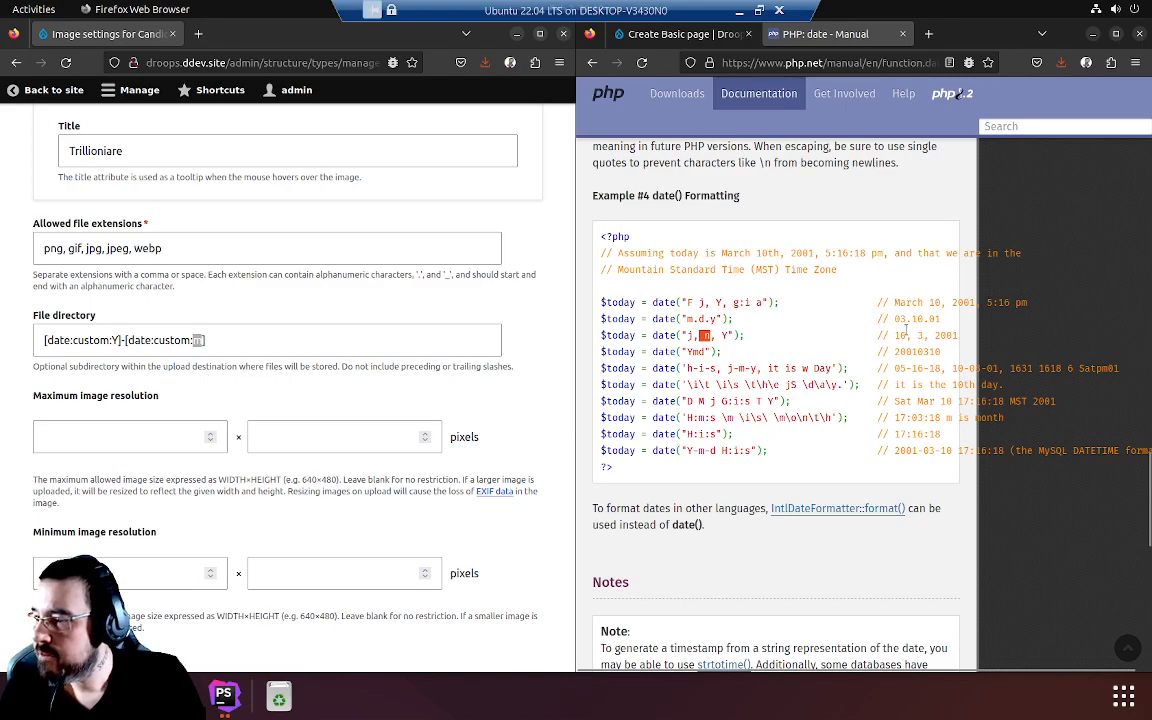
double_click(897, 318)
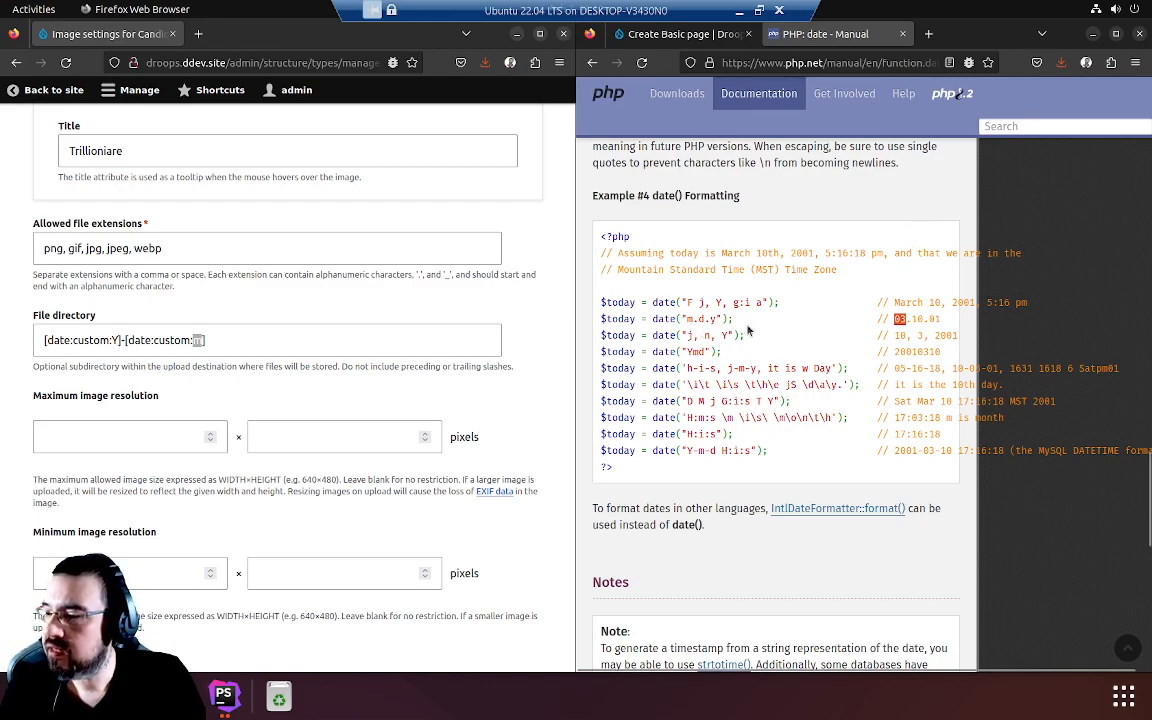
Step: Compare the year token in the File directory value with the "Ymd" example output in the PHP manual
left_click(60, 341)
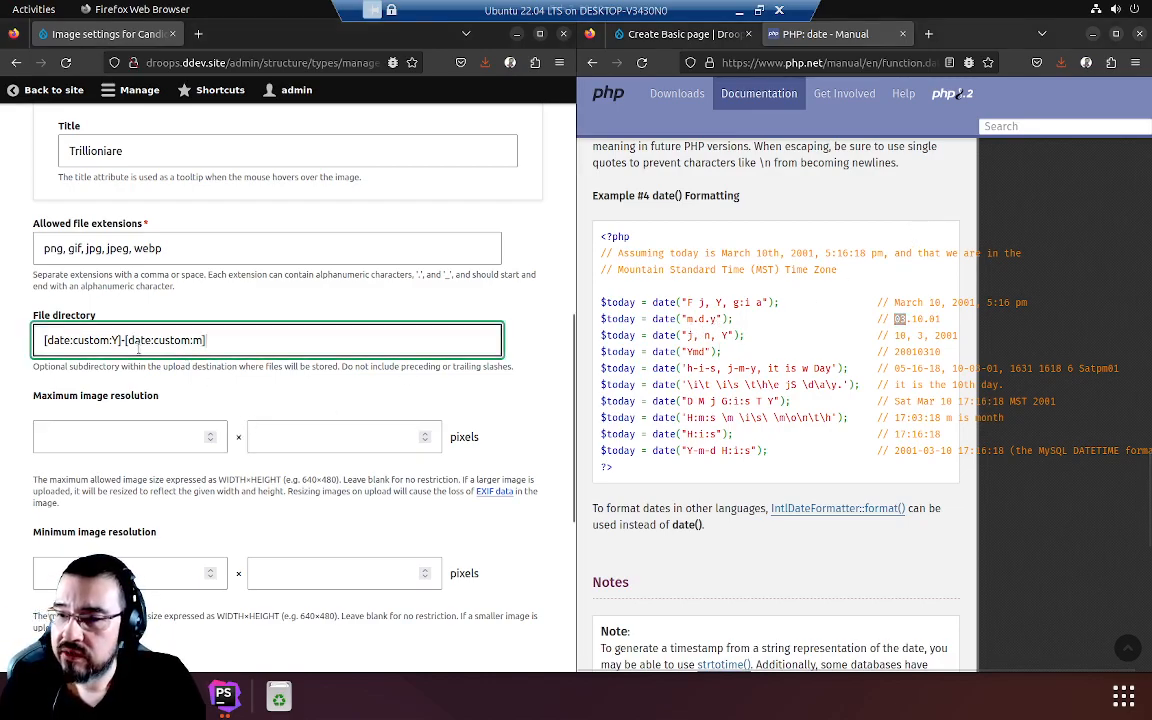
left_click_drag(112, 341, 127, 341)
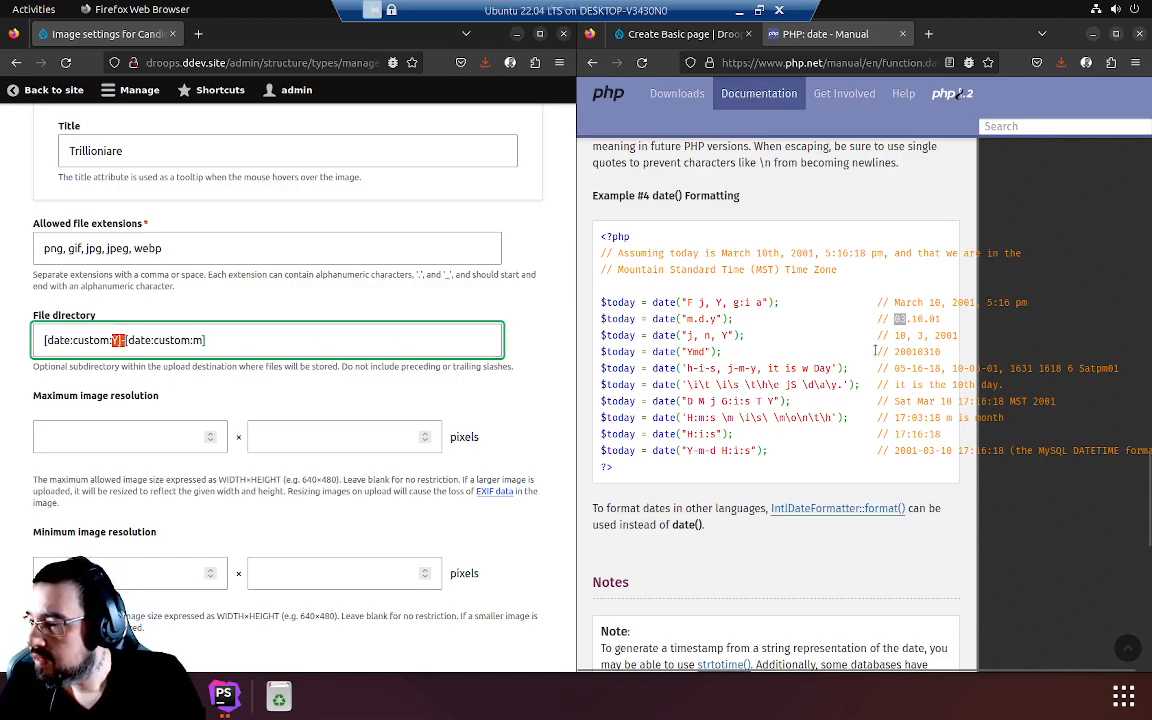
left_click_drag(890, 352, 917, 352)
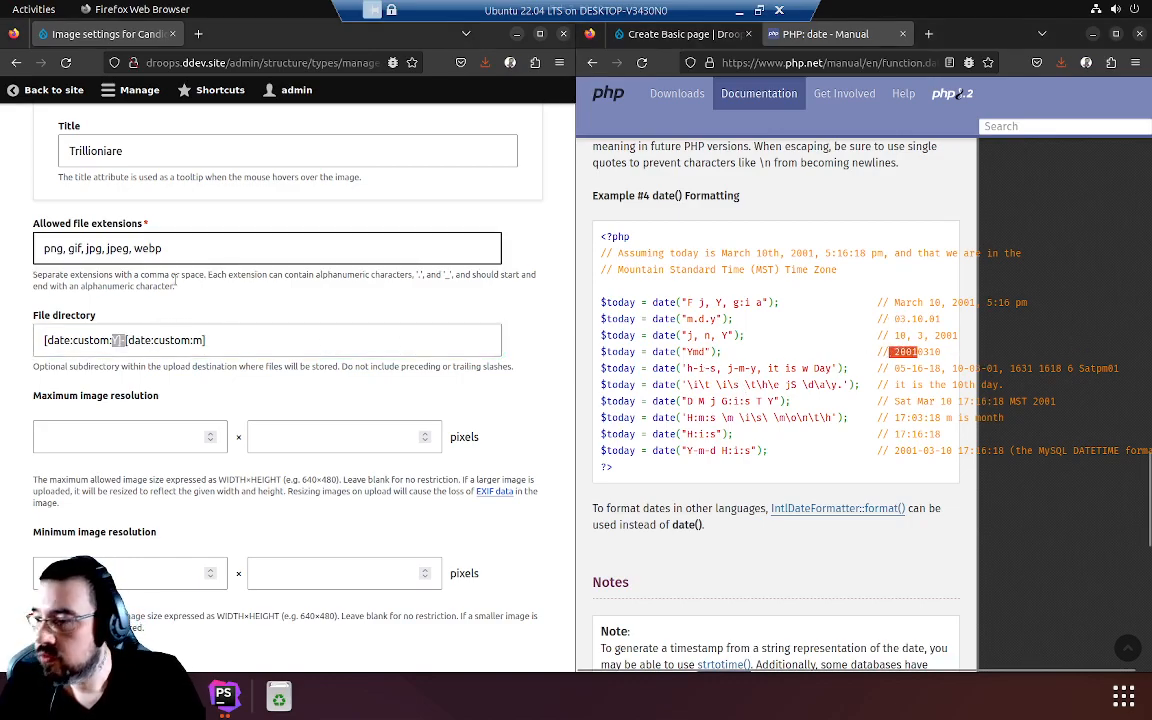
Step: Append the sample folder path /2023-03/ after the date tokens in the File directory value, and remove it again
left_click(172, 320)
left_click(247, 340)
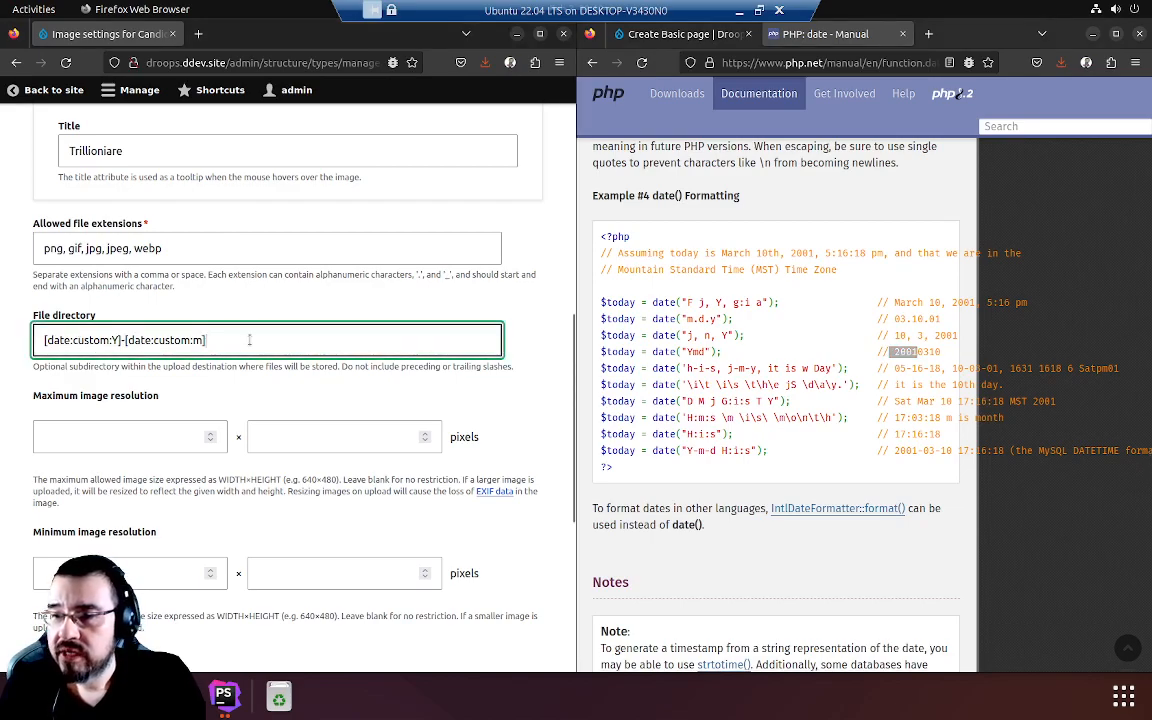
type("2023-03")
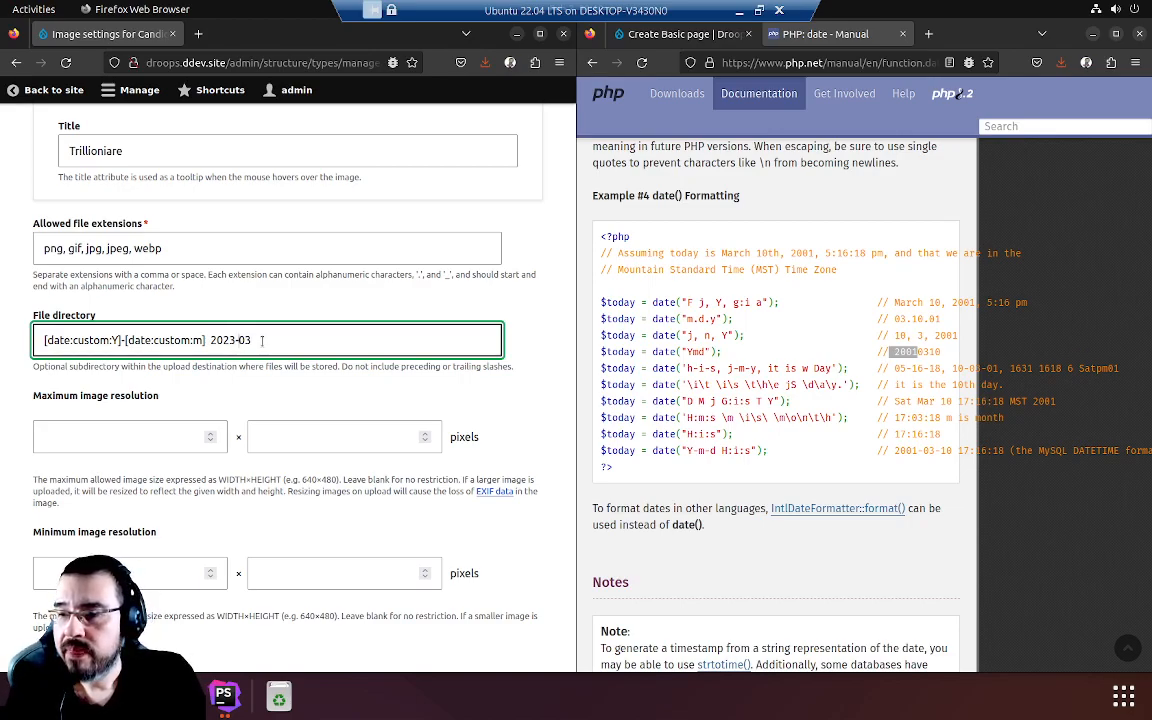
type("/")
type("/")
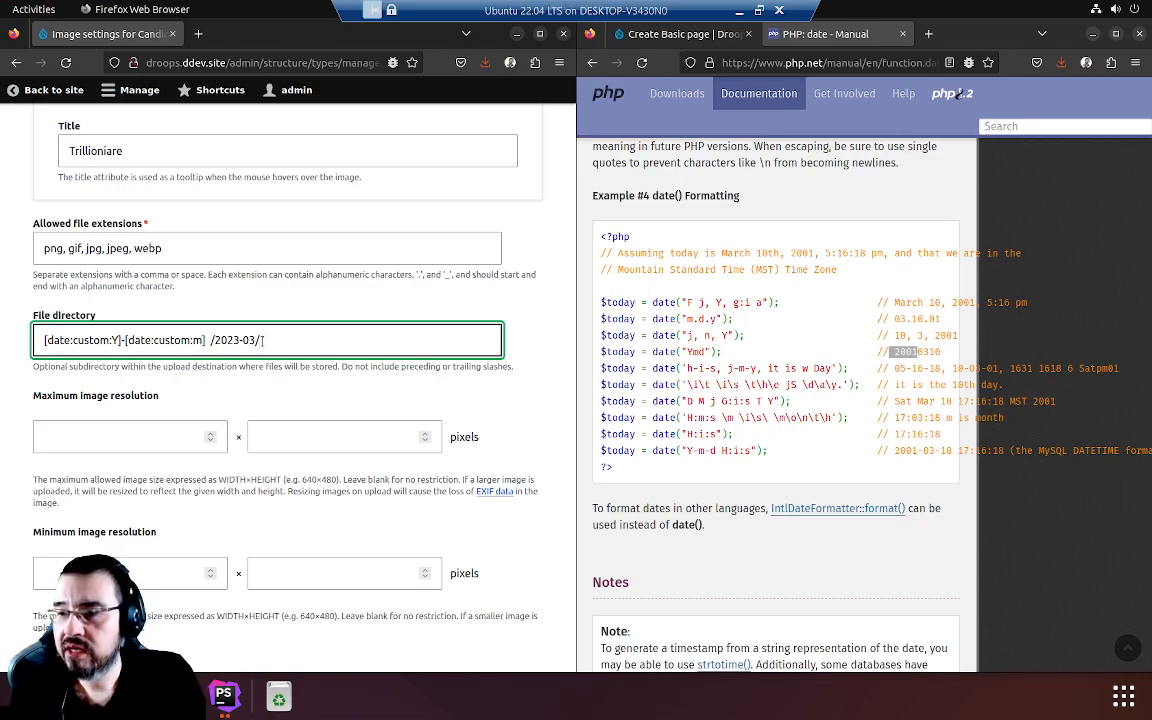
key("shift+Left")
key("shift+Left")
key("shift+Left")
key("shift+Left")
key("shift+Left")
key("shift+Left")
key("shift+Left")
key("shift+Left")
key("shift+Left")
key("shift+Left")
key("BackSpace")
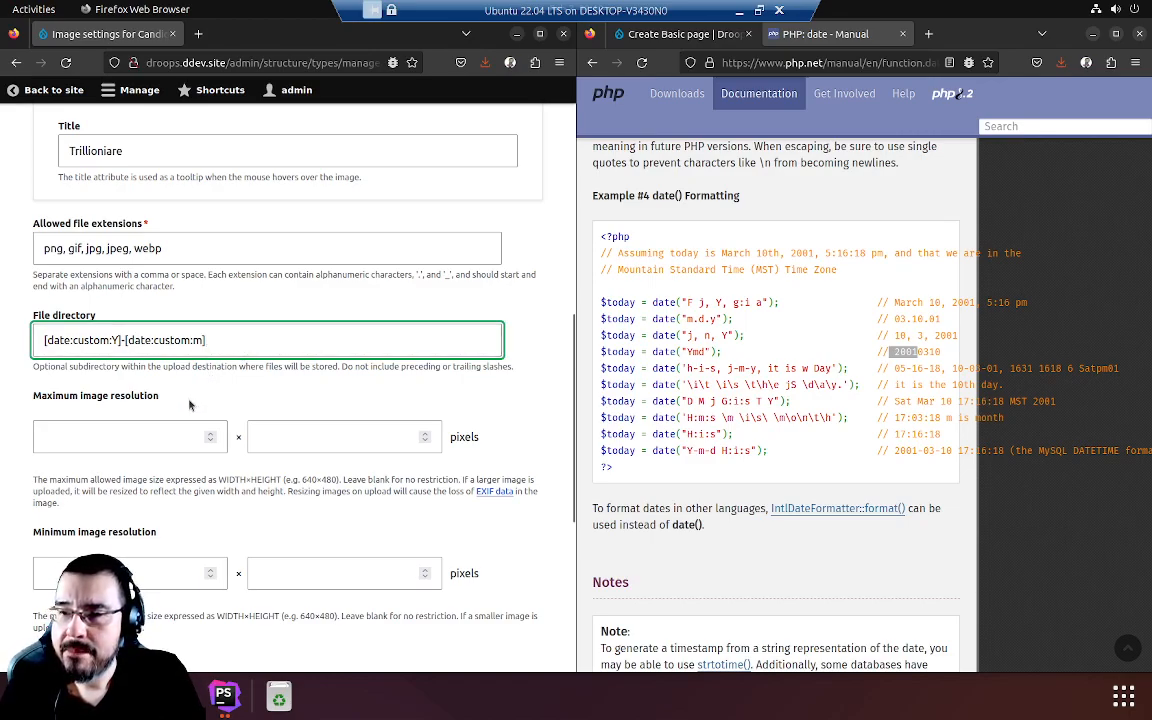
left_click_drag(226, 344, 40, 344)
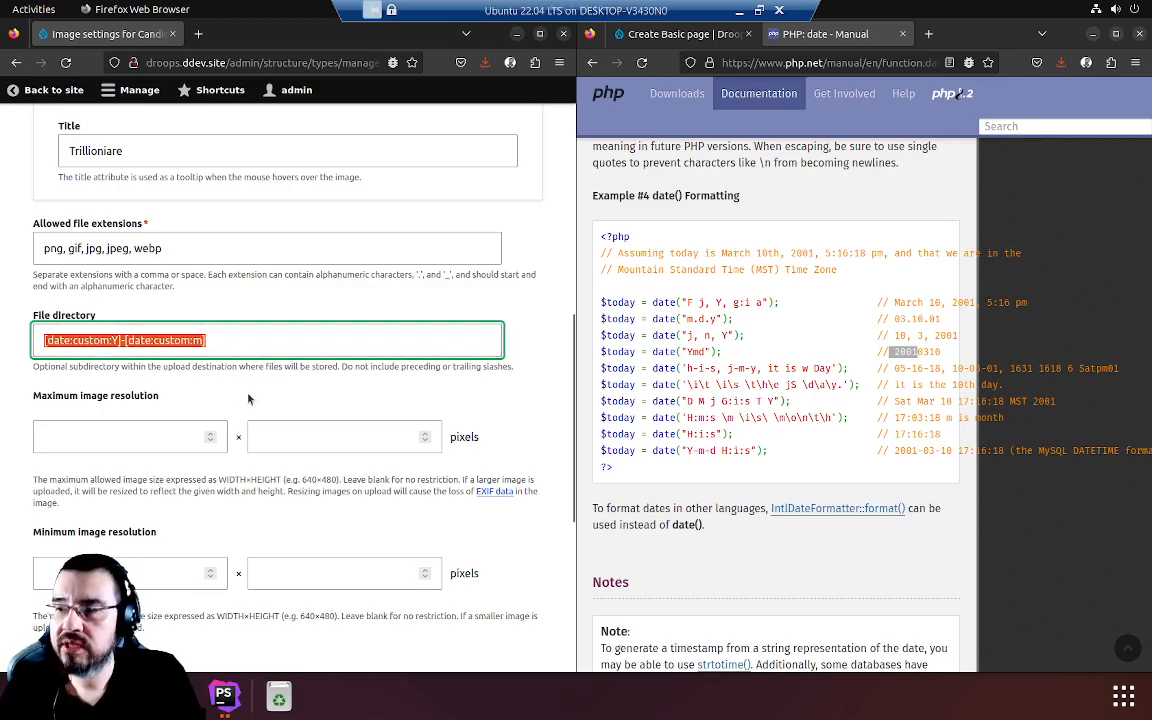
left_click(174, 400)
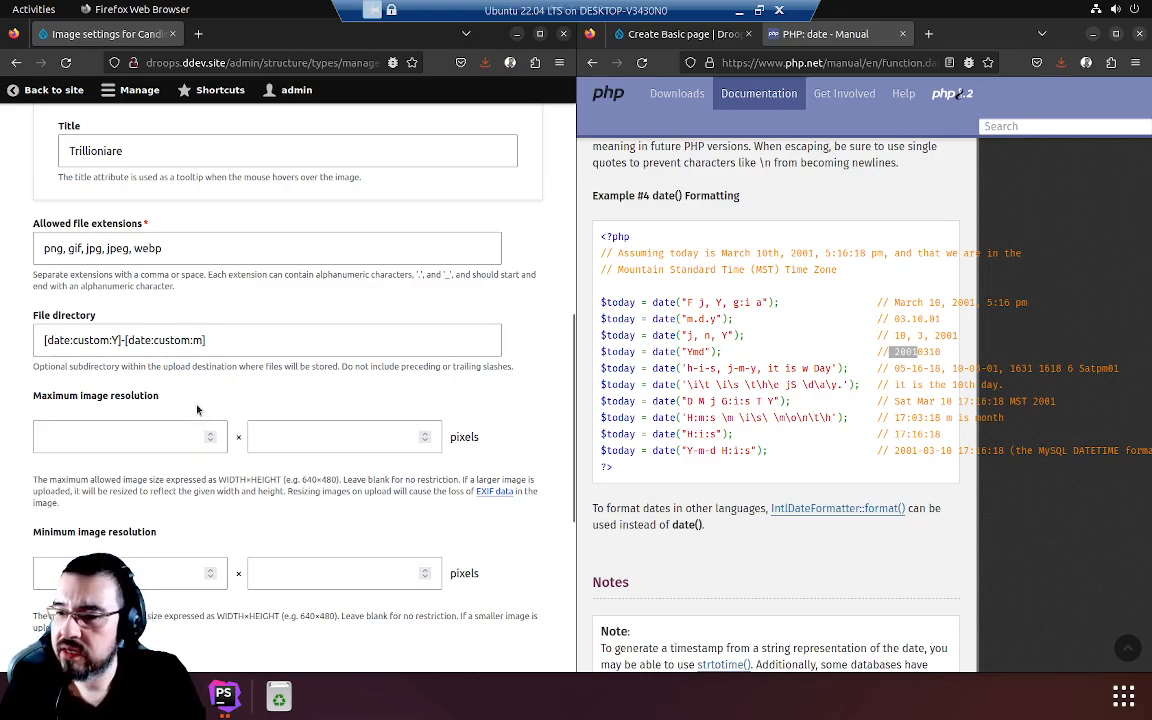
Step: Try 3028 and 1024 as the maximum image width in pixels, and clear the value
scroll(408, 415, "down", 2)
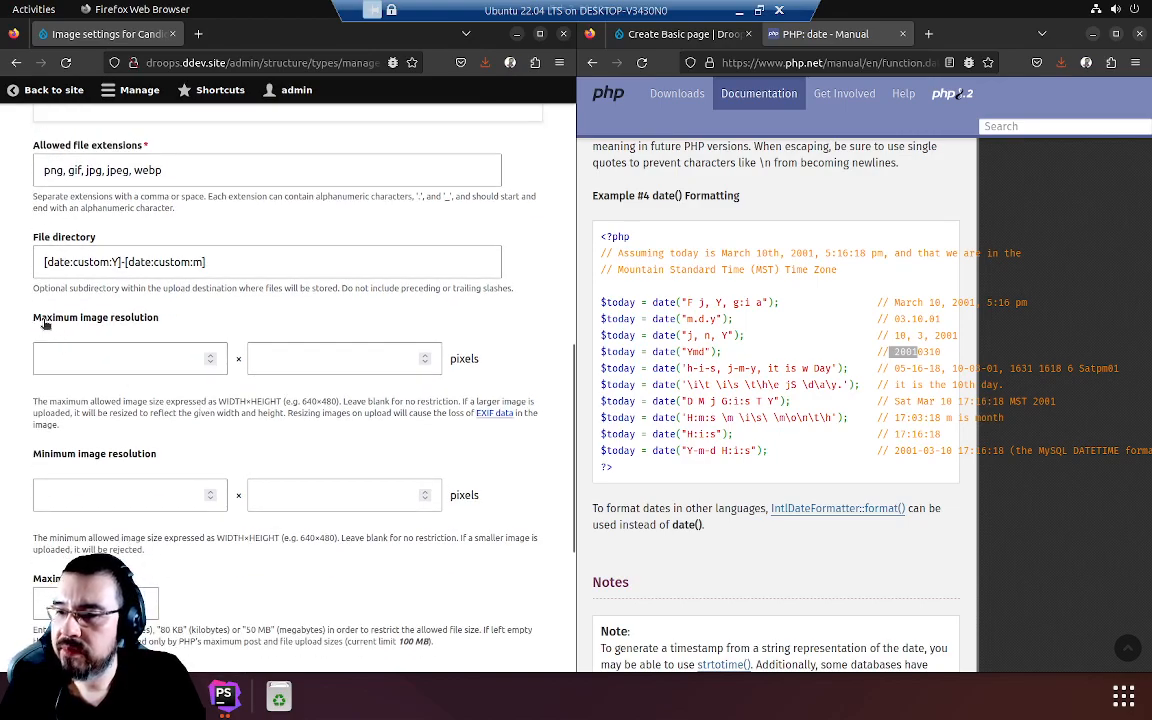
left_click(127, 352)
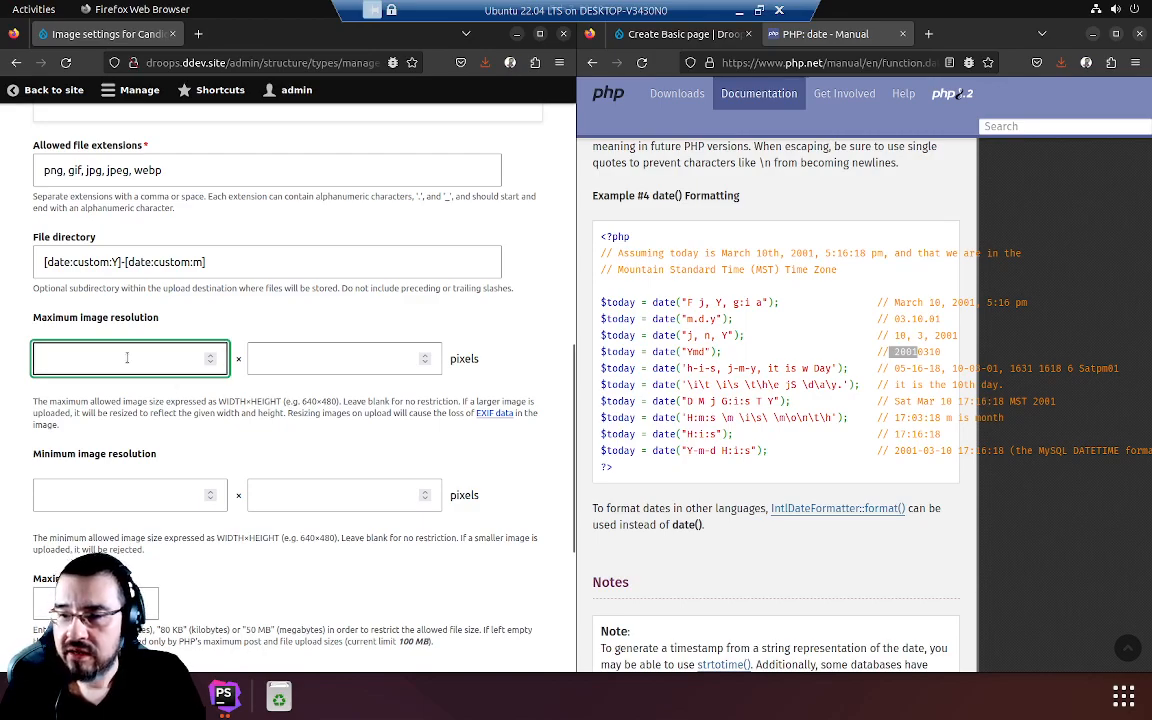
type("3028")
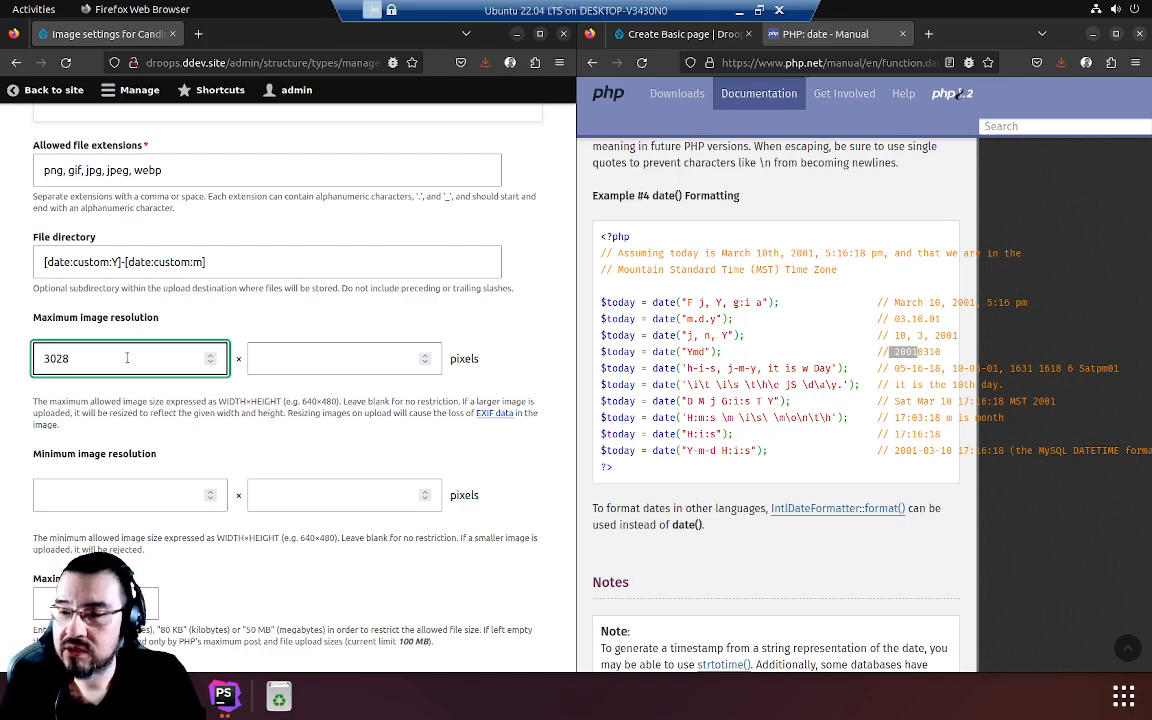
key("ctrl+a")
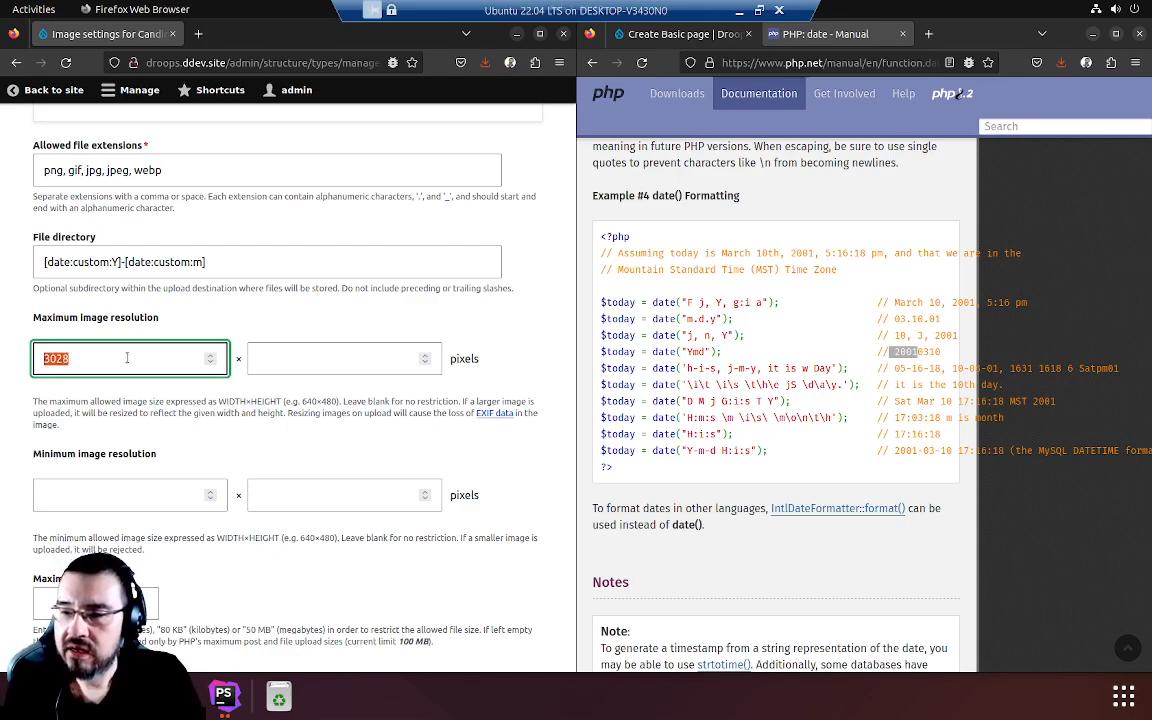
type("1024")
key("ctrl+a")
key("BackSpace")
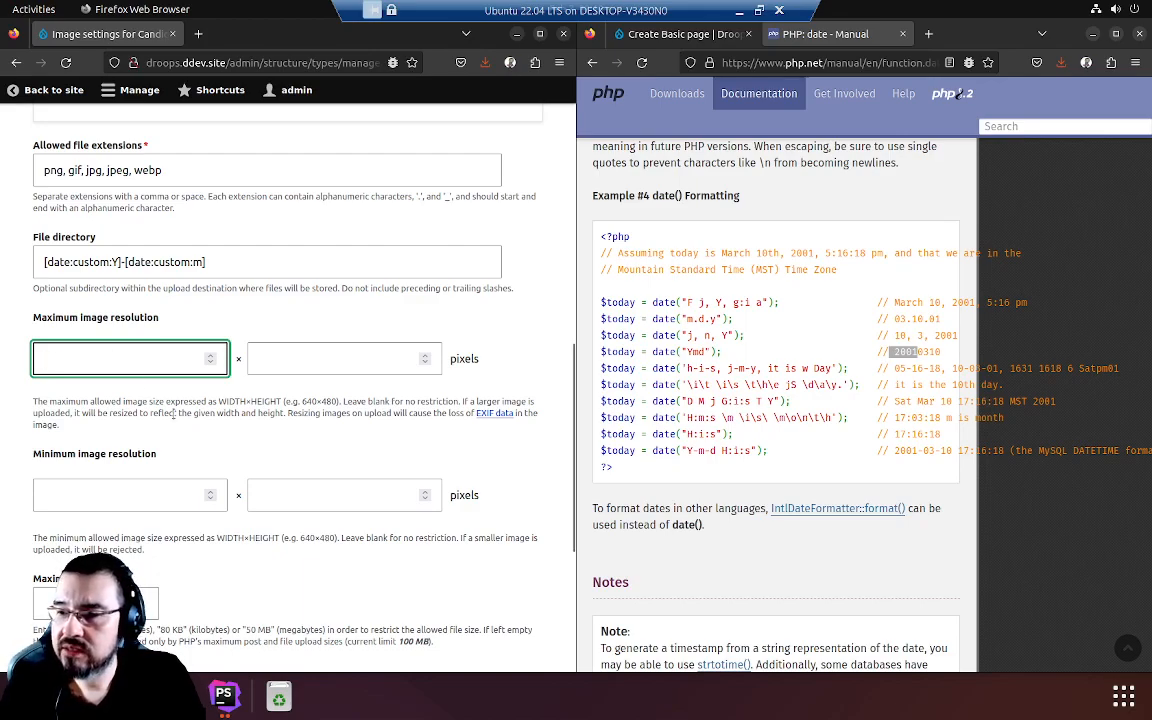
Step: Review the Minimum image resolution setting and its note on how smaller uploads are handled
key("Tab")
left_click(173, 490)
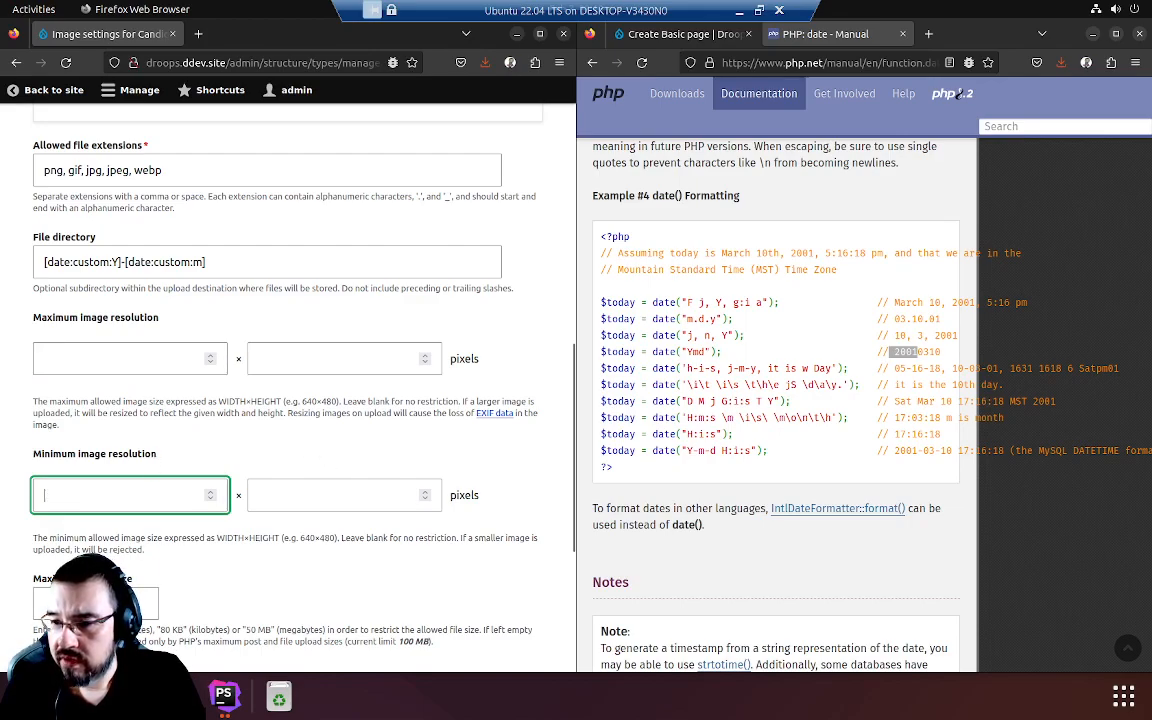
left_click_drag(68, 541, 161, 559)
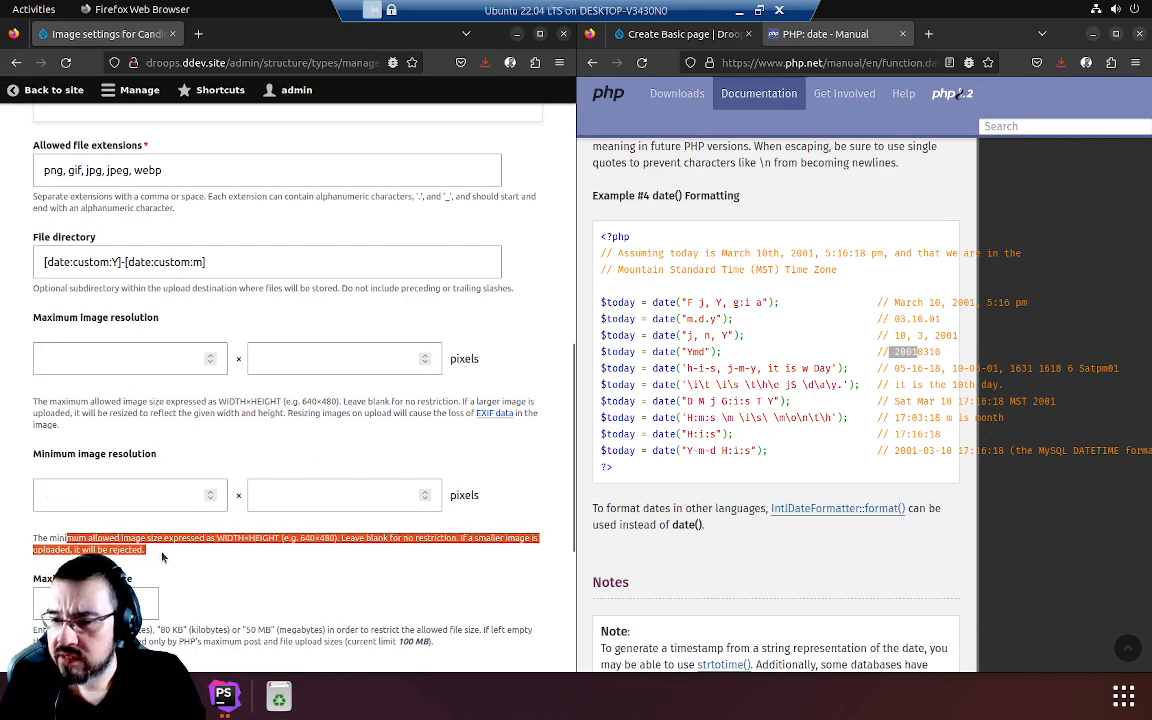
left_click(161, 559)
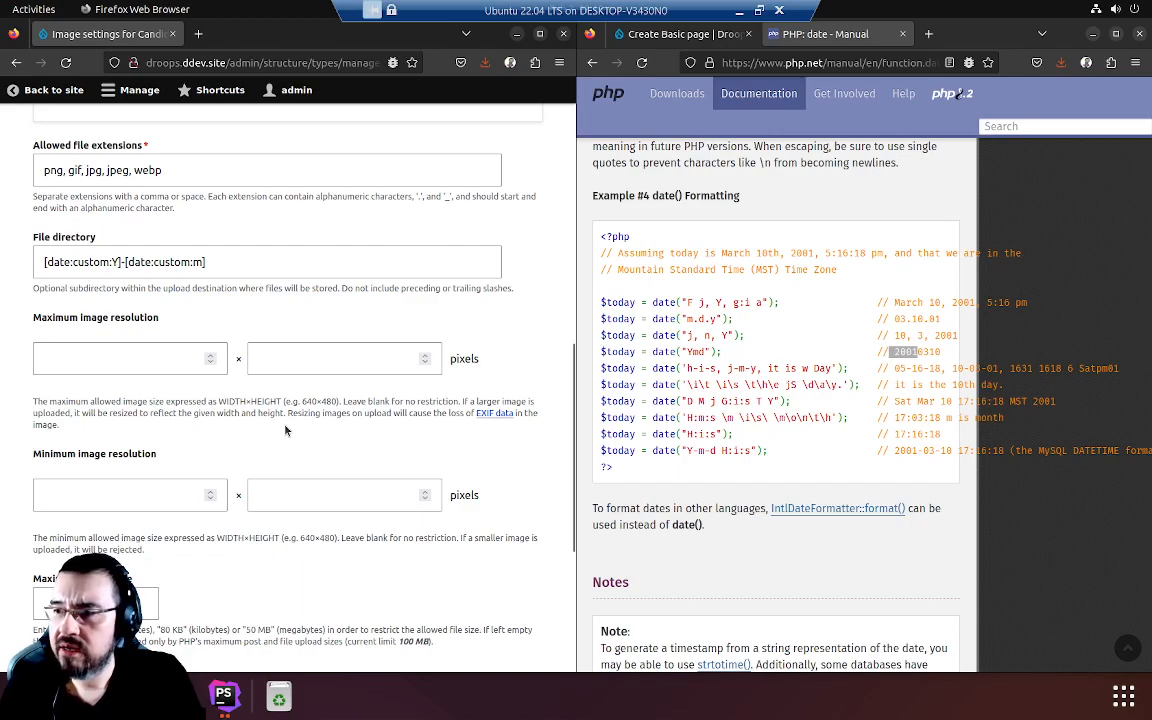
Step: Examine the Maximum upload size setting and the current upload limit stated in its help text
scroll(285, 430, "down", 3)
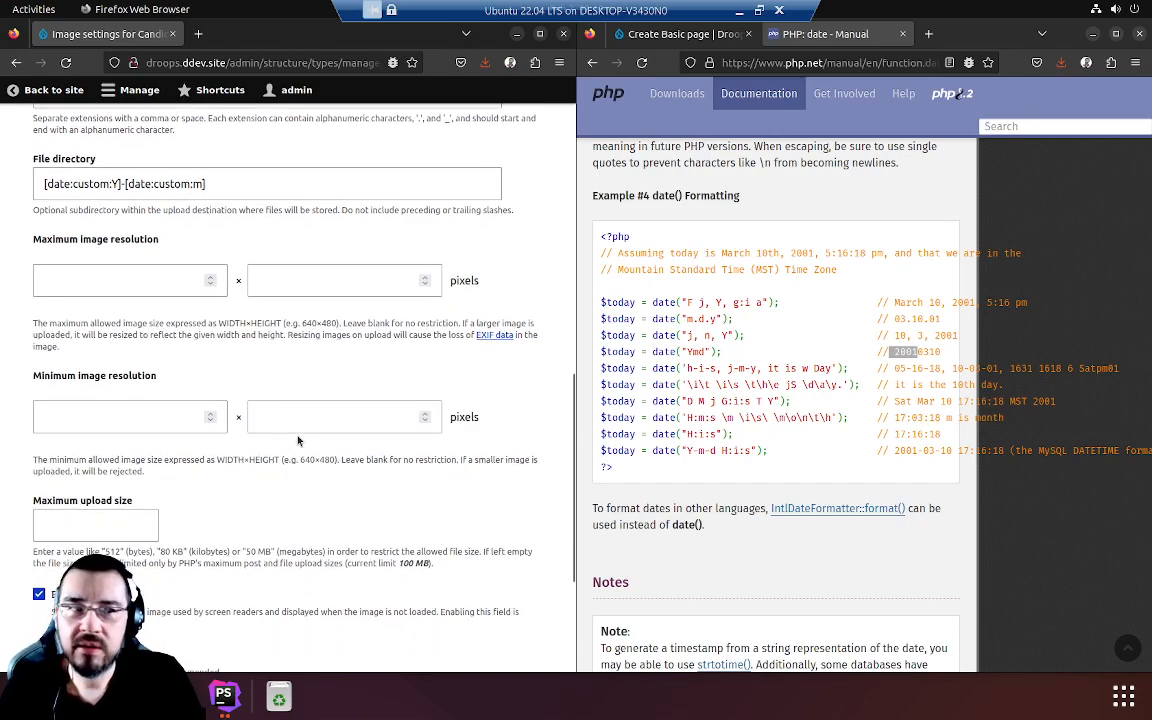
scroll(313, 465, "down", 1)
left_click(110, 362)
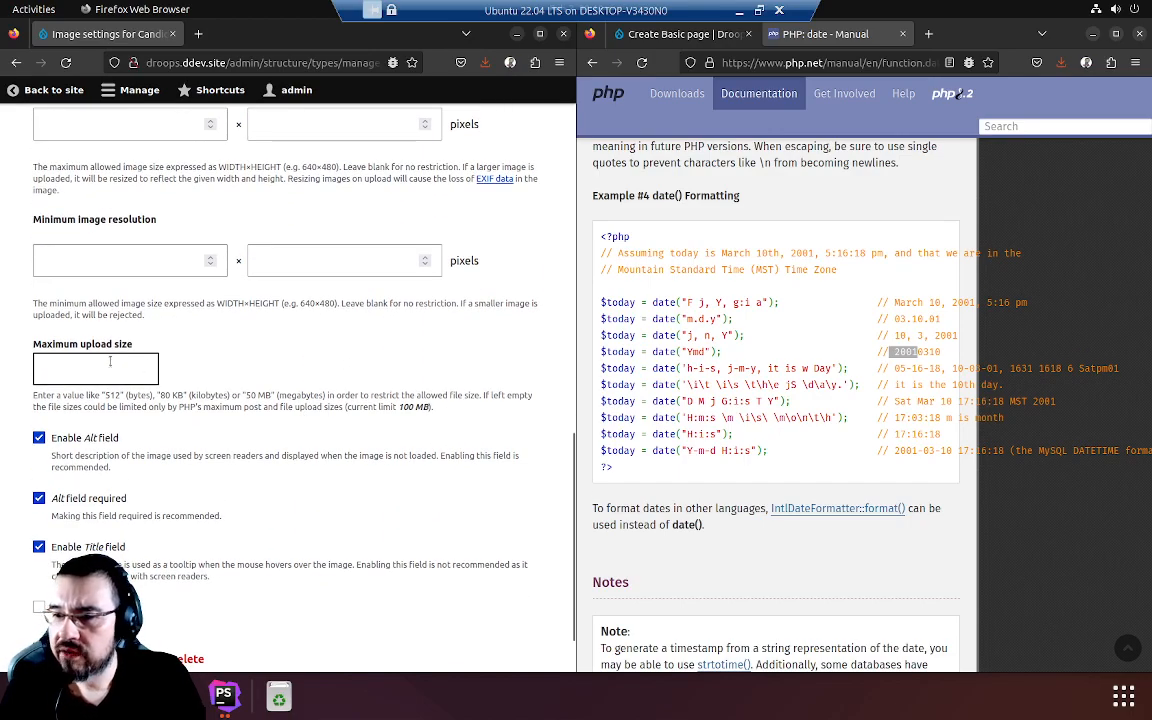
left_click(110, 361)
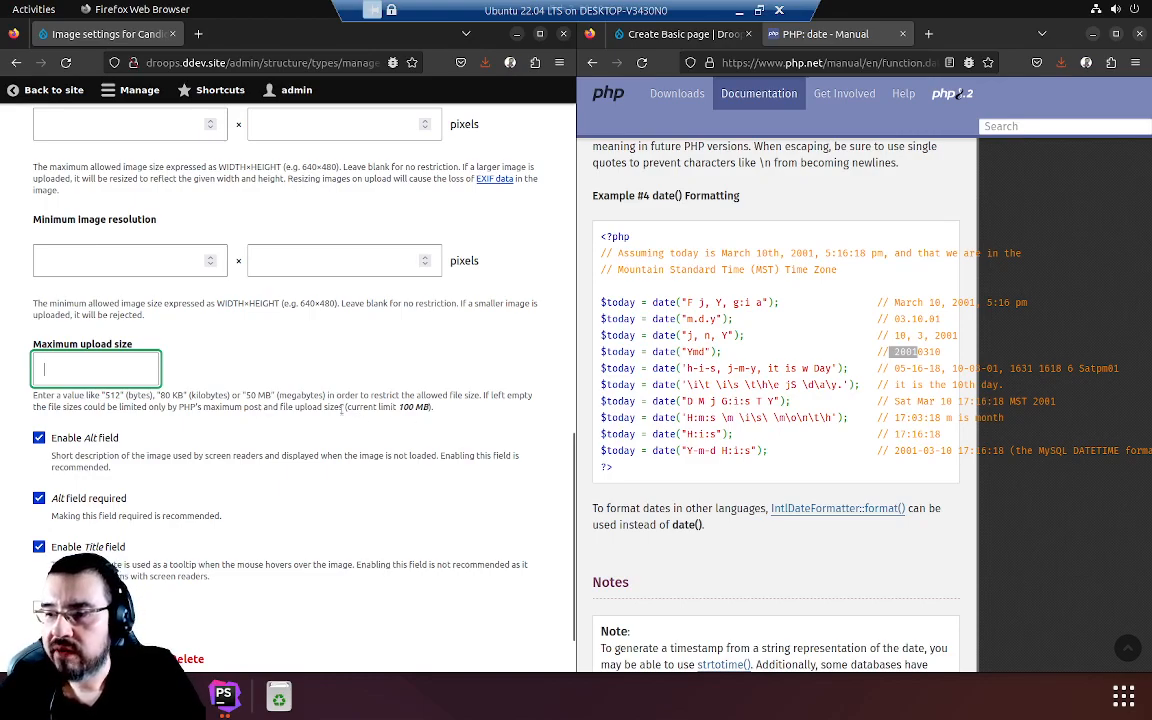
left_click_drag(398, 408, 431, 409)
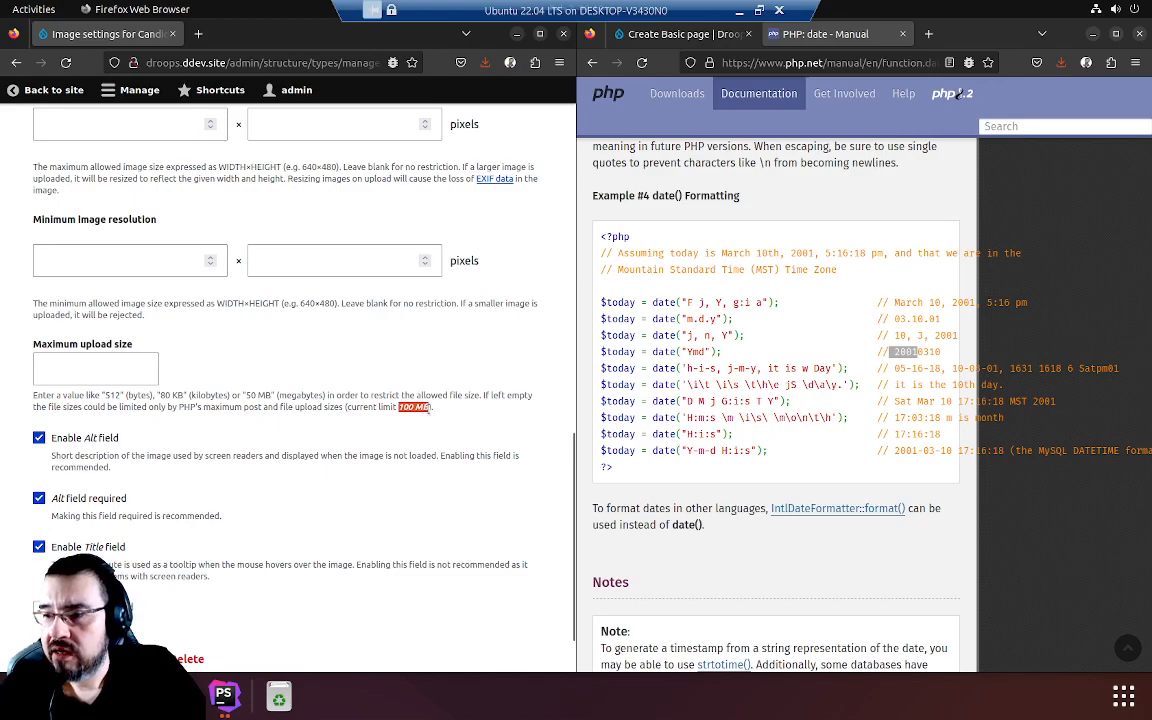
left_click_drag(396, 408, 425, 408)
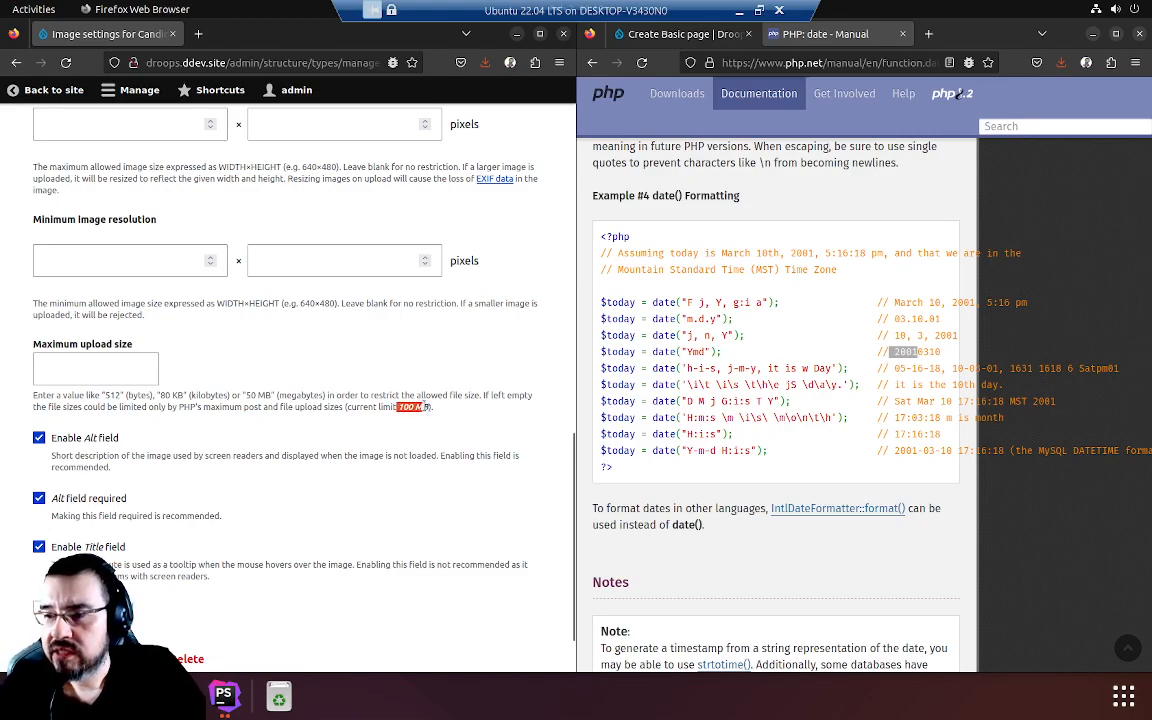
left_click(420, 408)
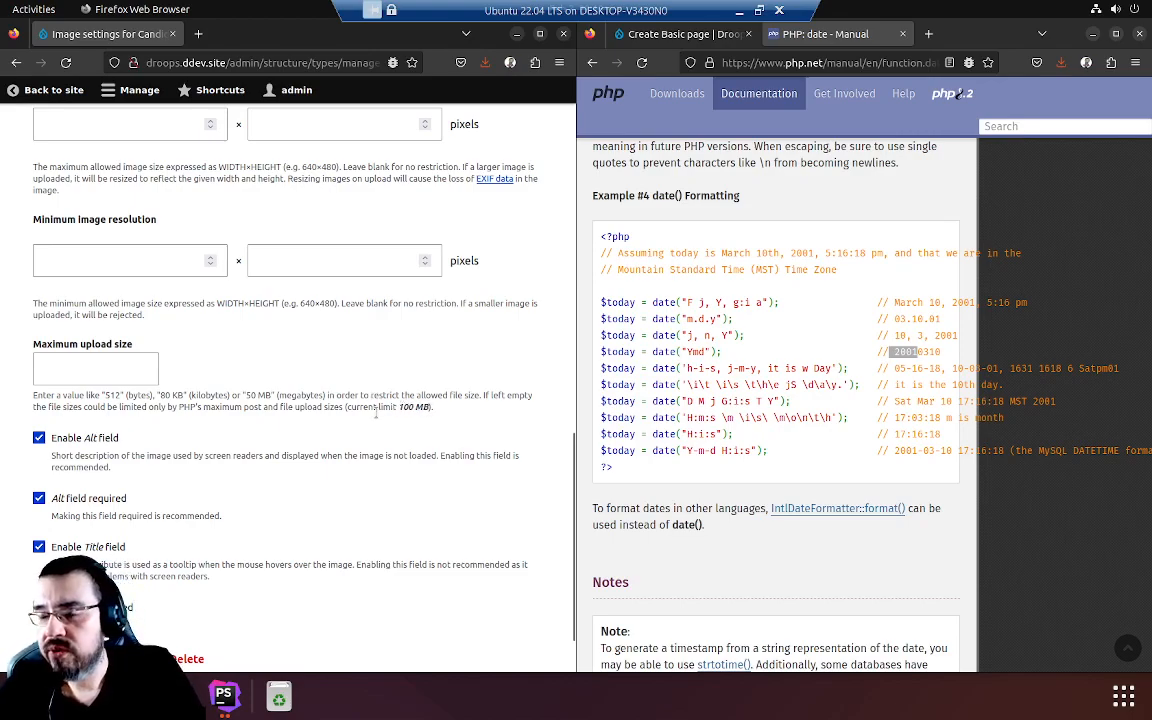
triple_click(464, 416)
left_click(464, 416)
Step: Save the Image field settings for the Candidate content type
scroll(228, 398, "down", 2)
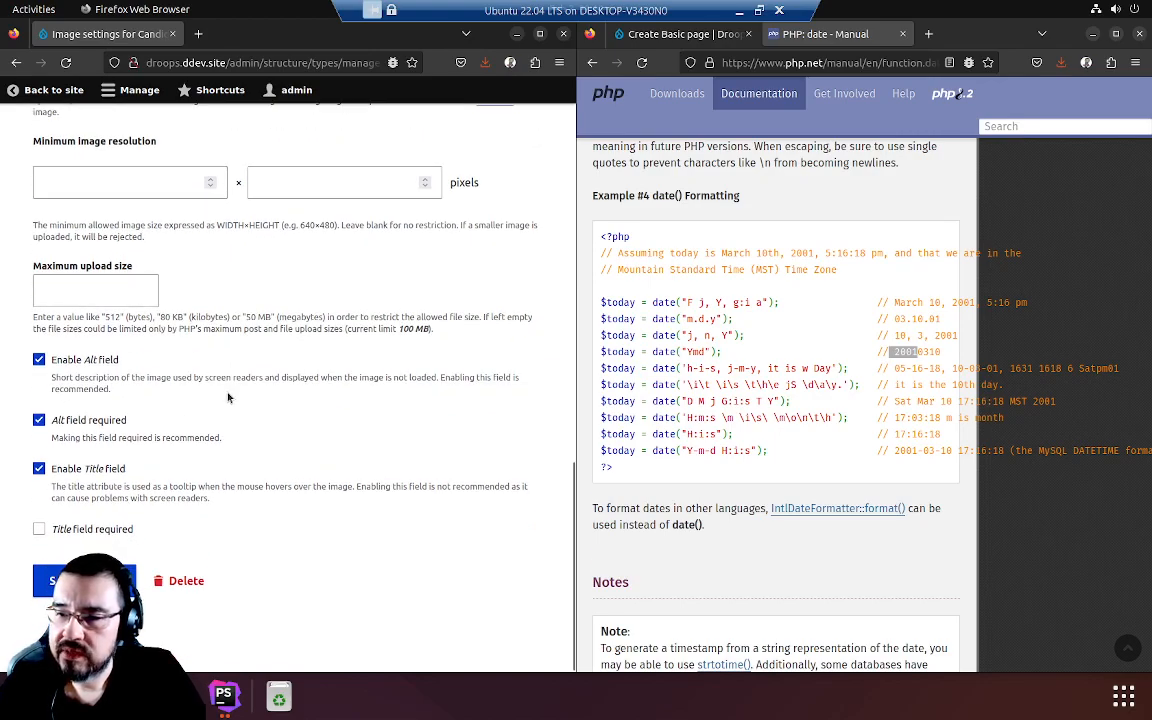
left_click_drag(400, 328, 428, 330)
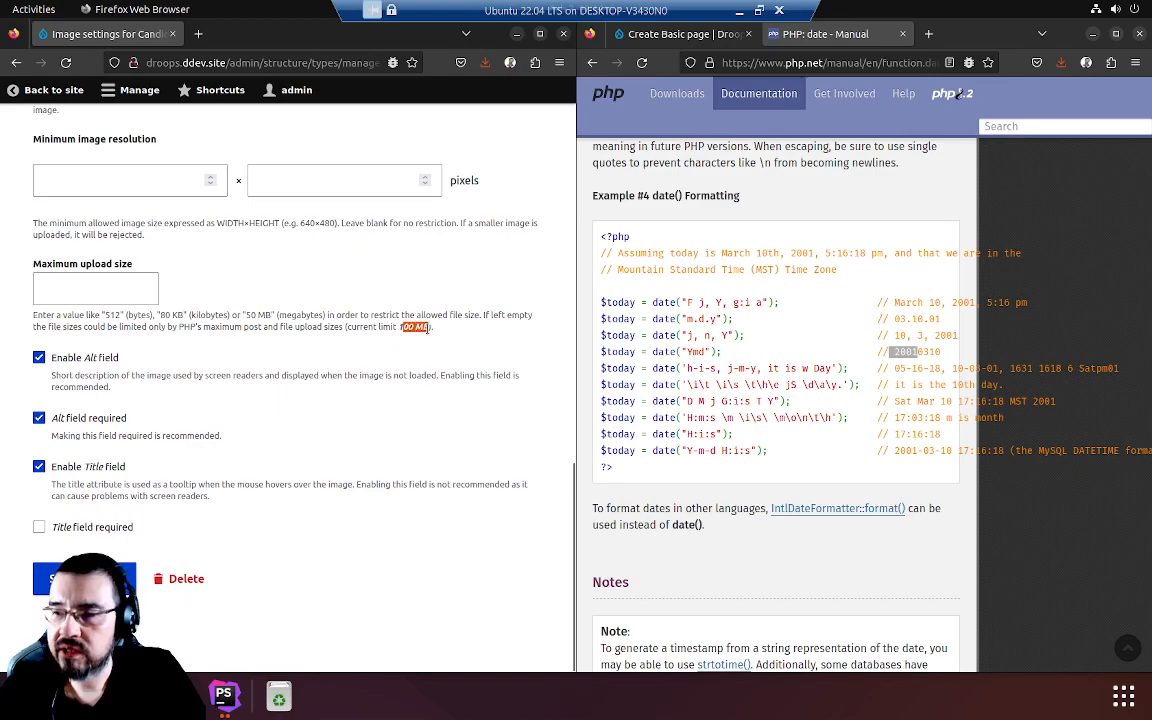
left_click(389, 330)
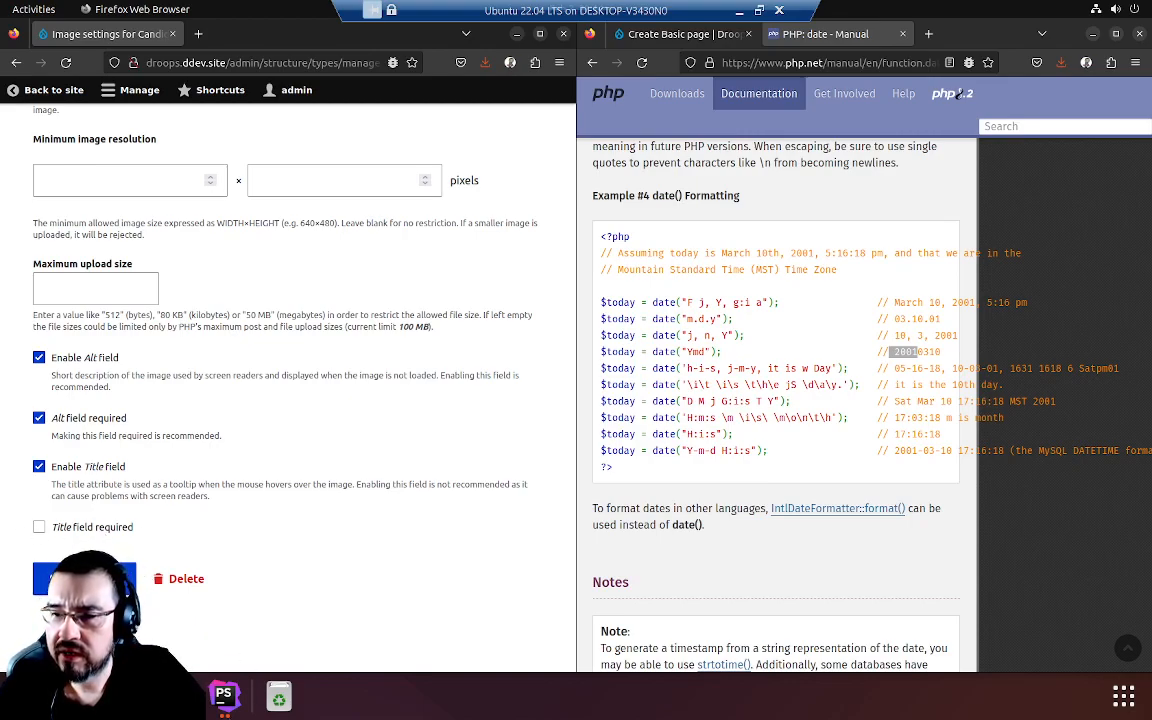
left_click(85, 578)
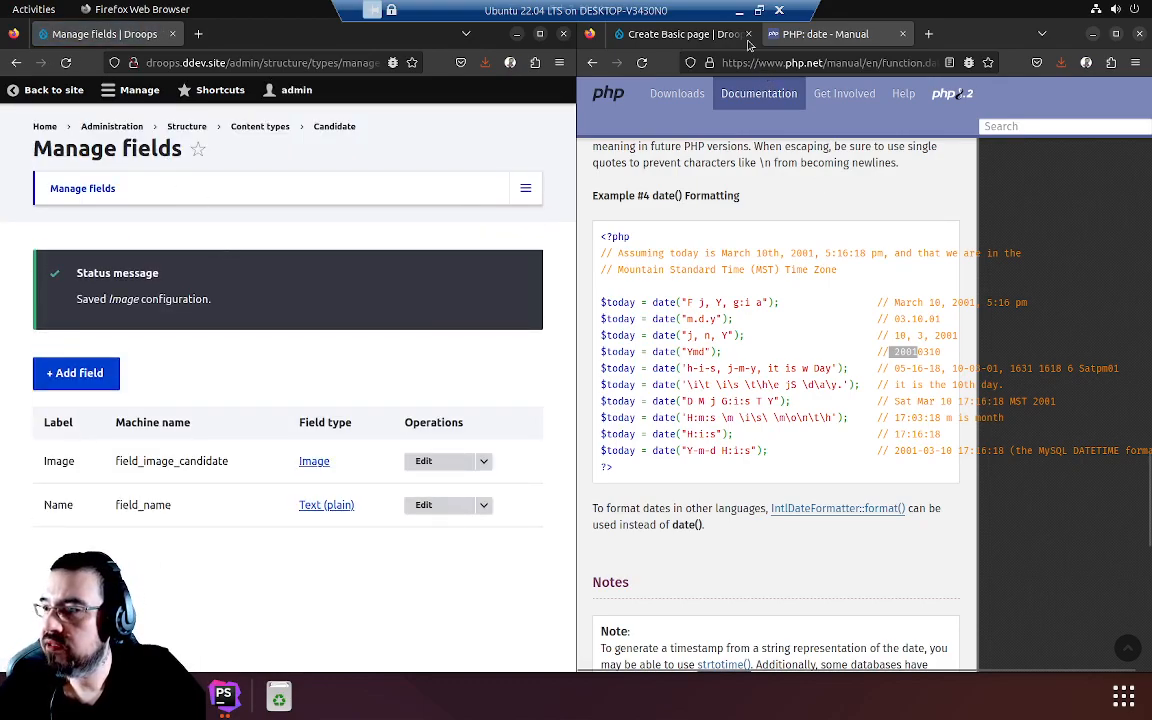
Step: Open the site's Content types page in the second browser window and check the operations offered for Candidate
left_click(650, 34)
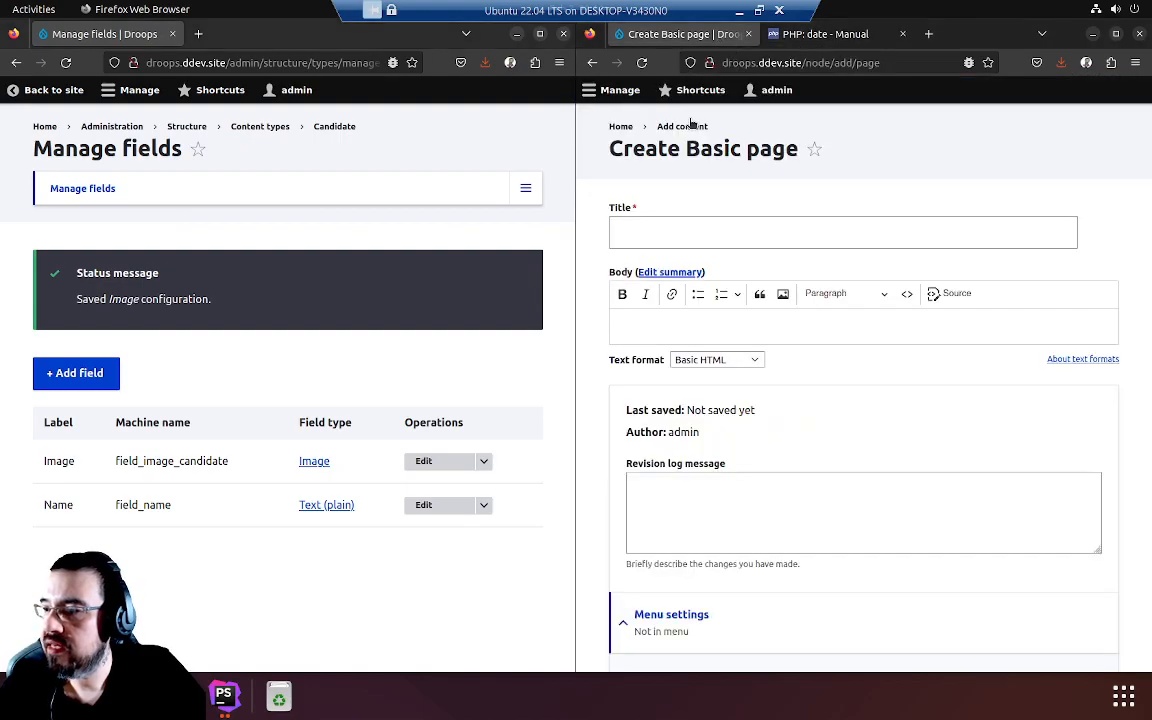
left_click(633, 91)
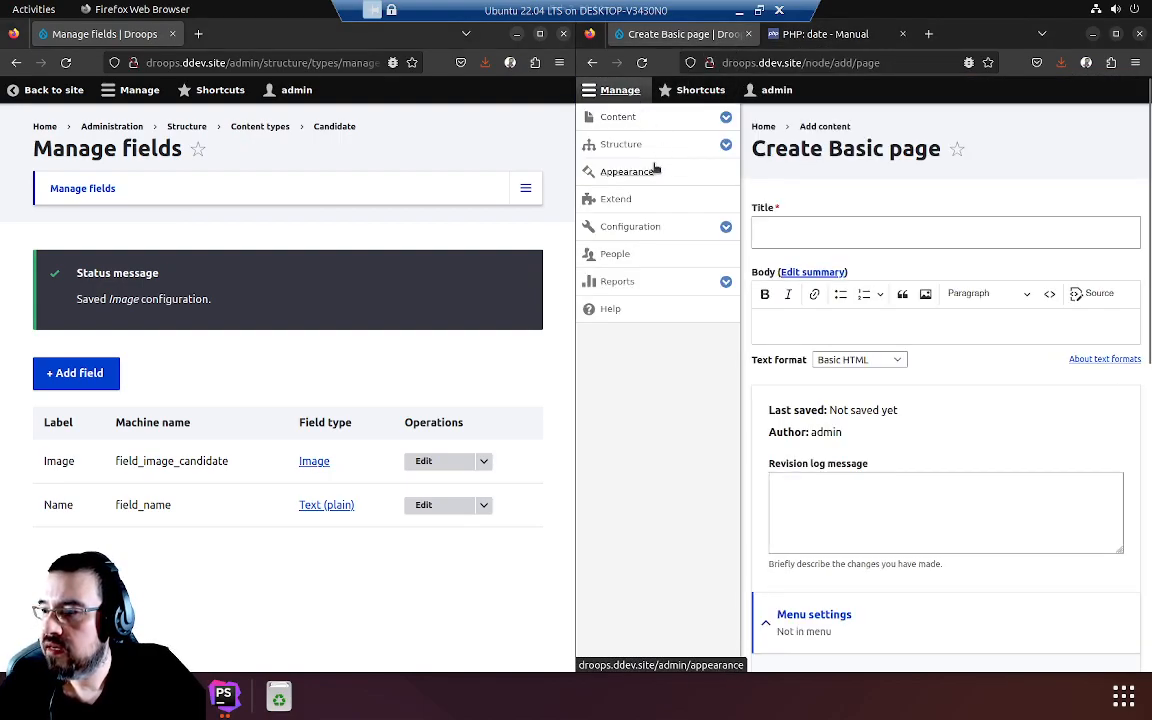
left_click(695, 153)
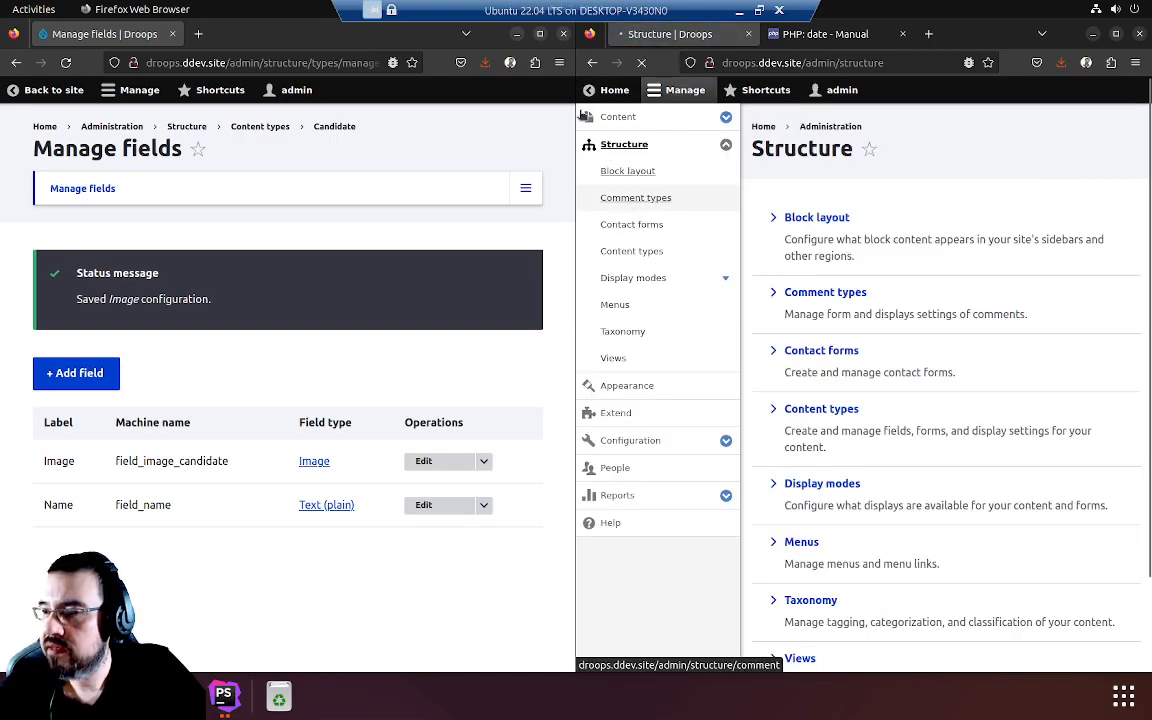
left_click(640, 199)
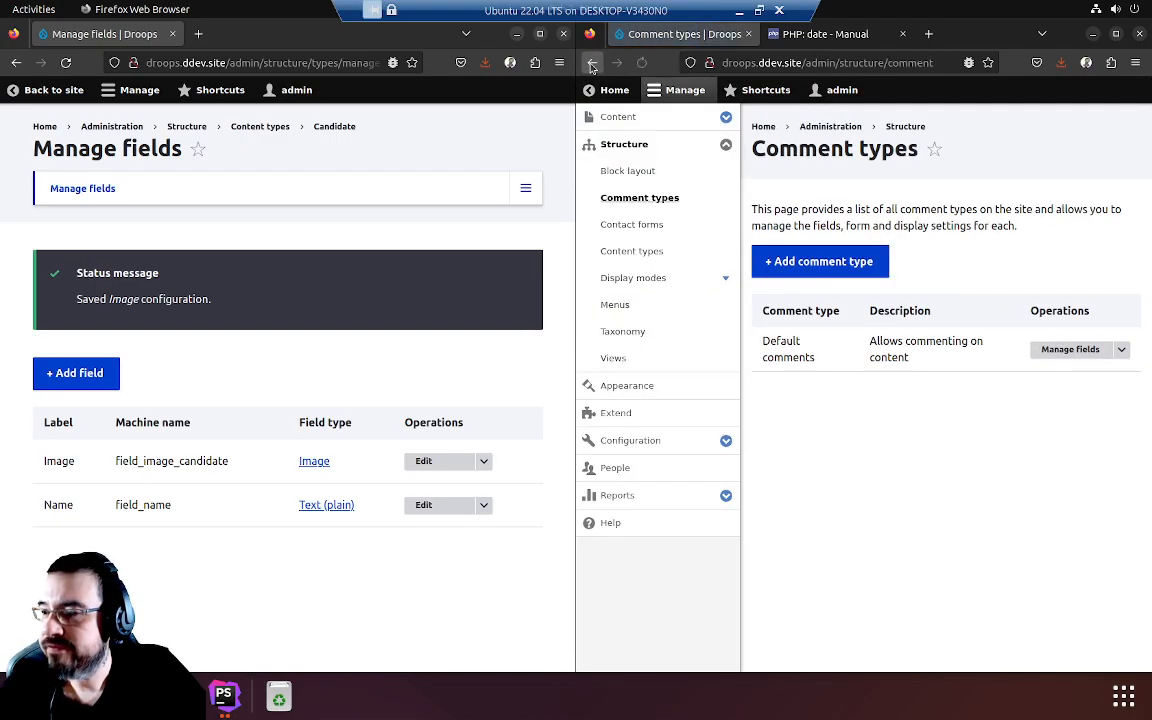
left_click(635, 251)
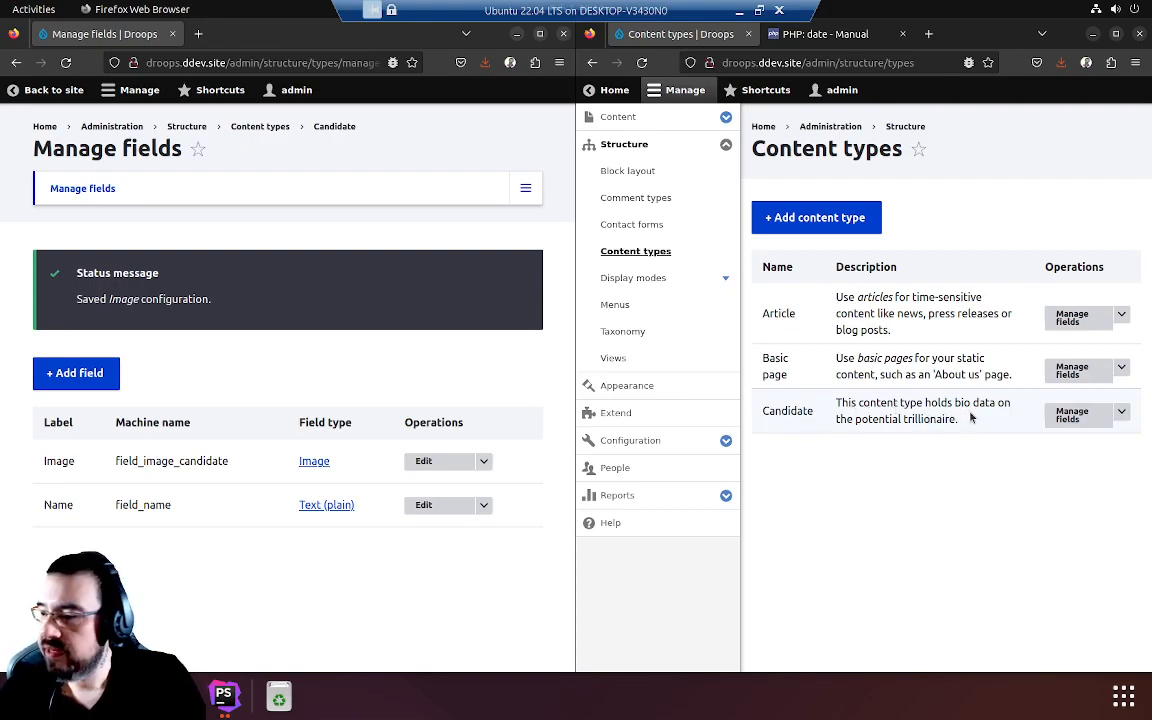
left_click(1121, 411)
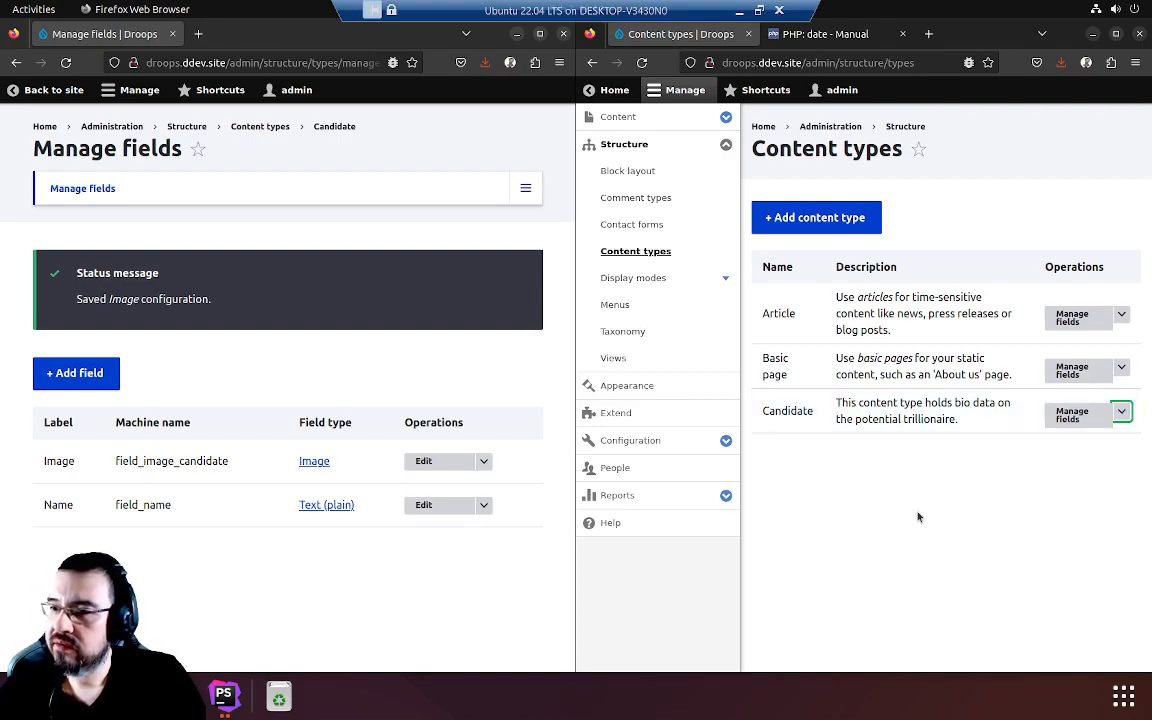
left_click(1124, 414)
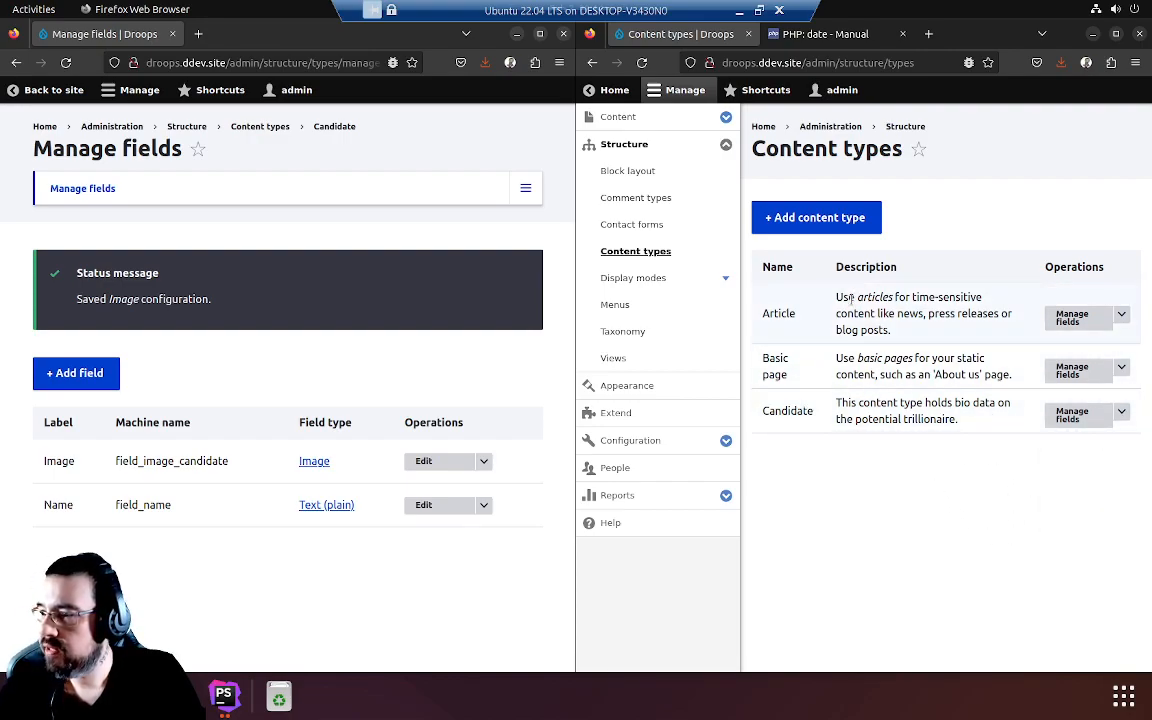
Step: Open the site's Content overview in the first browser window, maximize the window, and start adding a new Candidate
left_click(147, 121)
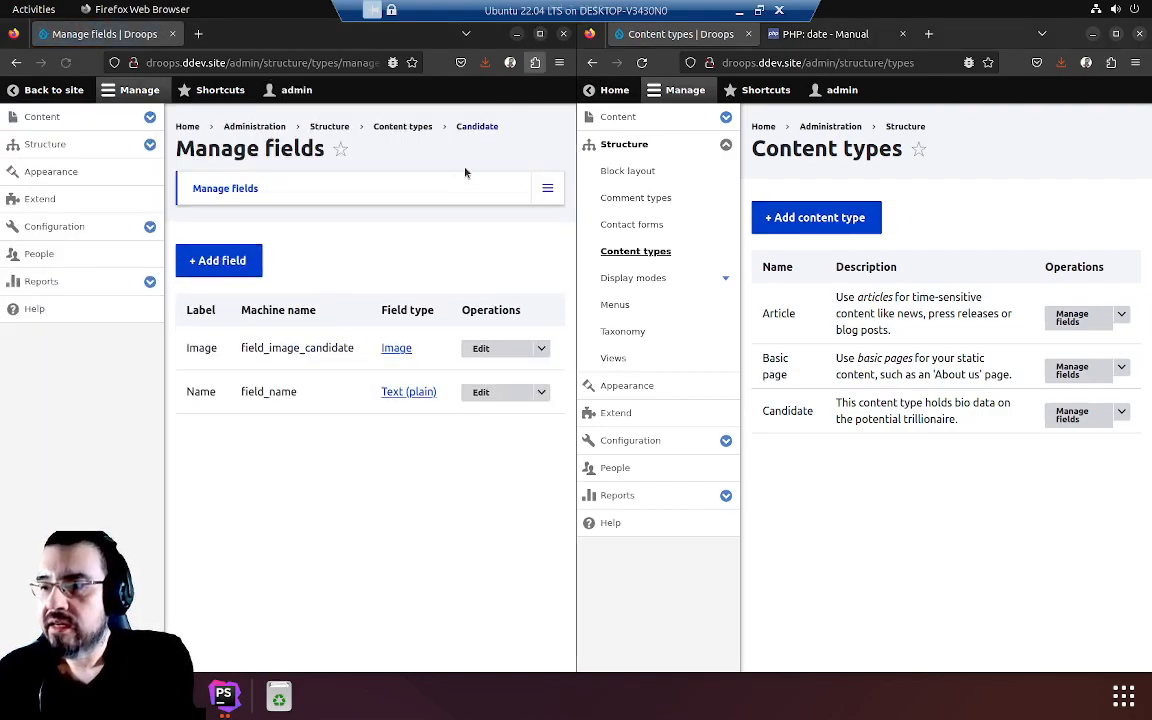
left_click(46, 97)
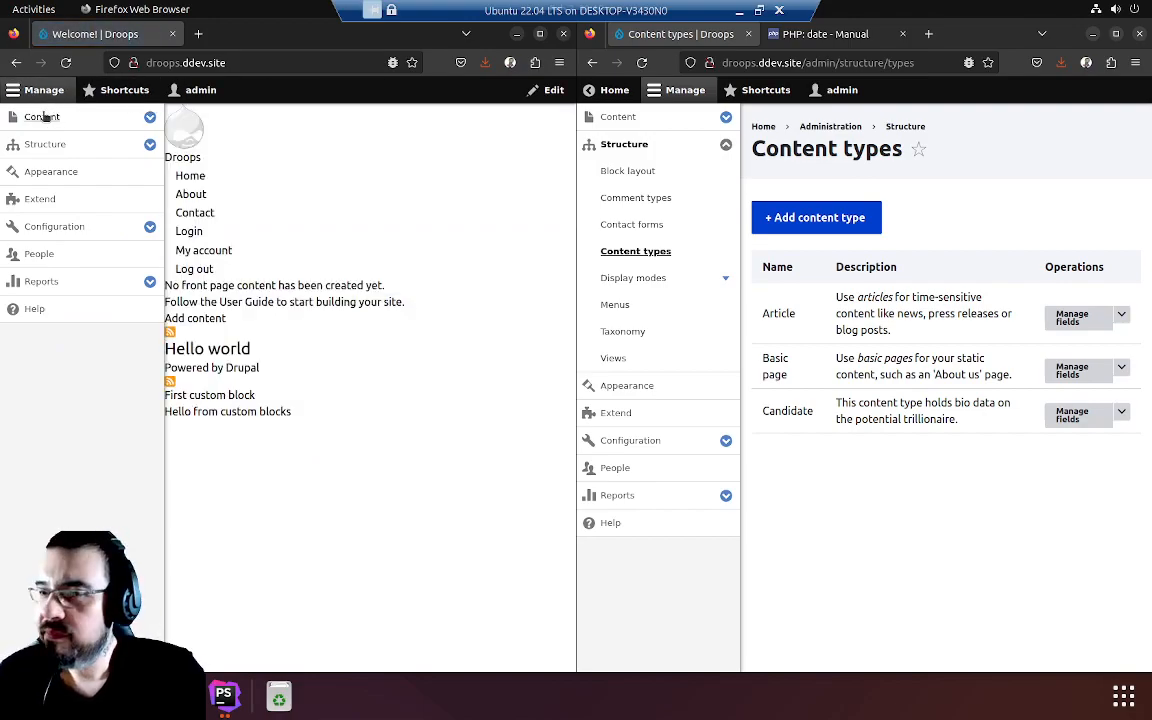
left_click(44, 117)
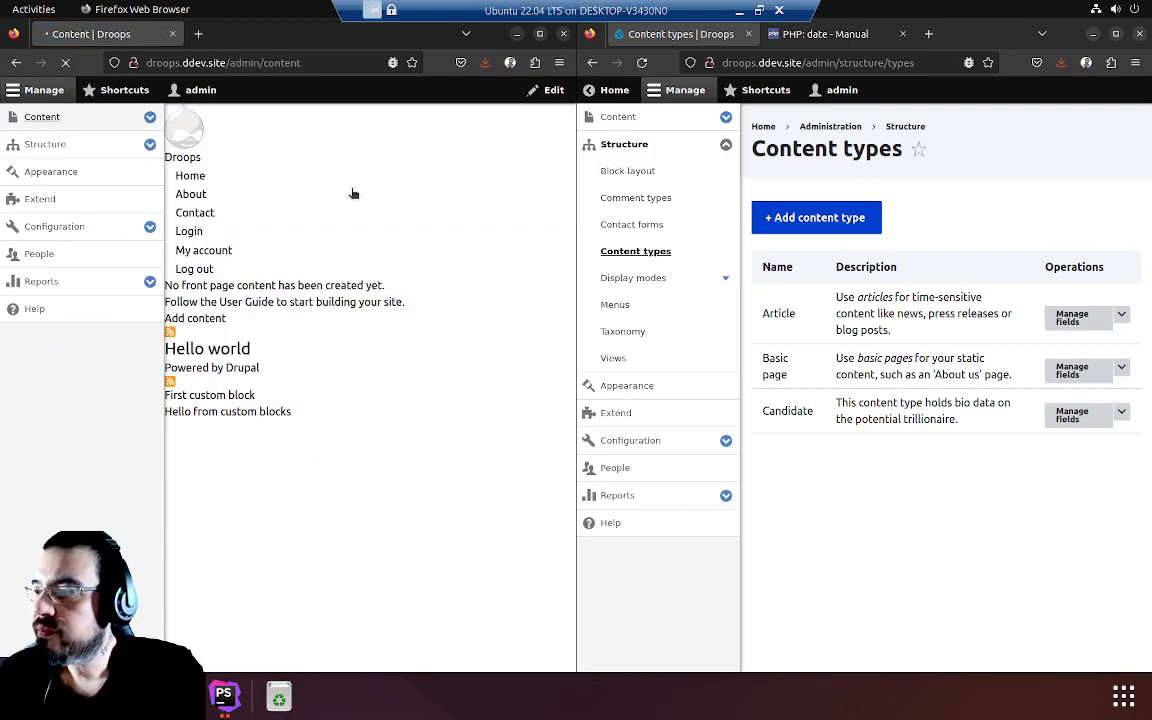
left_click(540, 33)
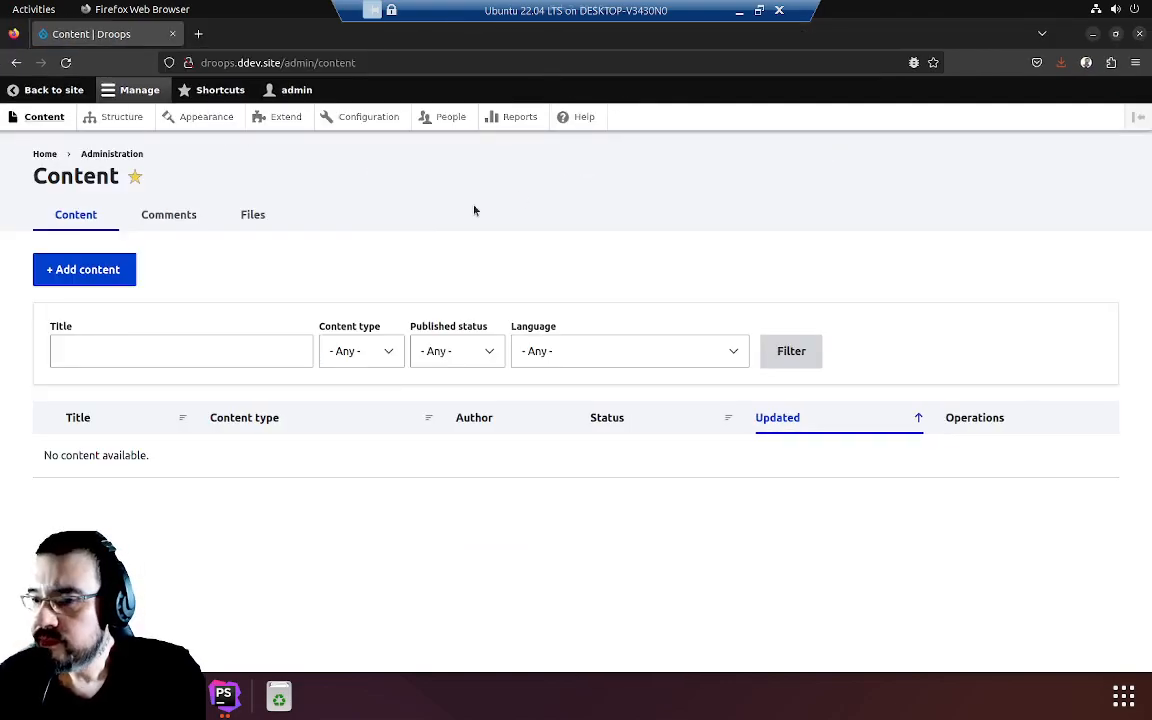
left_click(112, 269)
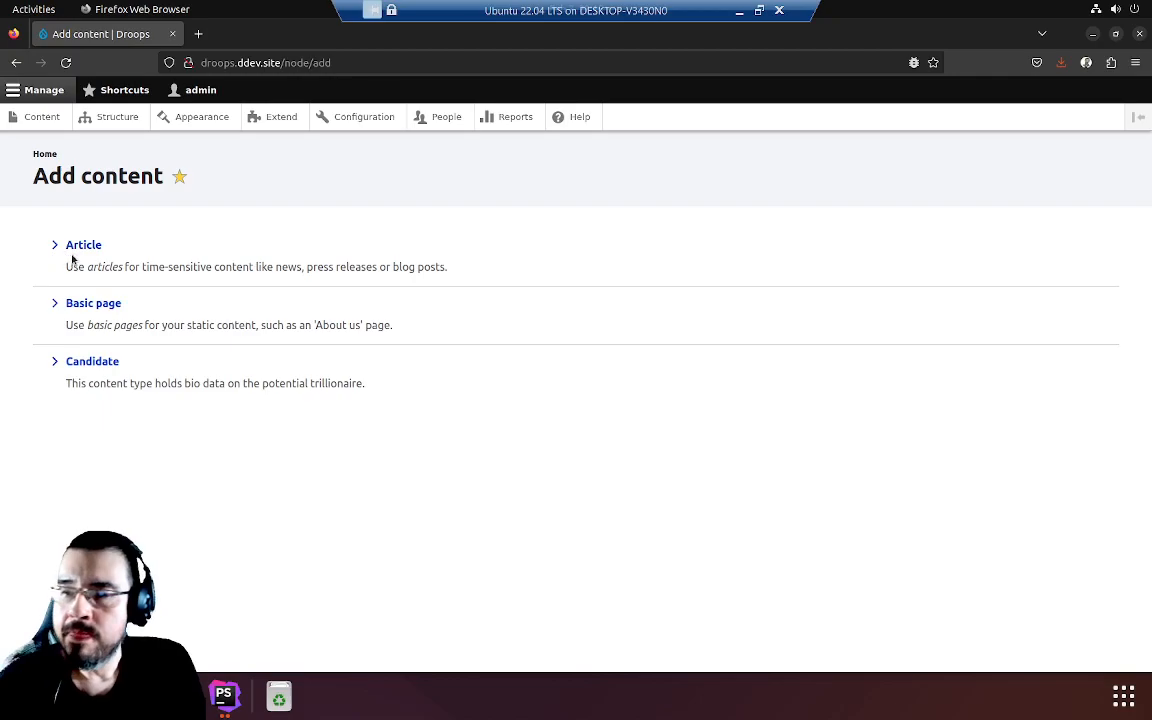
left_click(77, 363)
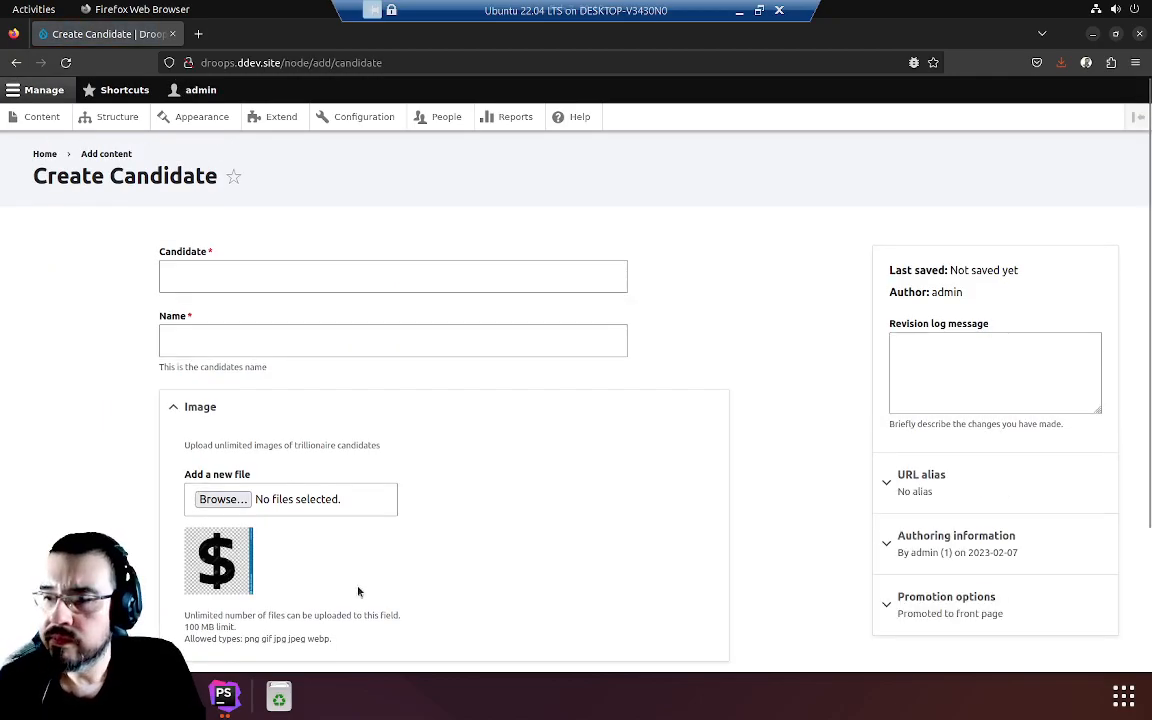
Step: Fill in the new entry with Candidate title "Musky" and Name "Elon Musk"
left_click(388, 278)
type("Elon Musk")
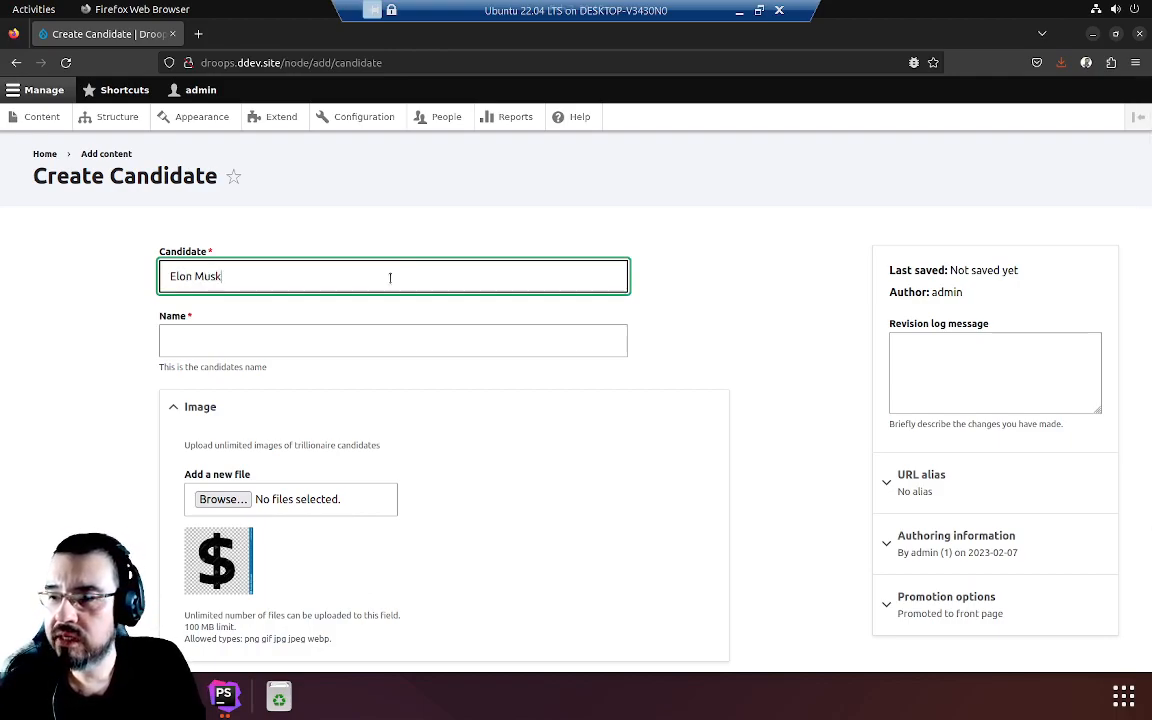
key("ctrl+a")
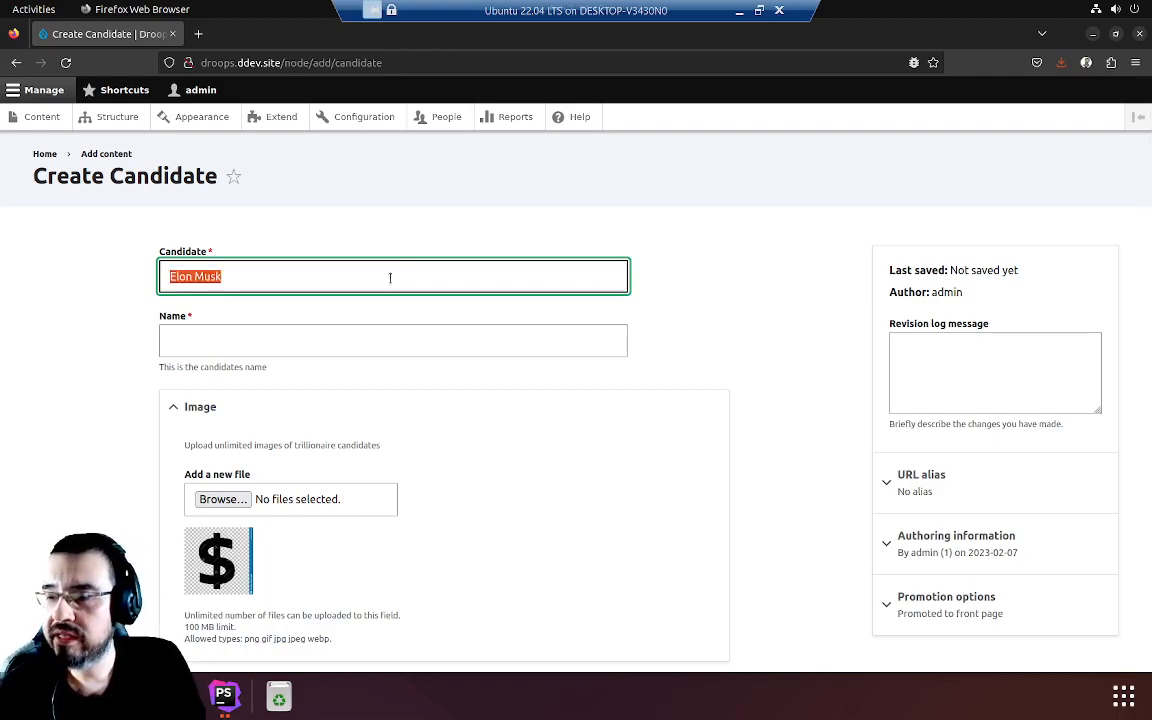
key("BackSpace")
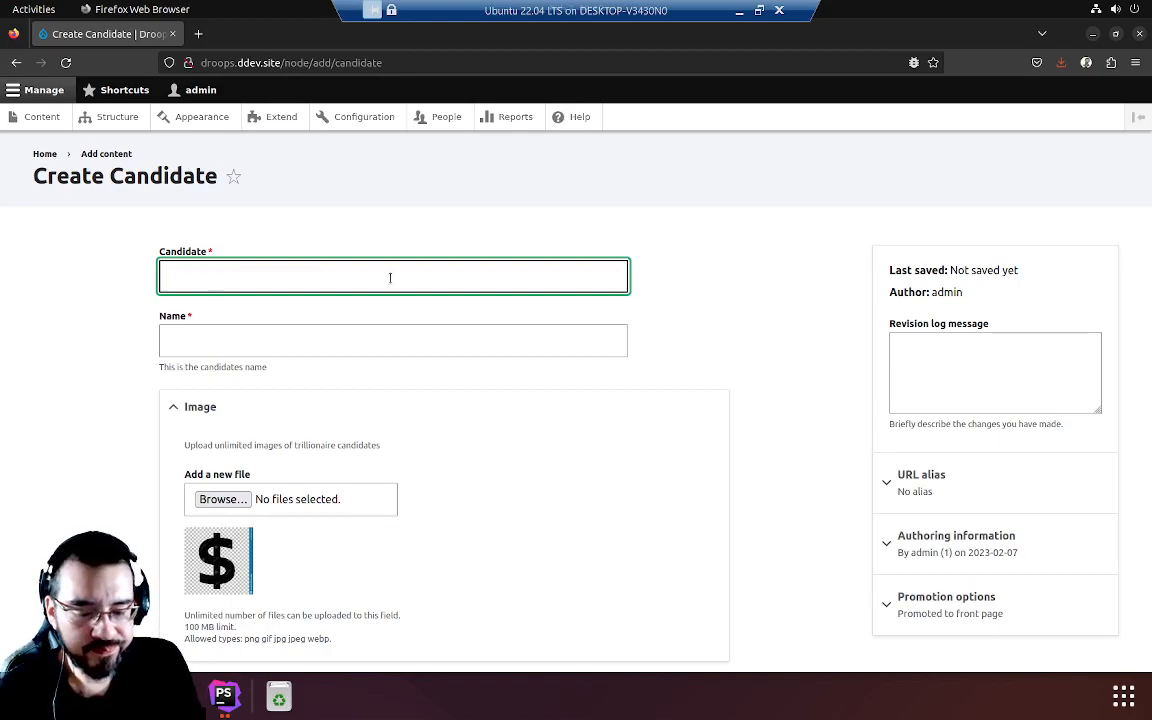
type("Musky")
key("Tab")
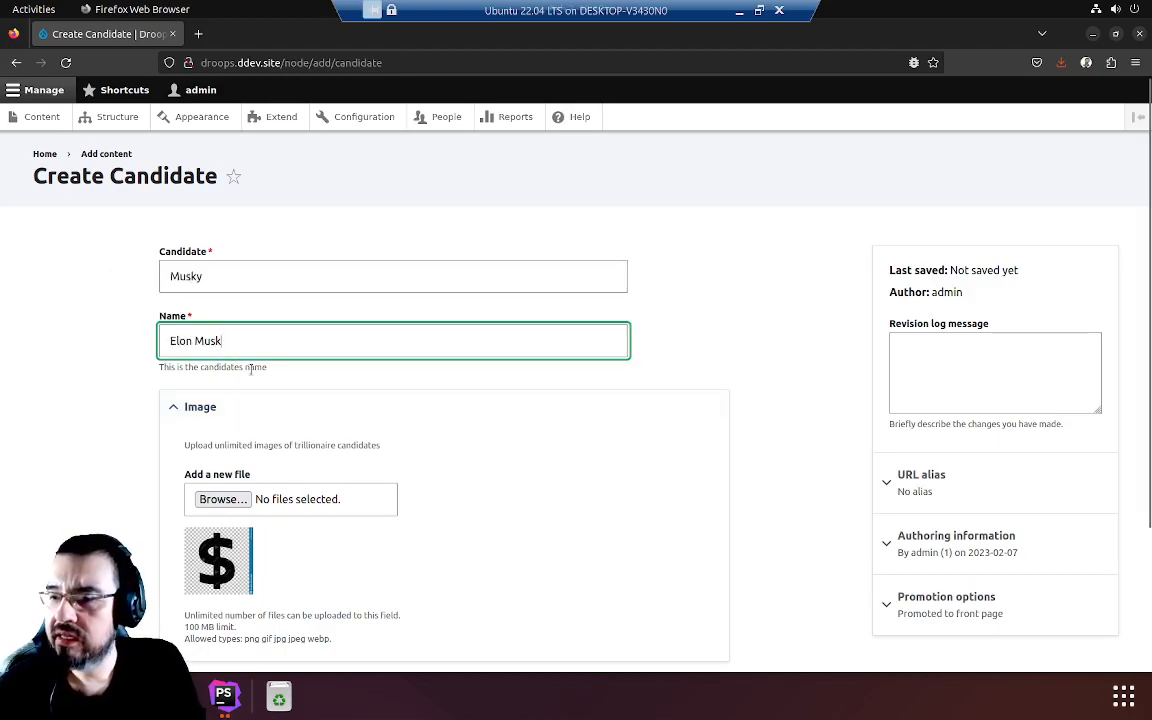
Step: Leave the default image and the unpublished status in place and preview the new Candidate entry
scroll(445, 387, "down", 2)
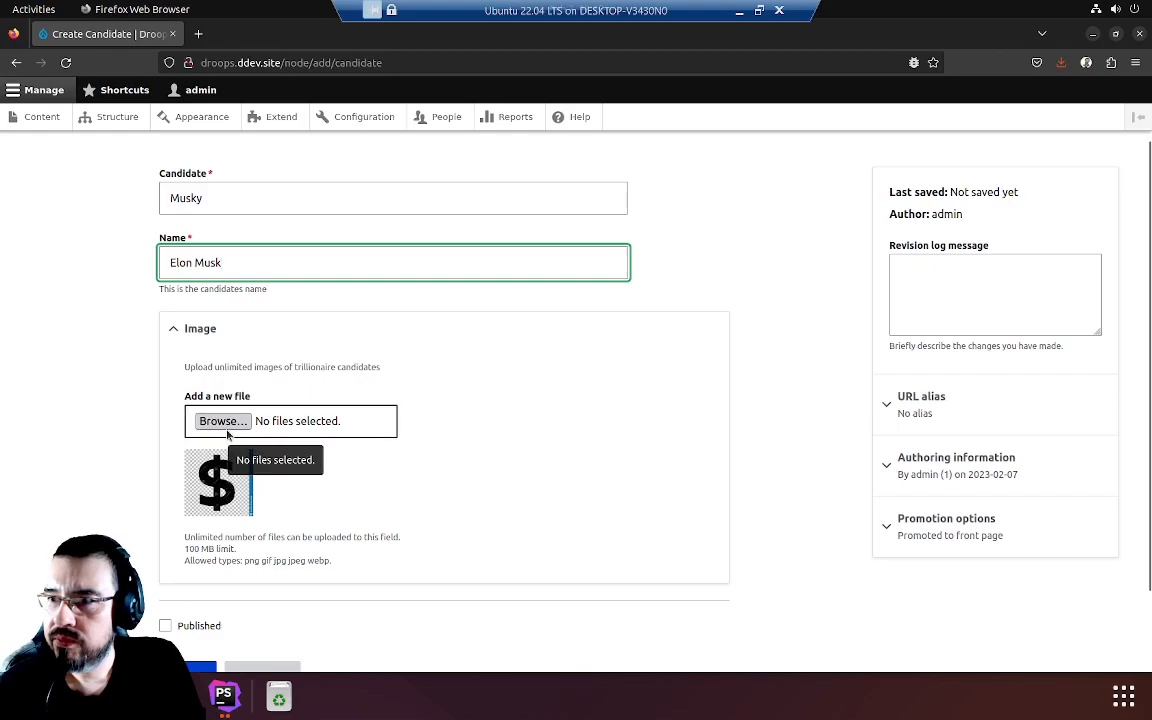
scroll(446, 398, "down", 2)
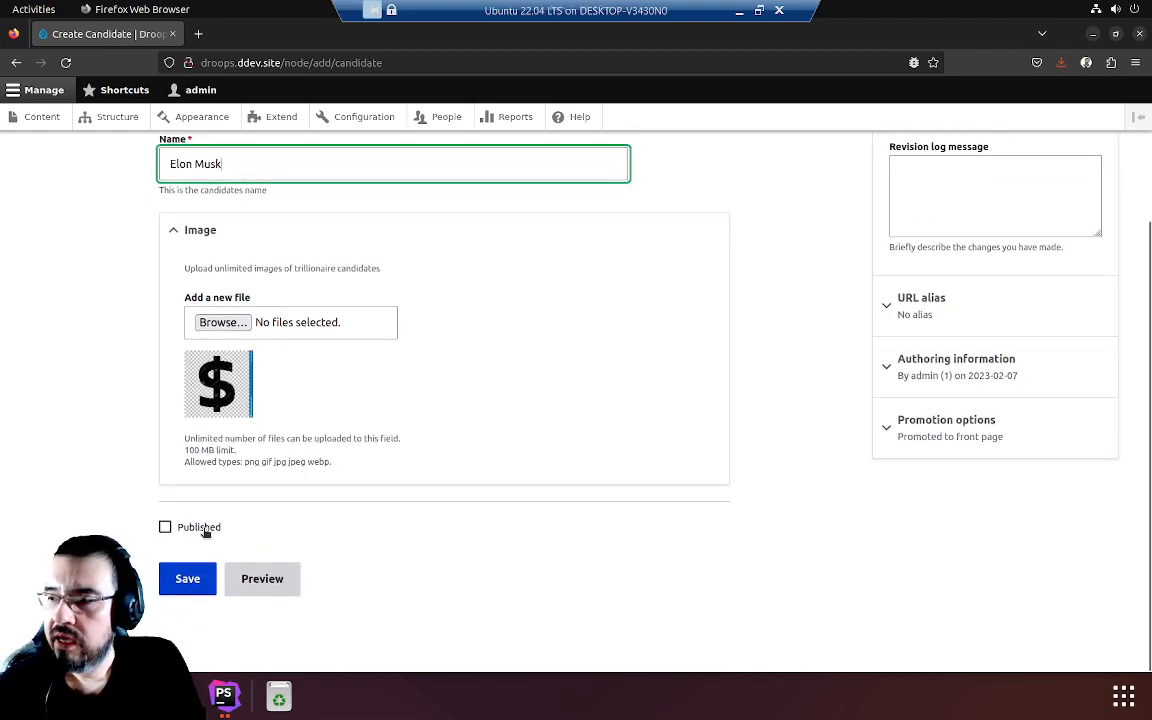
left_click(268, 586)
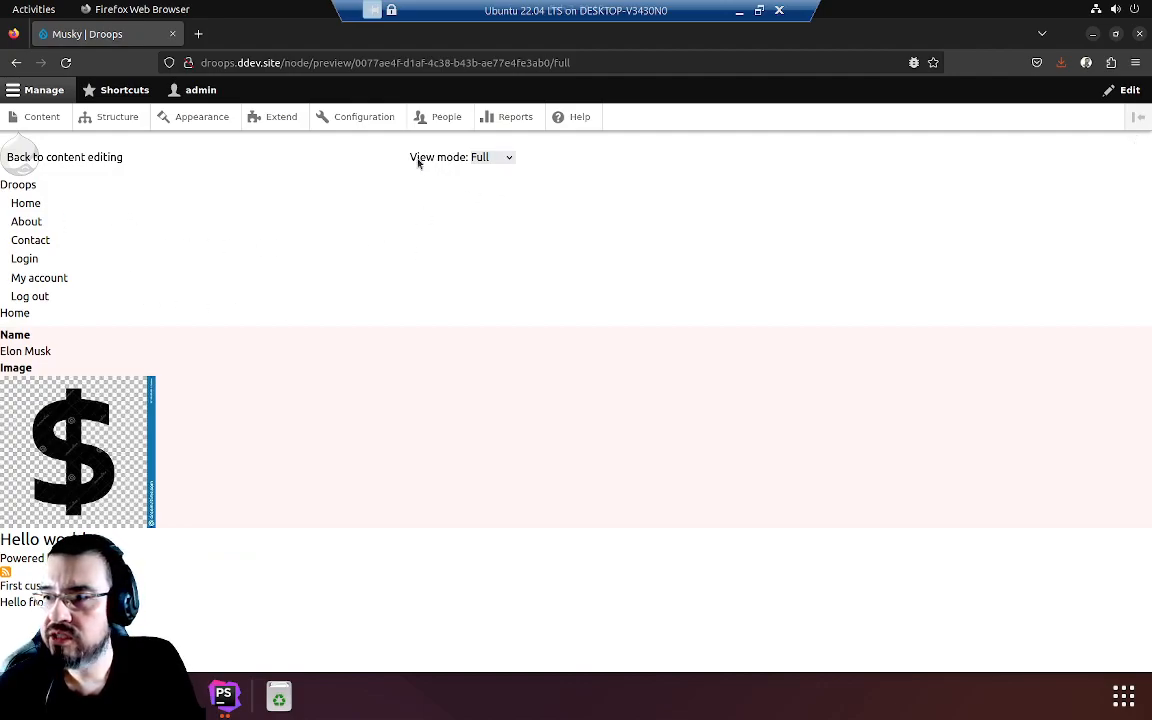
Step: Check which view modes the preview of the Candidate entry offers, keeping the Full view mode
left_click_drag(403, 167, 462, 153)
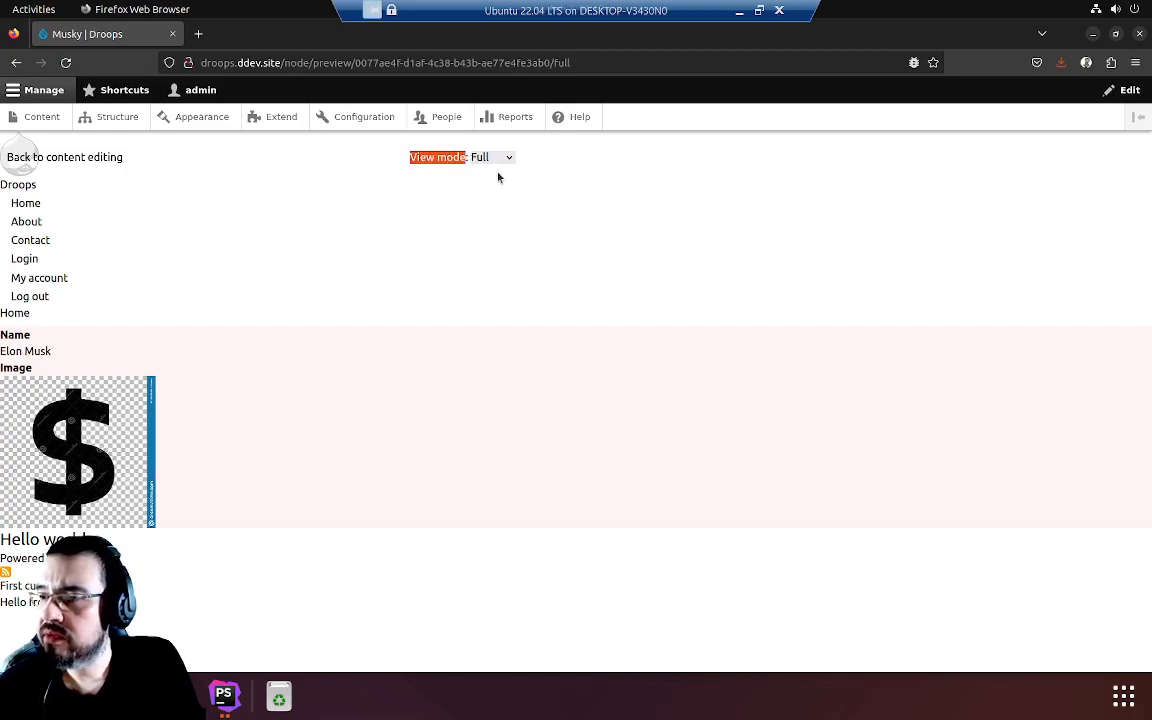
left_click(511, 160)
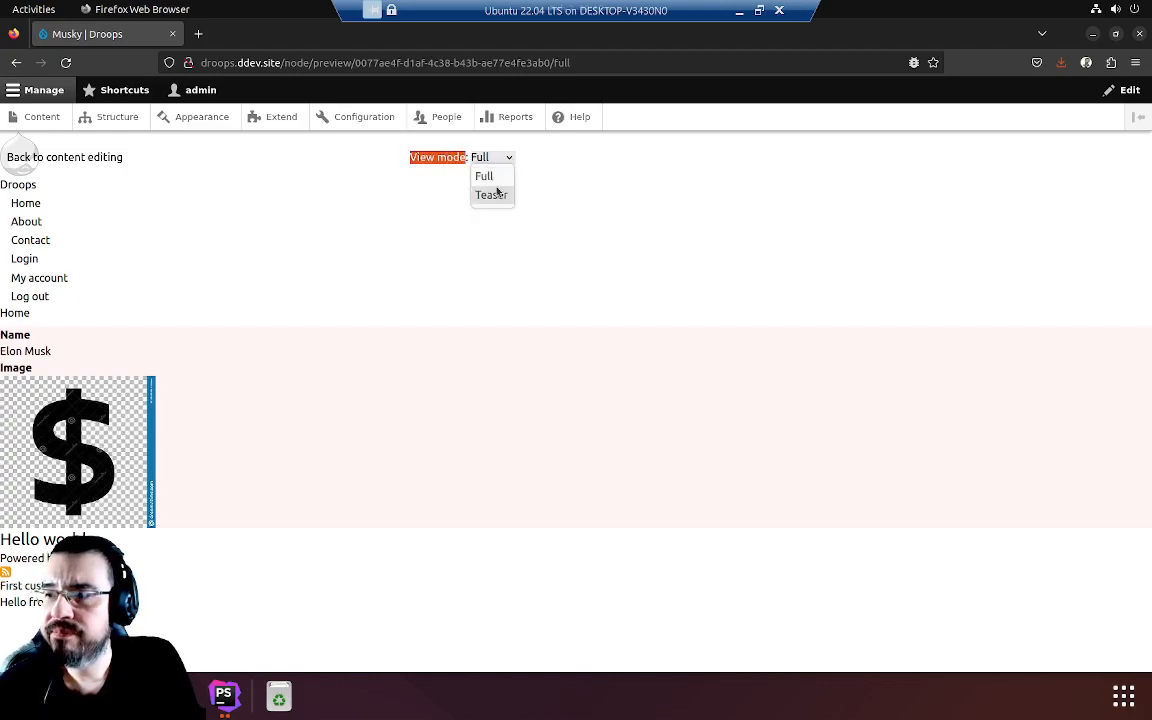
left_click(542, 196)
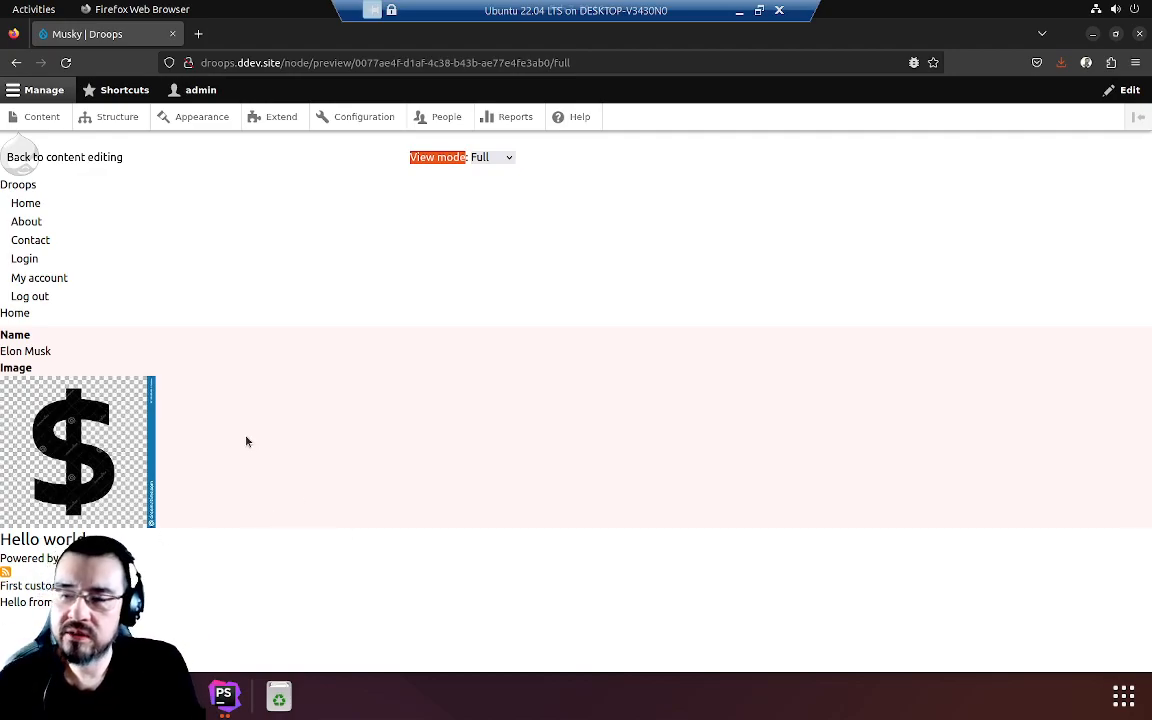
left_click(484, 165)
left_click(506, 160)
left_click(392, 239)
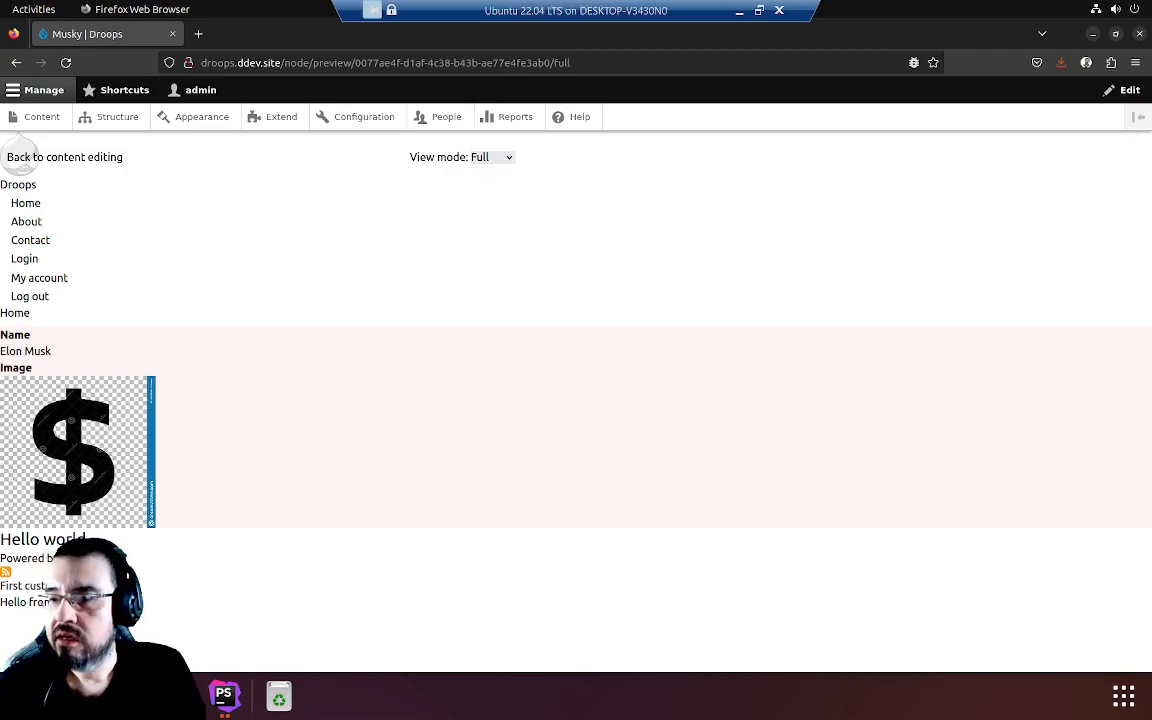
Step: Return from the preview to content editing and leave the unsaved Candidate form for the site's home page
left_click(50, 161)
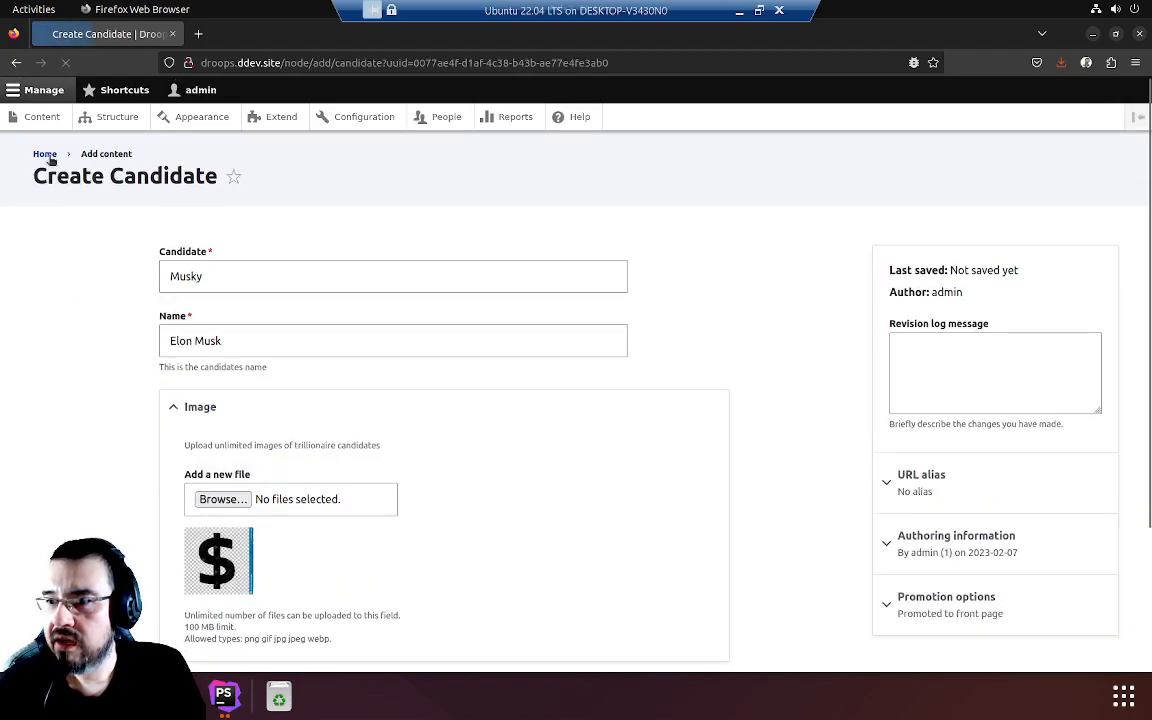
left_click(37, 97)
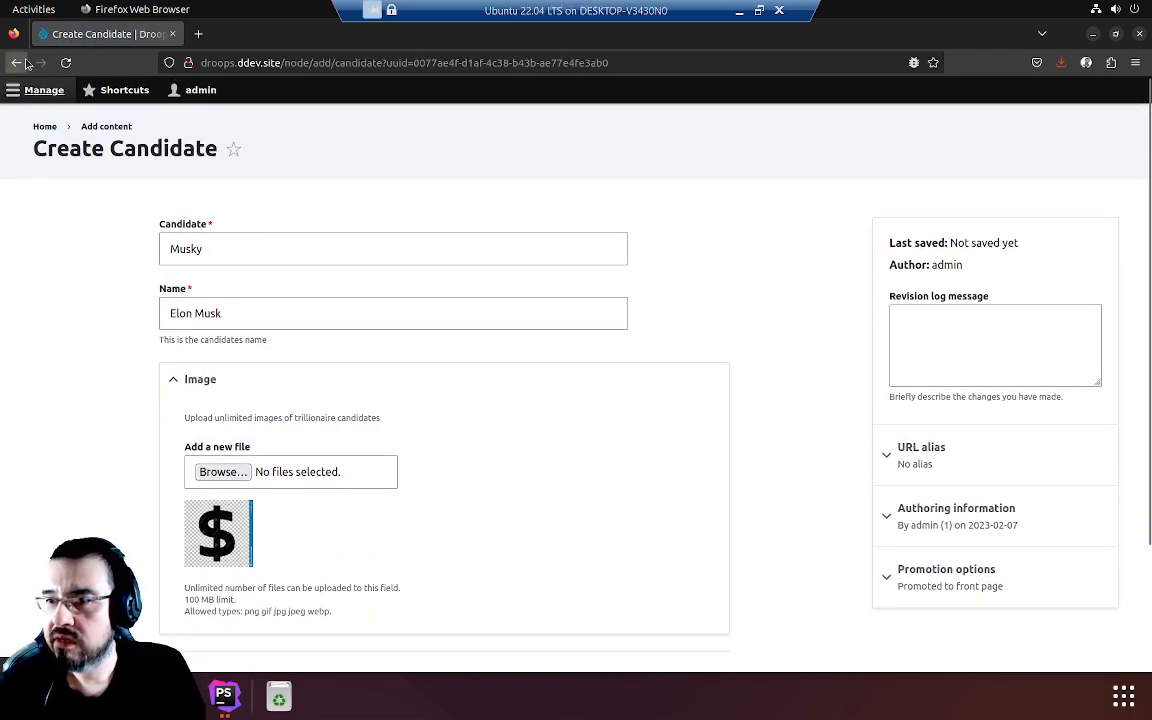
left_click(46, 126)
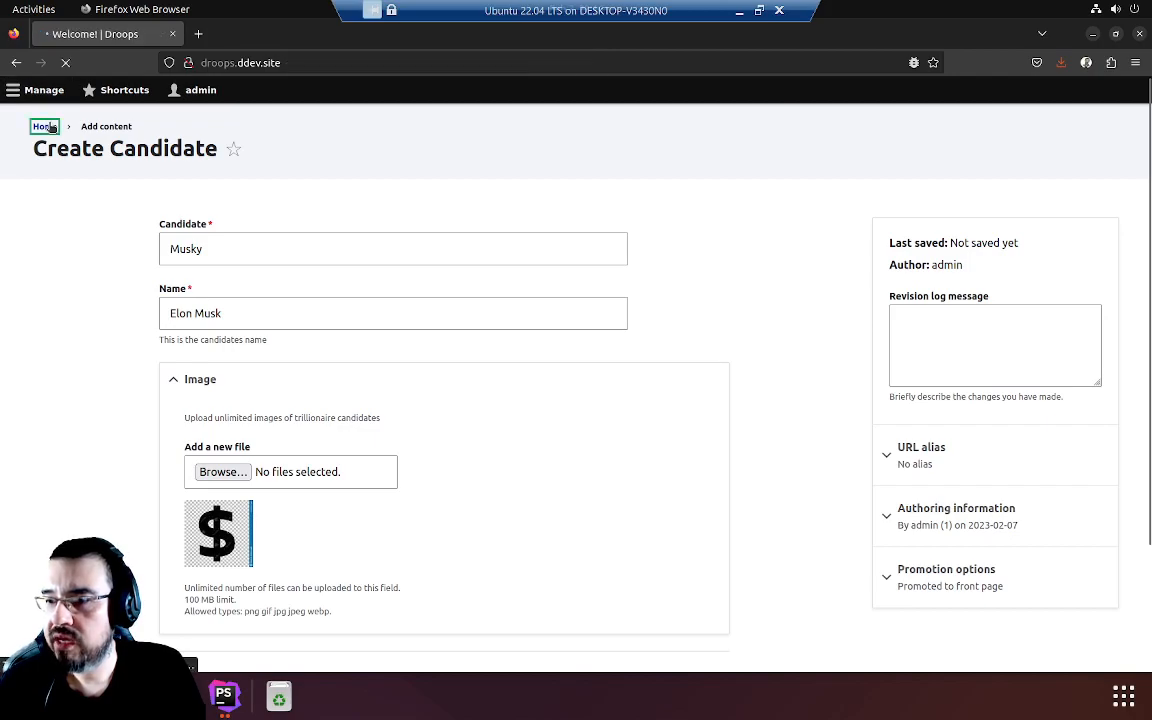